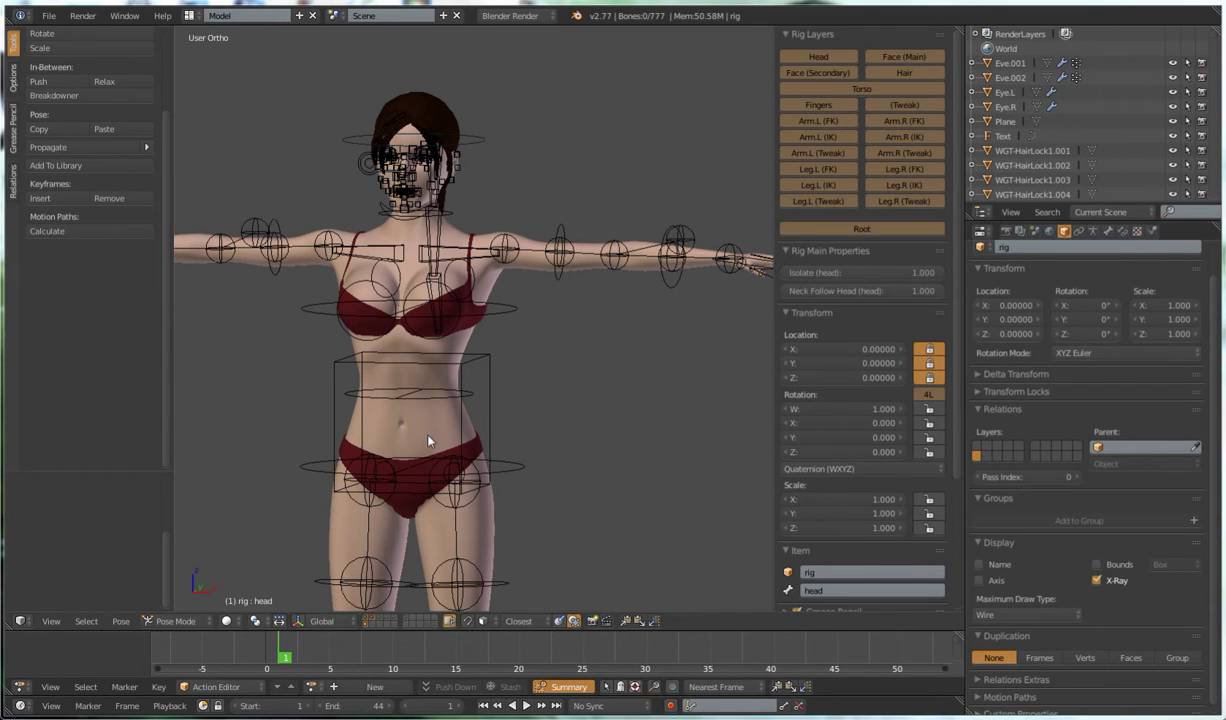
Select the existing rig's root control bone around the character's feet
{"action": "scroll", "coordinate": [525, 370], "scroll_direction": "down", "scroll_amount": 3}
{"action": "middle_click_drag", "start_coordinate": [501, 448], "coordinate": [556, 453]}
{"action": "middle_click_drag", "start_coordinate": [556, 453], "coordinate": [545, 400], "text": "shift"}
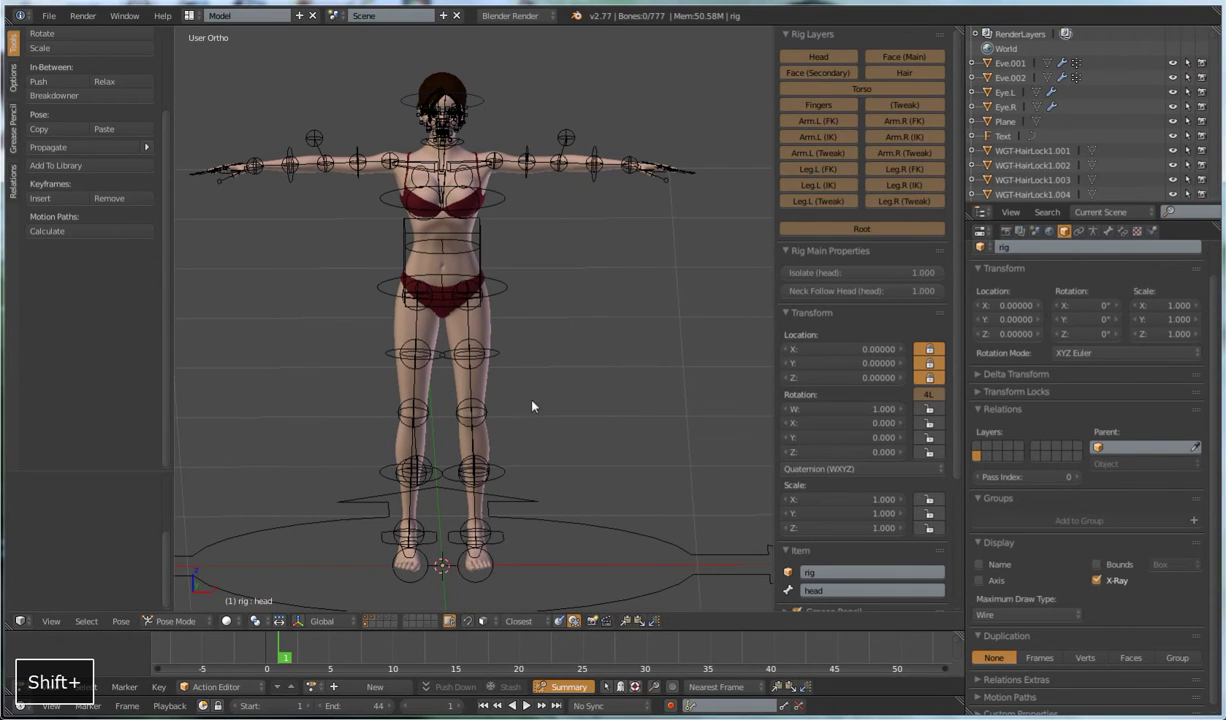
{"action": "right_click", "coordinate": [274, 503]}
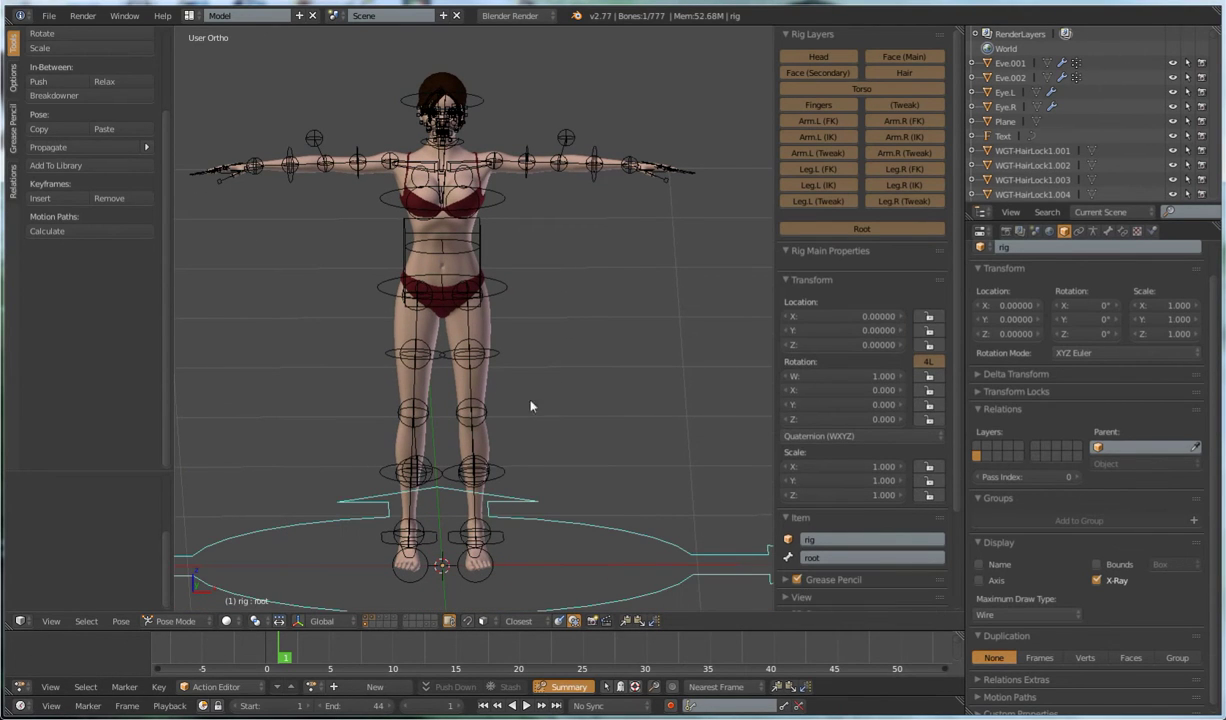
View the metarig on its own layer and redisplay the control rig together with the character meshes
{"action": "left_click", "coordinate": [428, 628]}
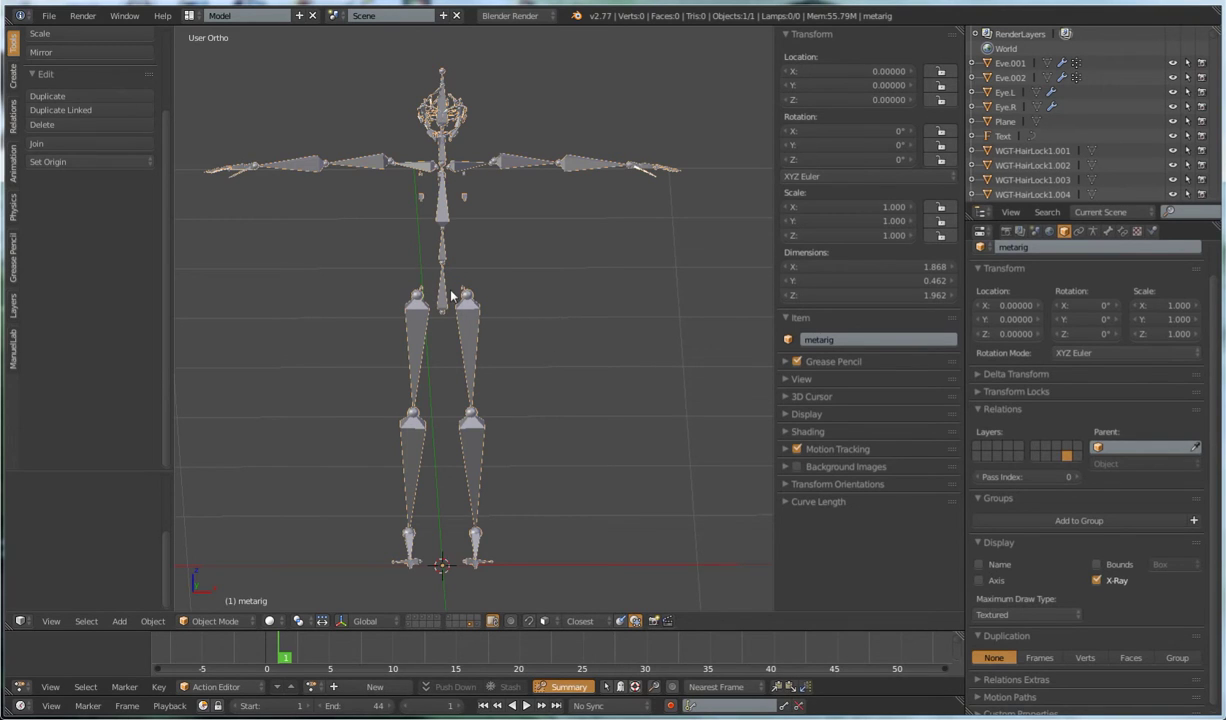
{"action": "left_click", "coordinate": [410, 622], "text": "shift"}
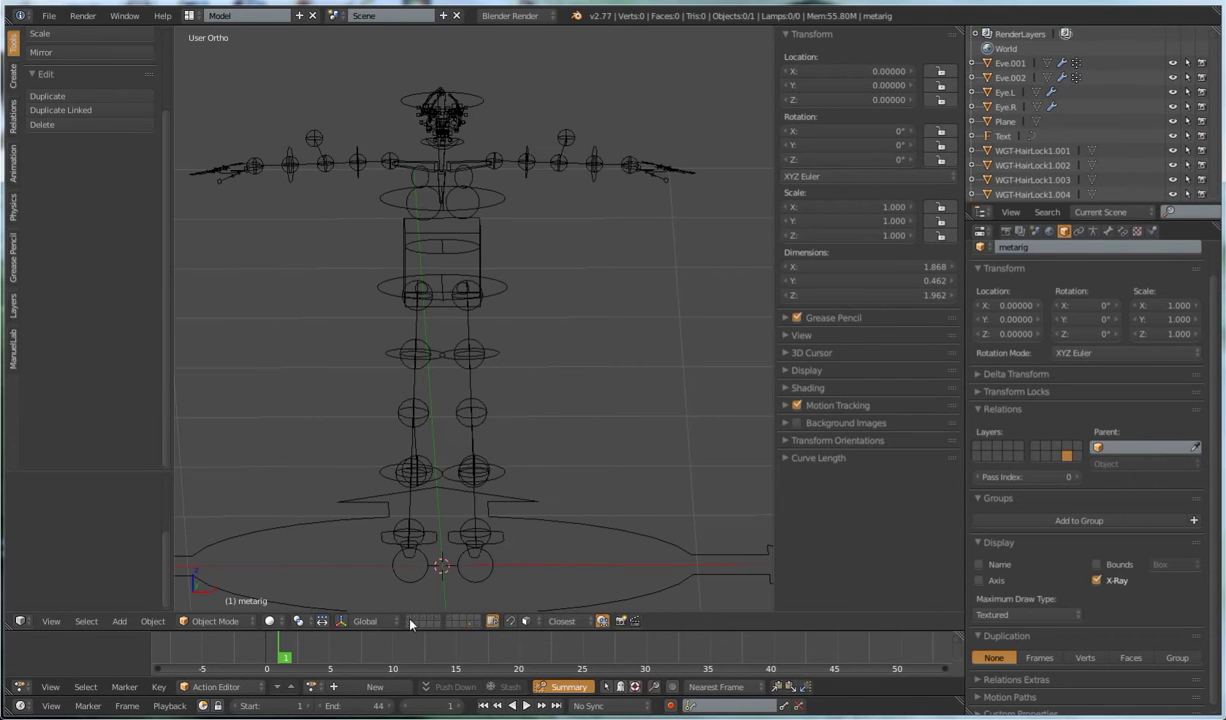
{"action": "left_click", "coordinate": [417, 622], "text": "shift"}
{"action": "scroll", "coordinate": [490, 445], "scroll_direction": "down", "scroll_amount": 3}
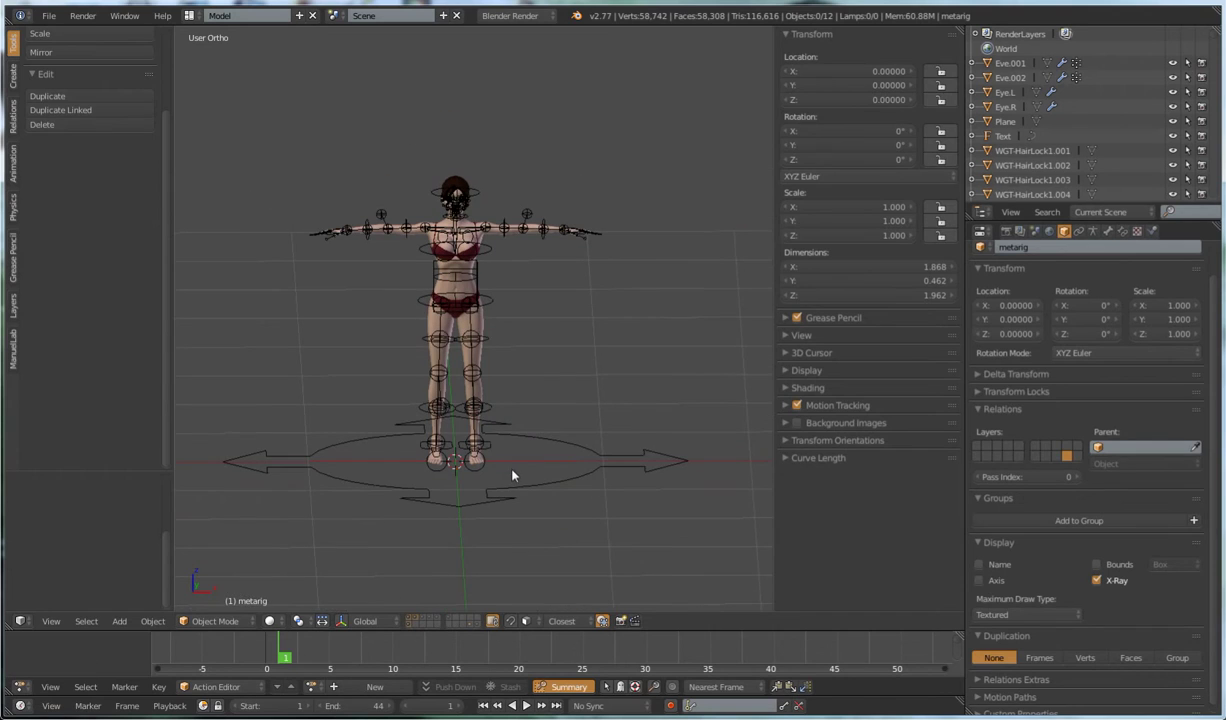
Try deleting the old control rig in Object Mode while the meshes are still parented to it
{"action": "right_click", "coordinate": [543, 445]}
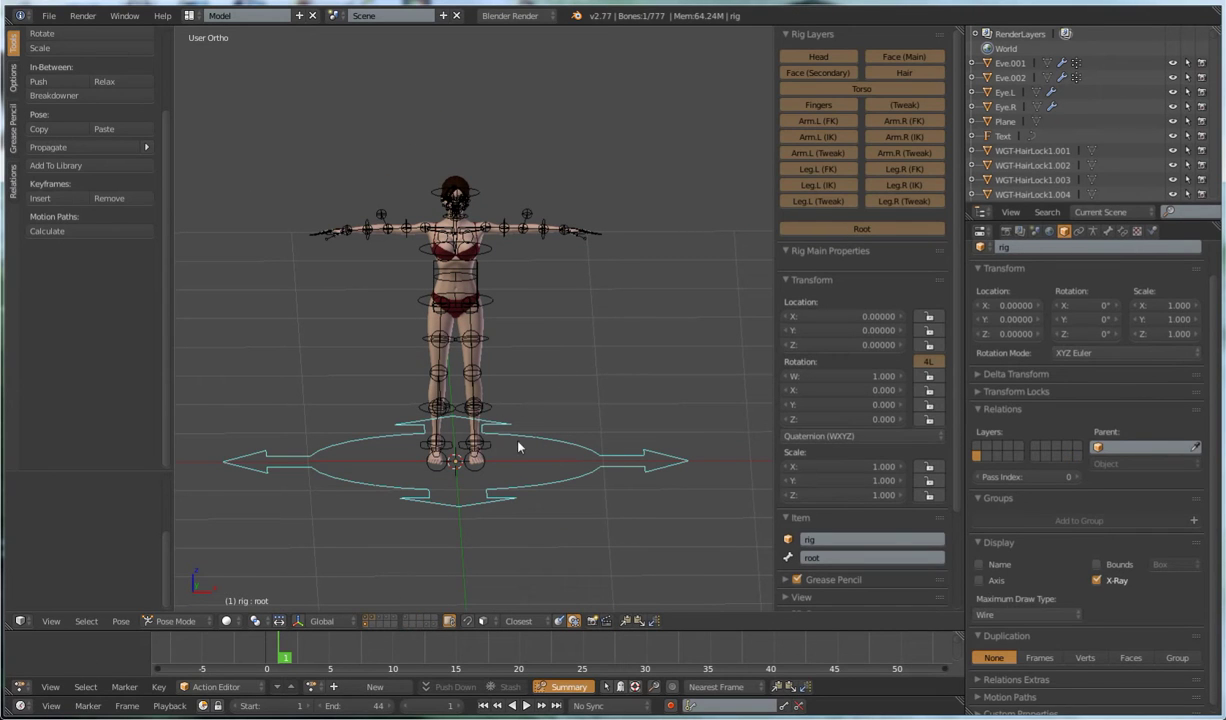
{"action": "key", "text": "ctrl+Tab"}
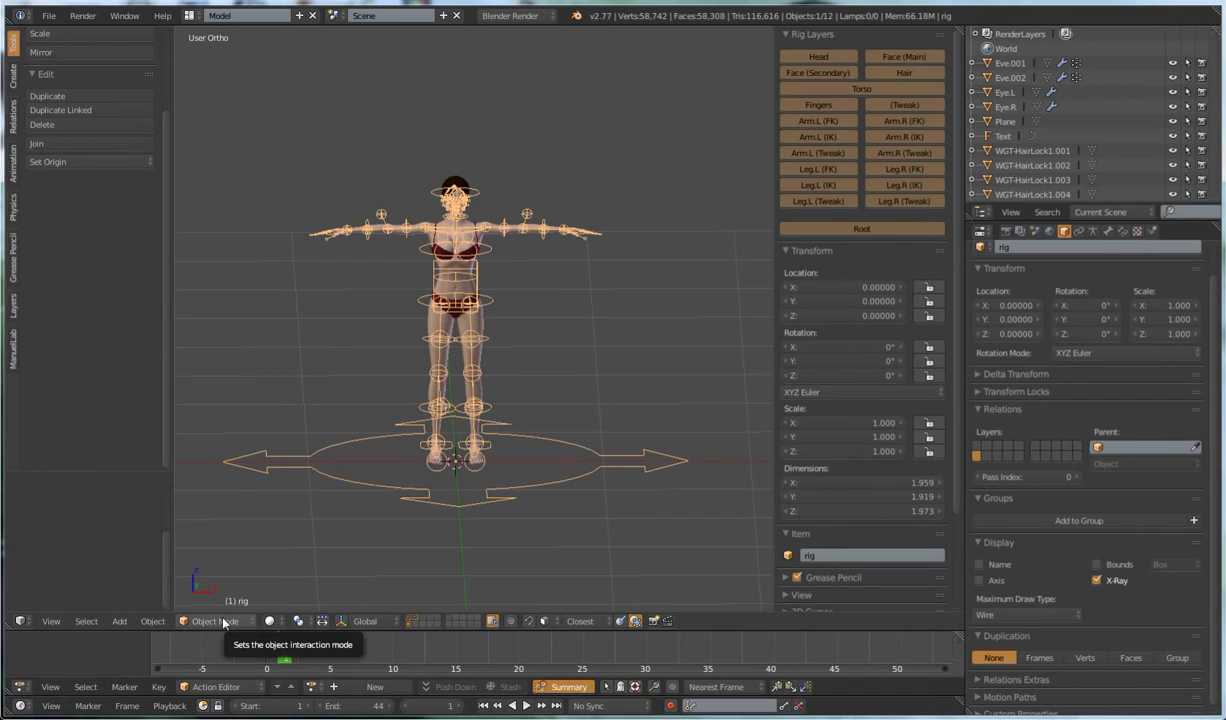
{"action": "key", "text": "x"}
{"action": "left_click", "coordinate": [348, 382]}
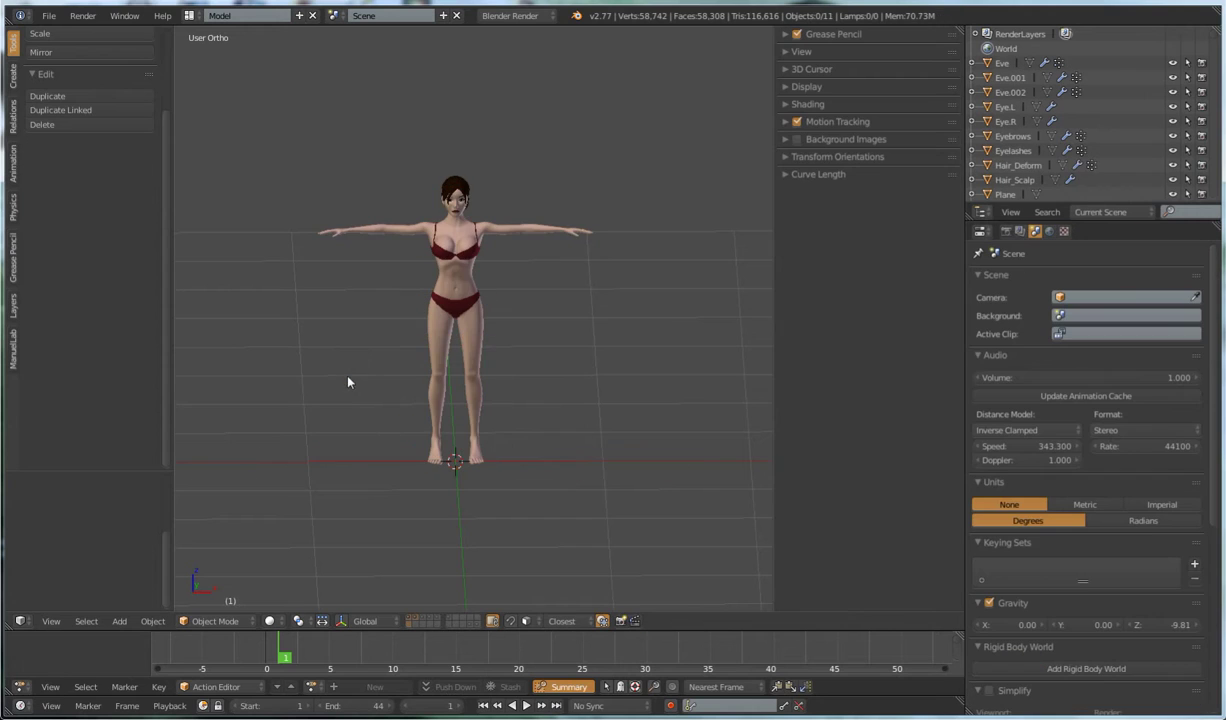
Inspect the modifiers on the Eve body mesh and undo the rig deletion
{"action": "scroll", "coordinate": [507, 420], "scroll_direction": "up", "scroll_amount": 4}
{"action": "right_click", "coordinate": [482, 337]}
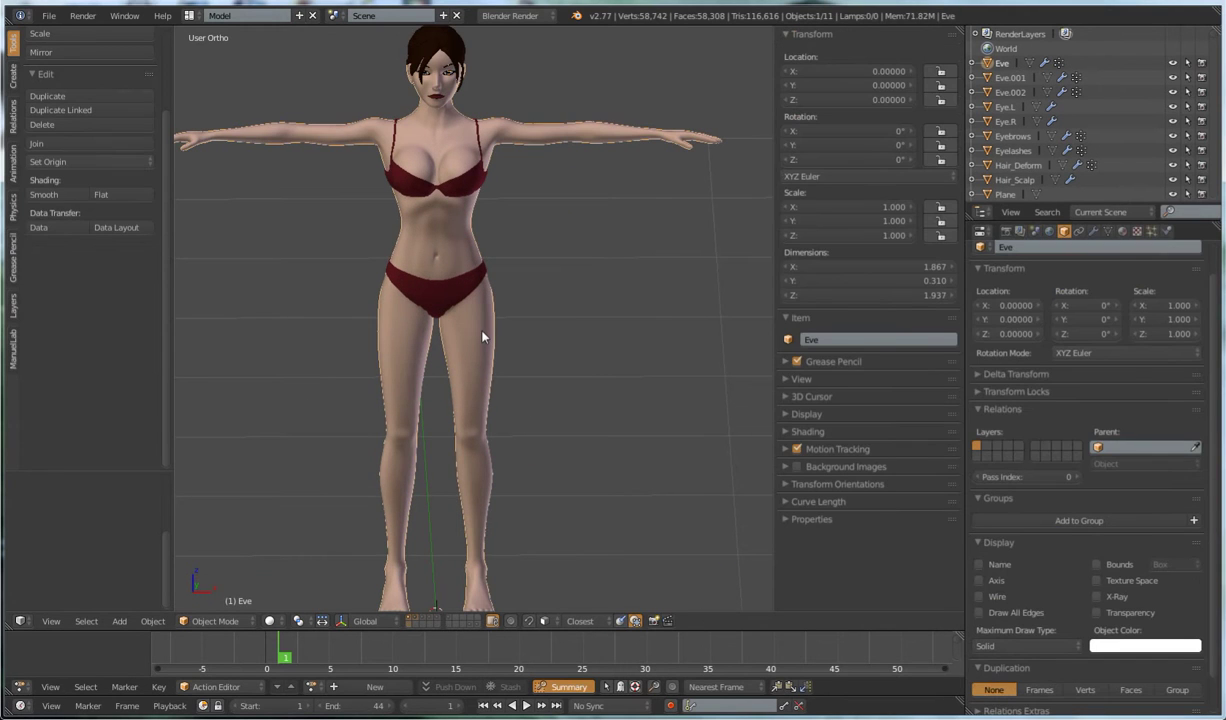
{"action": "left_click", "coordinate": [1093, 231]}
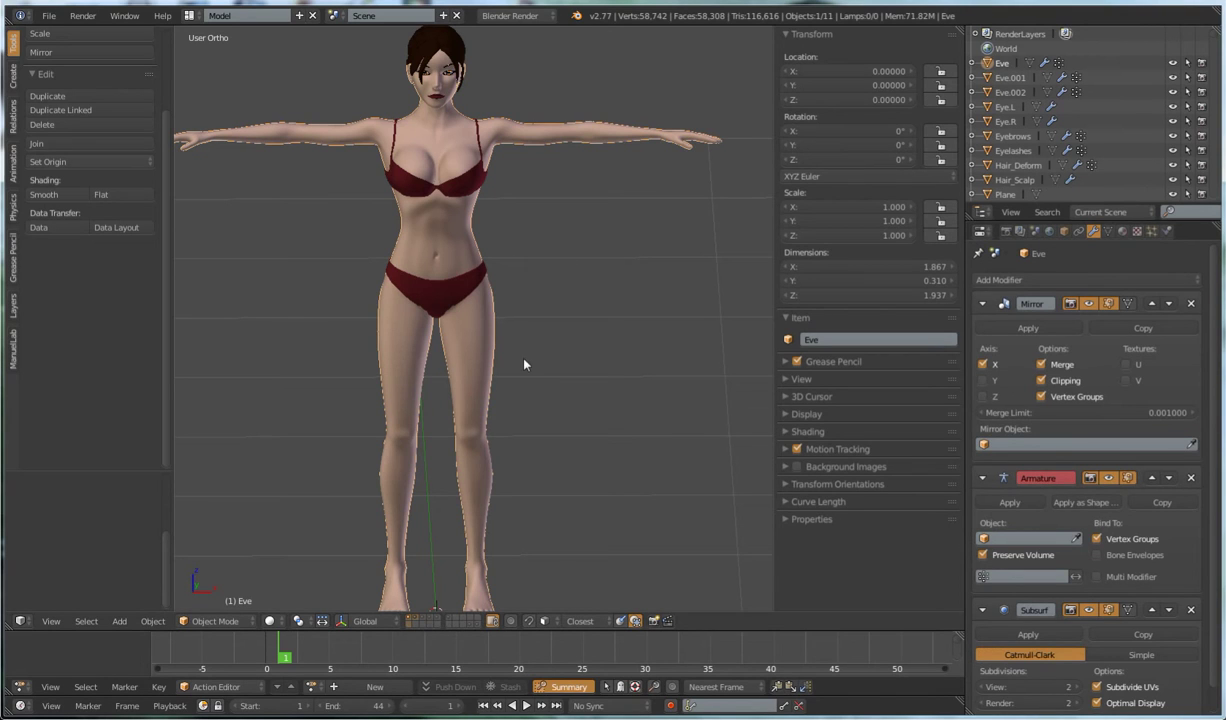
{"action": "key", "text": "ctrl+z"}
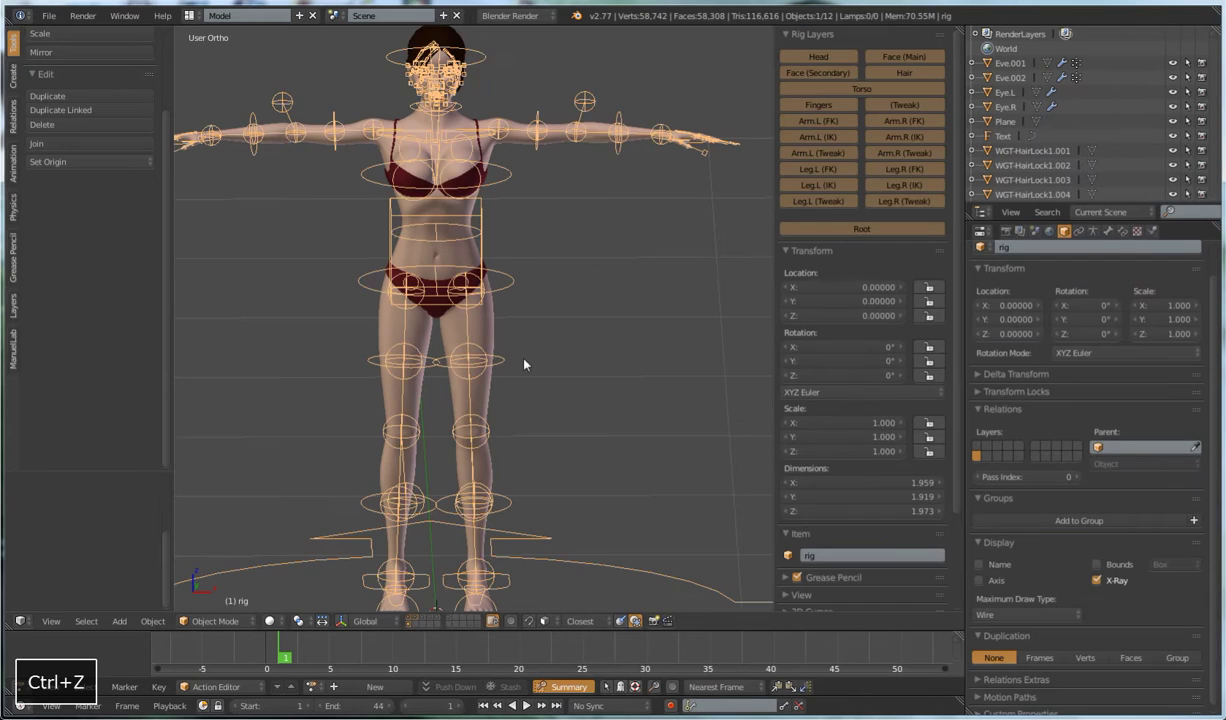
Isolate the character meshes and clear the parent of all of them, and check the modifiers on Eve and Underwear
{"action": "scroll", "coordinate": [501, 343], "scroll_direction": "down", "scroll_amount": 4}
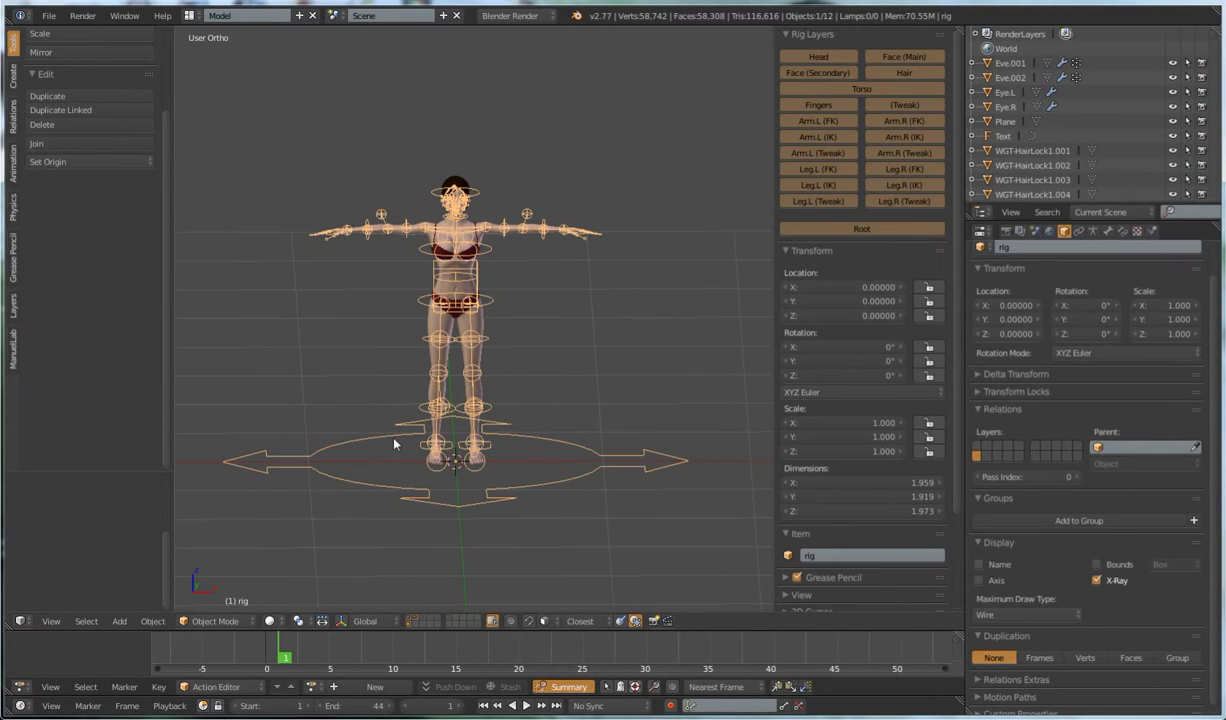
{"action": "left_click", "coordinate": [411, 619]}
{"action": "left_click", "coordinate": [417, 618], "text": "shift"}
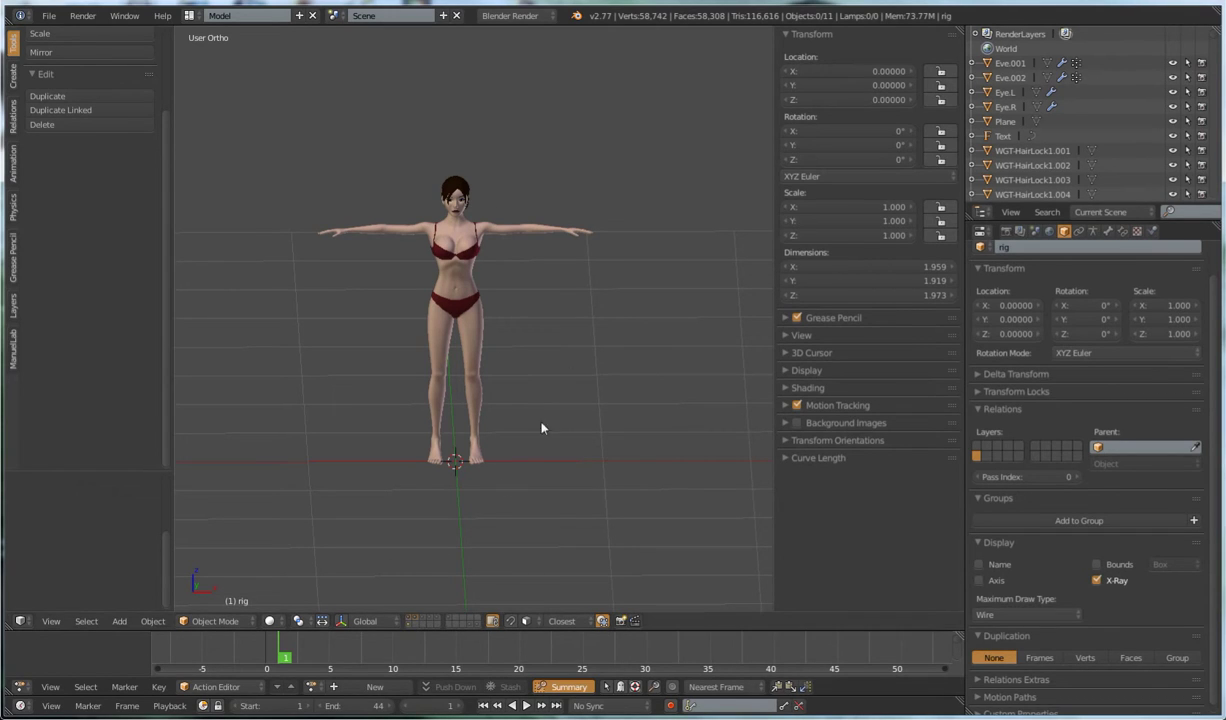
{"action": "key", "text": "a"}
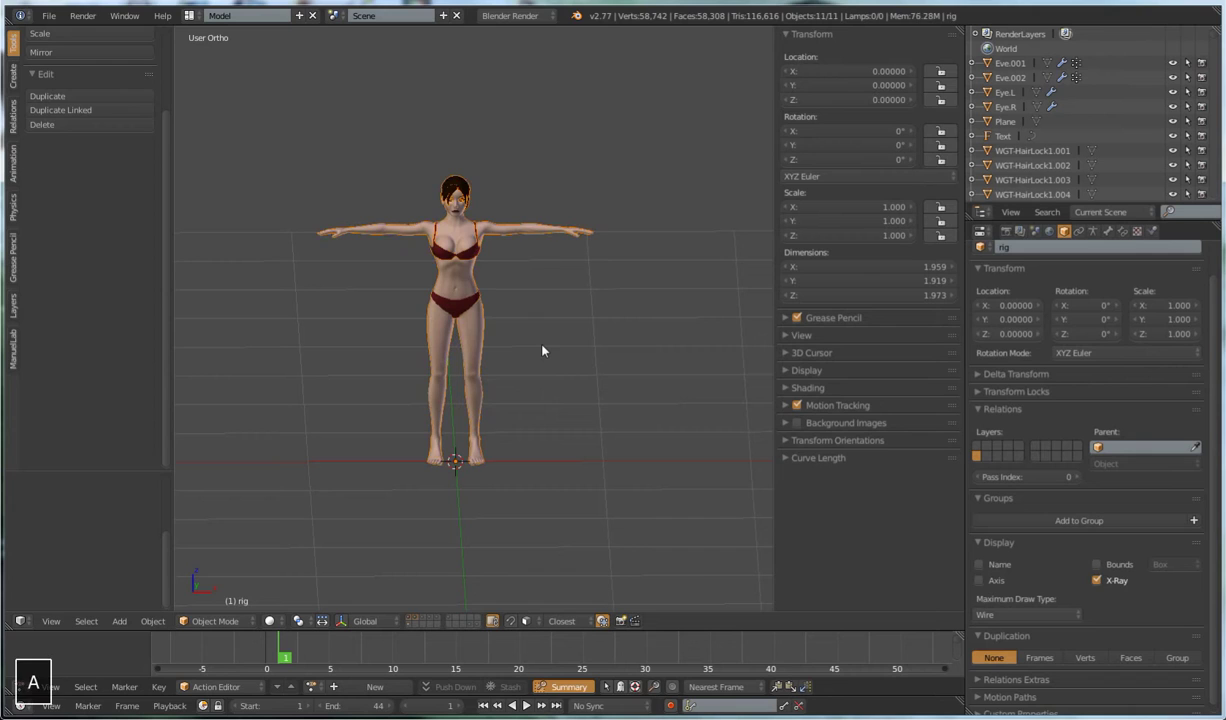
{"action": "key", "text": "alt+p"}
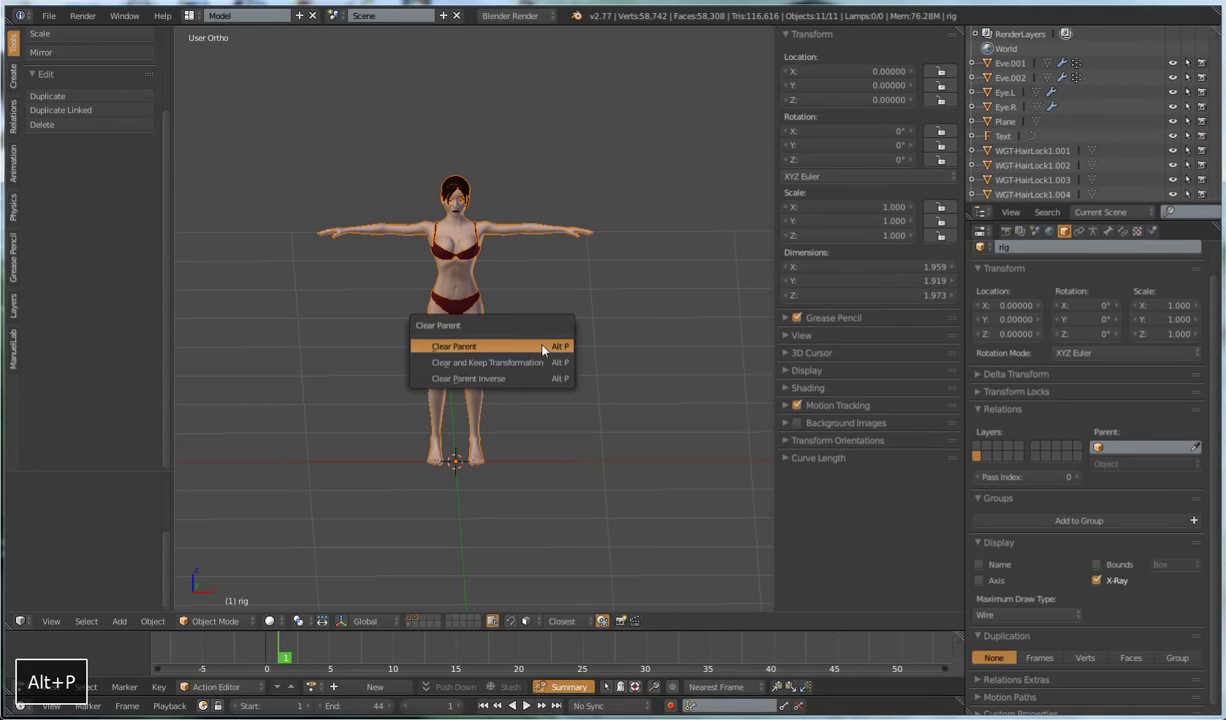
{"action": "left_click", "coordinate": [543, 350]}
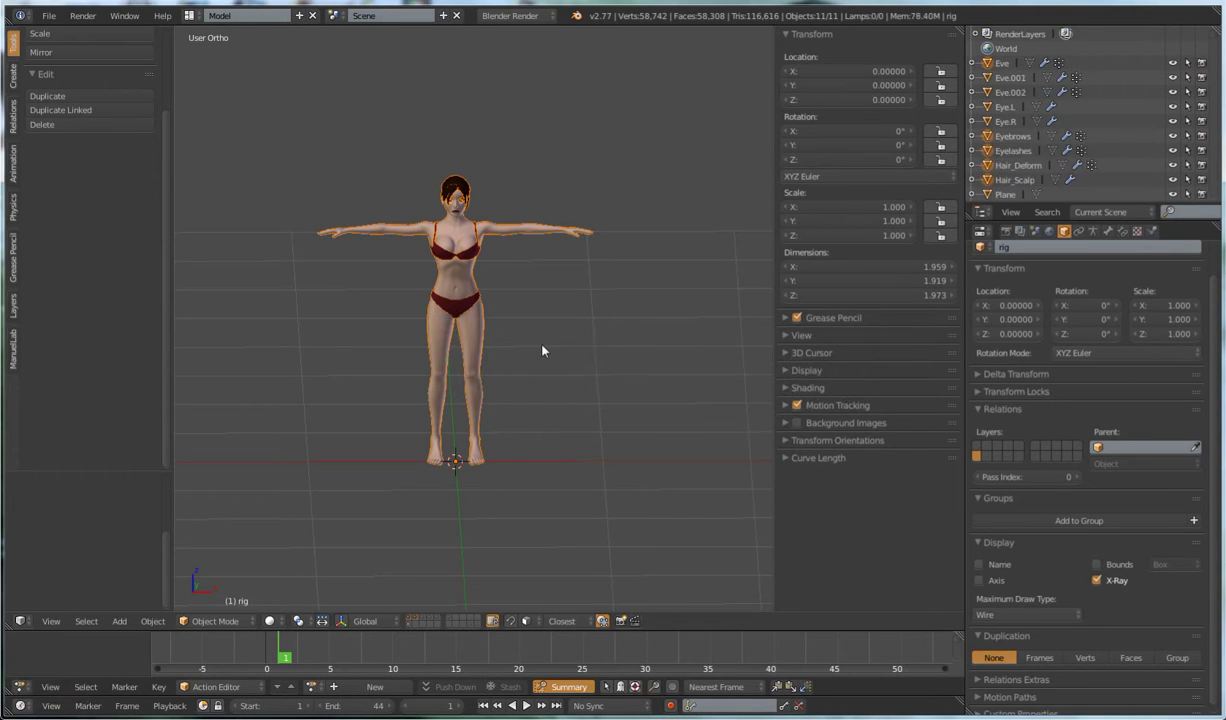
{"action": "right_click", "coordinate": [482, 325]}
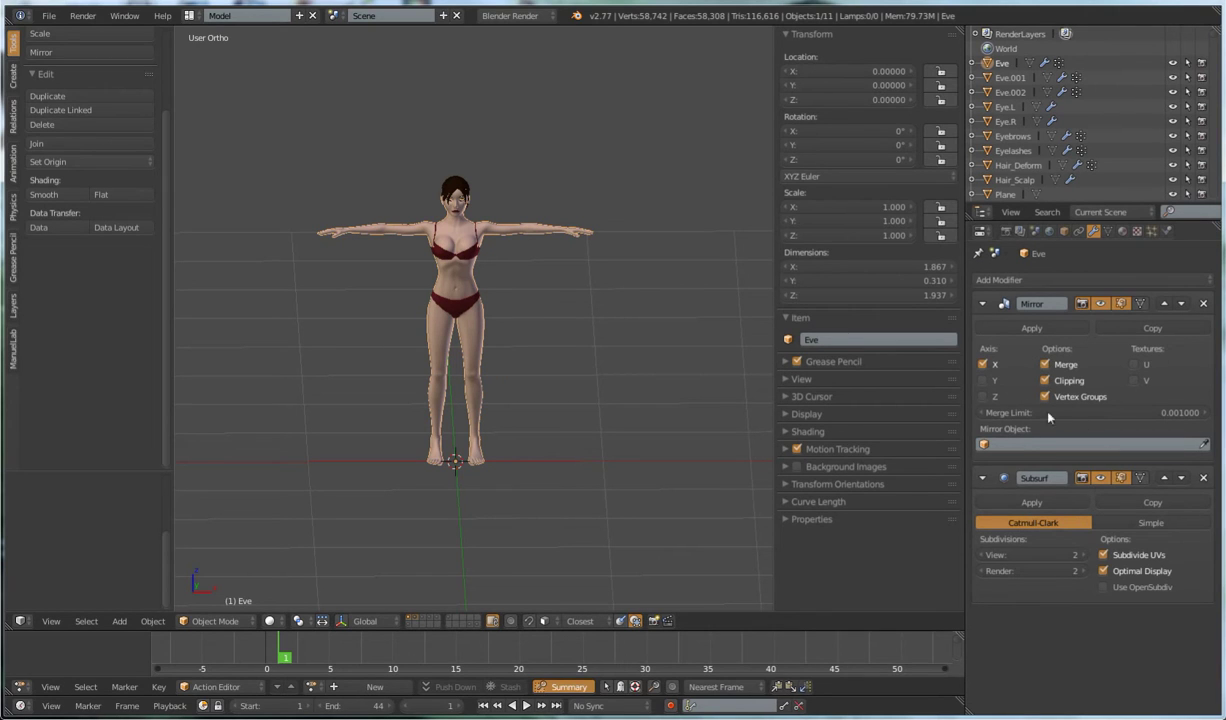
{"action": "right_click", "coordinate": [483, 296]}
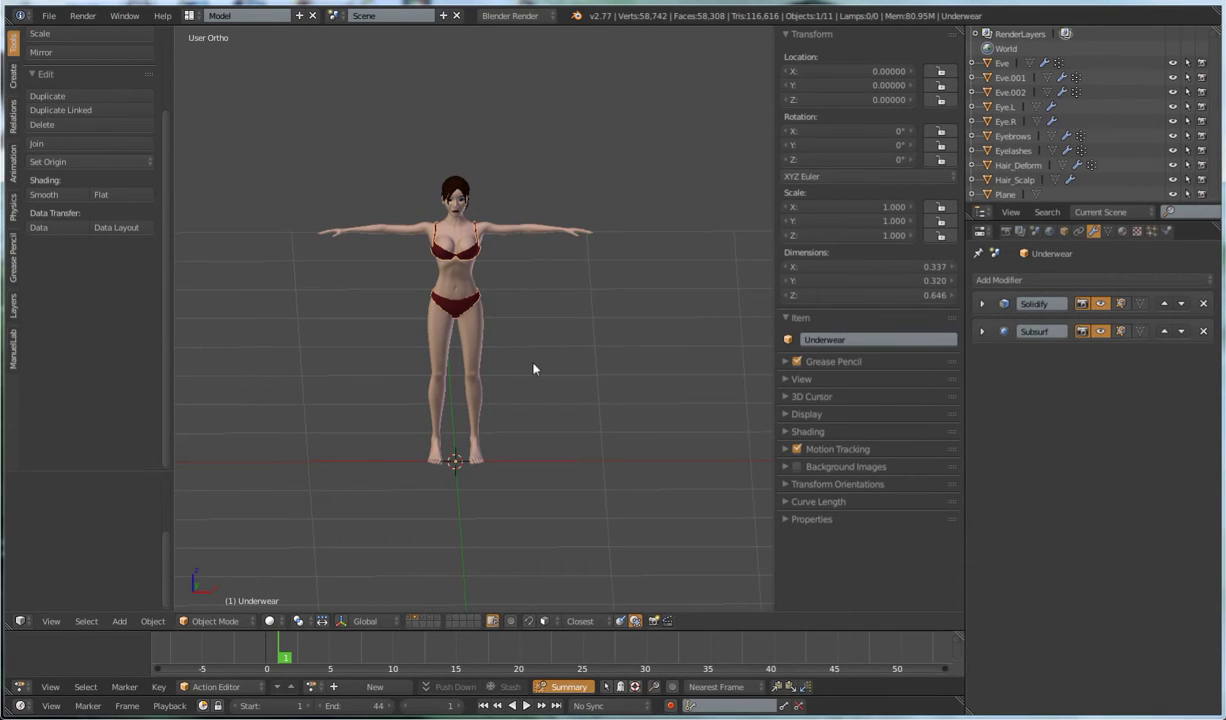
Show the old control rig's layer and delete the rig
{"action": "key", "text": "2"}
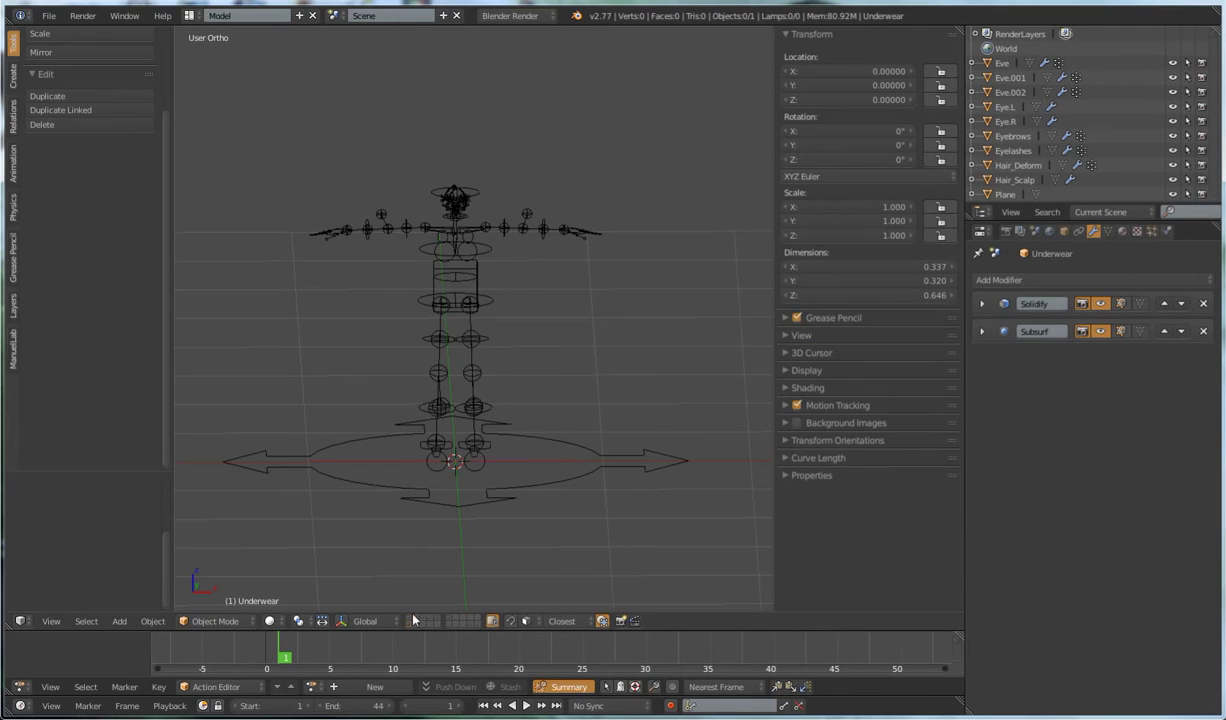
{"action": "right_click", "coordinate": [378, 438]}
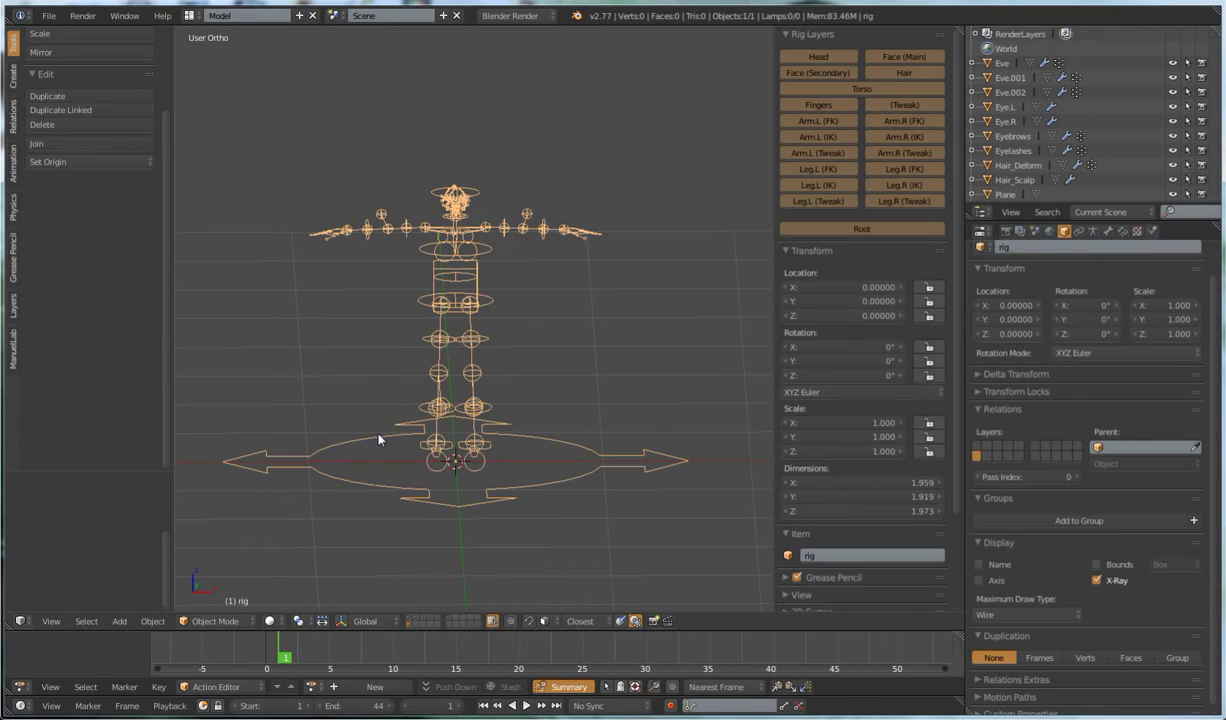
{"action": "key", "text": "x"}
{"action": "left_click", "coordinate": [535, 416]}
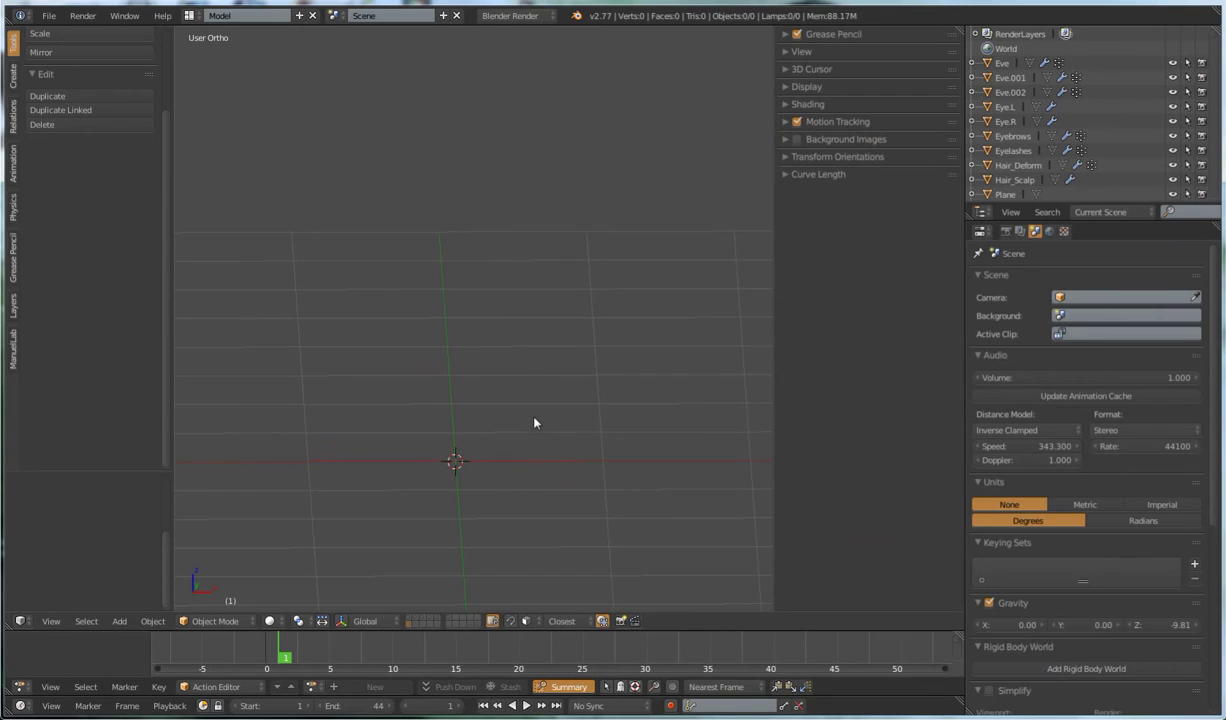
Generate a new control rig from the metarig with Rigify and move it to layer 11
{"action": "left_click", "coordinate": [472, 624]}
{"action": "right_click", "coordinate": [476, 343]}
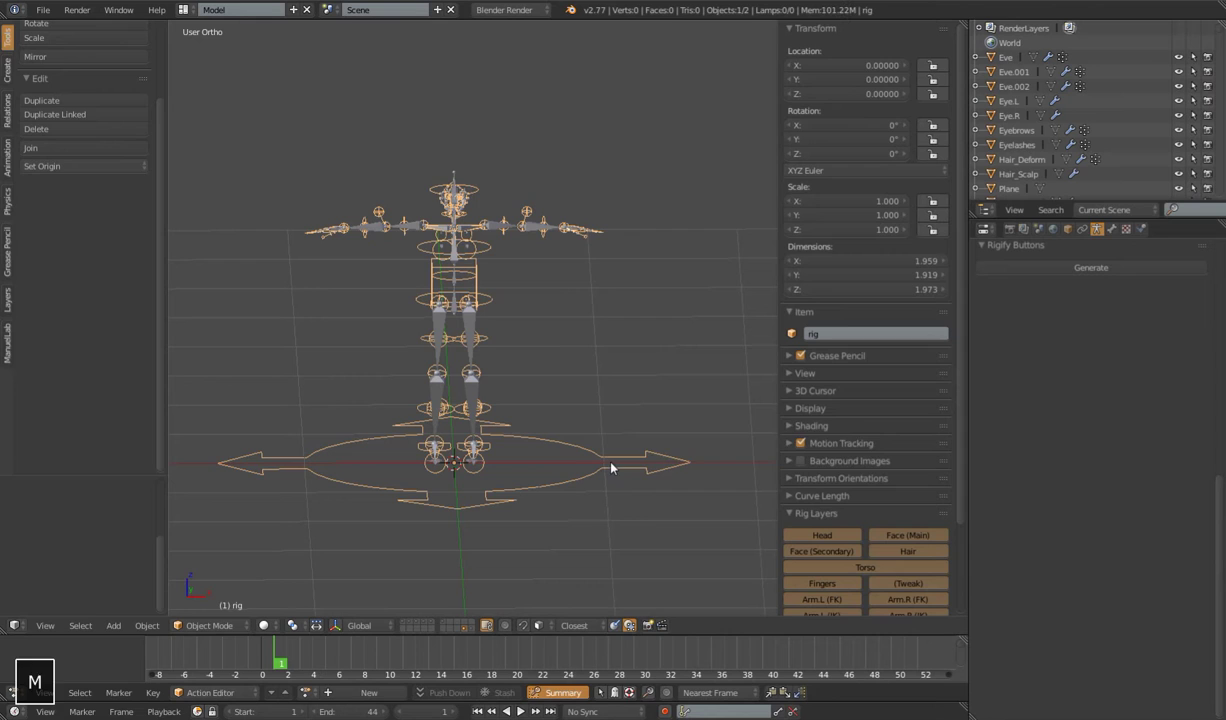
{"action": "key", "text": "m"}
{"action": "left_click", "coordinate": [766, 452]}
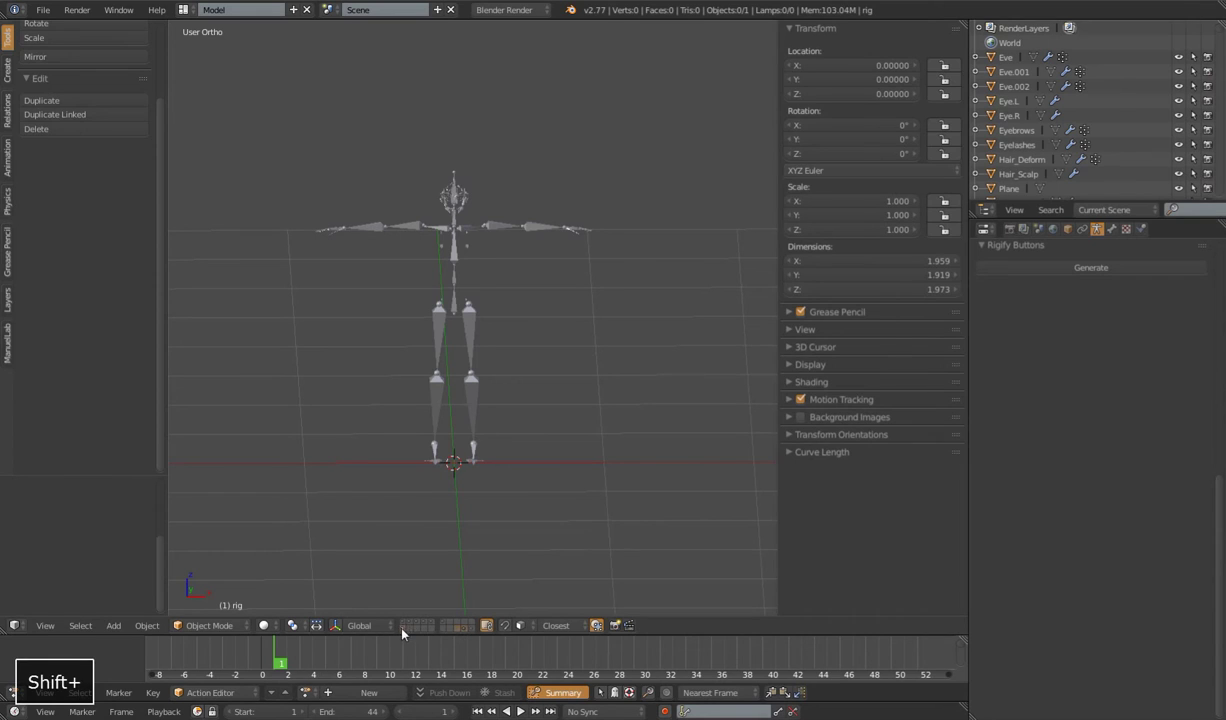
Hide the metarig's layer and display the new control rig together with the character meshes
{"action": "left_click", "coordinate": [461, 632], "text": "shift"}
{"action": "left_click", "coordinate": [465, 632], "text": "shift"}
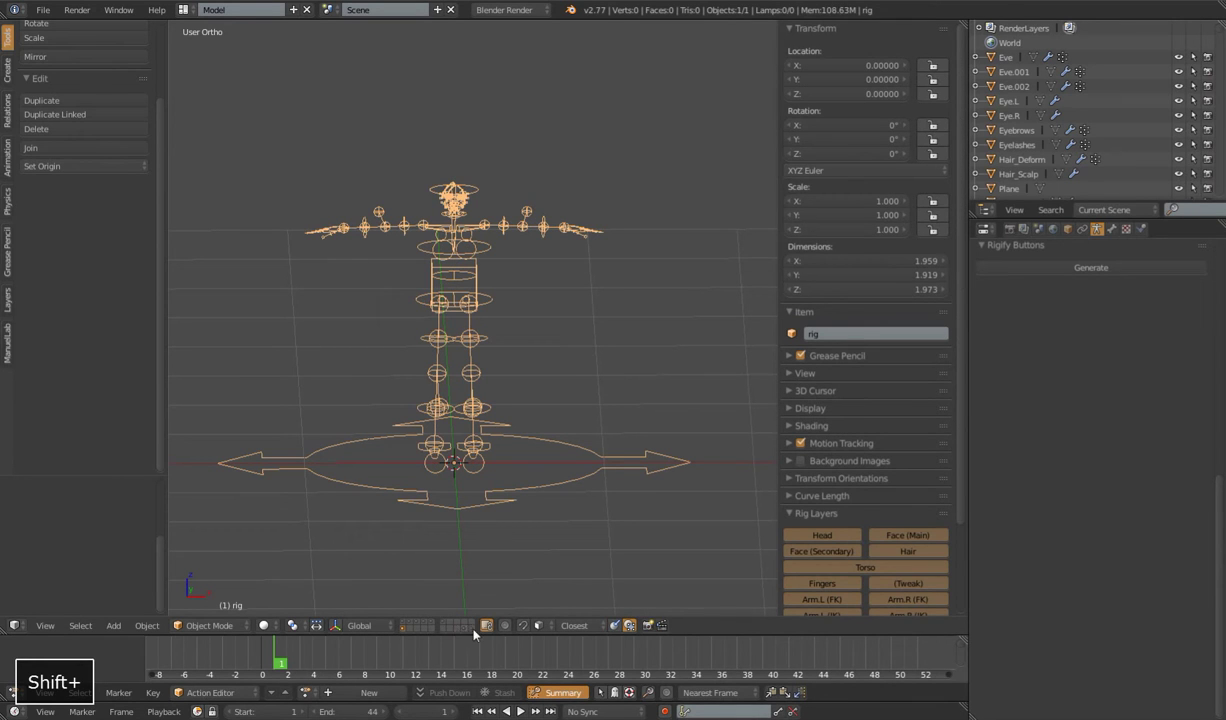
{"action": "left_click", "coordinate": [410, 628], "text": "shift"}
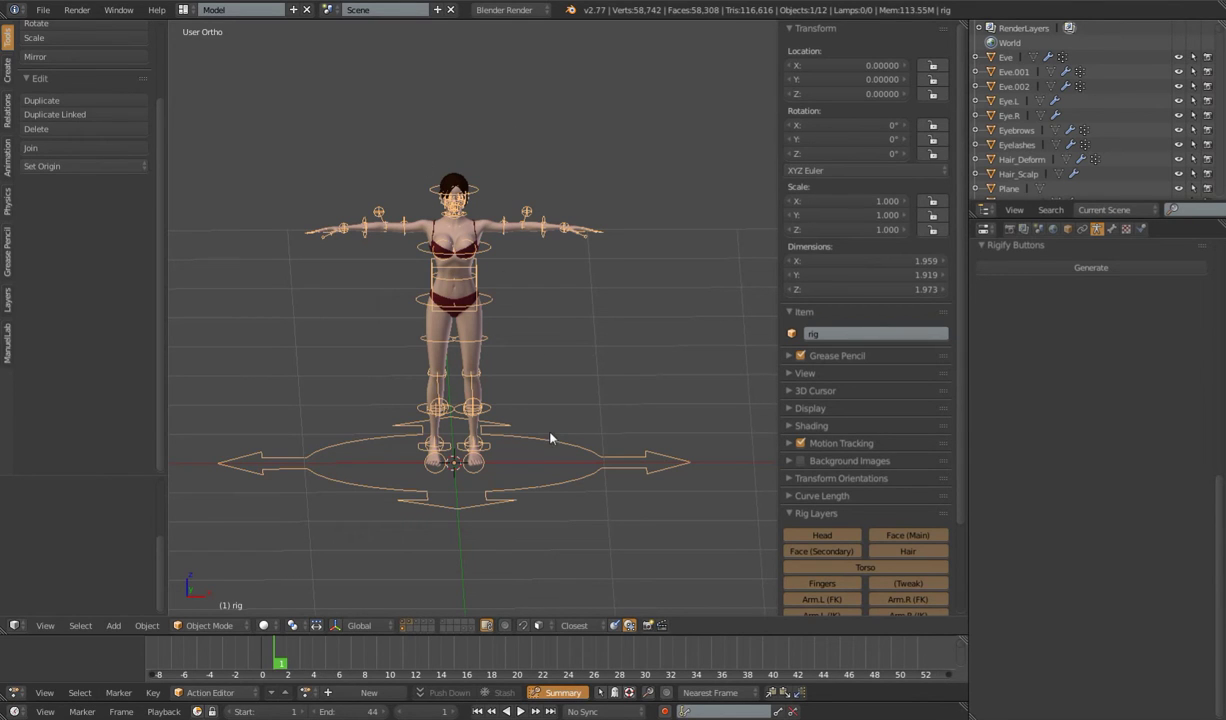
With the root bone selected in Pose Mode, arrange the Rig Layers and Rig Main Properties panels above Transform
{"action": "key", "text": "ctrl+Tab"}
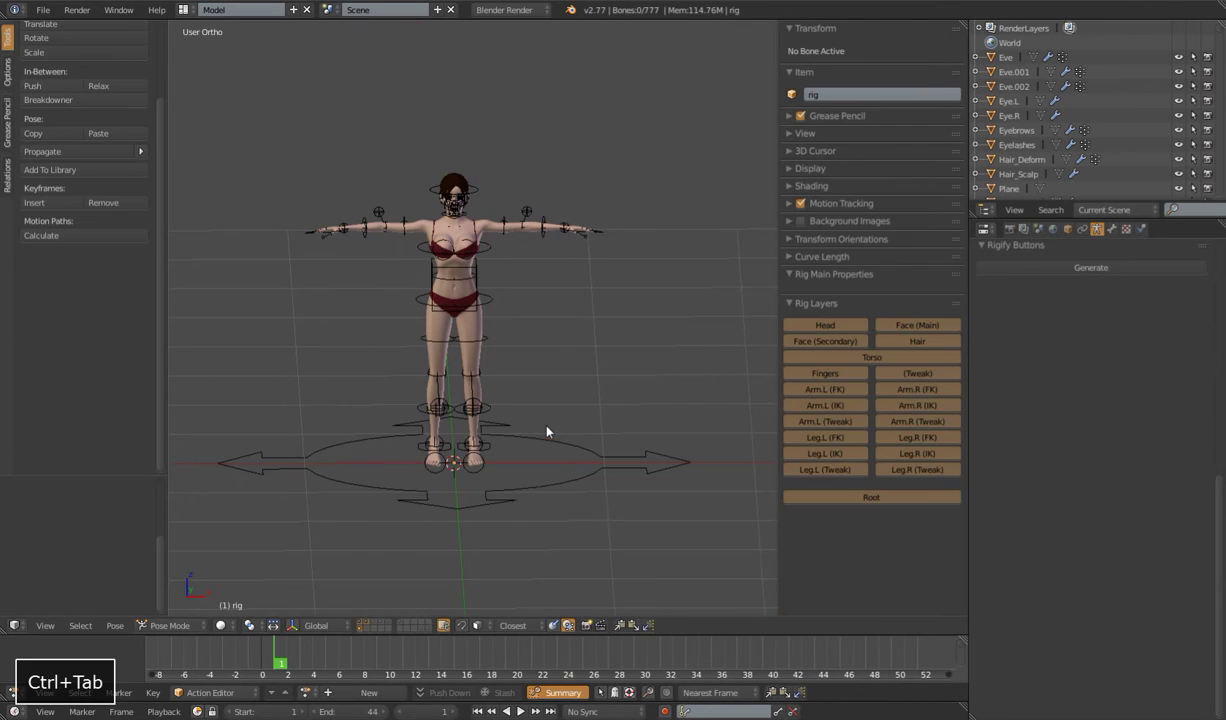
{"action": "right_click", "coordinate": [528, 437]}
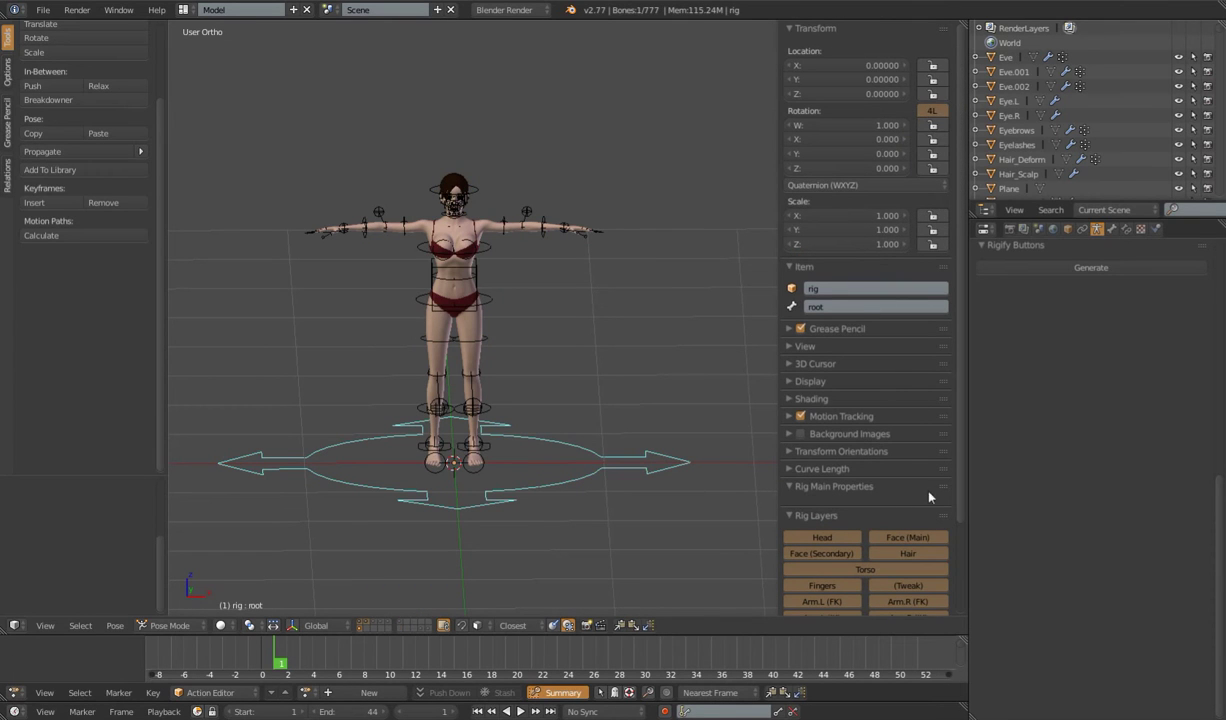
{"action": "left_click_drag", "start_coordinate": [942, 515], "coordinate": [945, 30]}
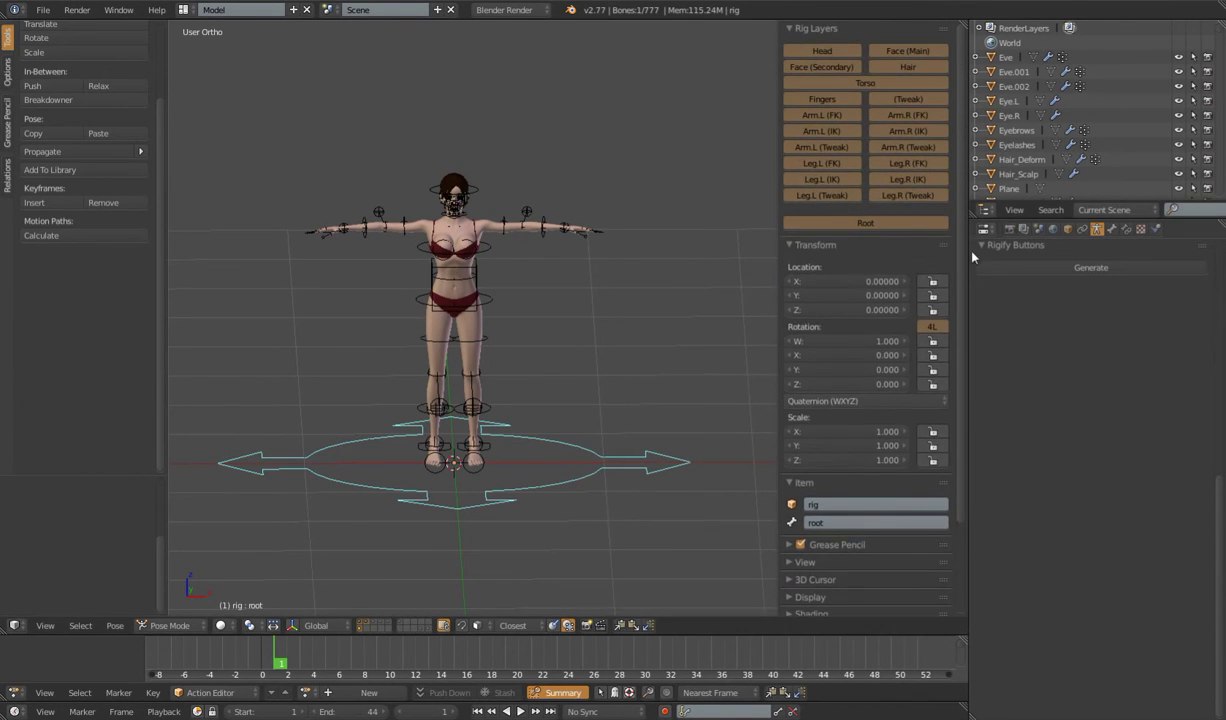
{"action": "left_click_drag", "start_coordinate": [964, 279], "coordinate": [963, 429]}
{"action": "left_click_drag", "start_coordinate": [929, 595], "coordinate": [897, 137]}
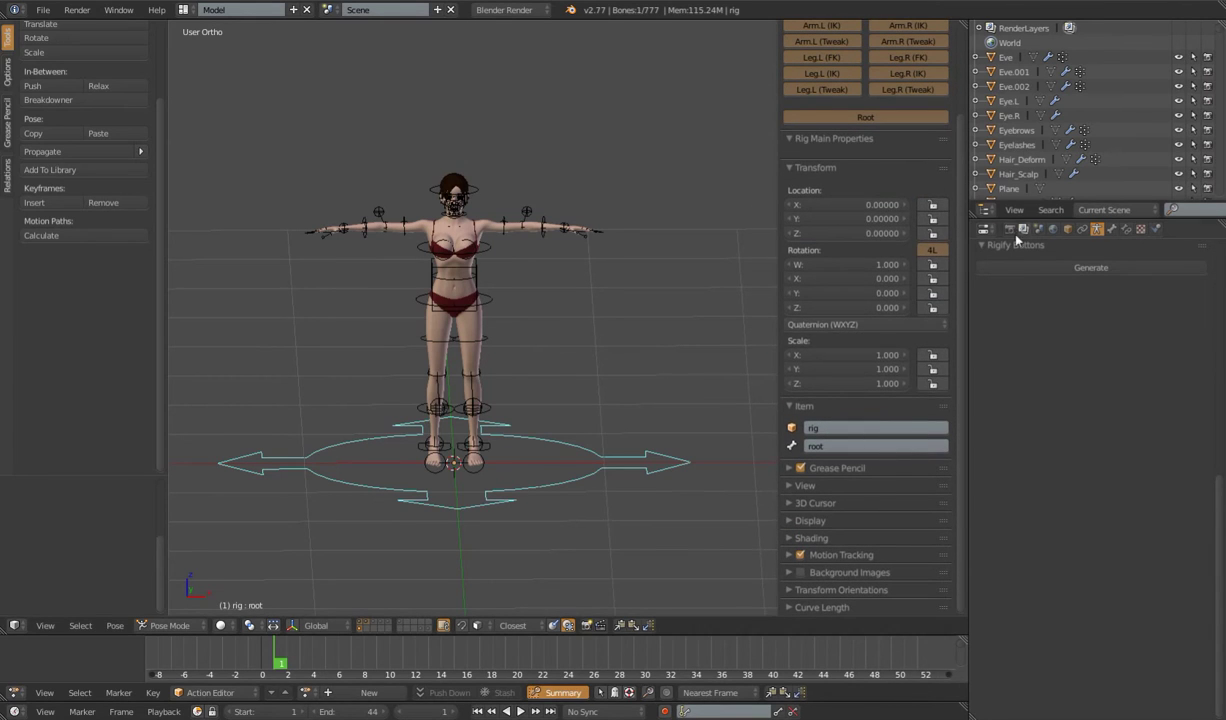
Enable X-Ray display for the new rig's armature so its controls draw over the character
{"action": "scroll", "coordinate": [1166, 495], "scroll_direction": "up", "scroll_amount": 10}
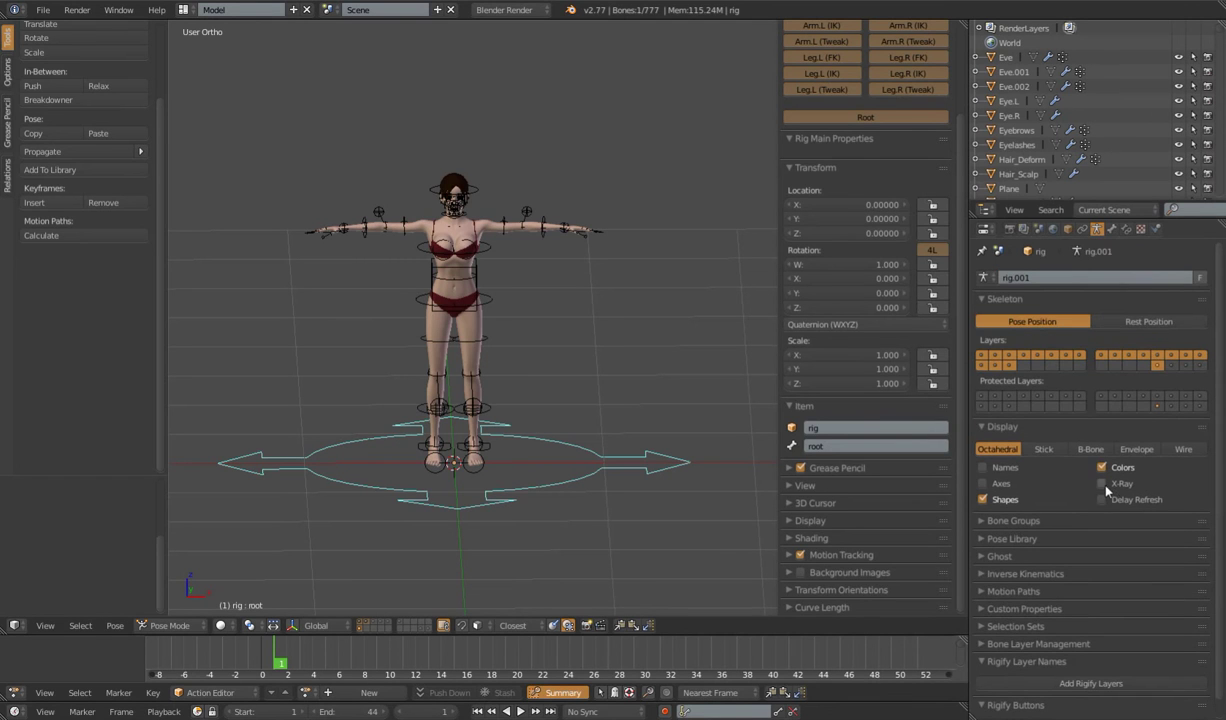
{"action": "left_click", "coordinate": [1101, 483]}
{"action": "middle_click_drag", "start_coordinate": [458, 280], "coordinate": [550, 395]}
{"action": "scroll", "coordinate": [550, 395], "scroll_direction": "up", "scroll_amount": 4}
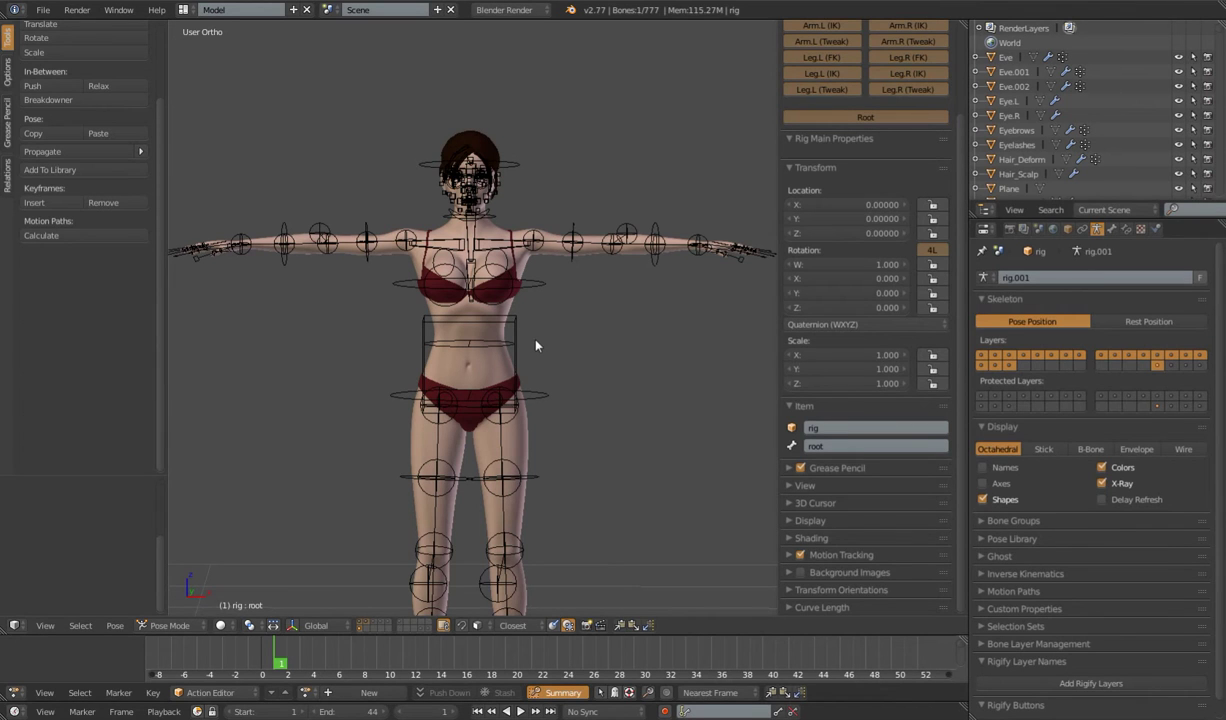
Select the Hair_Deform mesh in Object Mode and examine the ponytail and its vertex groups
{"action": "middle_click_drag", "start_coordinate": [602, 374], "coordinate": [533, 425]}
{"action": "scroll", "coordinate": [572, 320], "scroll_direction": "up", "scroll_amount": 4}
{"action": "middle_click_drag", "start_coordinate": [605, 293], "coordinate": [597, 370], "text": "shift"}
{"action": "scroll", "coordinate": [597, 367], "scroll_direction": "up", "scroll_amount": 2}
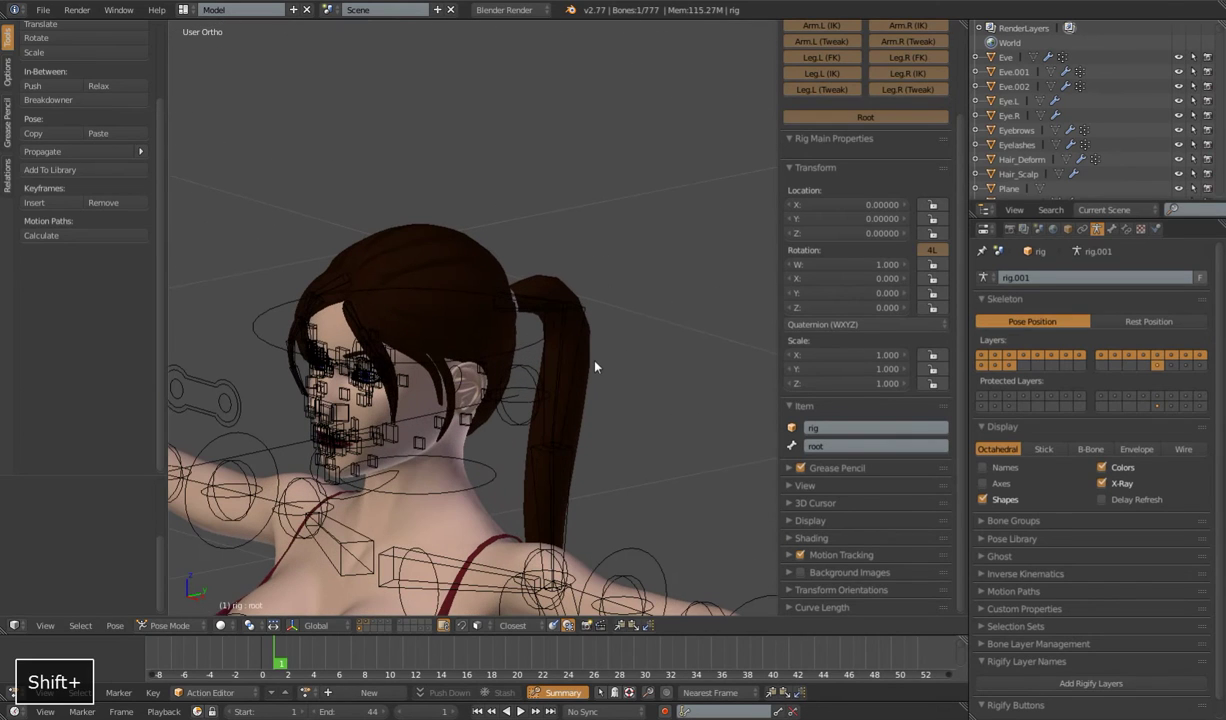
{"action": "right_click", "coordinate": [590, 359]}
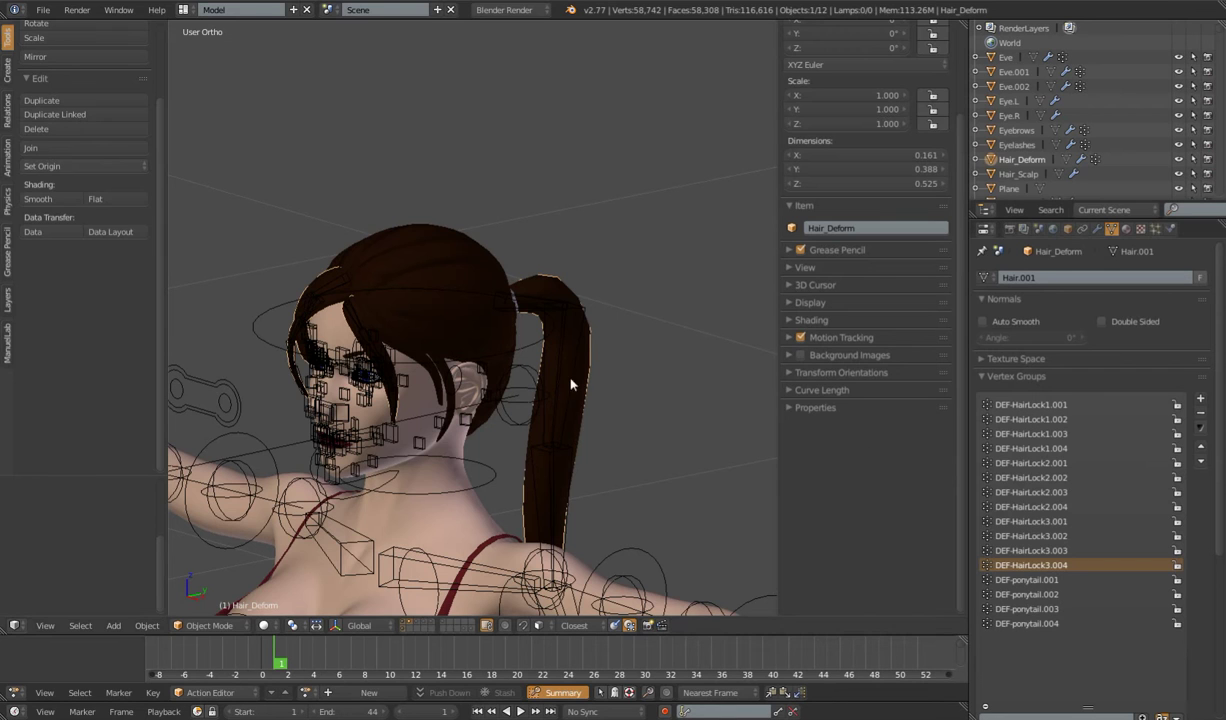
{"action": "scroll", "coordinate": [590, 362], "scroll_direction": "down", "scroll_amount": 3}
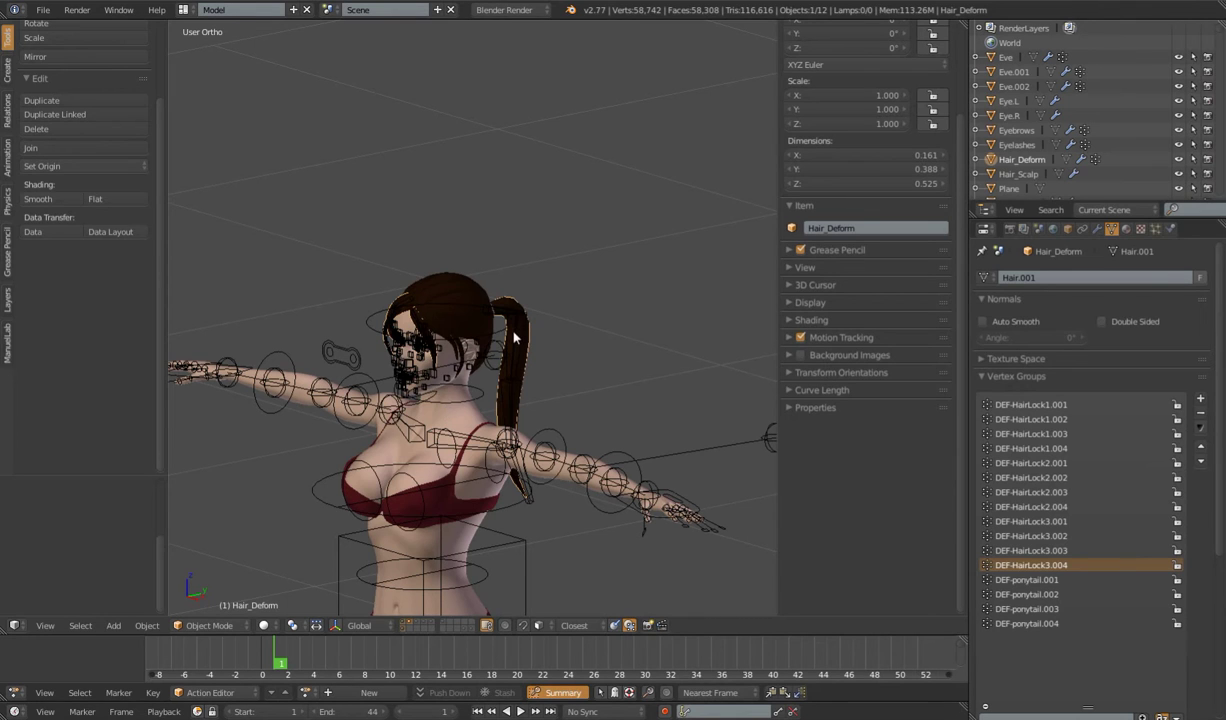
{"action": "scroll", "coordinate": [514, 338], "scroll_direction": "up", "scroll_amount": 3}
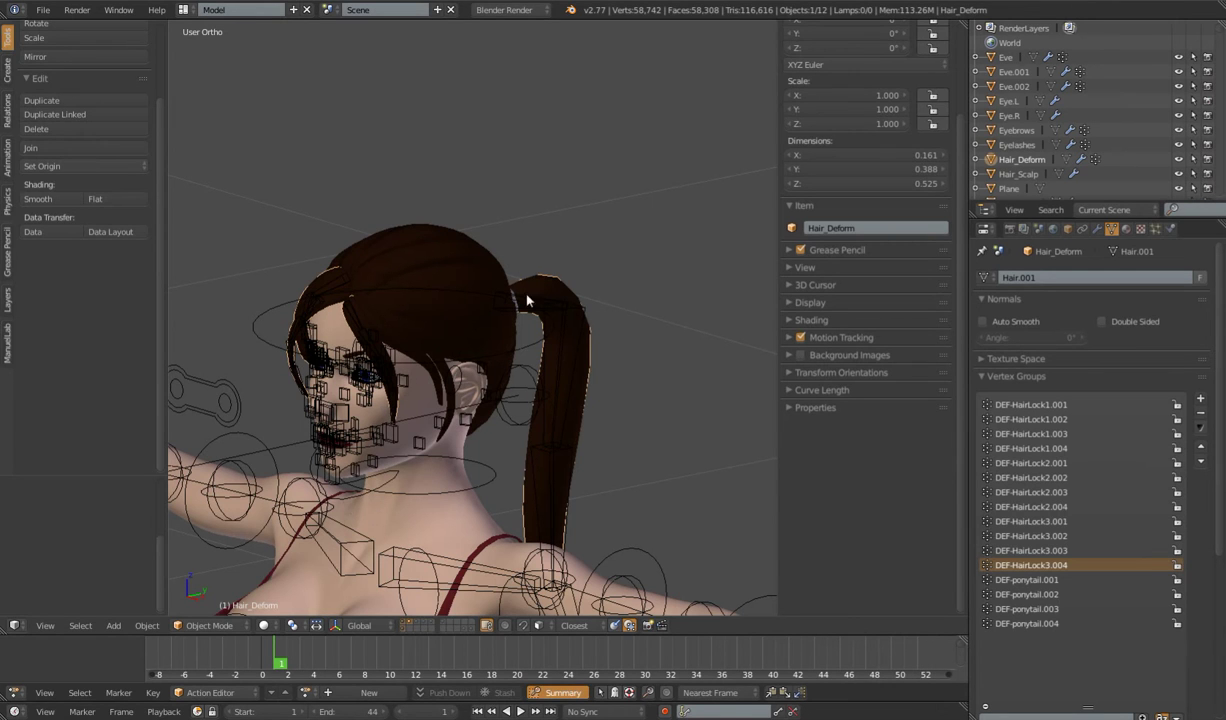
Delete all vertex groups from the Eve body mesh
{"action": "scroll", "coordinate": [565, 330], "scroll_direction": "down", "scroll_amount": 2}
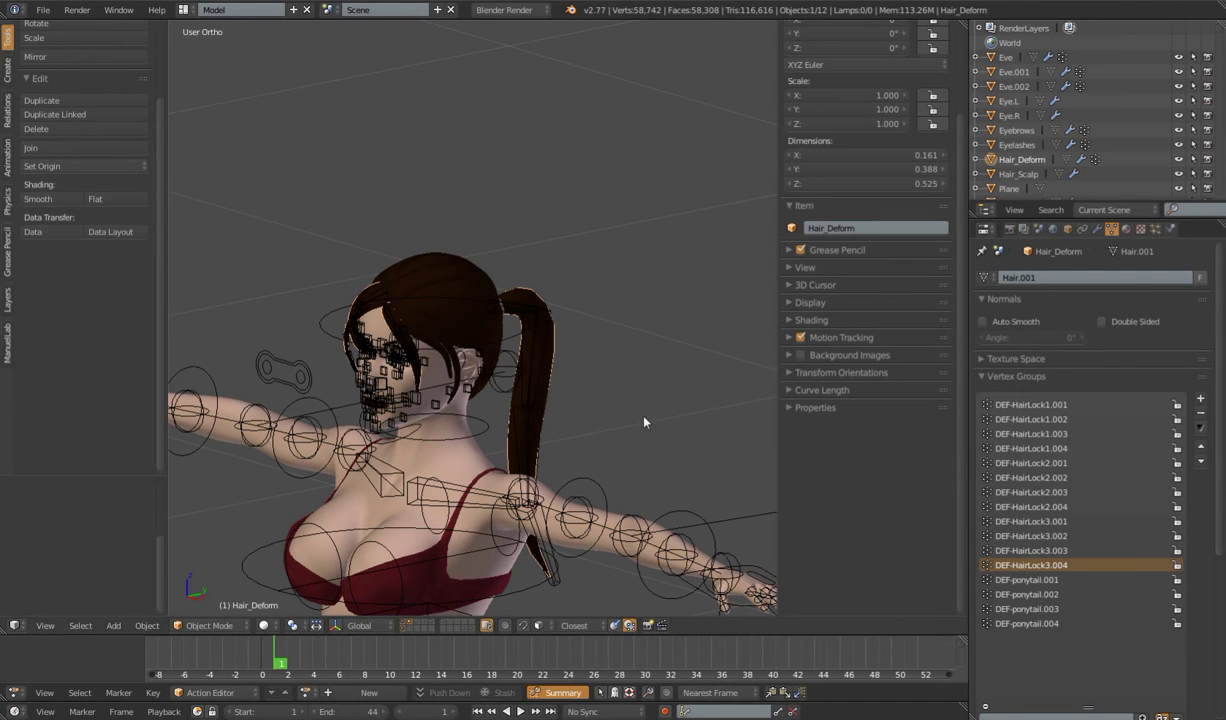
{"action": "scroll", "coordinate": [515, 400], "scroll_direction": "down", "scroll_amount": 7}
{"action": "middle_click_drag", "start_coordinate": [495, 447], "coordinate": [538, 430]}
{"action": "scroll", "coordinate": [510, 450], "scroll_direction": "up", "scroll_amount": 3}
{"action": "right_click", "coordinate": [489, 466]}
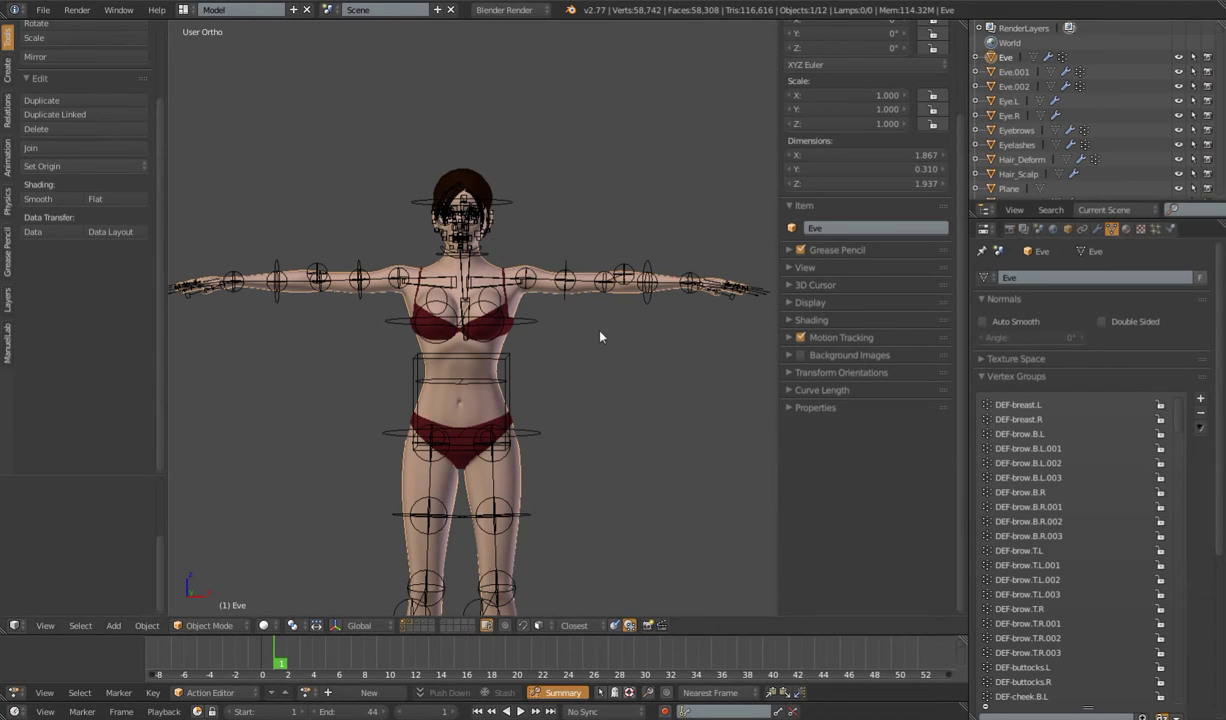
{"action": "left_click", "coordinate": [1201, 427]}
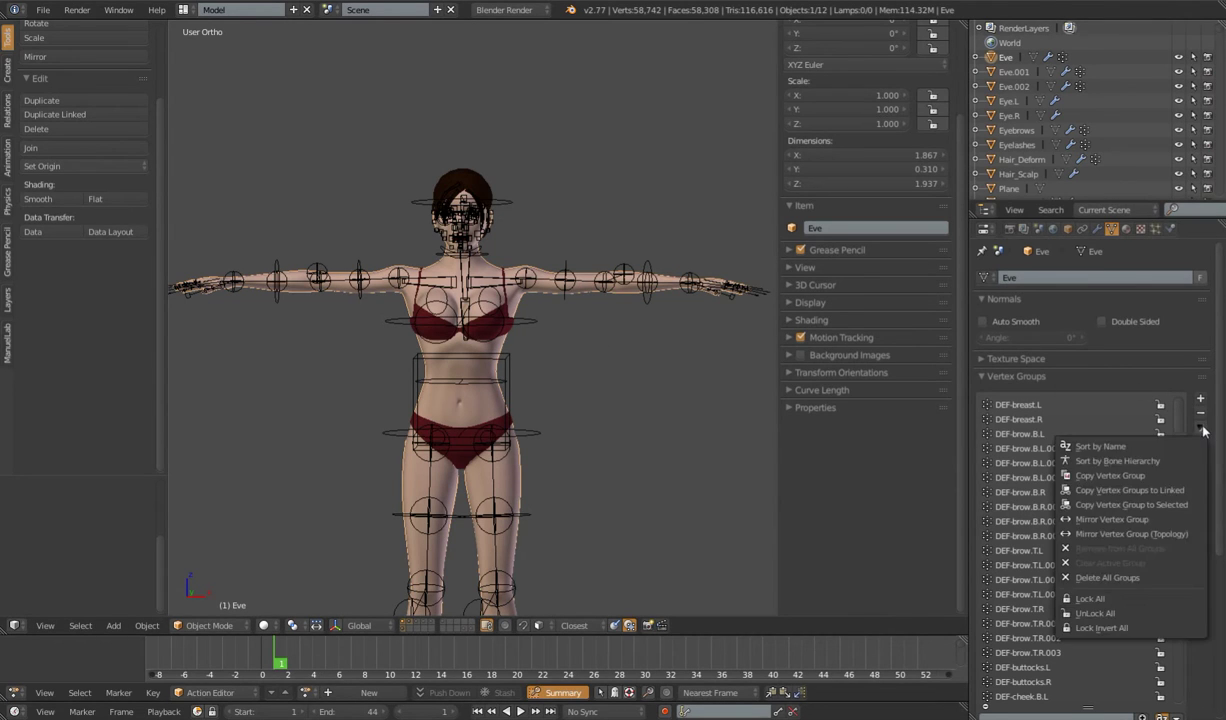
{"action": "left_click", "coordinate": [1114, 580]}
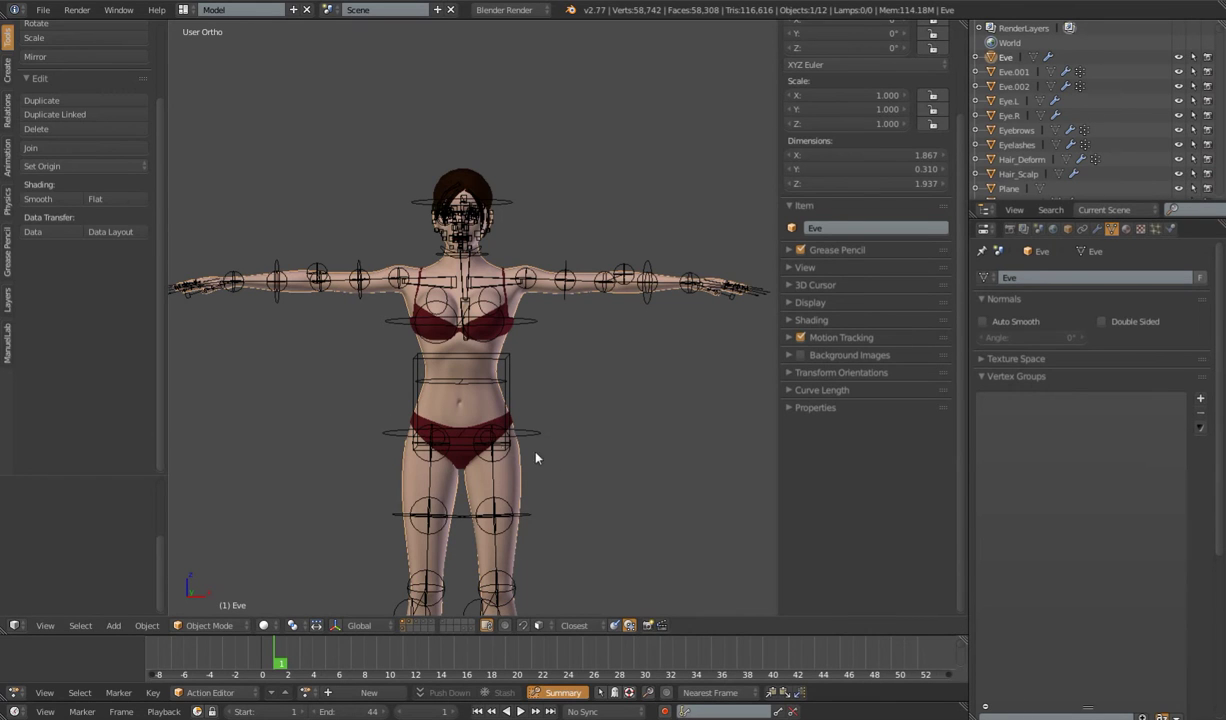
Delete all vertex groups from the Underwear mesh
{"action": "scroll", "coordinate": [516, 435], "scroll_direction": "up", "scroll_amount": 5}
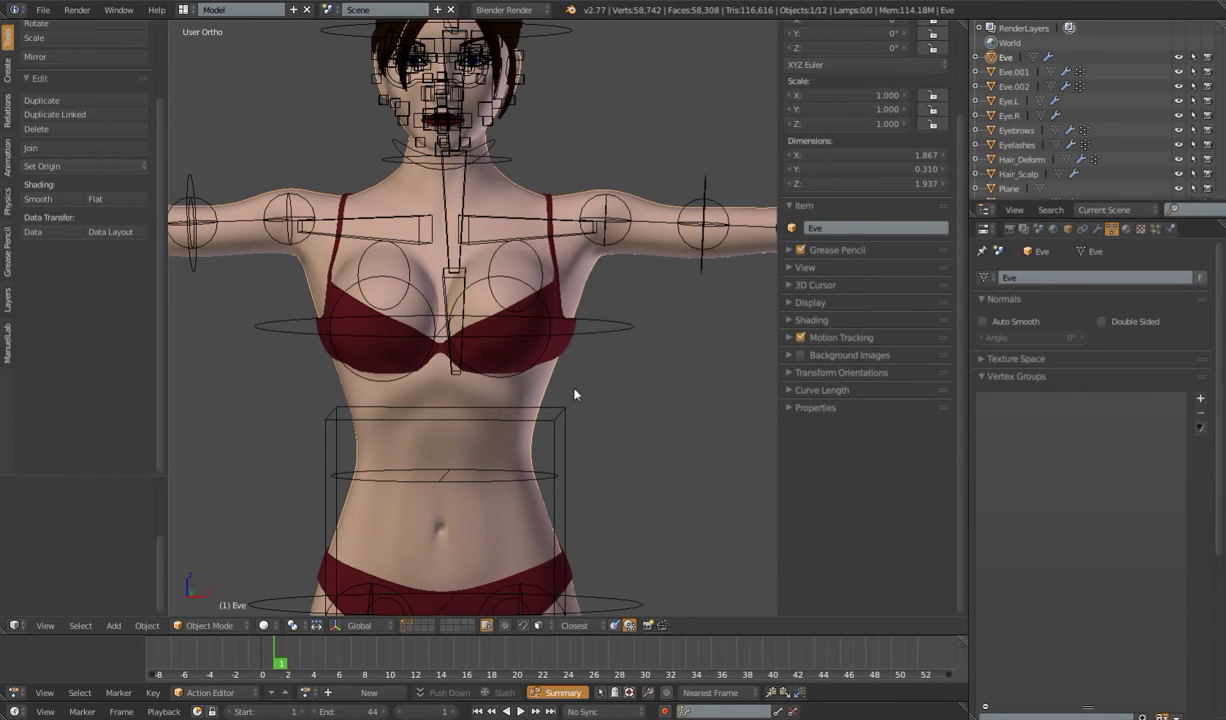
{"action": "right_click", "coordinate": [544, 335]}
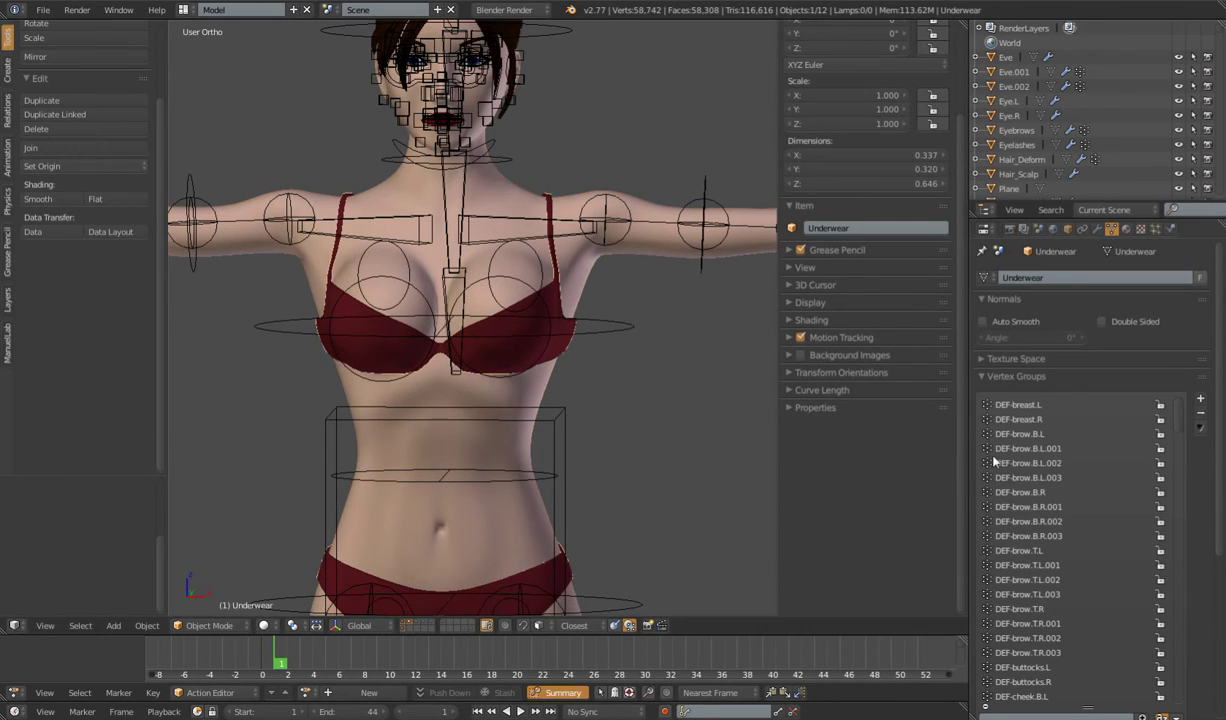
{"action": "left_click", "coordinate": [1199, 427]}
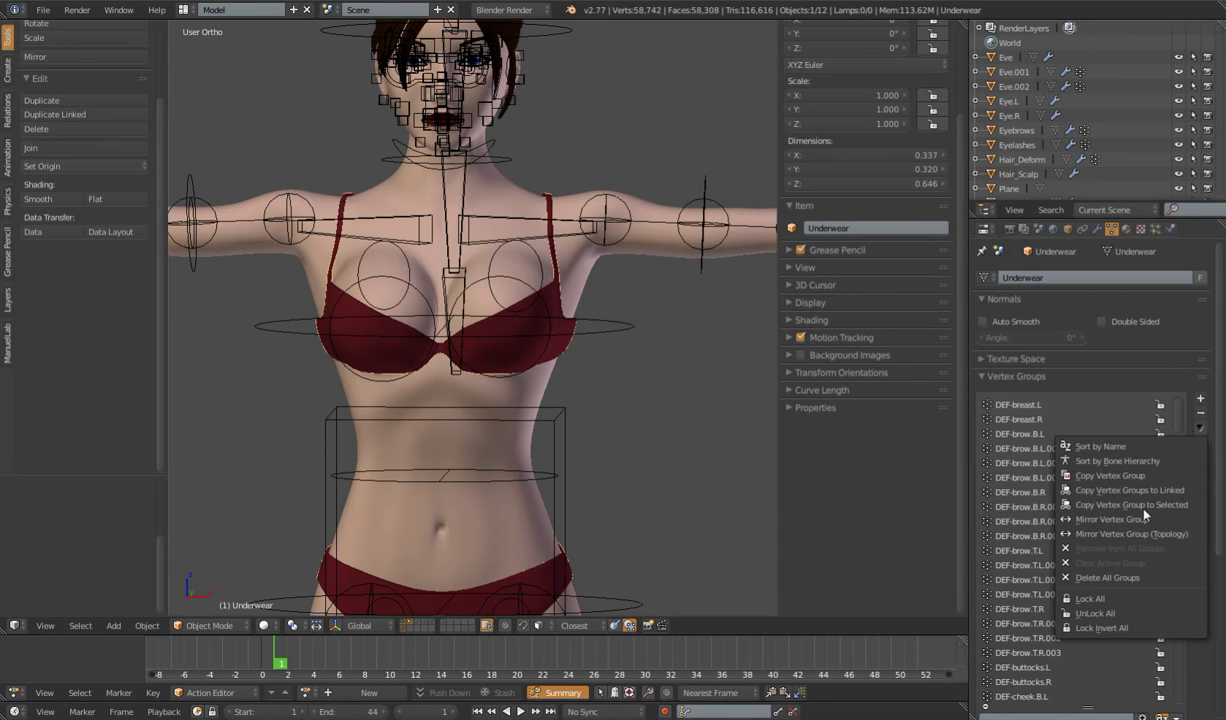
{"action": "left_click", "coordinate": [1106, 578]}
Delete all vertex groups from the Hair_Deform ponytail mesh
{"action": "scroll", "coordinate": [681, 267], "scroll_direction": "down", "scroll_amount": 5}
{"action": "middle_click_drag", "start_coordinate": [657, 279], "coordinate": [587, 265]}
{"action": "scroll", "coordinate": [587, 265], "scroll_direction": "up", "scroll_amount": 3}
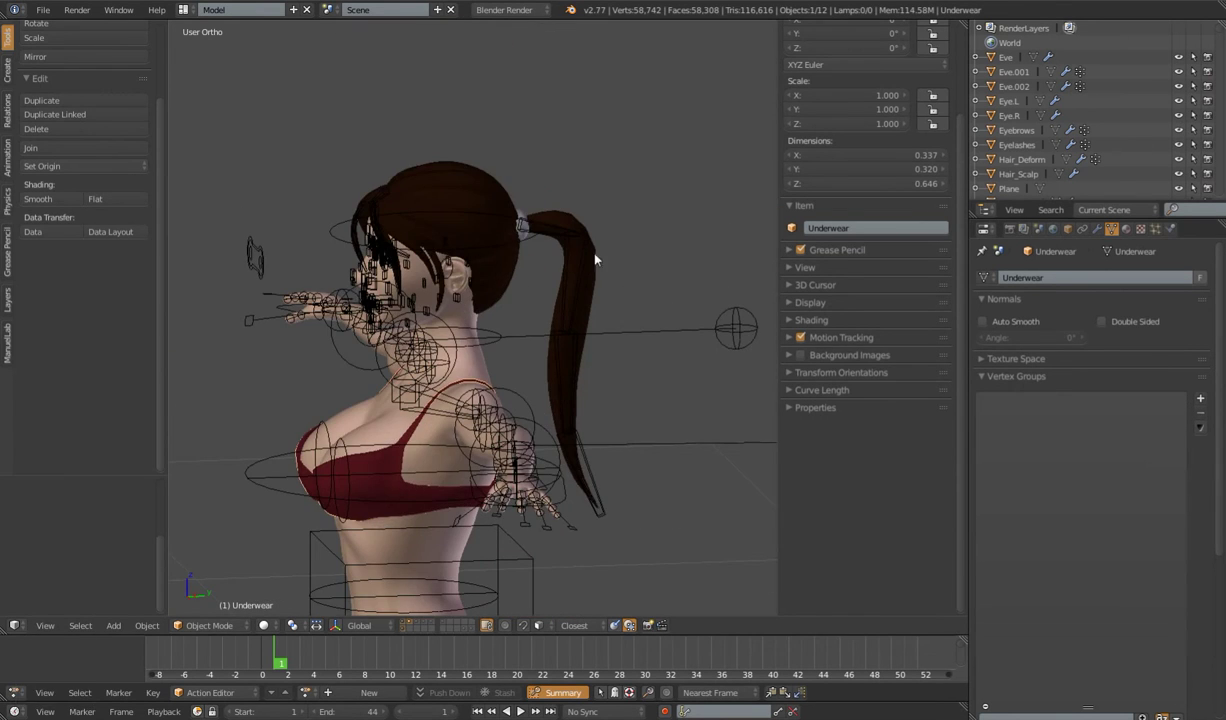
{"action": "right_click", "coordinate": [576, 220]}
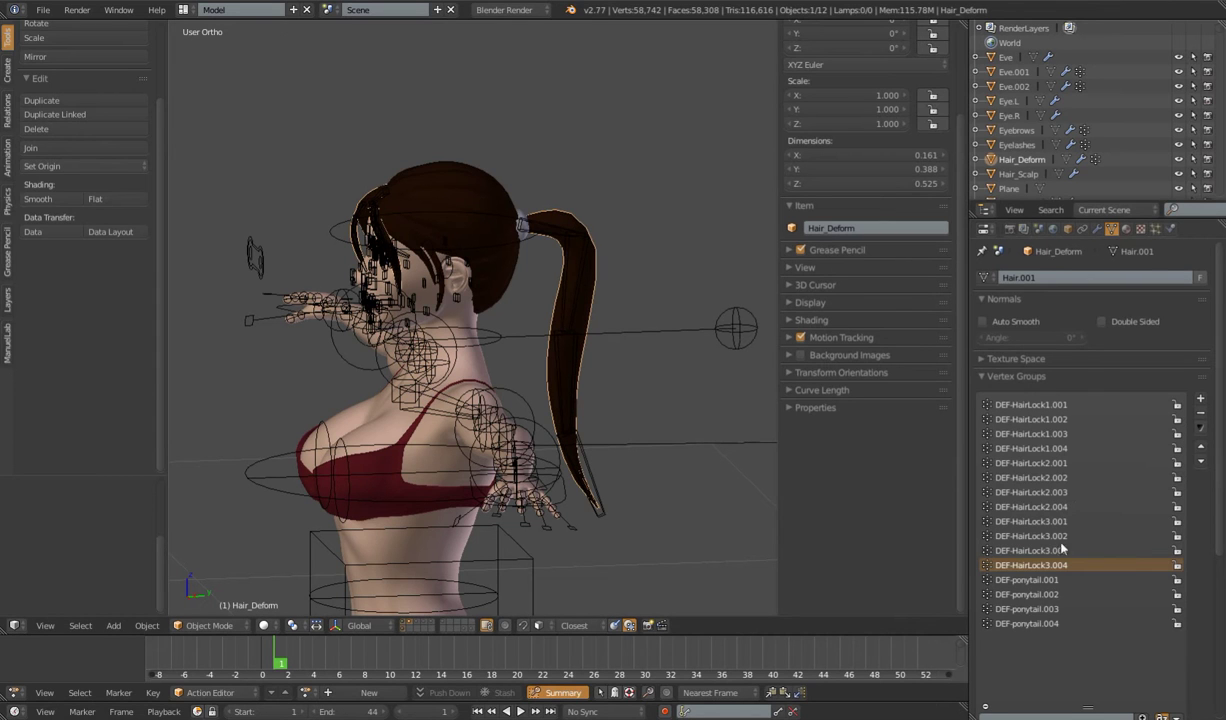
{"action": "left_click", "coordinate": [1200, 427]}
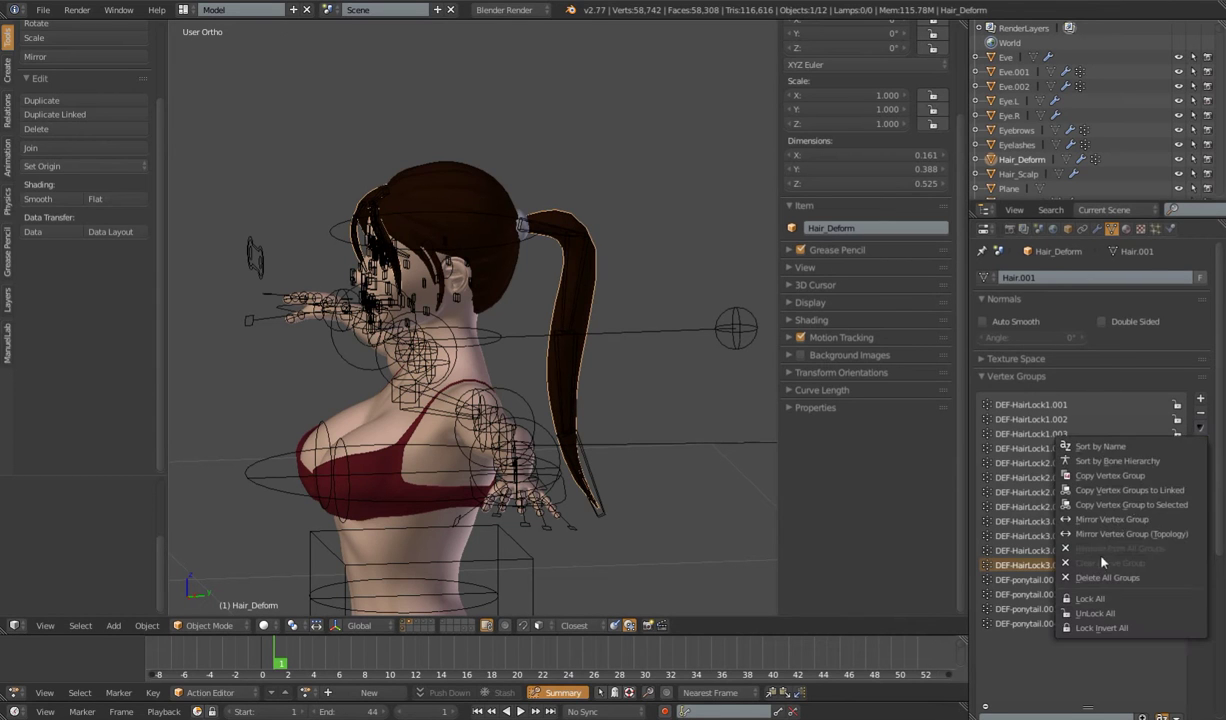
{"action": "left_click", "coordinate": [1100, 579]}
Parent the Eve body mesh to the new rig using plain Armature Deform
{"action": "scroll", "coordinate": [500, 438], "scroll_direction": "down", "scroll_amount": 6}
{"action": "middle_click_drag", "start_coordinate": [572, 493], "coordinate": [575, 420], "text": "shift"}
{"action": "middle_click_drag", "start_coordinate": [530, 440], "coordinate": [594, 428]}
{"action": "scroll", "coordinate": [583, 446], "scroll_direction": "up", "scroll_amount": 4}
{"action": "scroll", "coordinate": [594, 428], "scroll_direction": "up", "scroll_amount": 2}
{"action": "right_click", "coordinate": [474, 425]}
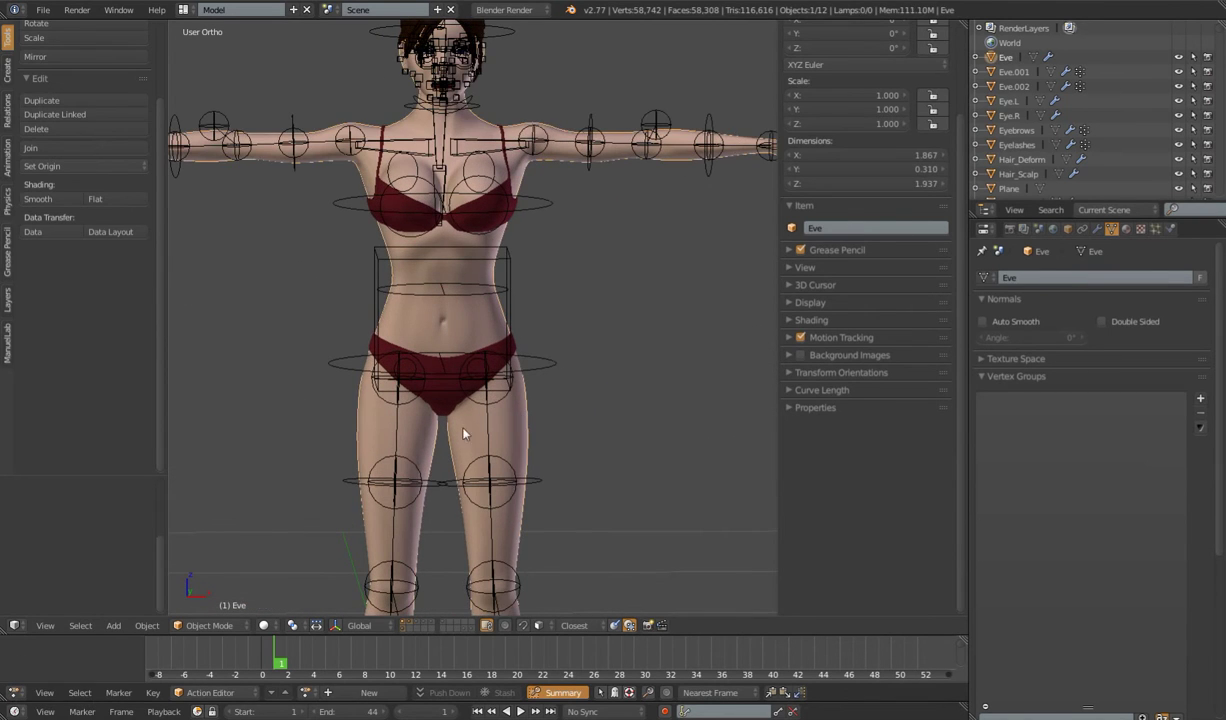
{"action": "right_click", "coordinate": [551, 370], "text": "shift"}
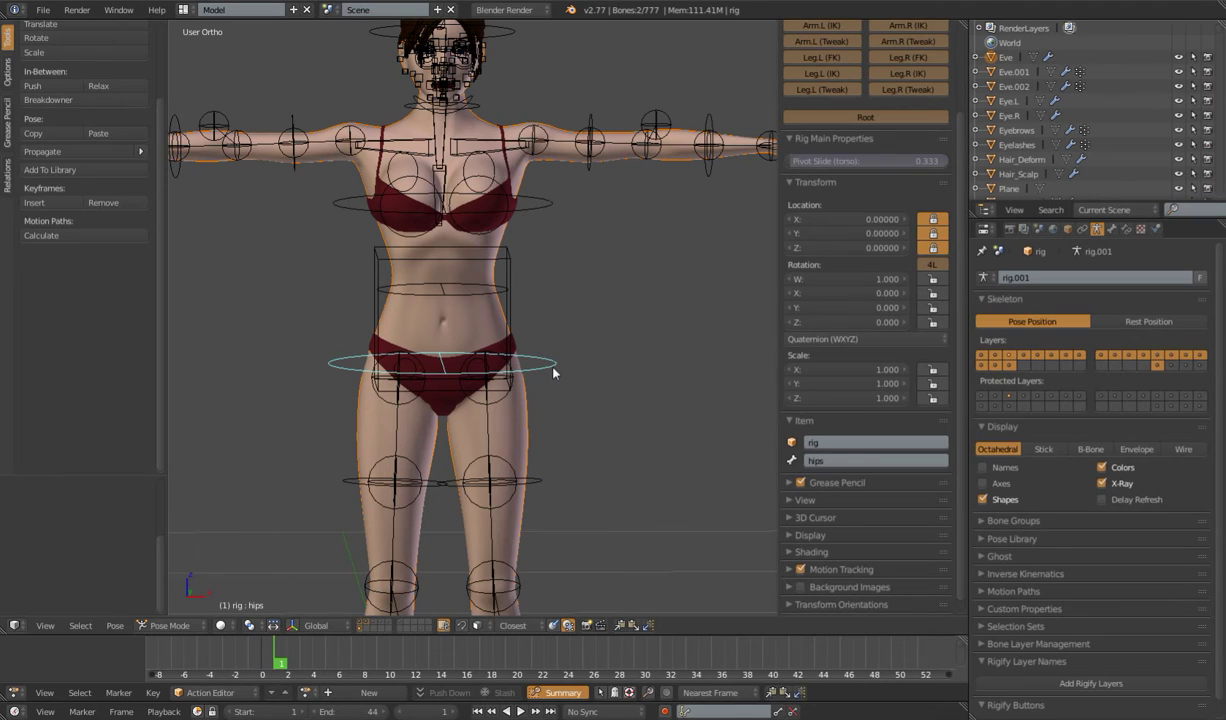
{"action": "key", "text": "ctrl+p"}
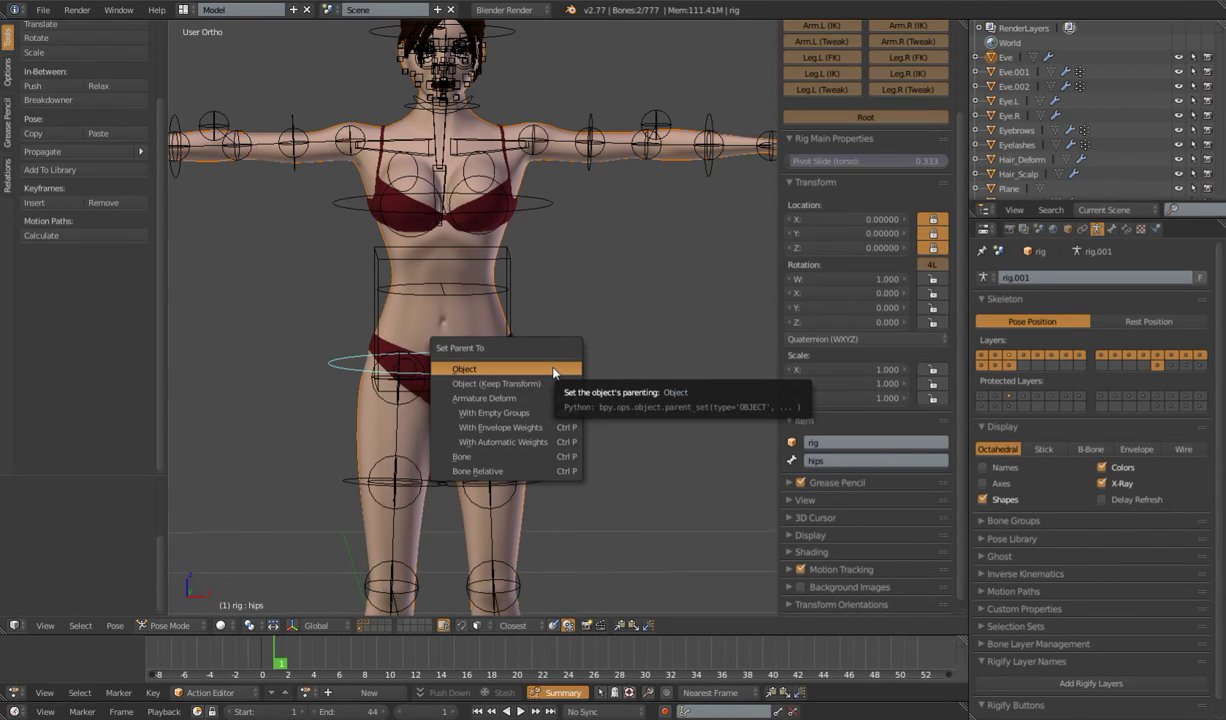
{"action": "left_click", "coordinate": [497, 402]}
On Eve's Armature modifier, enable Preserve Volume plus edit-mode and cage display, and place it above the Subsurf modifier
{"action": "right_click", "coordinate": [524, 415]}
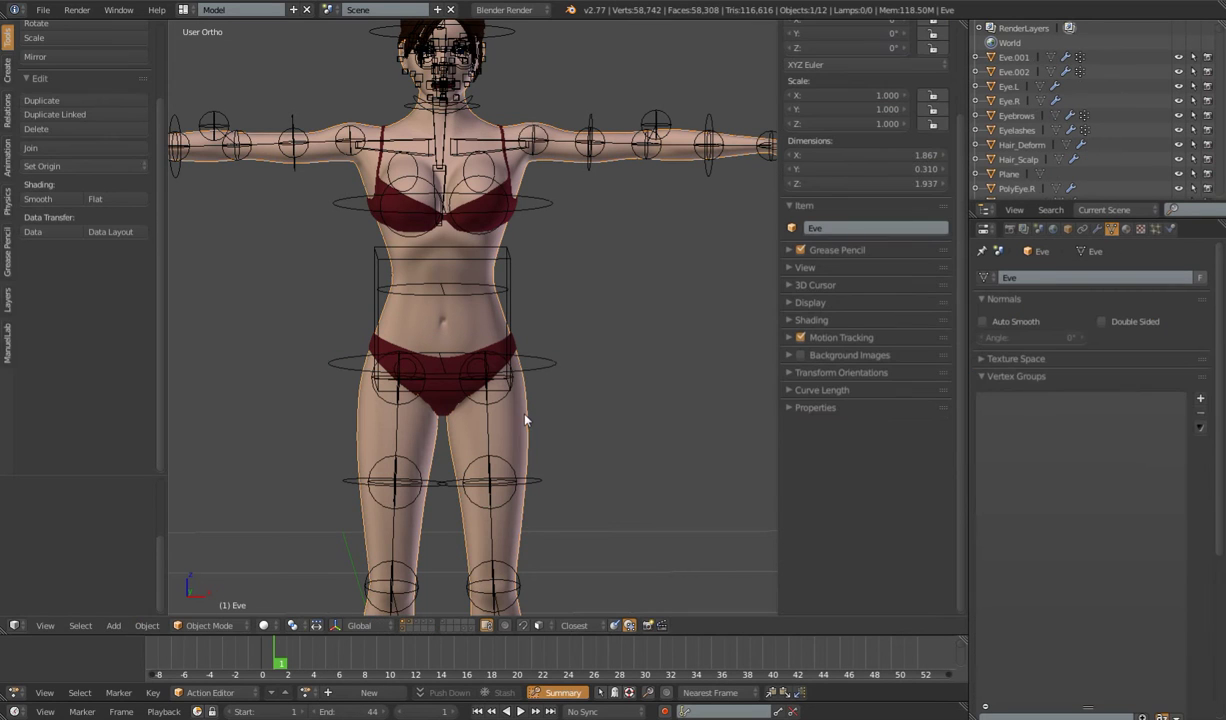
{"action": "left_click", "coordinate": [1068, 229]}
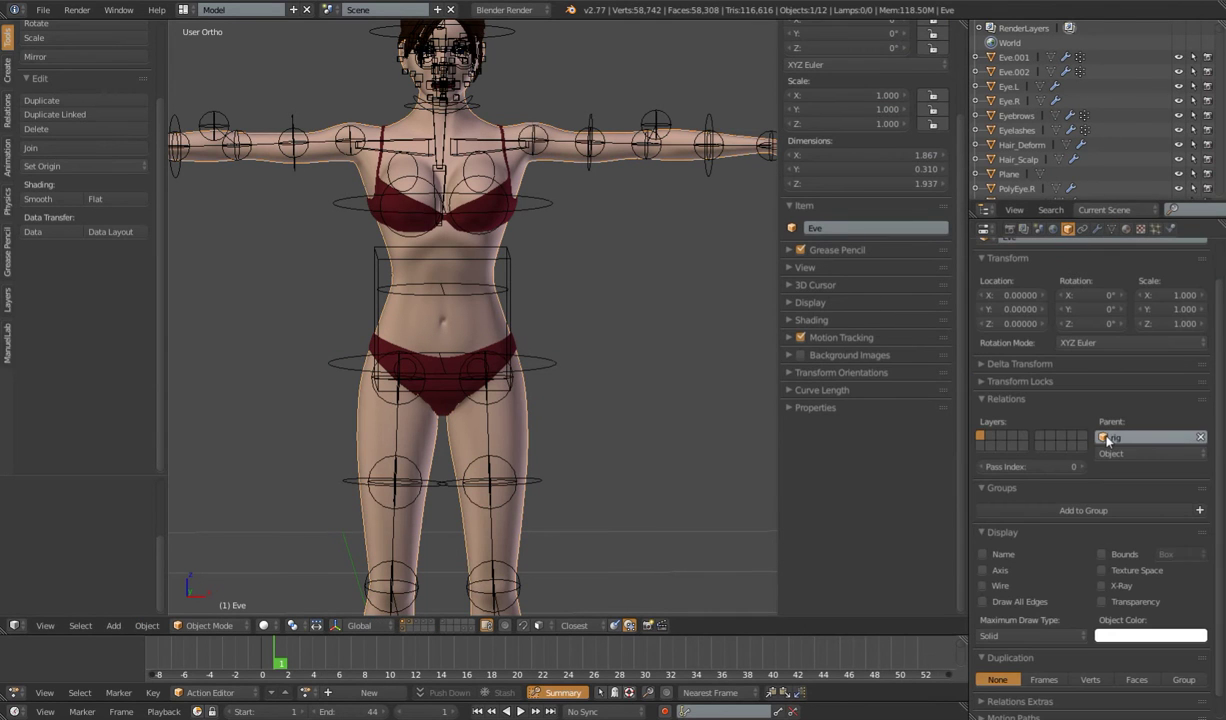
{"action": "left_click", "coordinate": [1096, 229]}
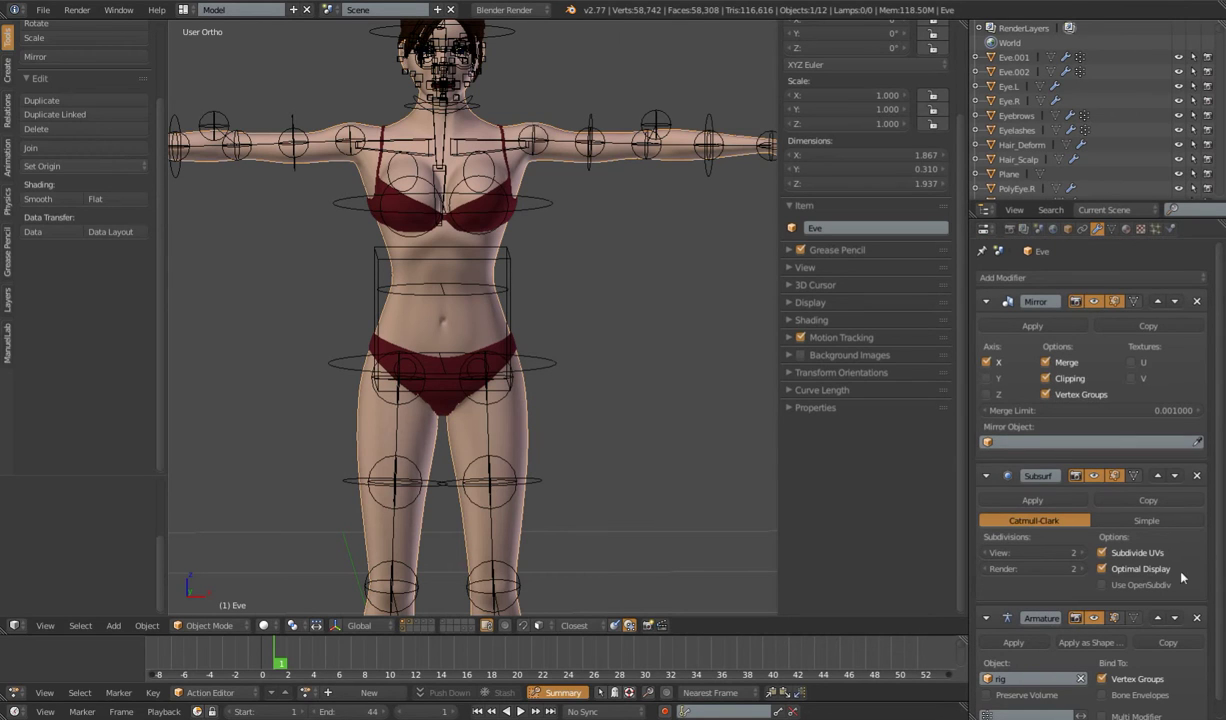
{"action": "left_click", "coordinate": [988, 695]}
{"action": "left_click", "coordinate": [1174, 476]}
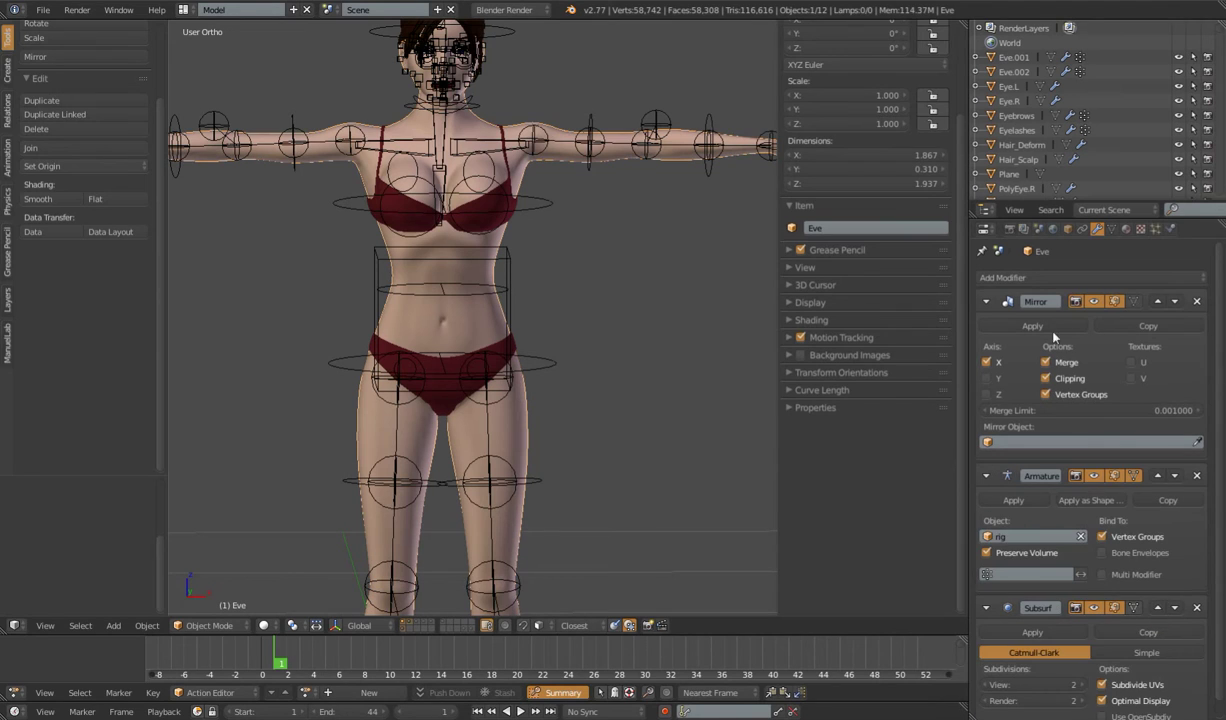
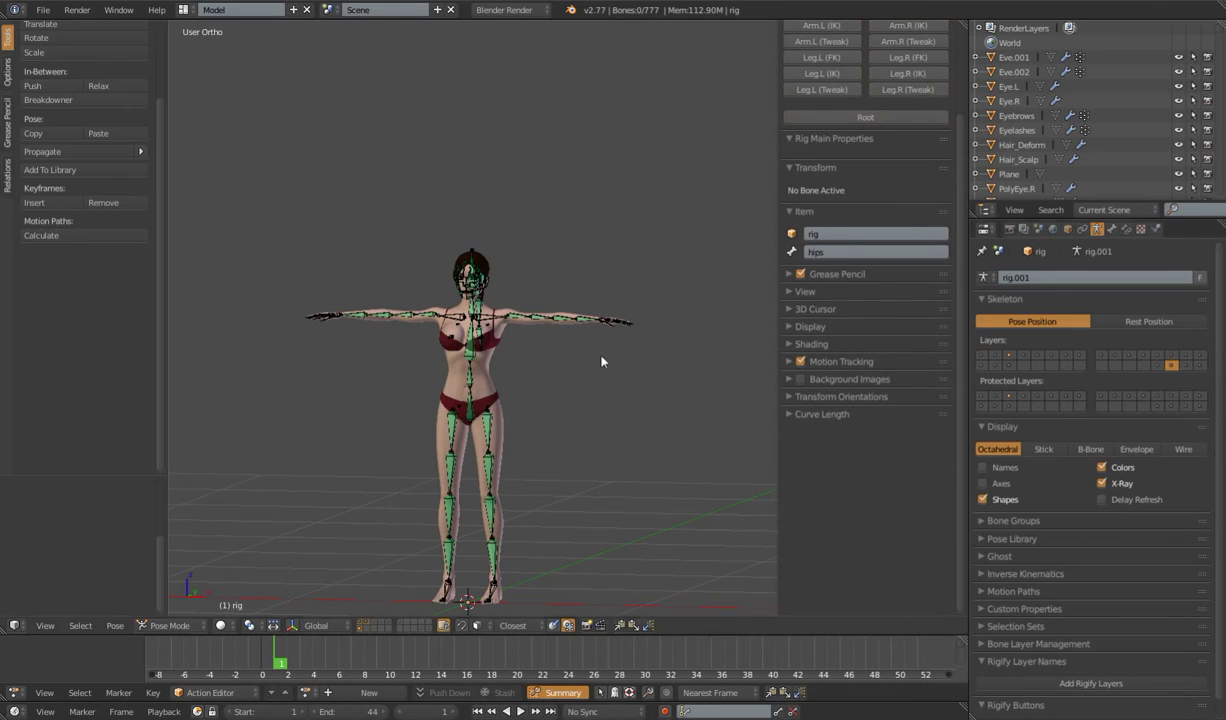
Hide both buttock deform bones, DEF-buttocks.L and its right-side counterpart, in Pose Mode
{"action": "middle_click_drag", "start_coordinate": [536, 416], "coordinate": [562, 424]}
{"action": "middle_click_drag", "start_coordinate": [562, 424], "coordinate": [562, 383], "text": "shift"}
{"action": "scroll", "coordinate": [592, 368], "scroll_direction": "up", "scroll_amount": 4}
{"action": "scroll", "coordinate": [562, 383], "scroll_direction": "up", "scroll_amount": 3}
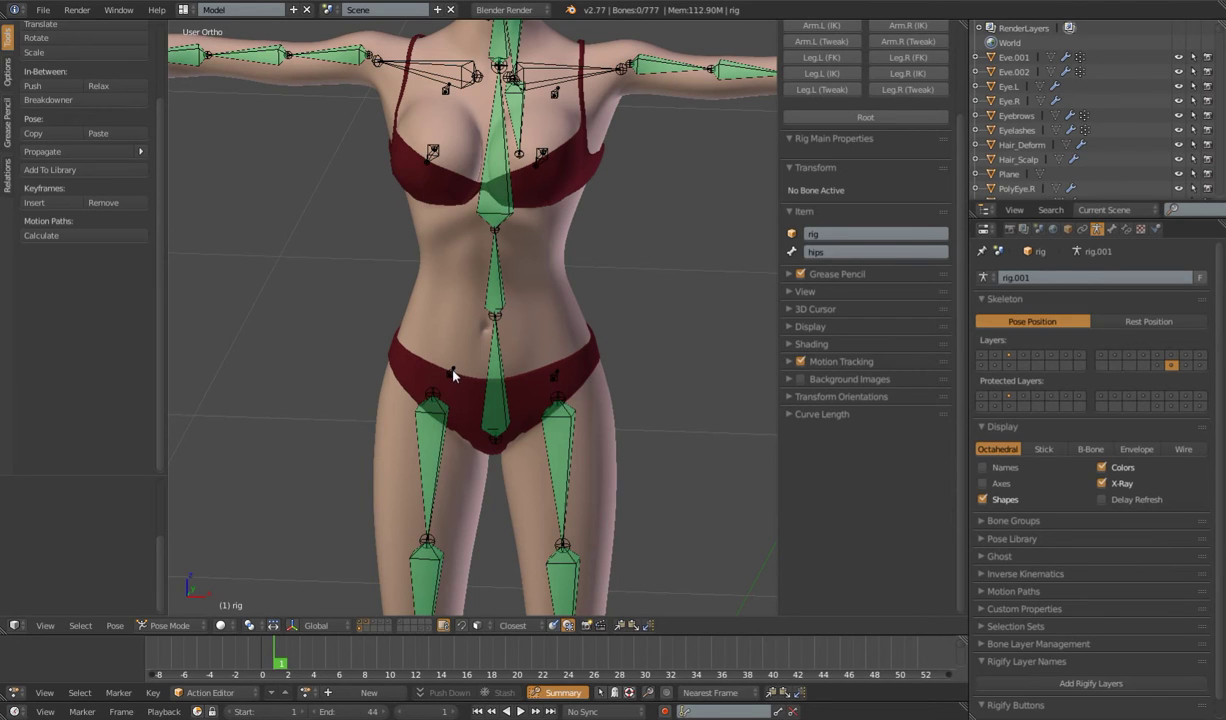
{"action": "right_click", "coordinate": [451, 372]}
{"action": "right_click", "coordinate": [553, 377], "text": "shift"}
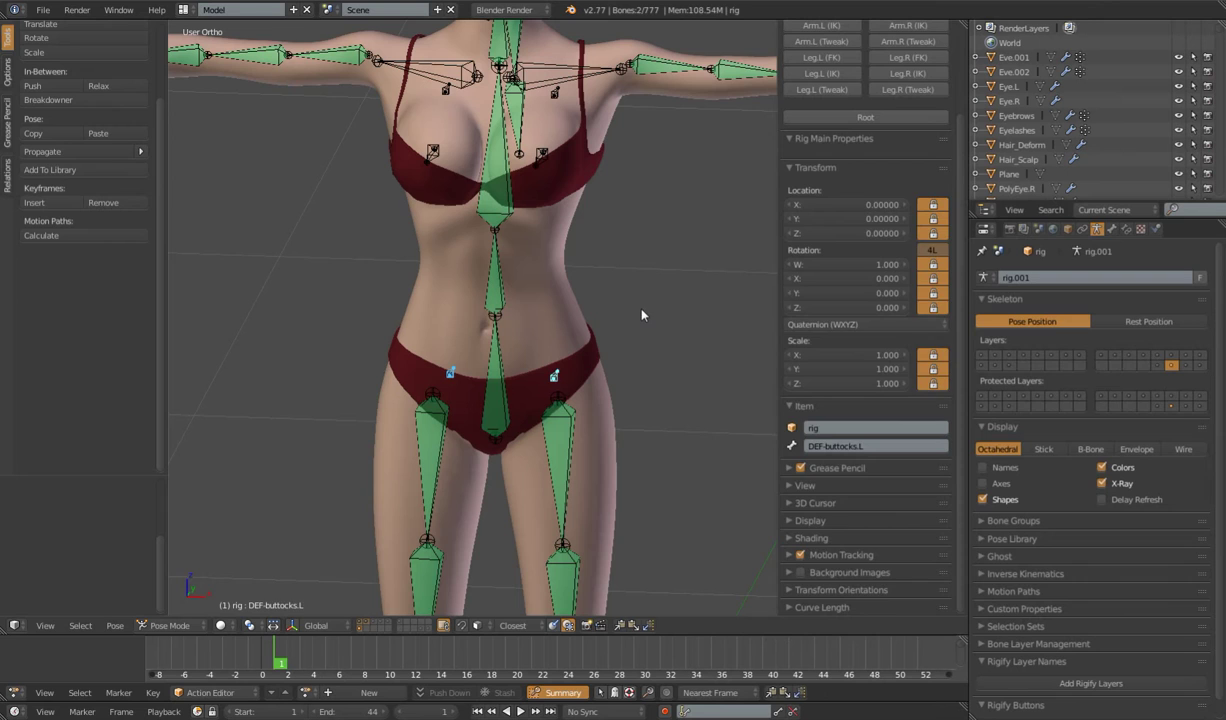
{"action": "key", "text": "h"}
Hide the left and right breast and scapula deform bones on the rig's chest
{"action": "middle_click_drag", "start_coordinate": [536, 228], "coordinate": [532, 308], "text": "shift"}
{"action": "right_click", "coordinate": [437, 223]}
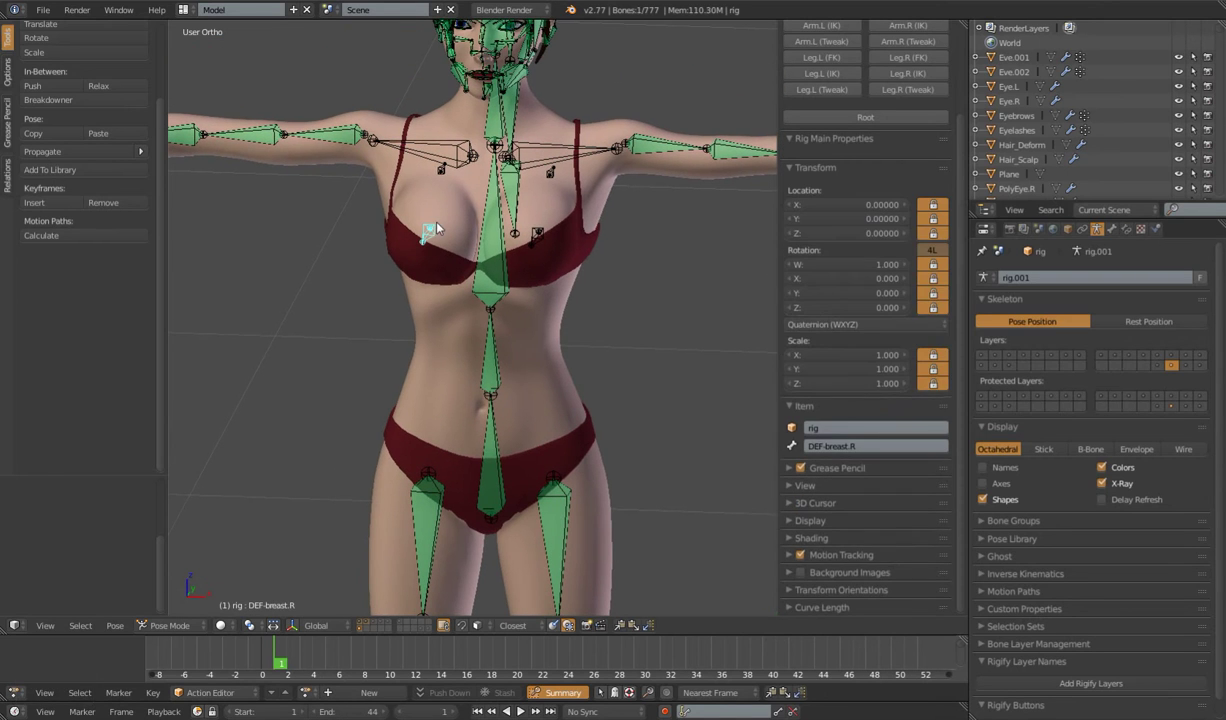
{"action": "right_click", "coordinate": [440, 170], "text": "shift"}
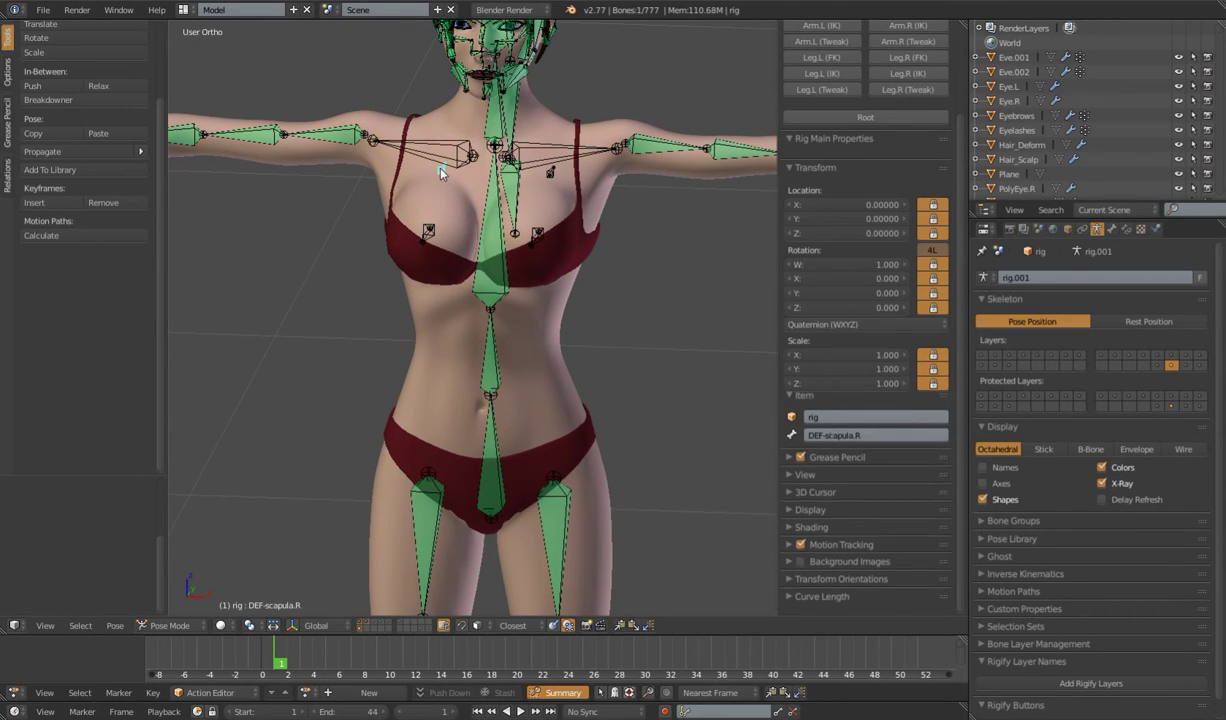
{"action": "right_click", "coordinate": [533, 172], "text": "shift"}
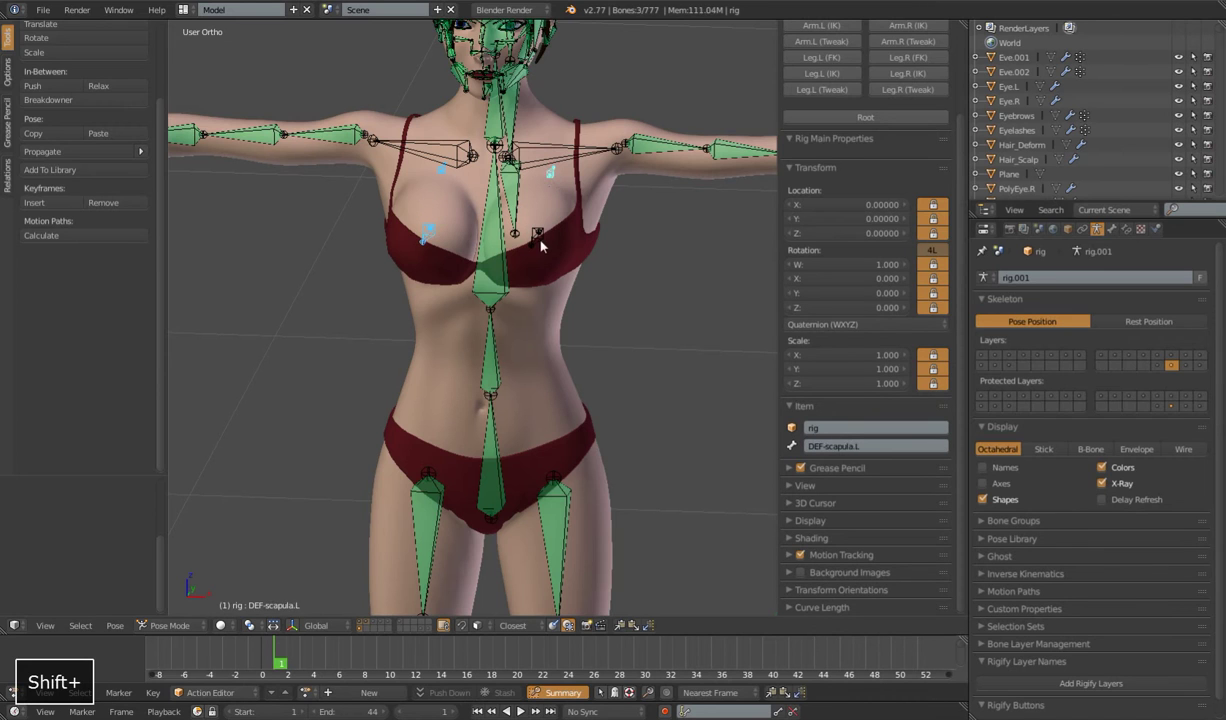
{"action": "key", "text": "h"}
Hide the chain of four deform bones running down the ponytail
{"action": "scroll", "coordinate": [614, 282], "scroll_direction": "down", "scroll_amount": 3}
{"action": "middle_click_drag", "start_coordinate": [633, 287], "coordinate": [590, 362], "text": "shift"}
{"action": "scroll", "coordinate": [590, 362], "scroll_direction": "up", "scroll_amount": 3}
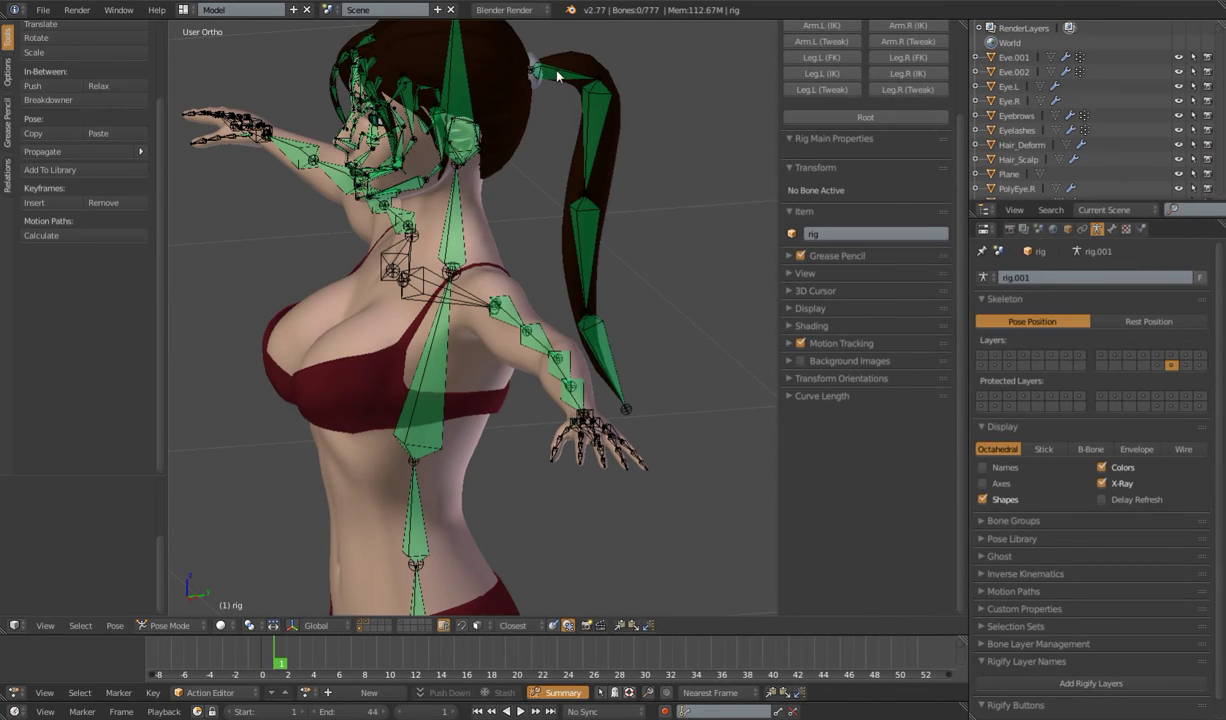
{"action": "right_click", "coordinate": [559, 76]}
{"action": "right_click", "coordinate": [597, 111], "text": "shift"}
{"action": "right_click", "coordinate": [584, 229], "text": "shift"}
{"action": "left_click", "coordinate": [605, 337], "text": "shift"}
{"action": "key", "text": "h"}
Hide the four deform bones of the front hair lock on the character's left side
{"action": "middle_click_drag", "start_coordinate": [500, 216], "coordinate": [582, 212]}
{"action": "middle_click_drag", "start_coordinate": [566, 220], "coordinate": [536, 397], "text": "shift"}
{"action": "scroll", "coordinate": [536, 397], "scroll_direction": "up", "scroll_amount": 4}
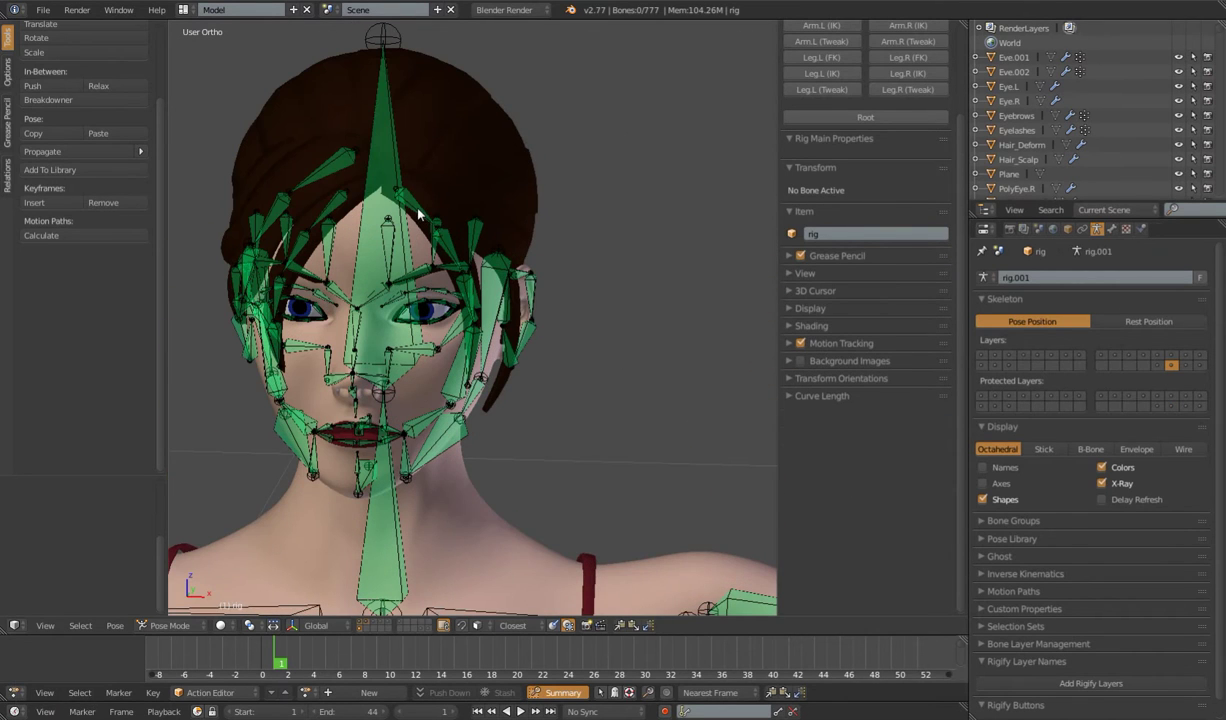
{"action": "right_click", "coordinate": [420, 213]}
{"action": "right_click", "coordinate": [448, 249], "text": "shift"}
{"action": "right_click", "coordinate": [469, 294], "text": "shift"}
{"action": "left_click", "coordinate": [472, 345], "text": "shift"}
{"action": "key", "text": "h"}
Hide the four DEF-HairLock2 bones, from DEF-HairLock2.001 to DEF-HairLock2.004
{"action": "middle_click_drag", "start_coordinate": [650, 281], "coordinate": [569, 327]}
{"action": "scroll", "coordinate": [569, 327], "scroll_direction": "up", "scroll_amount": 2}
{"action": "right_click", "coordinate": [598, 238]}
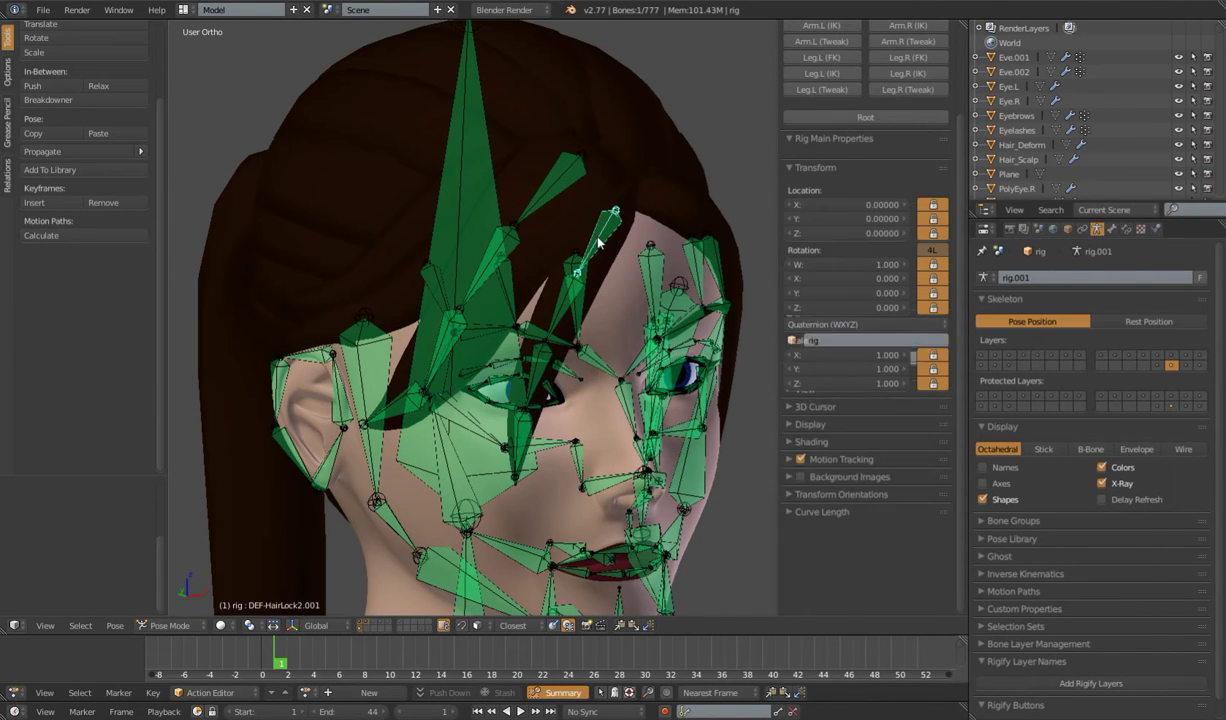
{"action": "left_click", "coordinate": [560, 305], "text": "shift"}
{"action": "left_click", "coordinate": [535, 372], "text": "shift"}
{"action": "left_click", "coordinate": [519, 430], "text": "shift"}
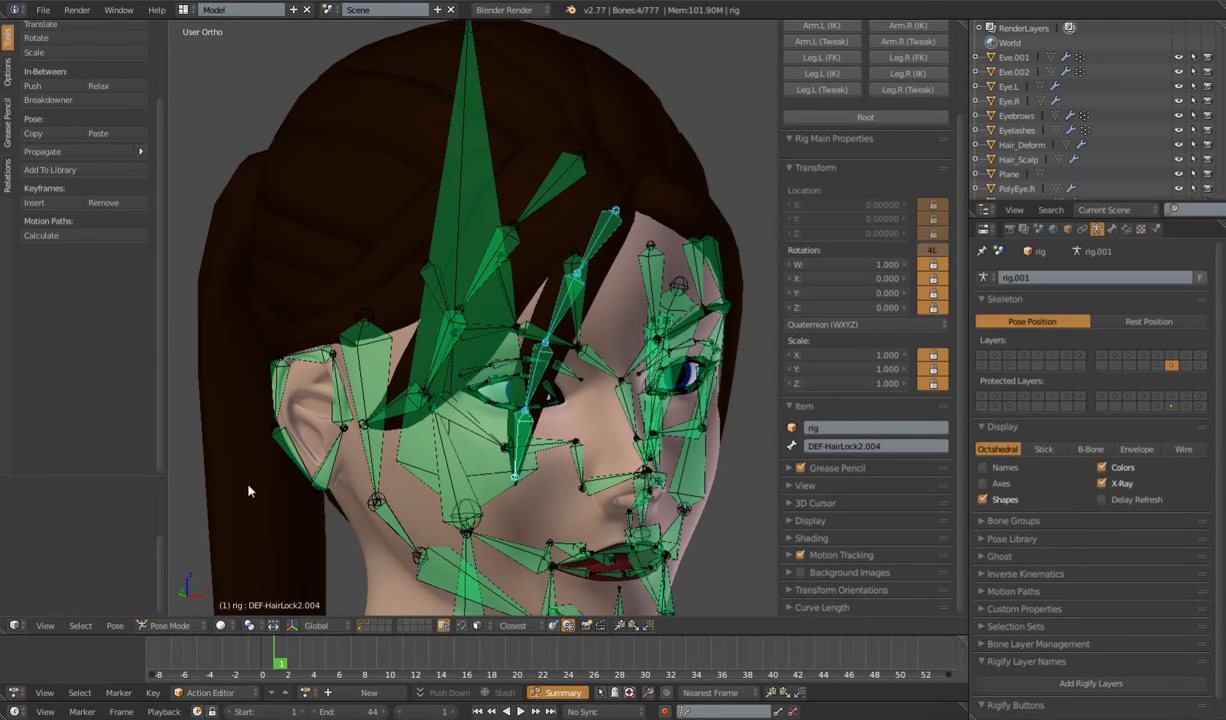
{"action": "key", "text": "h"}
Hide the four DEF-HairLock3 bones, from DEF-HairLock3.001 to DEF-HairLock3.004
{"action": "left_click", "coordinate": [567, 183]}
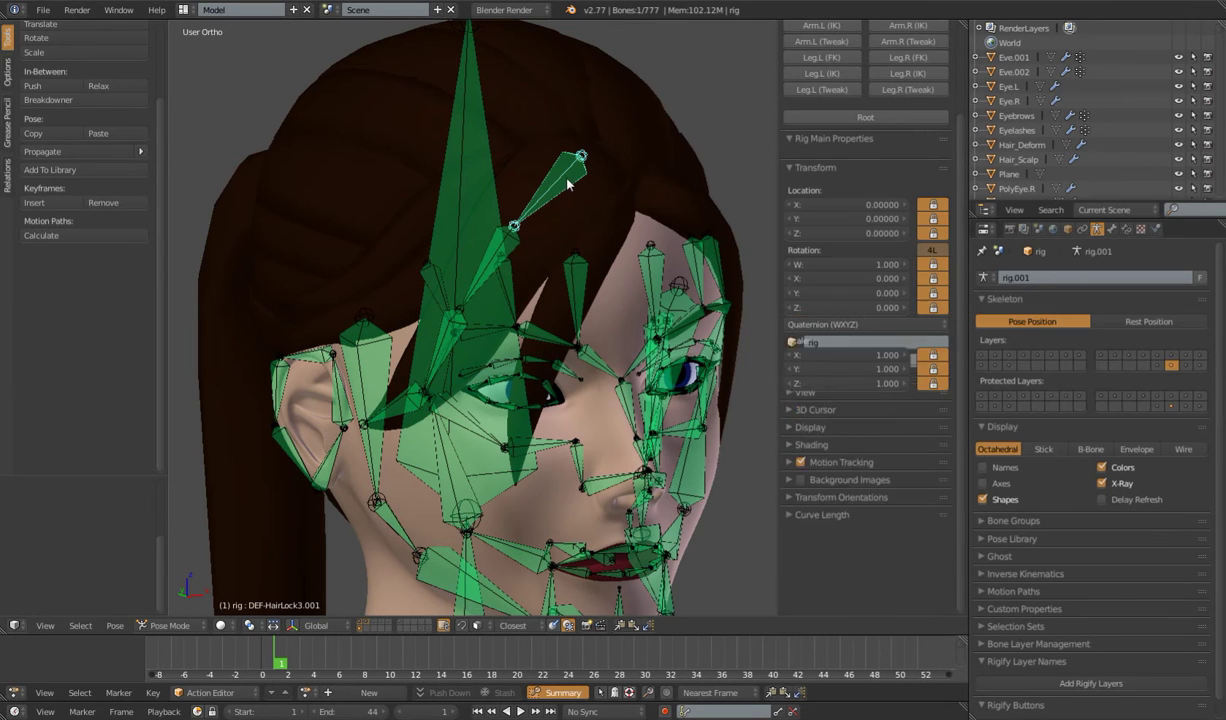
{"action": "left_click", "coordinate": [482, 244], "text": "shift"}
{"action": "left_click", "coordinate": [432, 336], "text": "shift"}
{"action": "left_click", "coordinate": [398, 405], "text": "shift"}
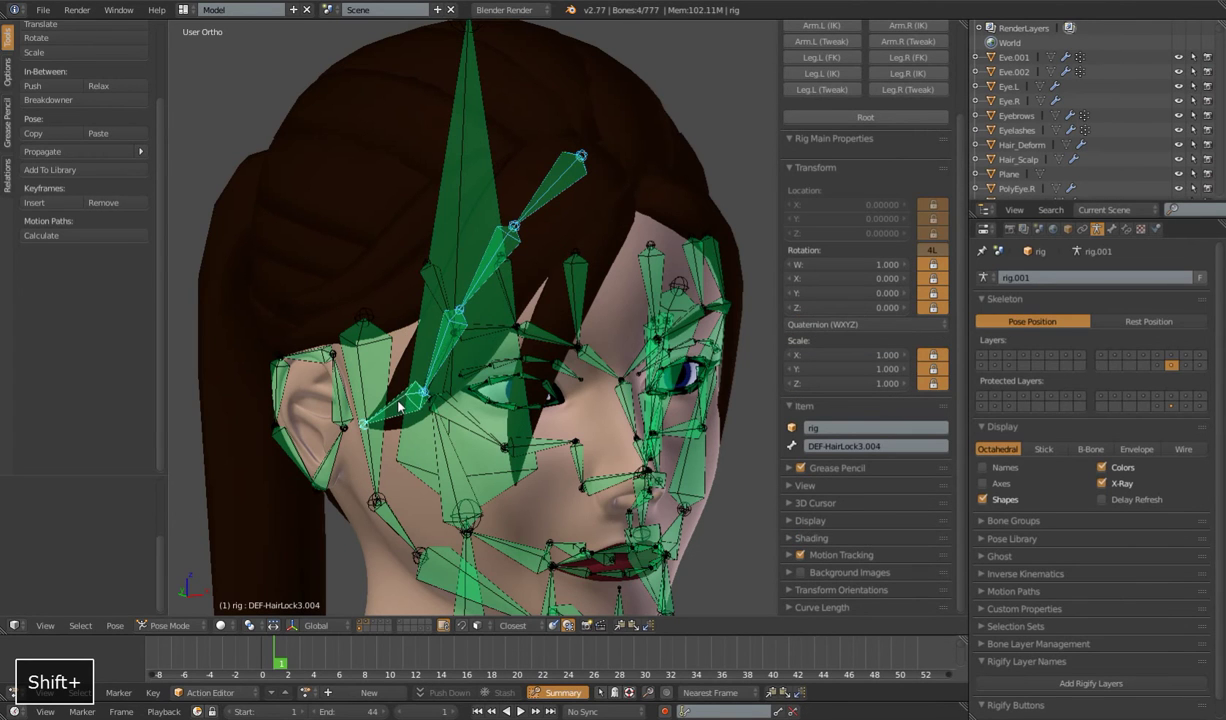
{"action": "key", "text": "h"}
Put the Eve body mesh into Weight Paint mode, select all visible bones and assign automatic weights from them
{"action": "scroll", "coordinate": [589, 497], "scroll_direction": "down", "scroll_amount": 6}
{"action": "middle_click_drag", "start_coordinate": [600, 530], "coordinate": [504, 430], "text": "shift"}
{"action": "right_click", "coordinate": [462, 375]}
{"action": "right_click", "coordinate": [463, 379]}
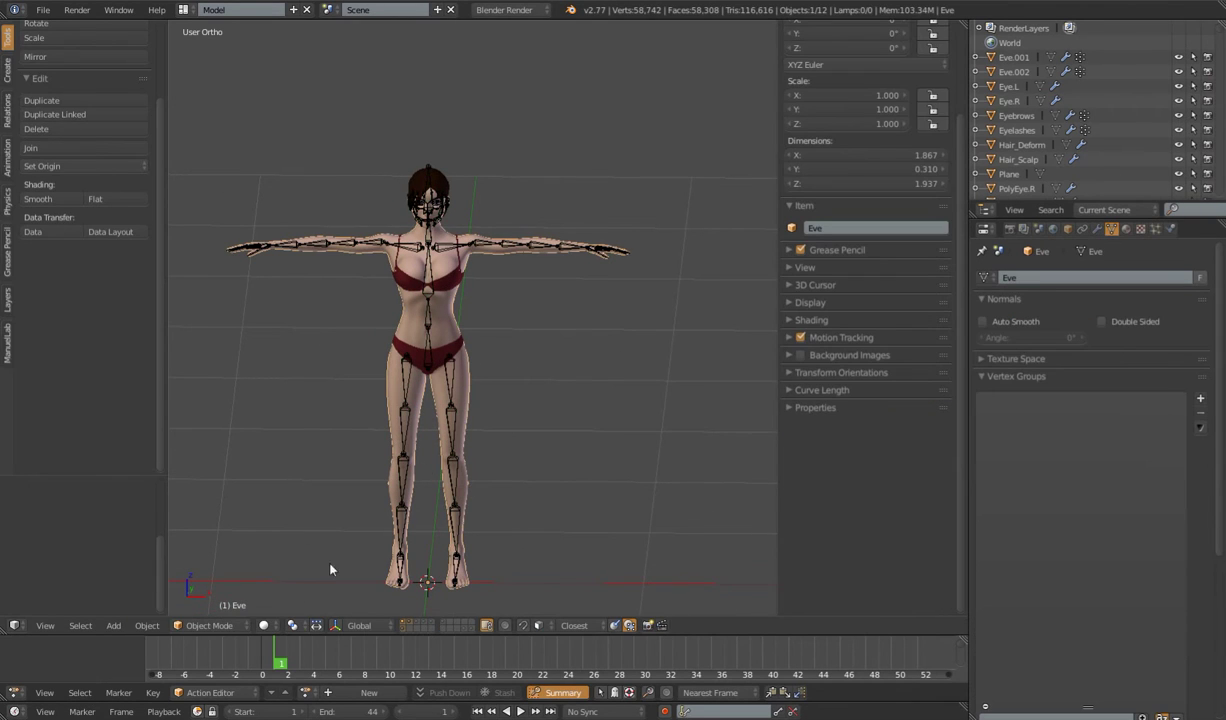
{"action": "left_click", "coordinate": [215, 625]}
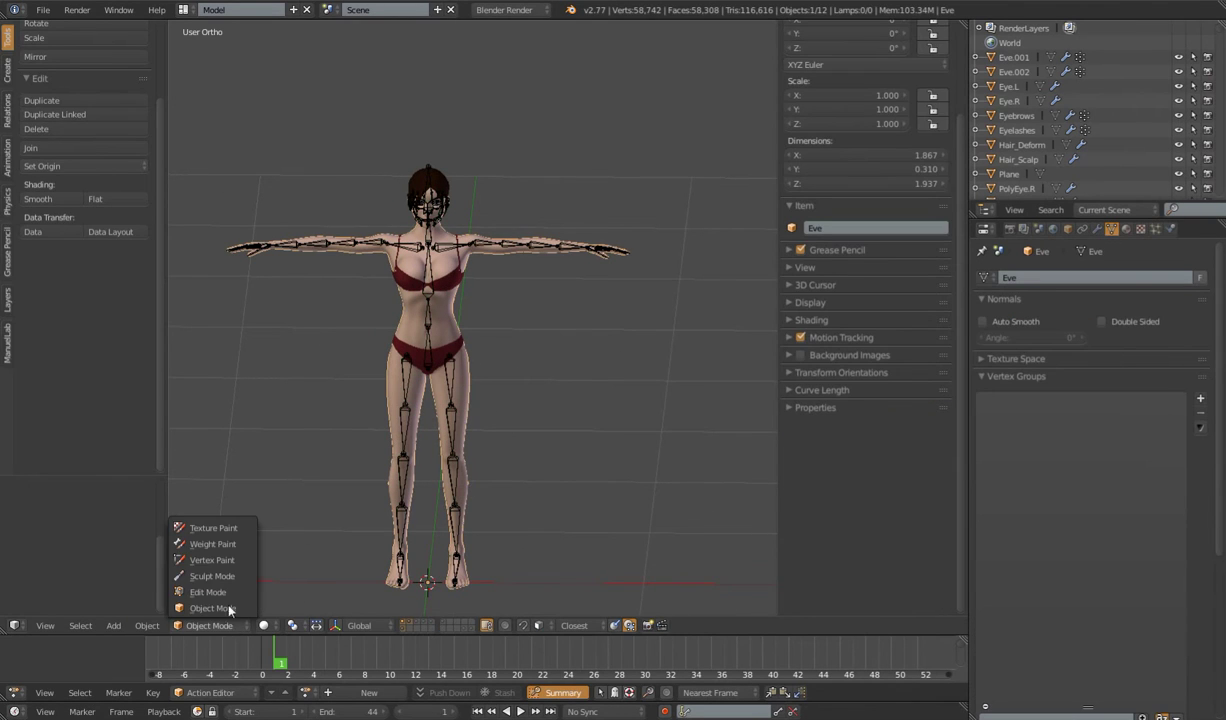
{"action": "left_click", "coordinate": [228, 545]}
{"action": "key", "text": "a"}
{"action": "key", "text": "a"}
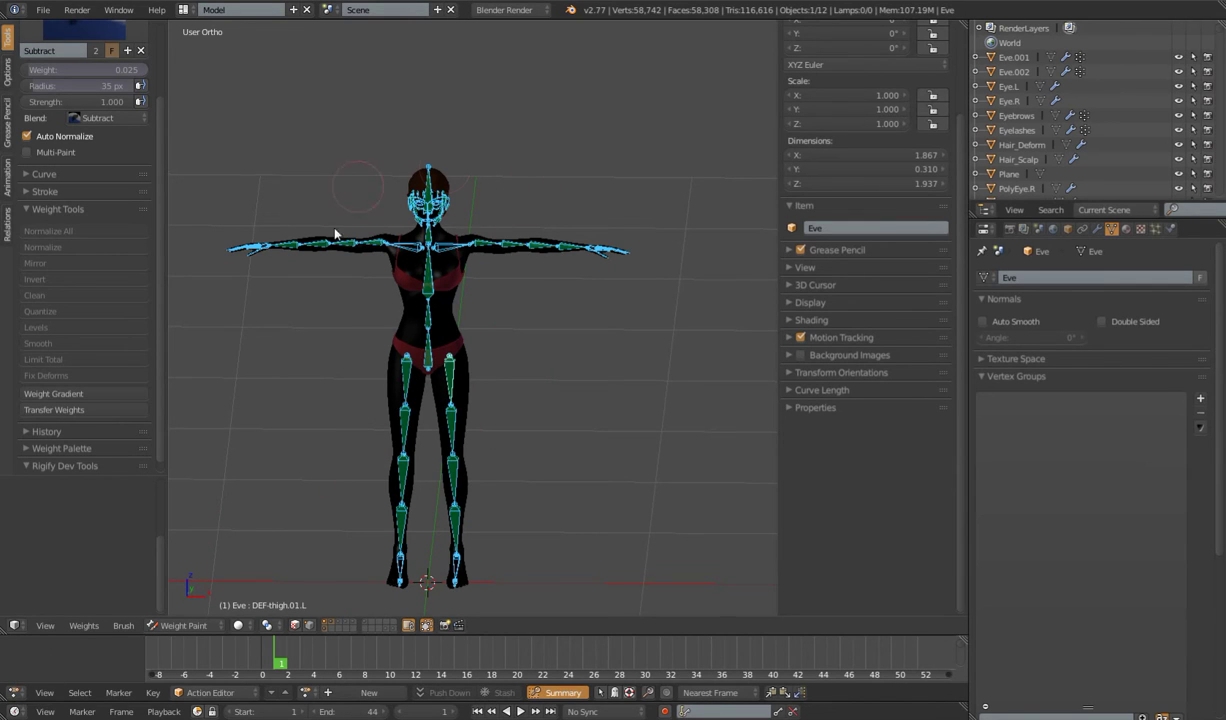
{"action": "left_click", "coordinate": [84, 625]}
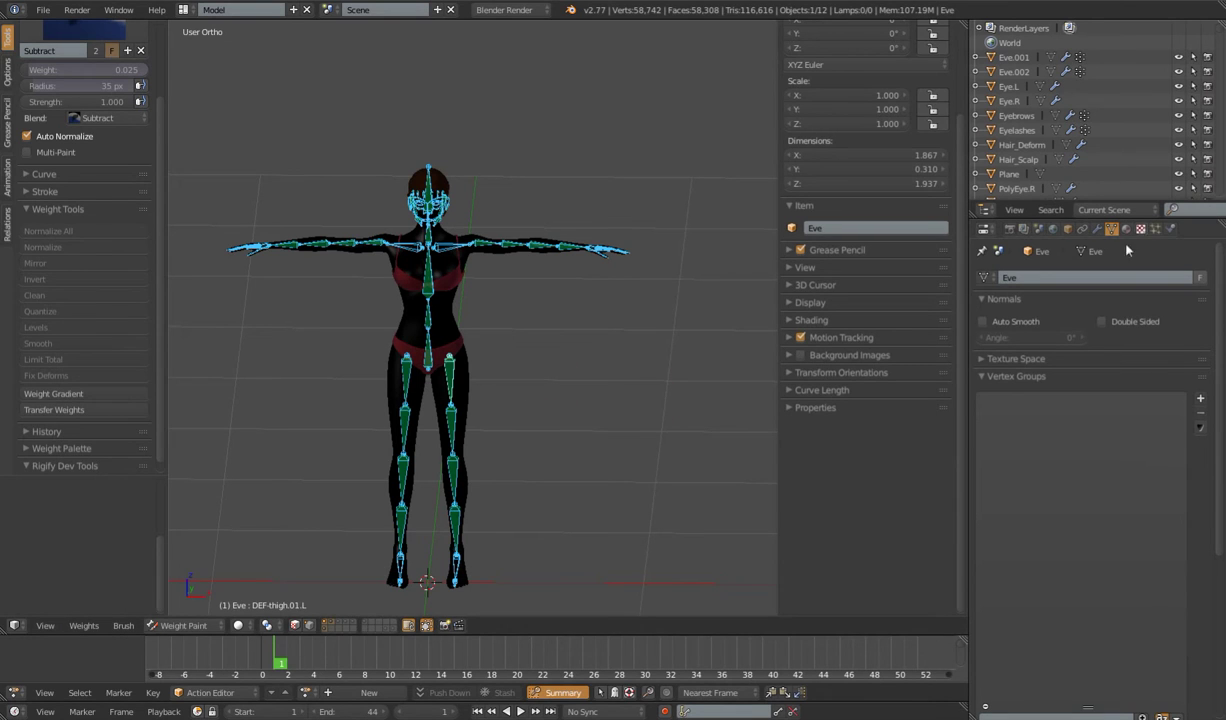
{"action": "left_click", "coordinate": [1096, 229]}
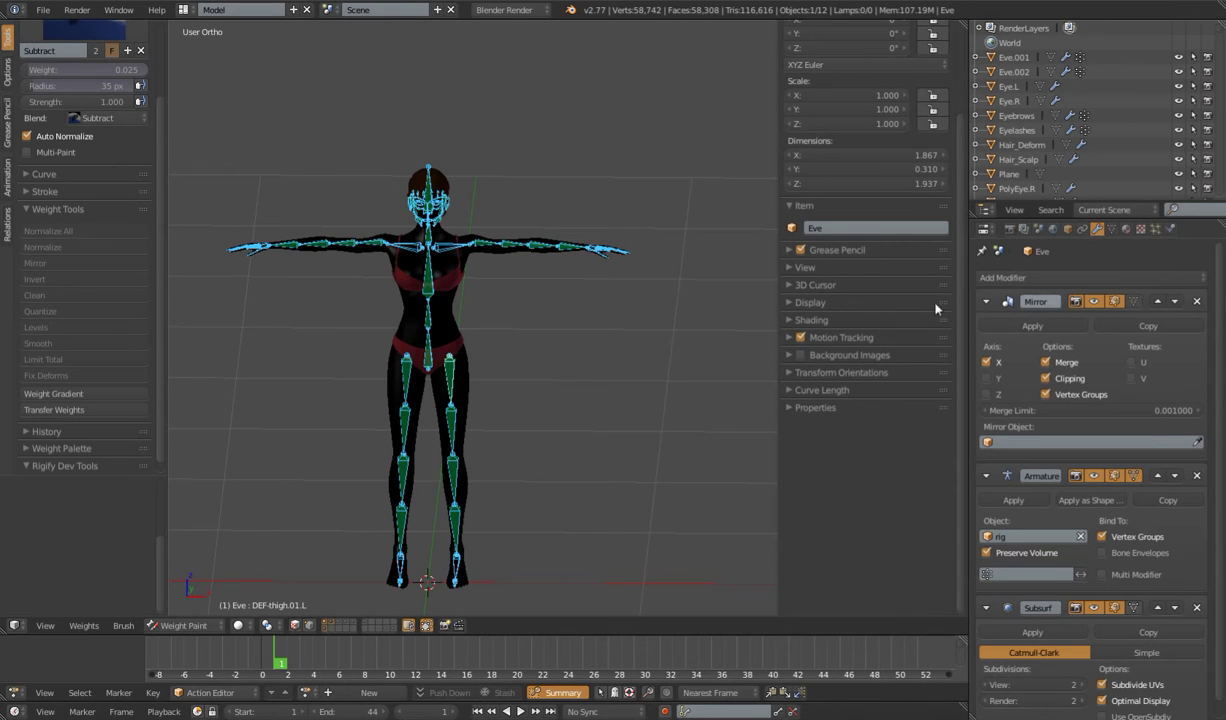
{"action": "left_click", "coordinate": [82, 626]}
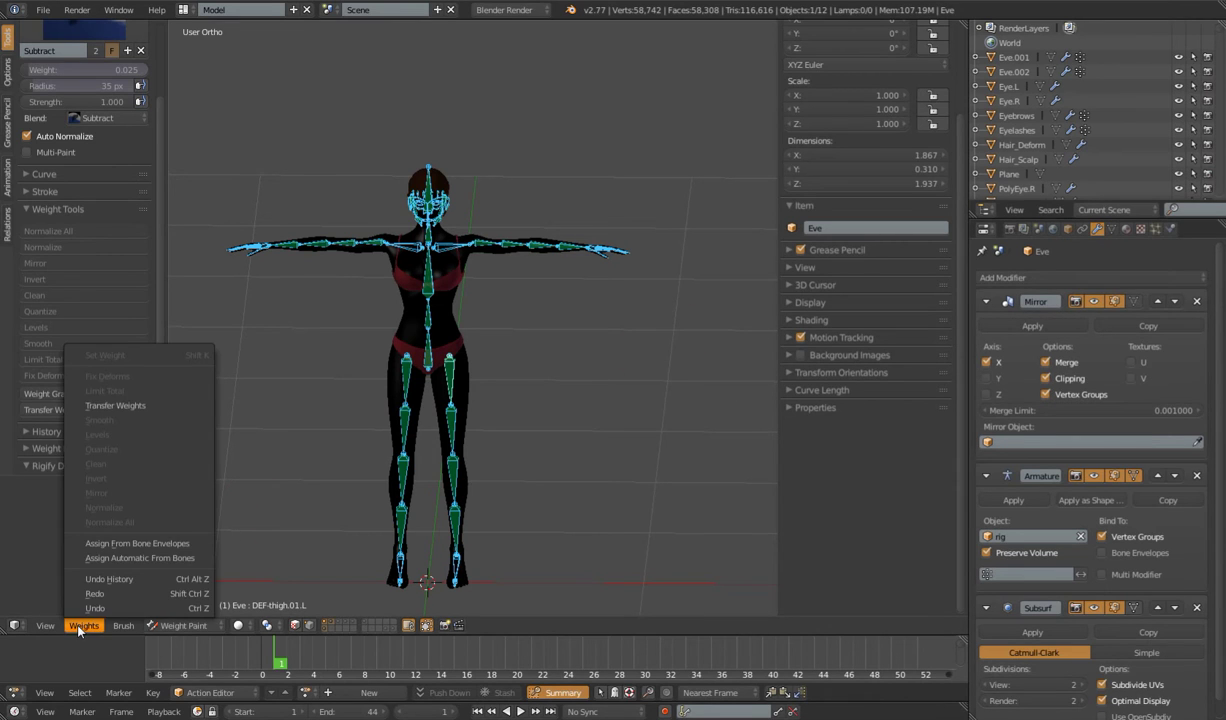
{"action": "left_click", "coordinate": [118, 558]}
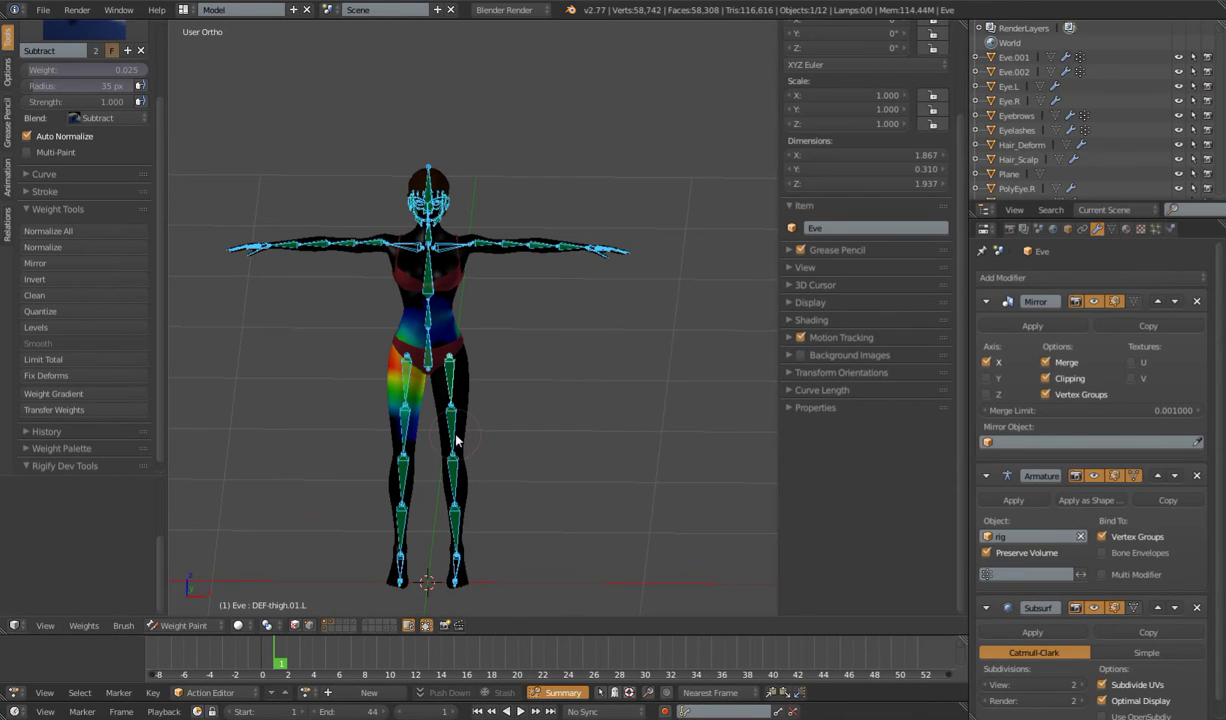
Check Eve's weights on the left thigh, forehead and left upper arm bones
{"action": "right_click", "coordinate": [450, 385]}
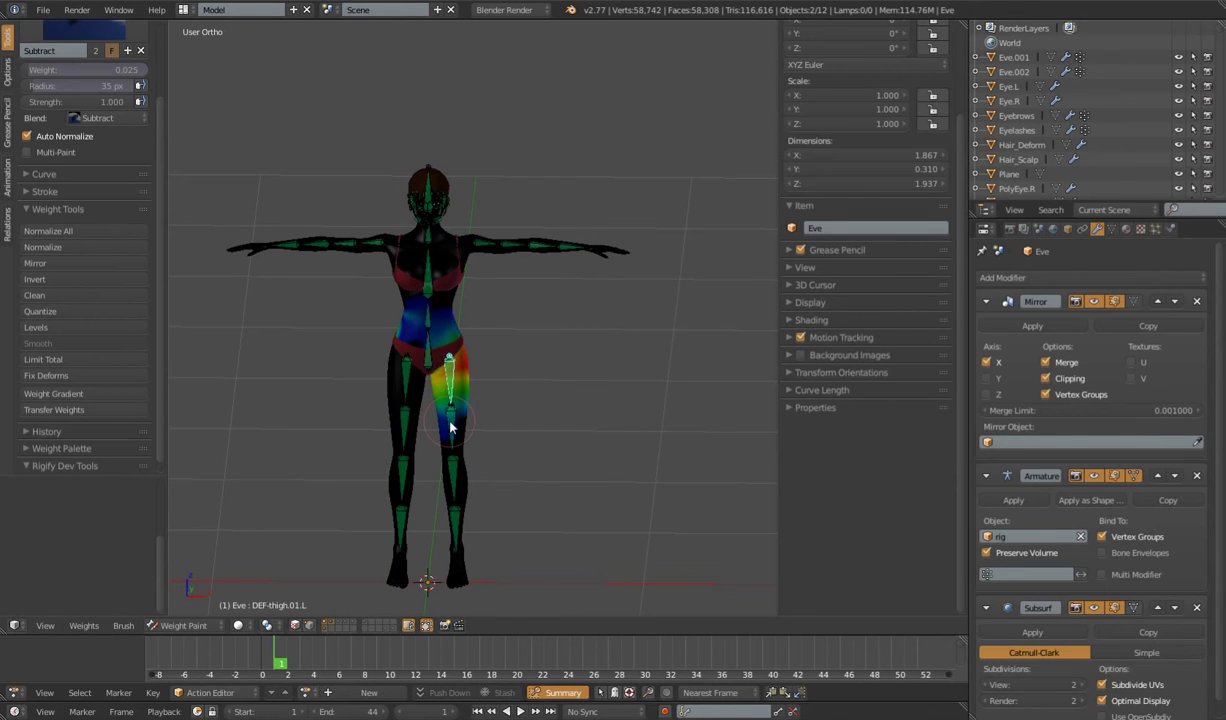
{"action": "right_click", "coordinate": [450, 428]}
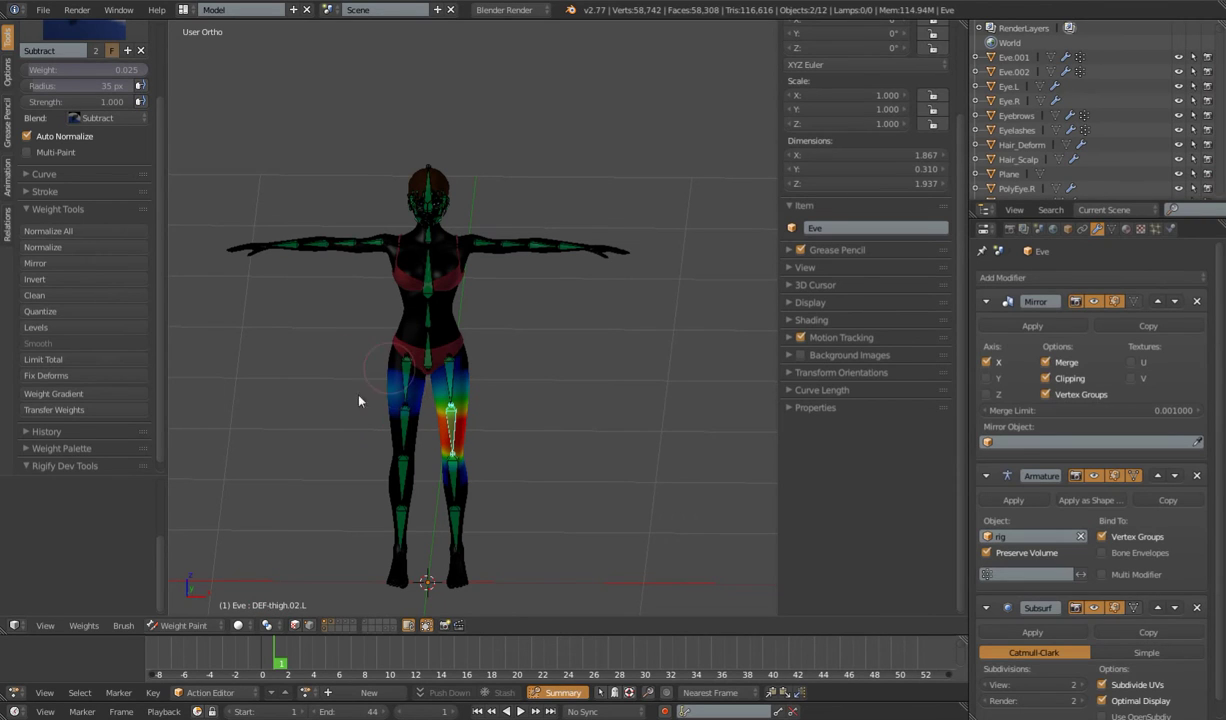
{"action": "right_click", "coordinate": [432, 200]}
{"action": "right_click", "coordinate": [431, 197]}
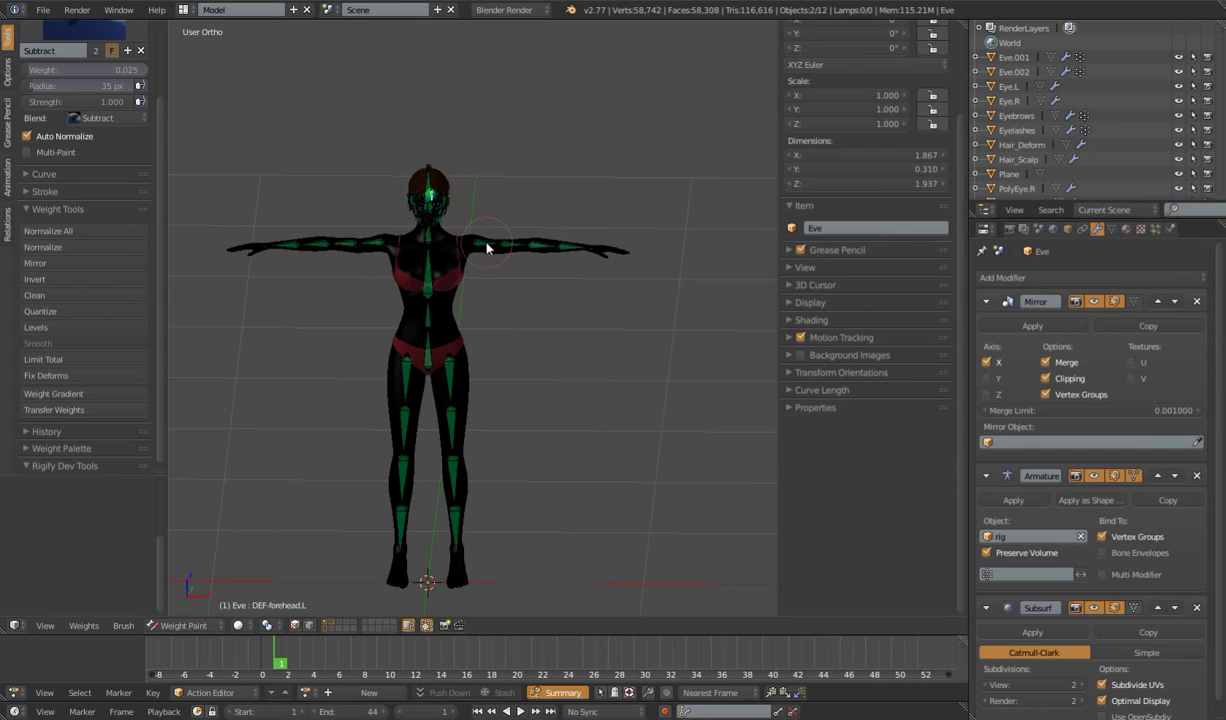
{"action": "right_click", "coordinate": [517, 251]}
{"action": "right_click", "coordinate": [517, 251]}
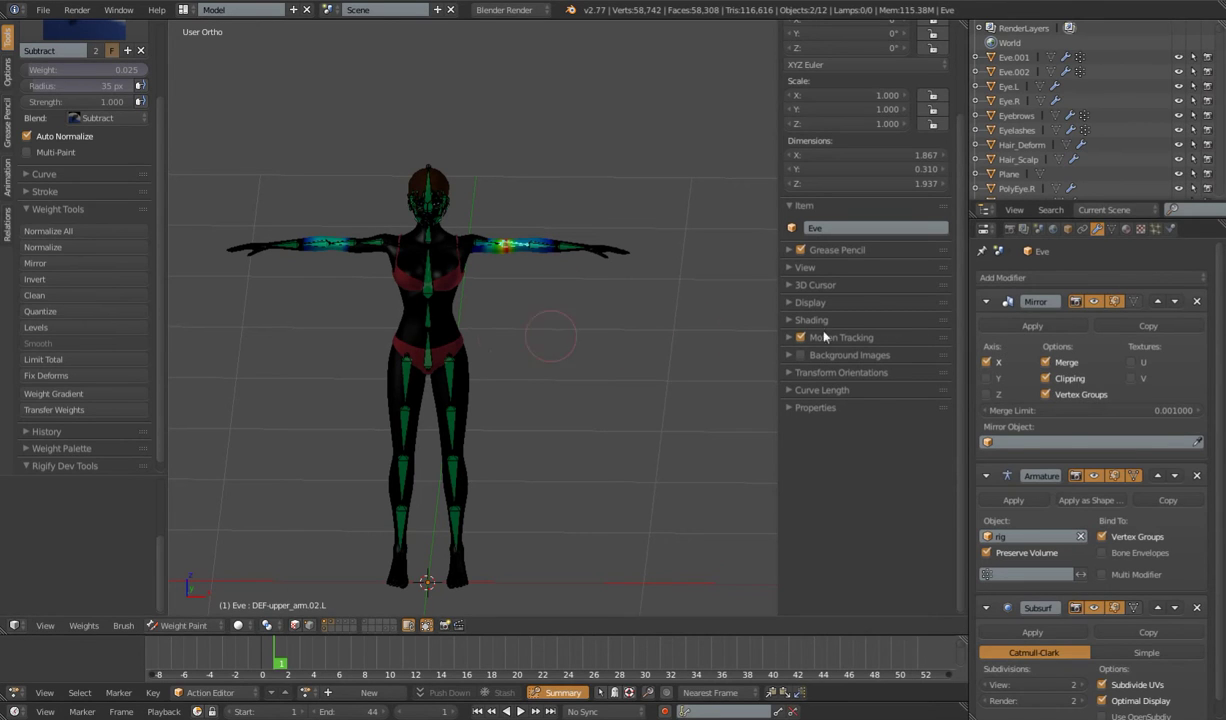
Apply Eve's Mirror modifier and return the mesh to Object Mode
{"action": "left_click", "coordinate": [1043, 326]}
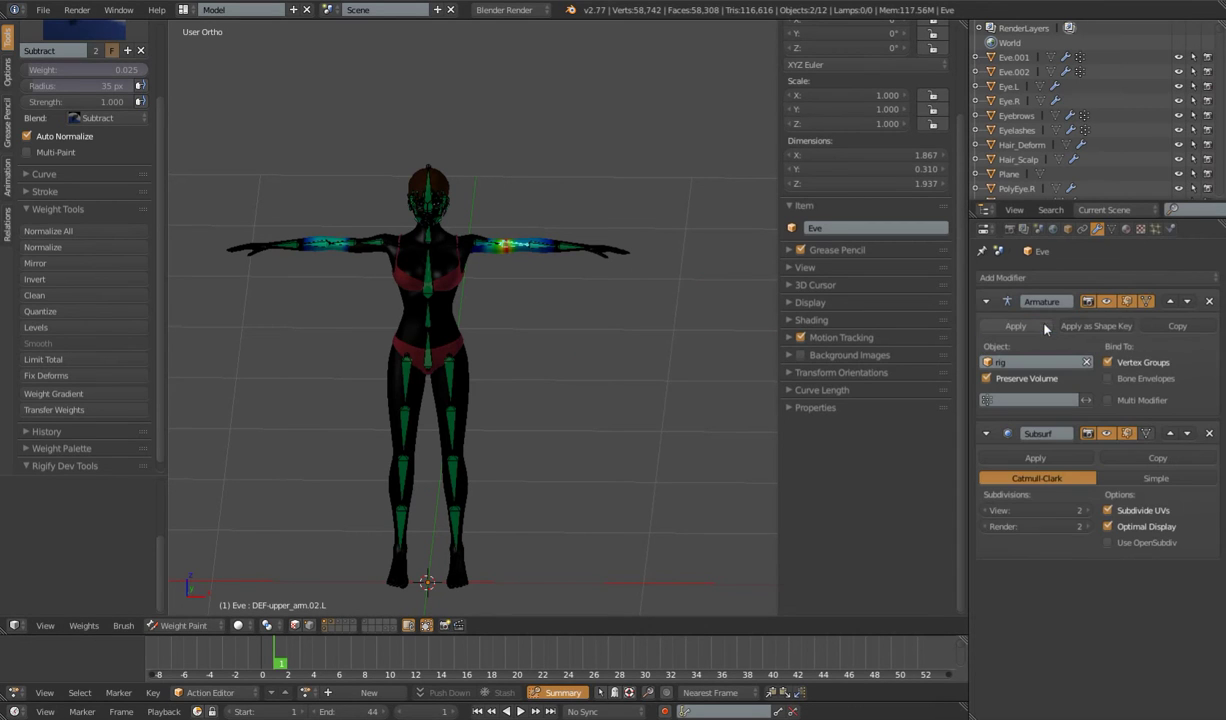
{"action": "left_click", "coordinate": [180, 625]}
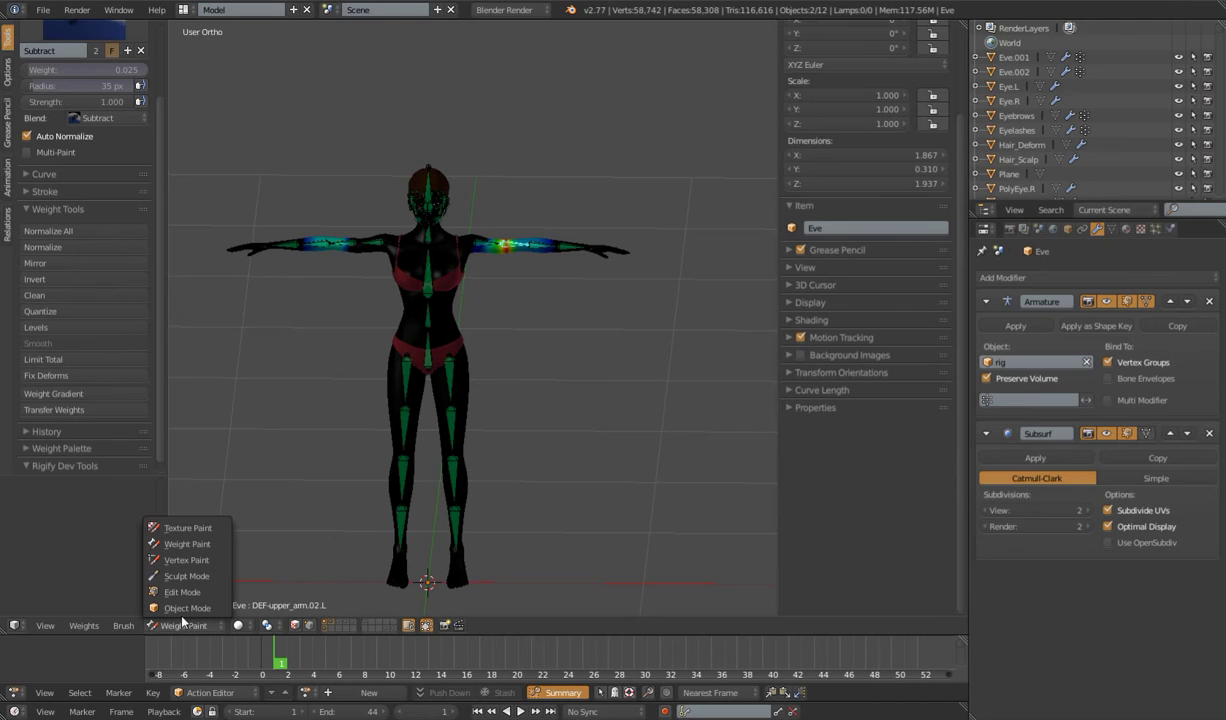
{"action": "left_click", "coordinate": [190, 608]}
{"action": "right_click", "coordinate": [475, 388]}
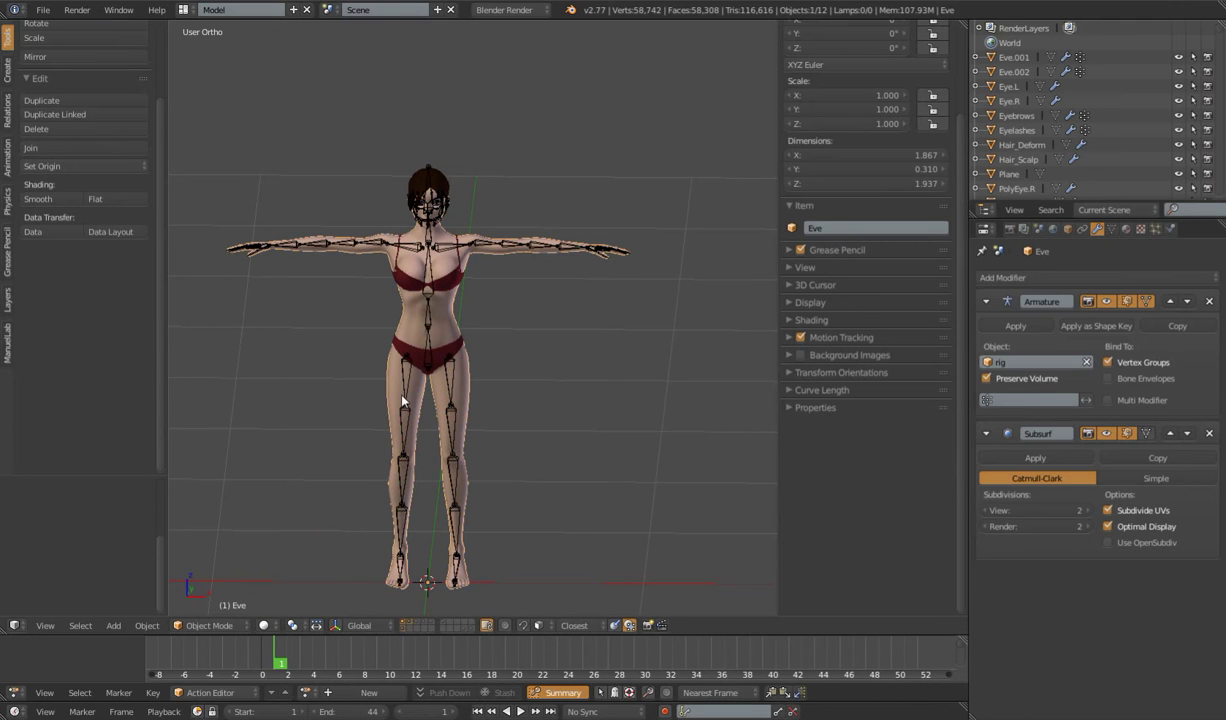
Delete all vertex groups from the Eve body mesh
{"action": "left_click", "coordinate": [1113, 230]}
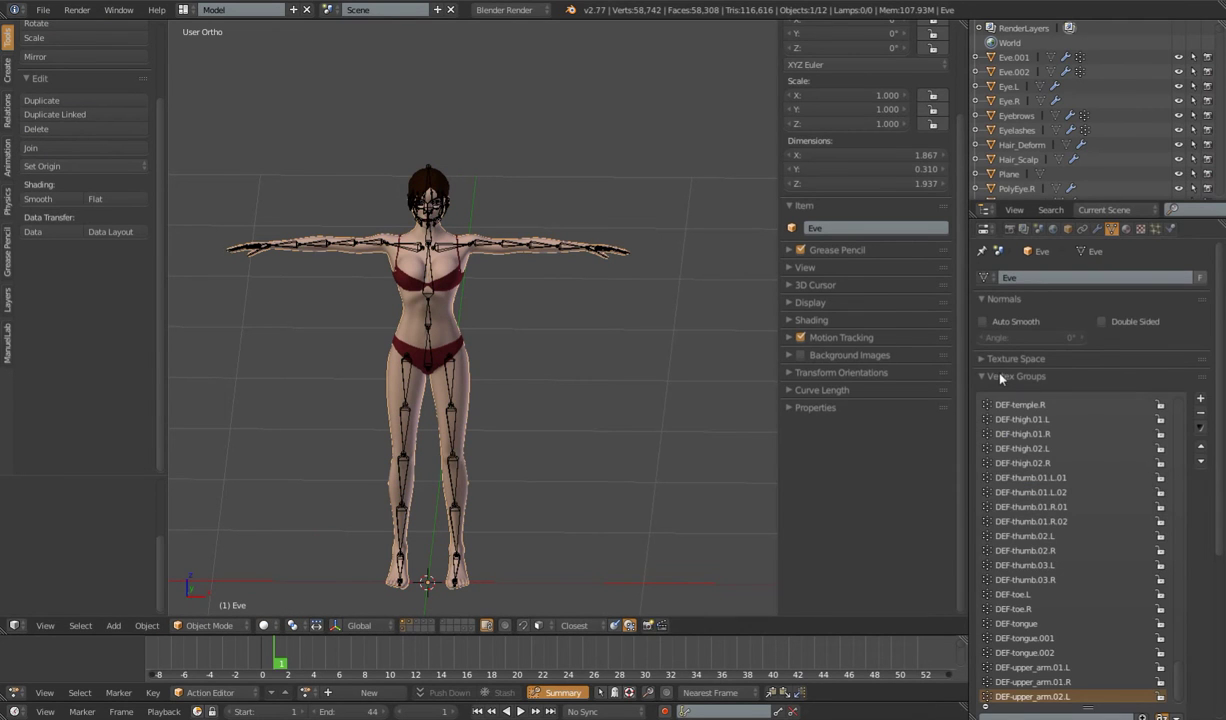
{"action": "left_click", "coordinate": [1200, 428]}
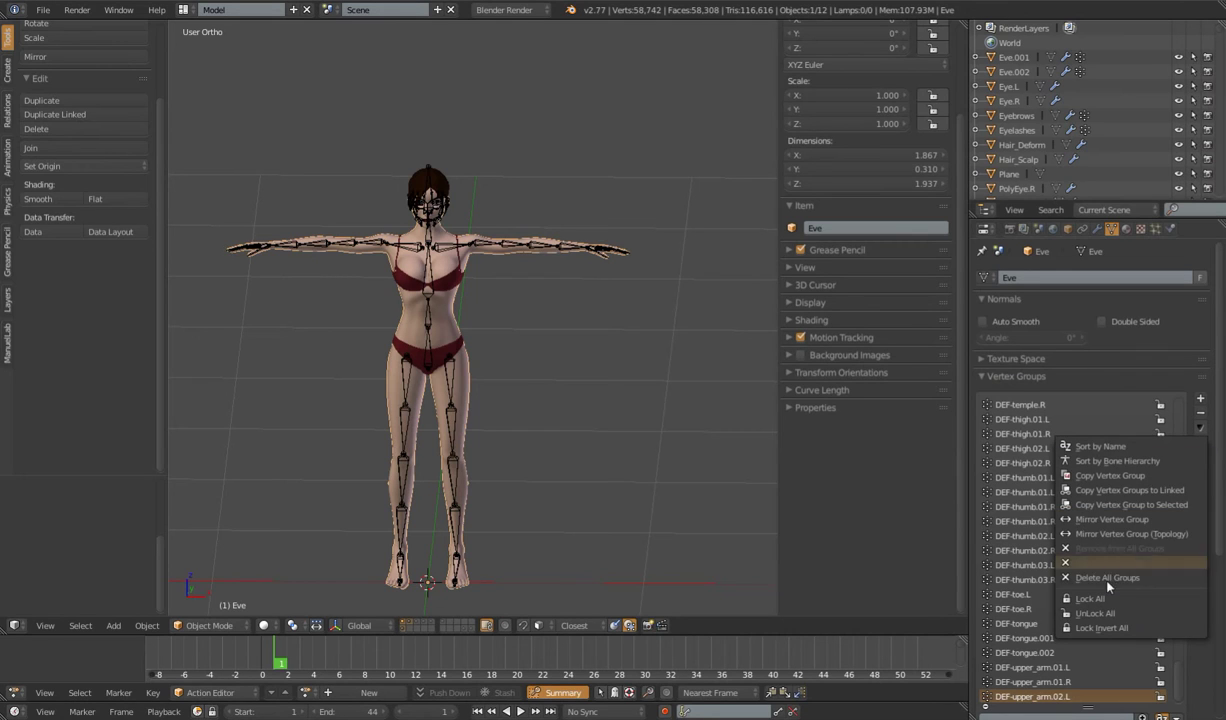
{"action": "left_click", "coordinate": [1080, 578]}
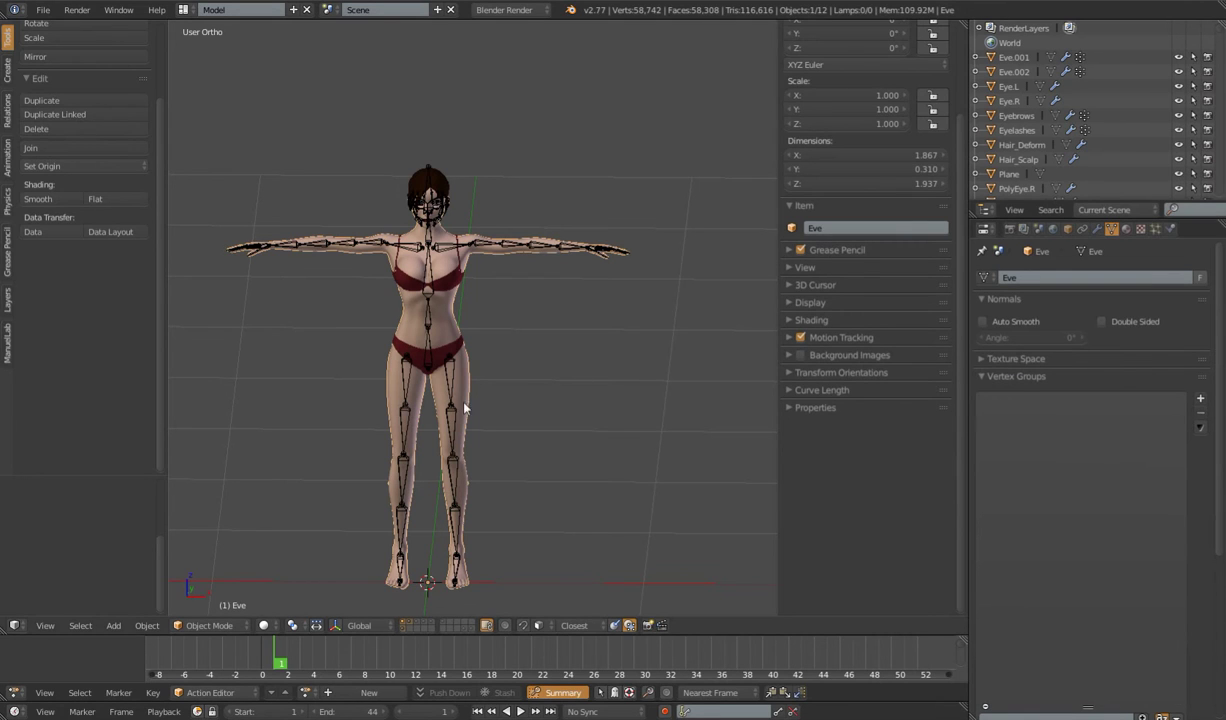
Return Eve to Weight Paint mode, select every visible bone and reassign automatic weights from the bones
{"action": "left_click", "coordinate": [208, 625]}
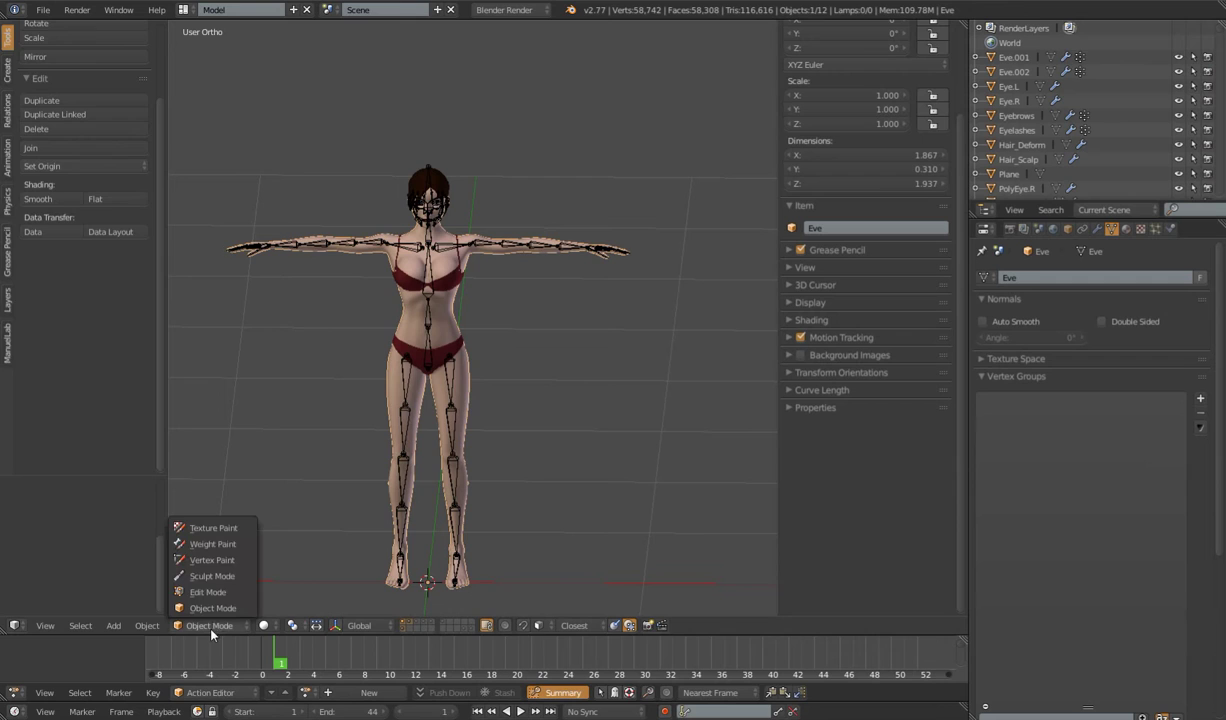
{"action": "left_click", "coordinate": [212, 538]}
{"action": "key", "text": "a"}
{"action": "key", "text": "a"}
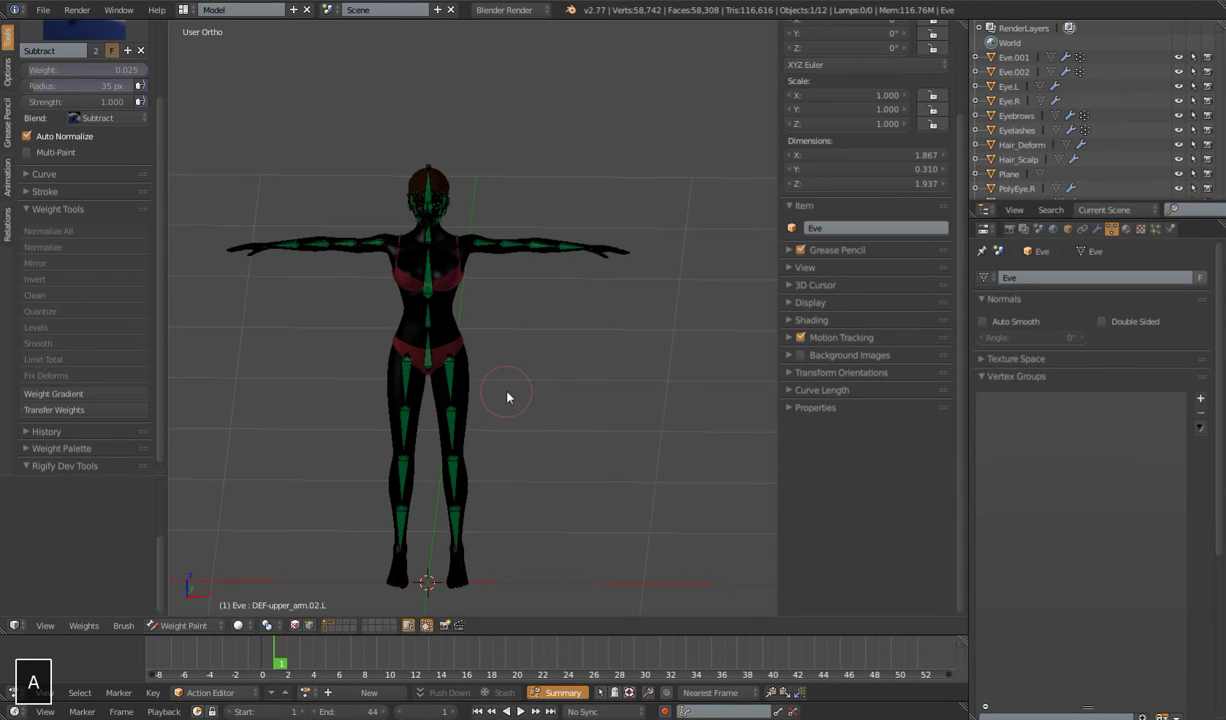
{"action": "left_click", "coordinate": [84, 624]}
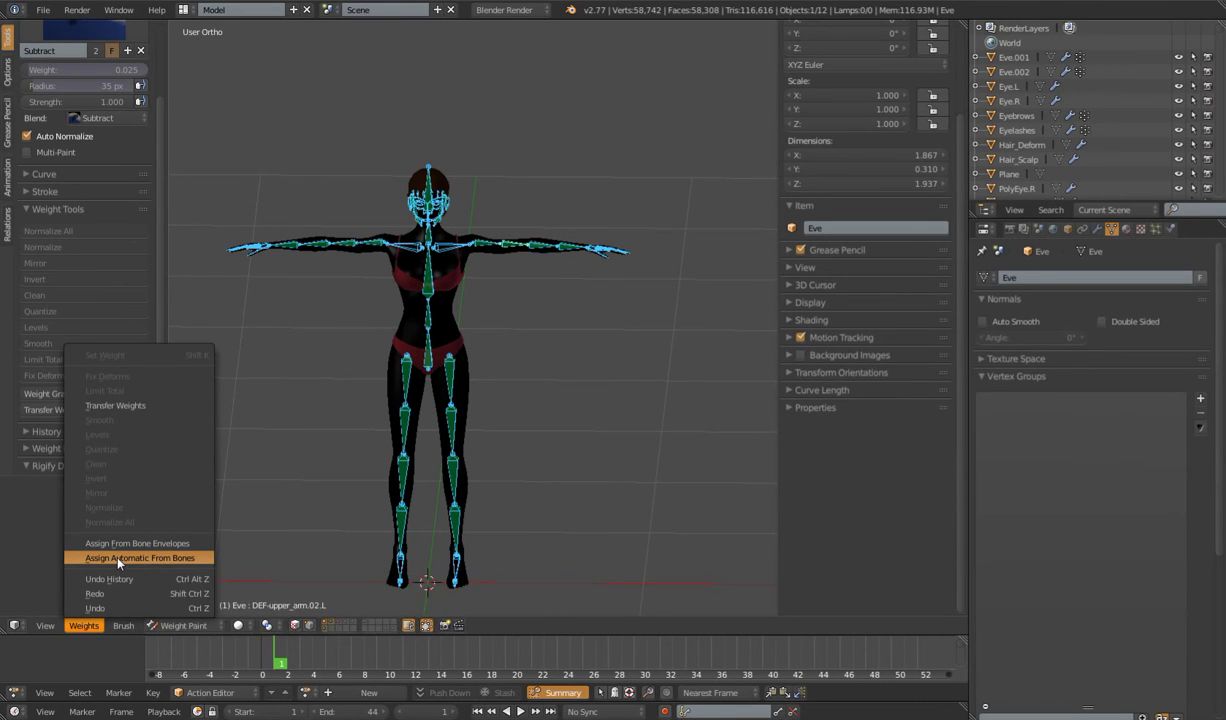
{"action": "left_click", "coordinate": [117, 561]}
Check Eve's new weights on the left thigh, shin, upper arm and forearm bones
{"action": "right_click", "coordinate": [451, 385]}
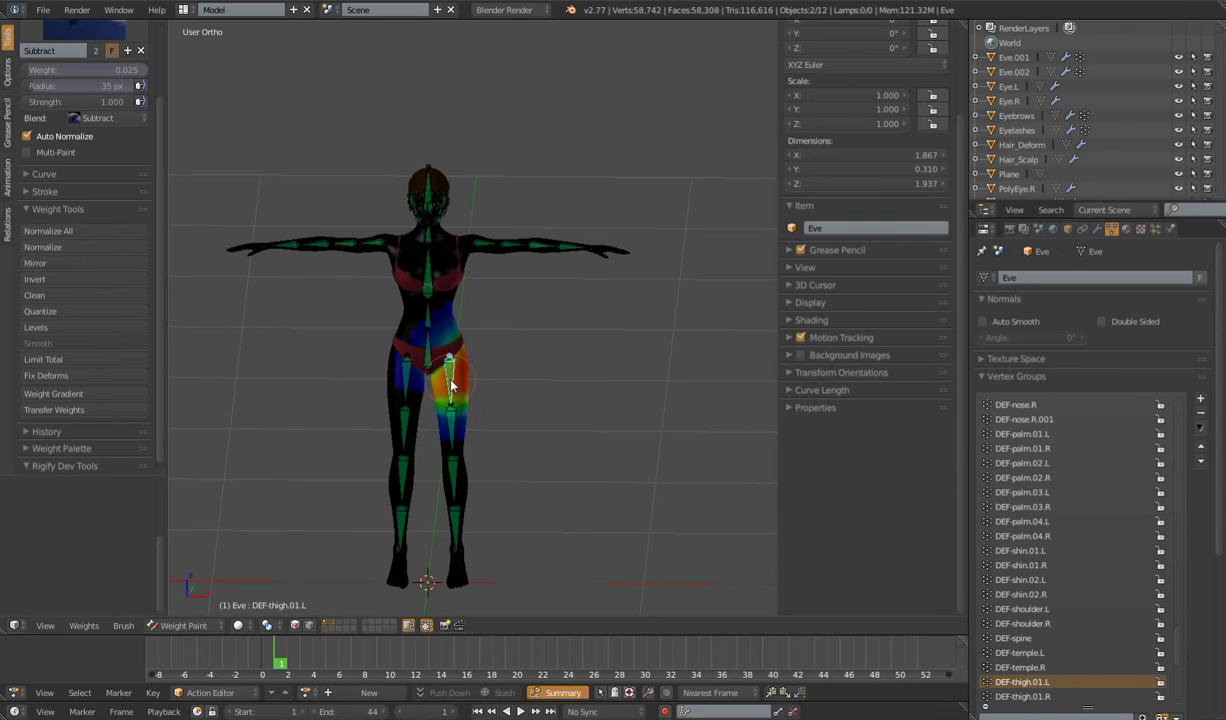
{"action": "right_click", "coordinate": [449, 421]}
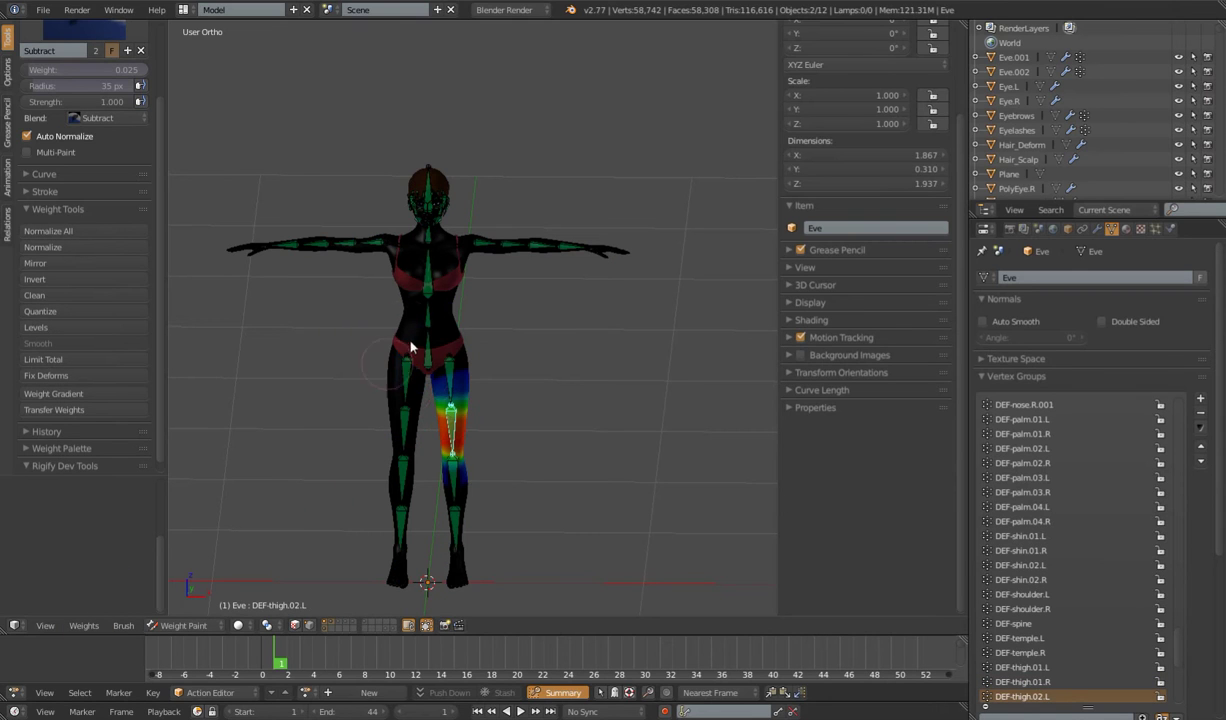
{"action": "right_click", "coordinate": [542, 248]}
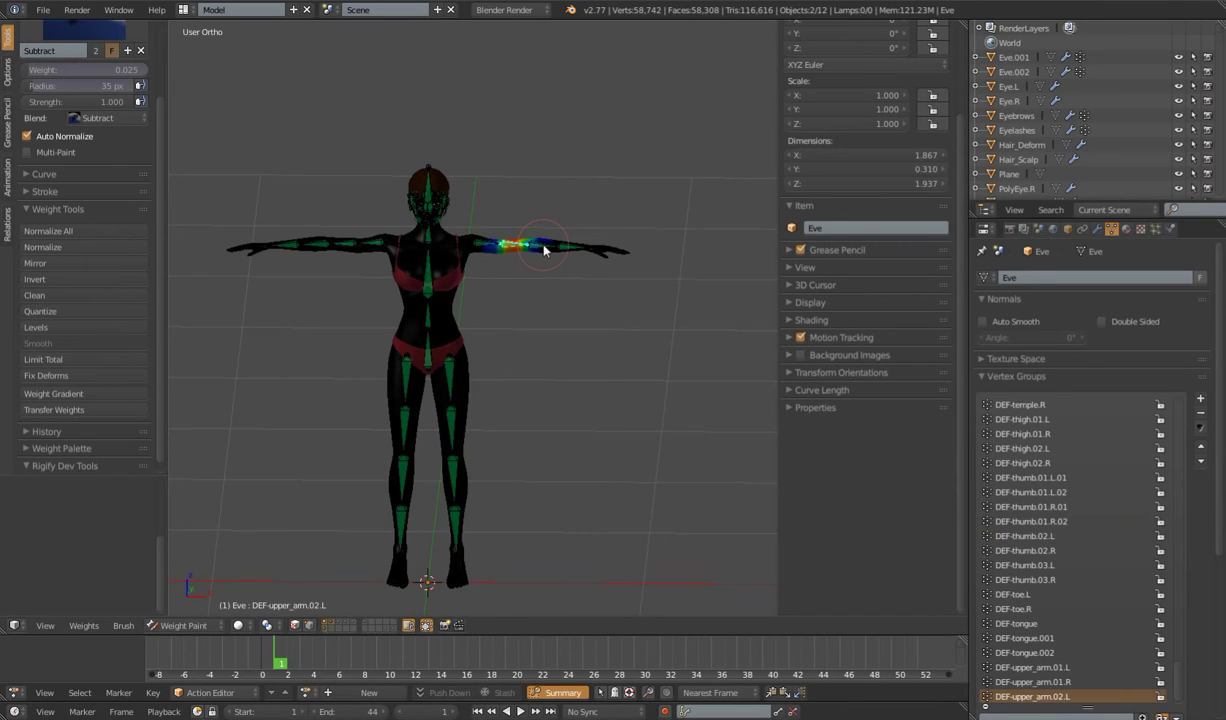
{"action": "right_click", "coordinate": [570, 250]}
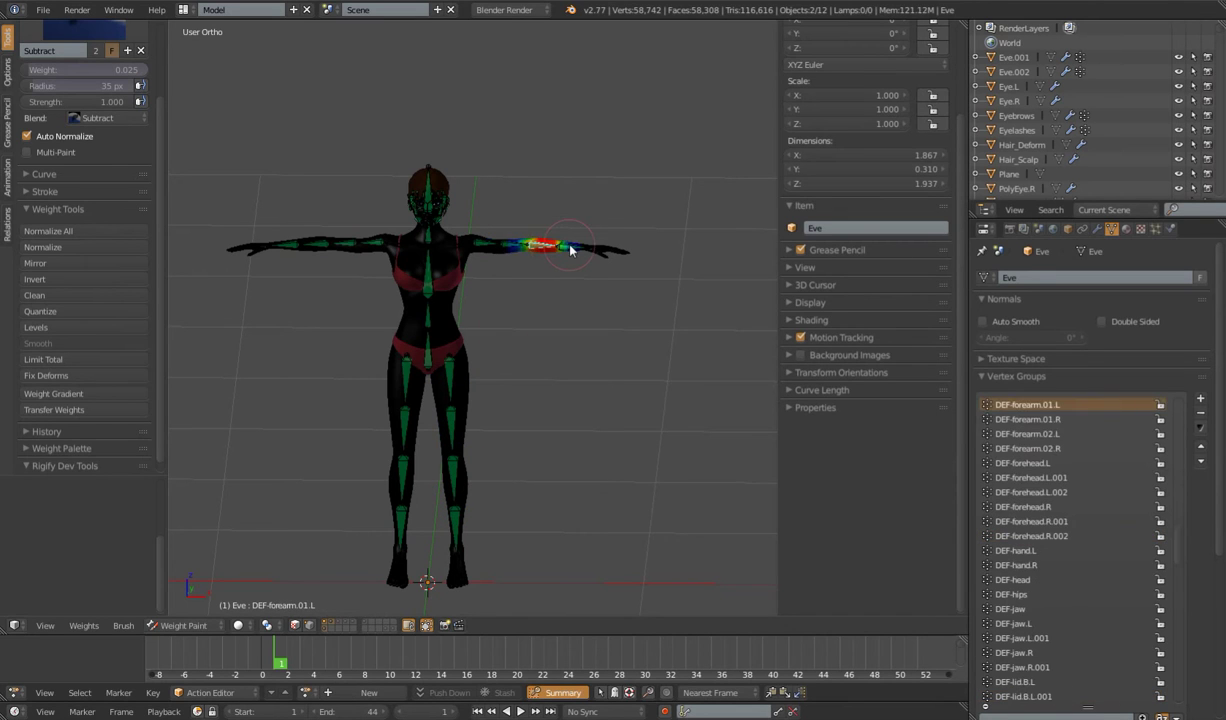
Sort Eve's vertex groups by name and look through the list of deform groups
{"action": "right_click", "coordinate": [472, 242]}
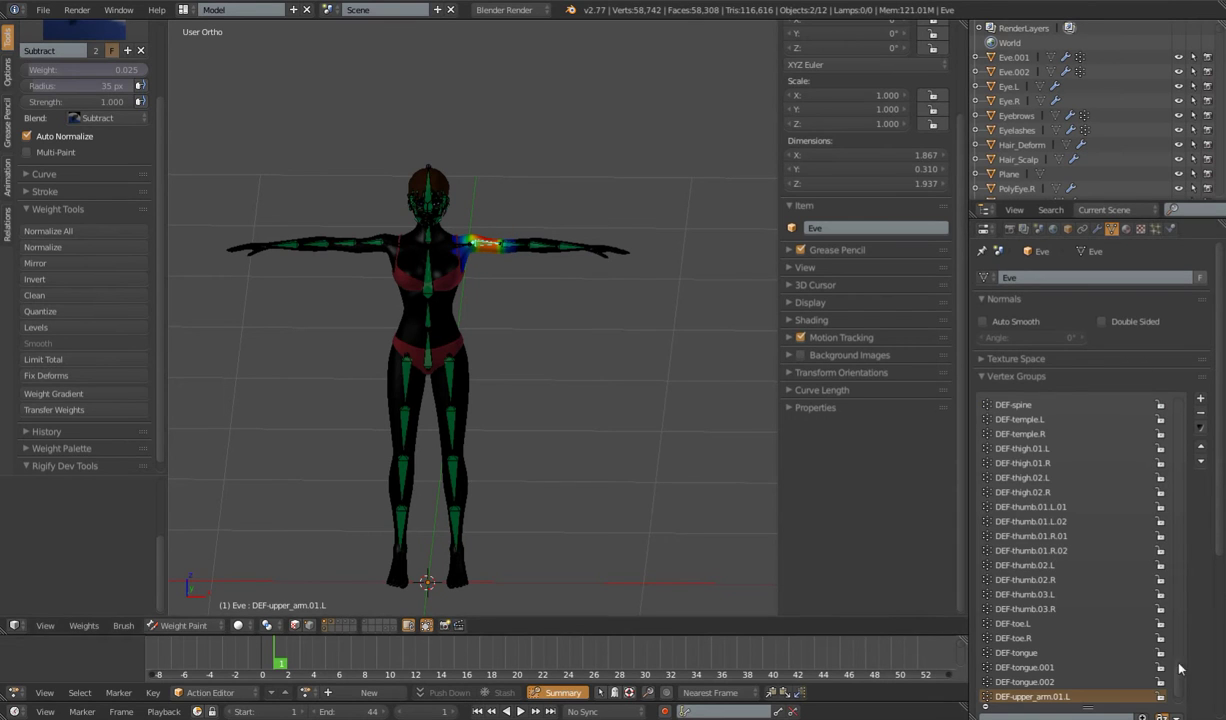
{"action": "scroll", "coordinate": [1188, 591], "scroll_direction": "up", "scroll_amount": 10}
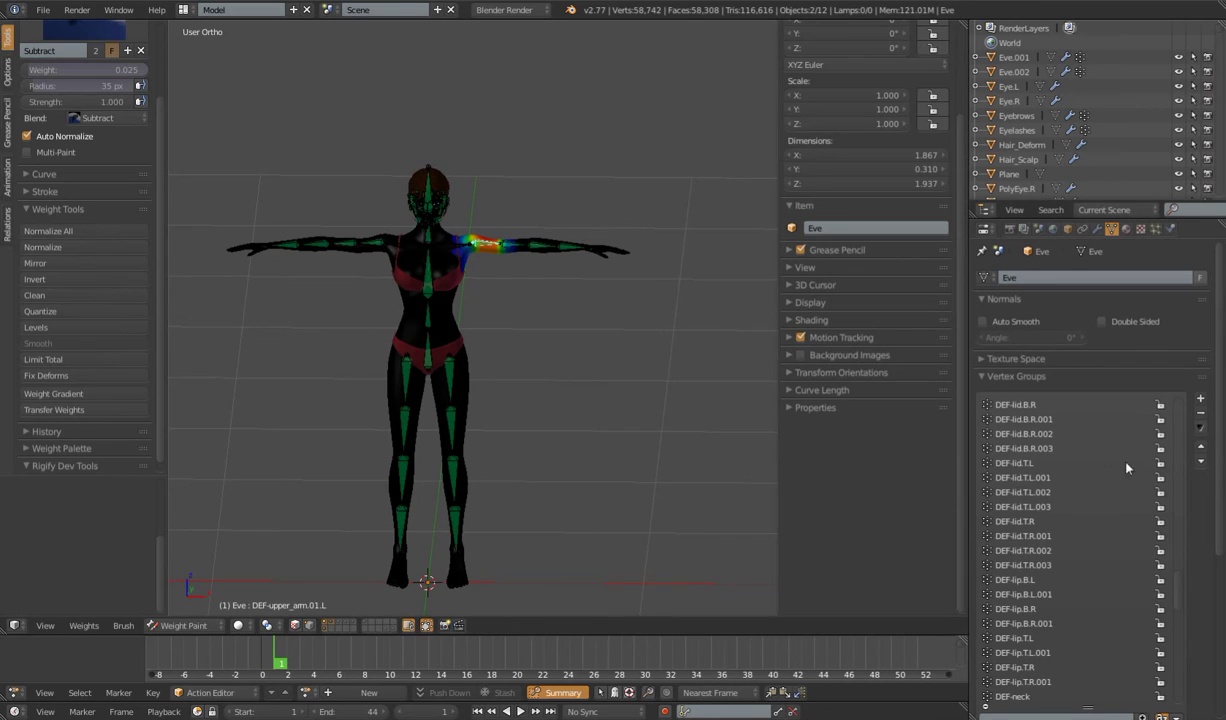
{"action": "left_click", "coordinate": [1200, 427]}
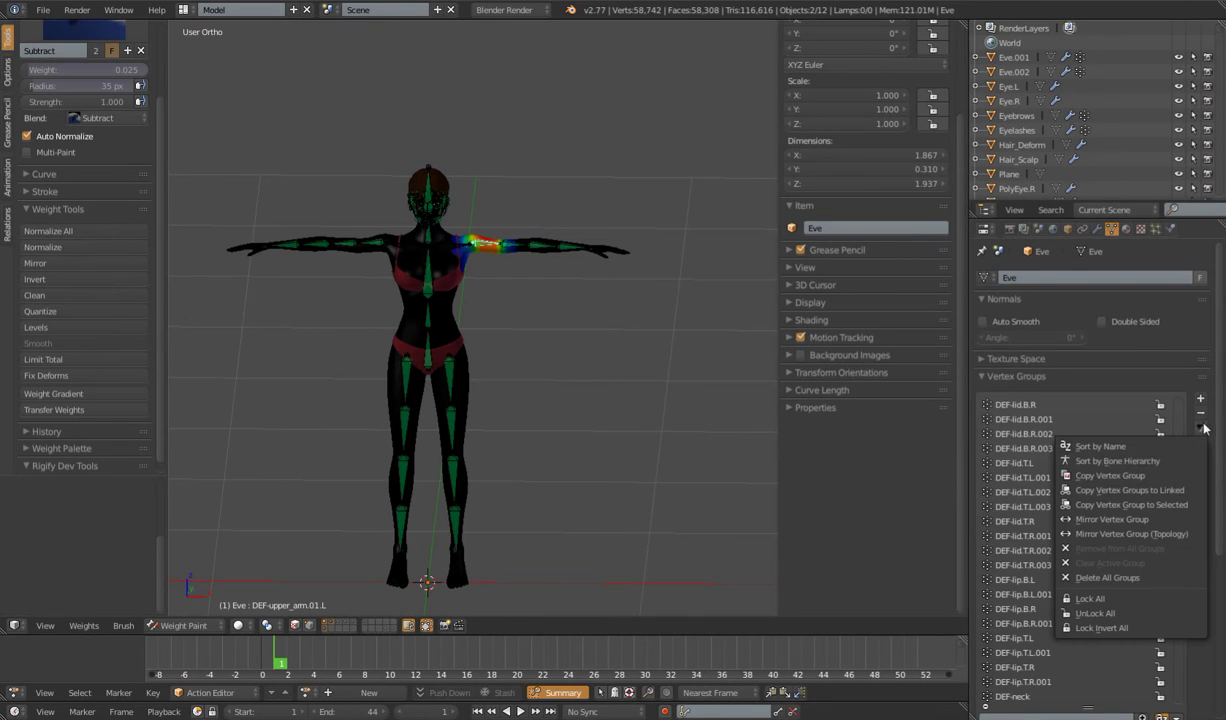
{"action": "left_click", "coordinate": [1116, 452]}
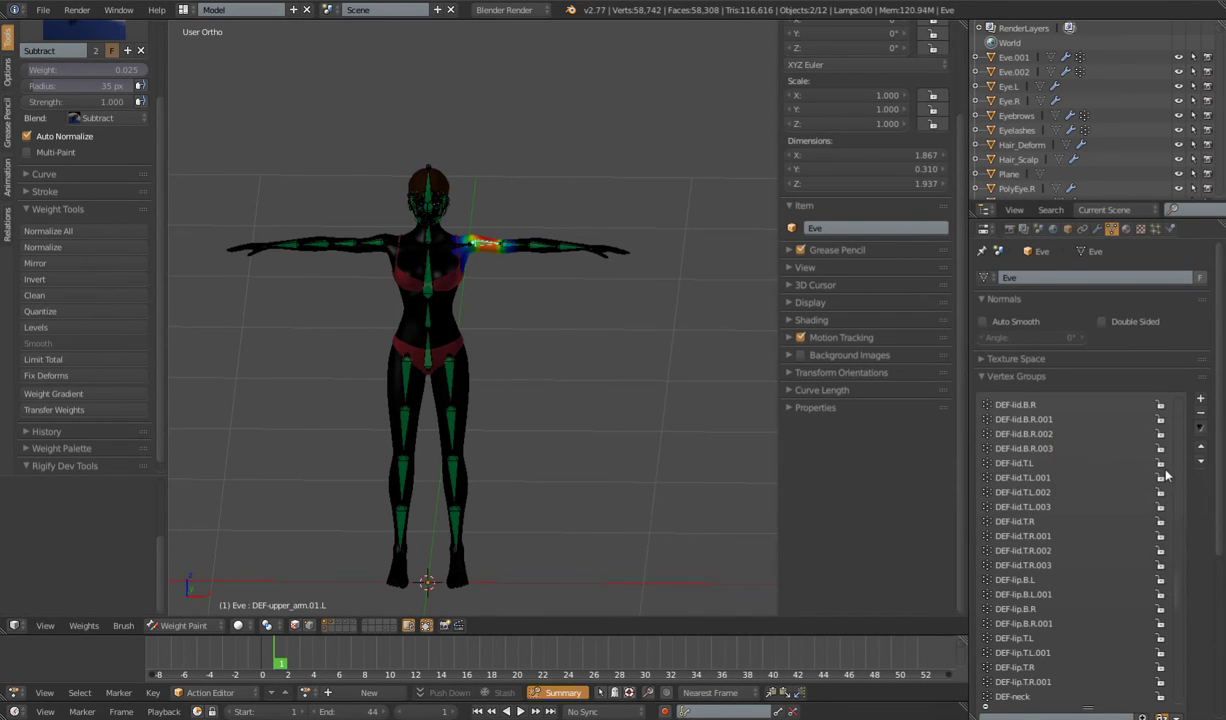
{"action": "scroll", "coordinate": [1186, 572], "scroll_direction": "up", "scroll_amount": 7}
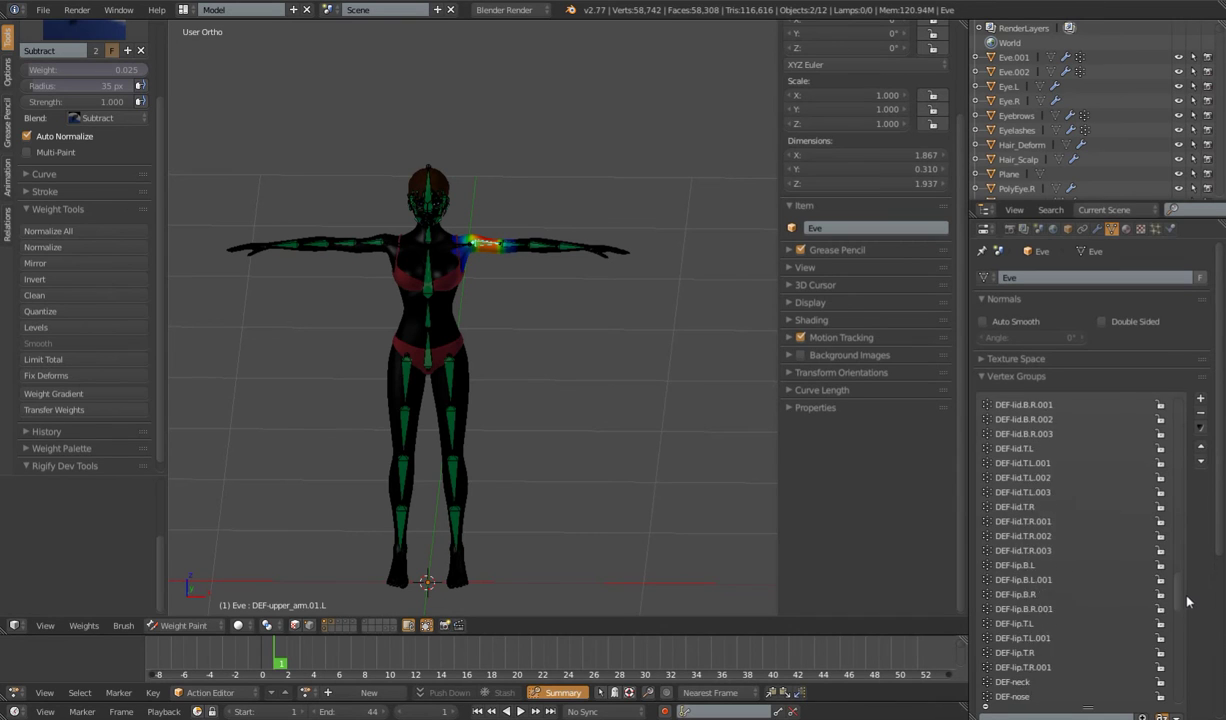
{"action": "scroll", "coordinate": [1197, 521], "scroll_direction": "down", "scroll_amount": 1}
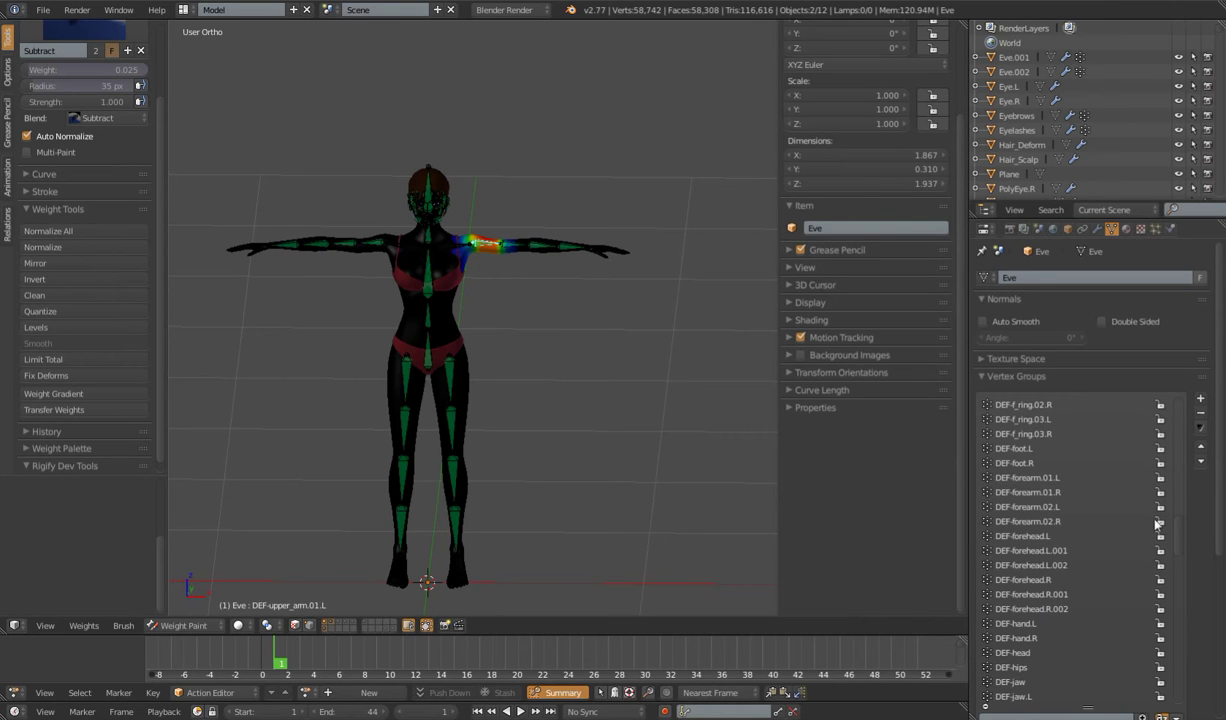
{"action": "left_click_drag", "start_coordinate": [1179, 521], "coordinate": [1182, 635]}
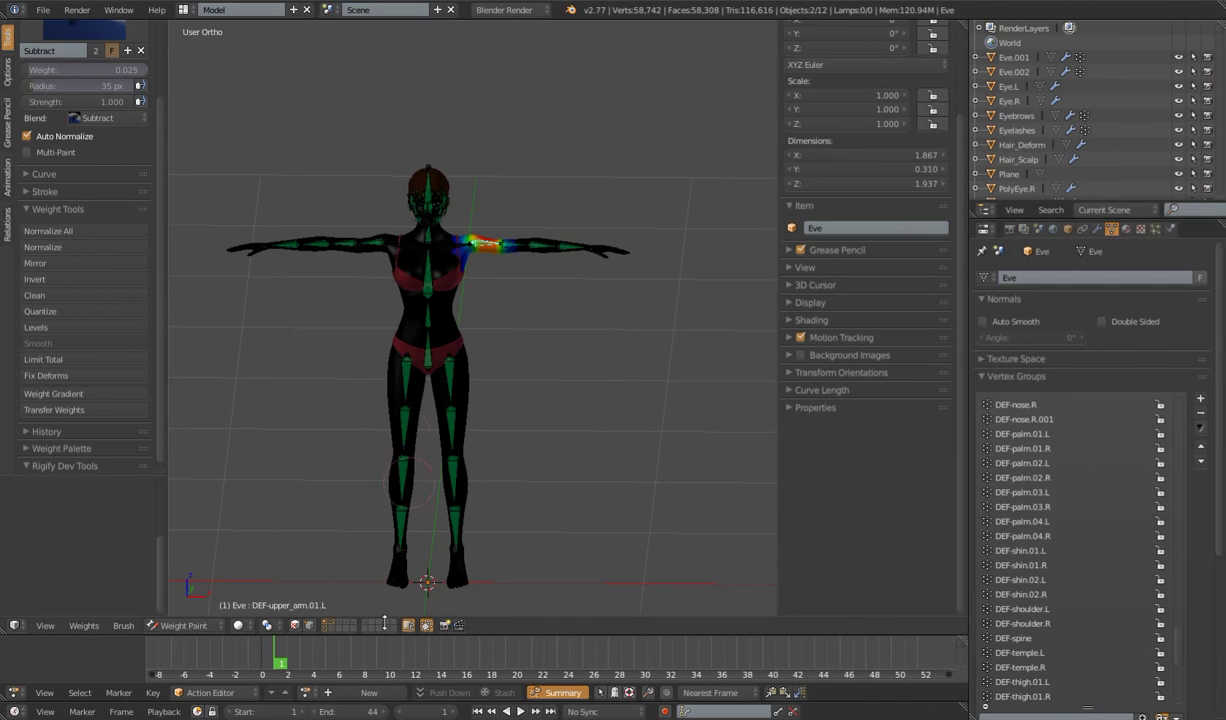
Return Eve to Object Mode and select the Hair_Deform and Hair_Scalp meshes in turn
{"action": "left_click", "coordinate": [182, 624]}
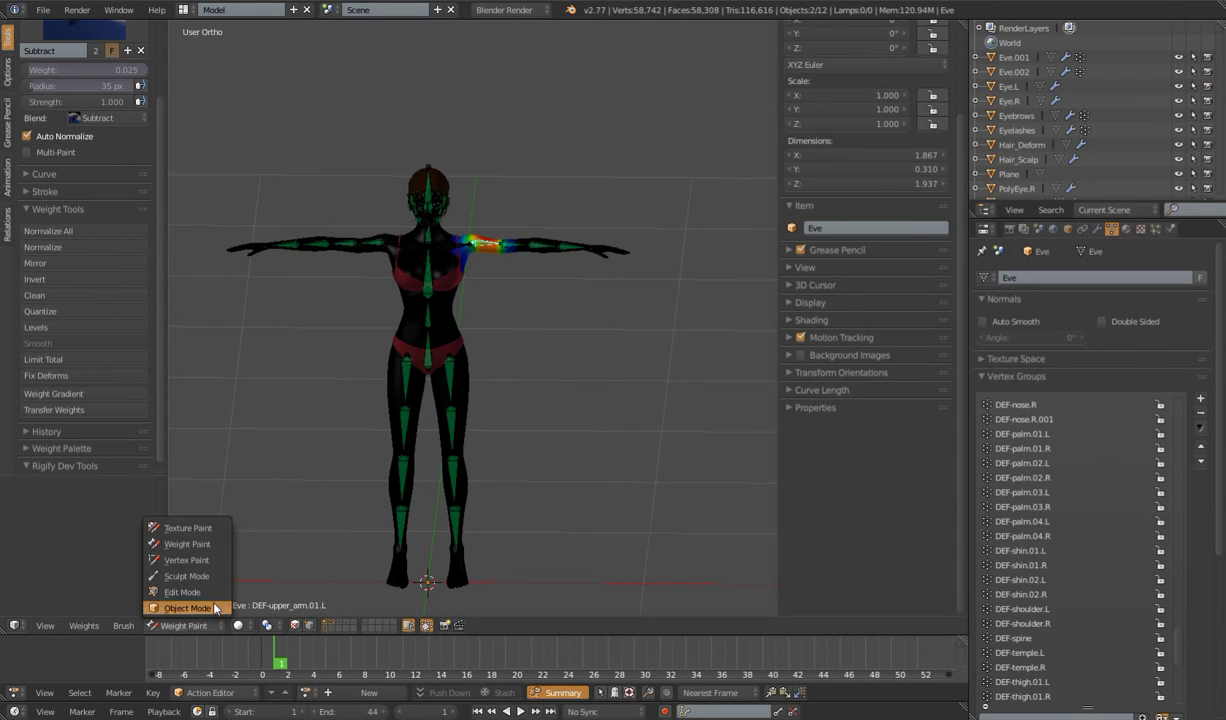
{"action": "middle_click_drag", "start_coordinate": [551, 318], "coordinate": [509, 418], "text": "shift"}
{"action": "scroll", "coordinate": [509, 418], "scroll_direction": "up", "scroll_amount": 2}
{"action": "scroll", "coordinate": [505, 395], "scroll_direction": "up", "scroll_amount": 4}
{"action": "right_click", "coordinate": [487, 347]}
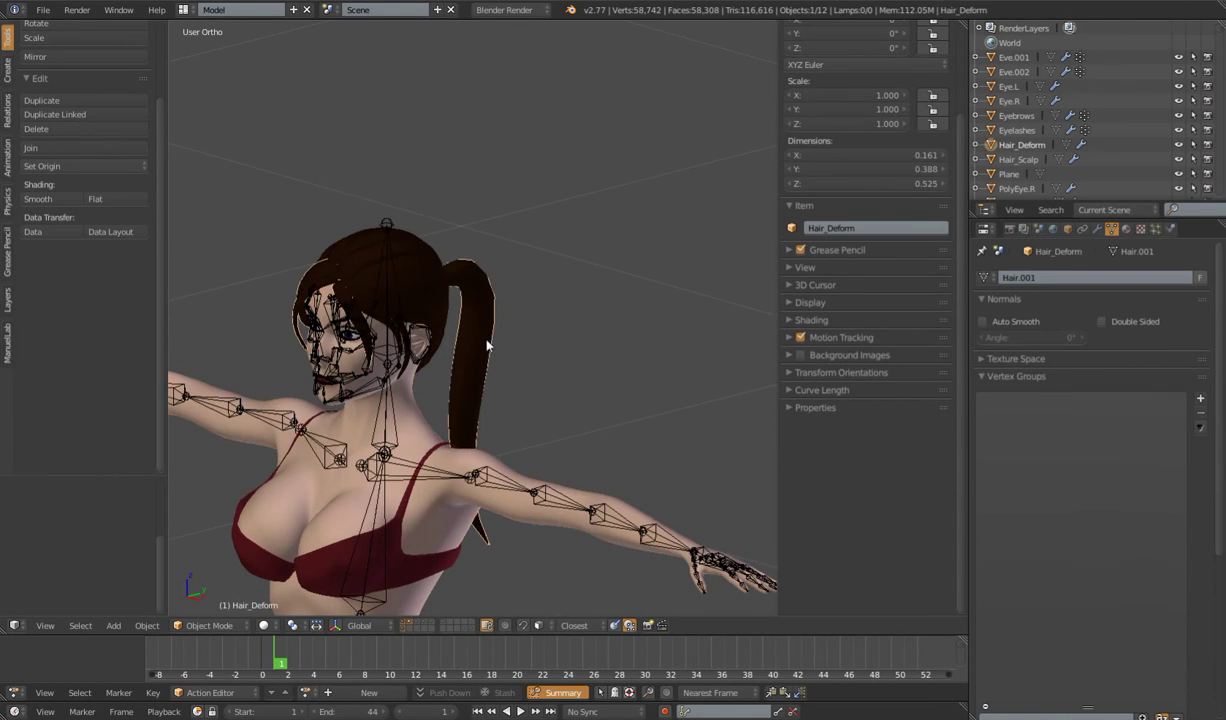
{"action": "scroll", "coordinate": [482, 361], "scroll_direction": "up", "scroll_amount": 4}
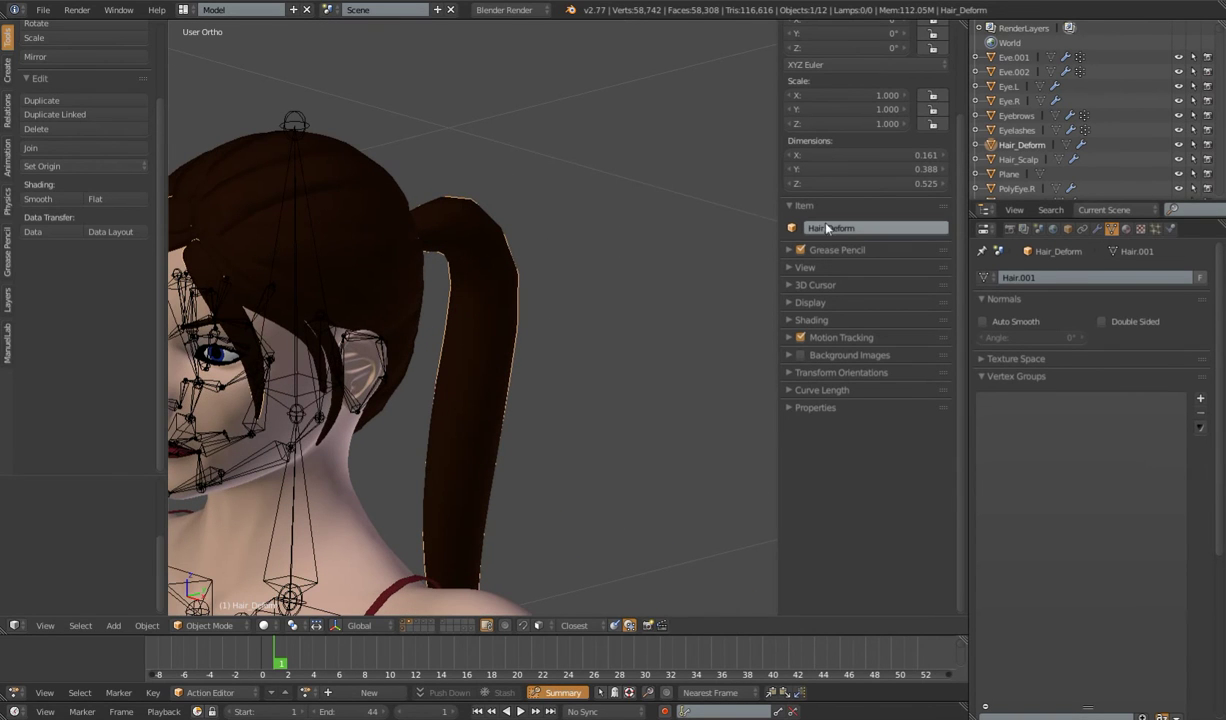
{"action": "right_click", "coordinate": [369, 169]}
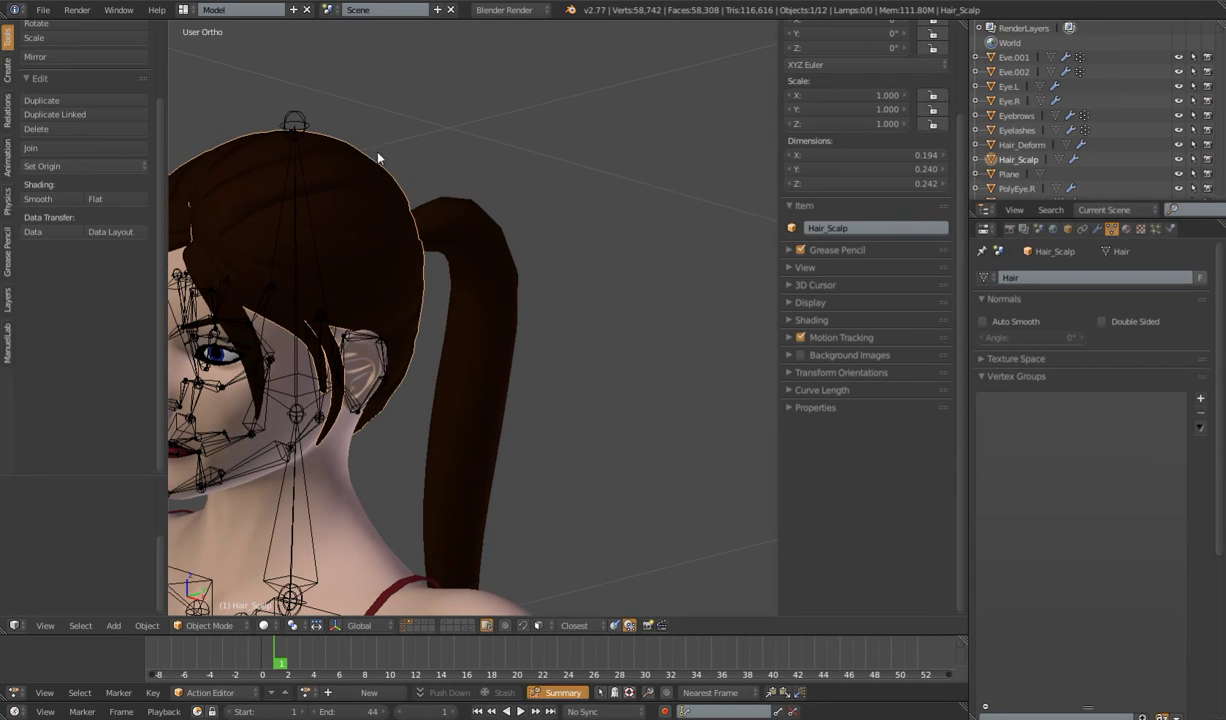
Parent the Hair_Scalp mesh to the rig's DEF-head bone using the Bone option
{"action": "right_click", "coordinate": [295, 178]}
{"action": "key", "text": "ctrl+Tab"}
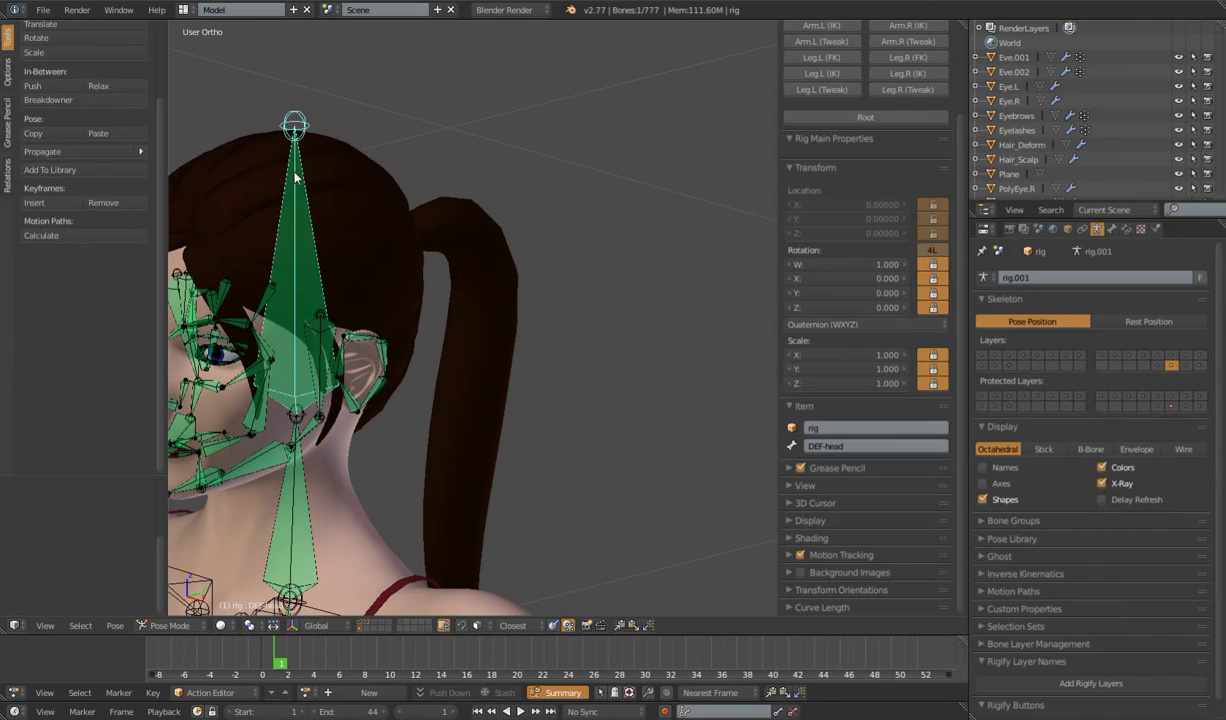
{"action": "key", "text": "ctrl+Tab"}
{"action": "right_click", "coordinate": [346, 156]}
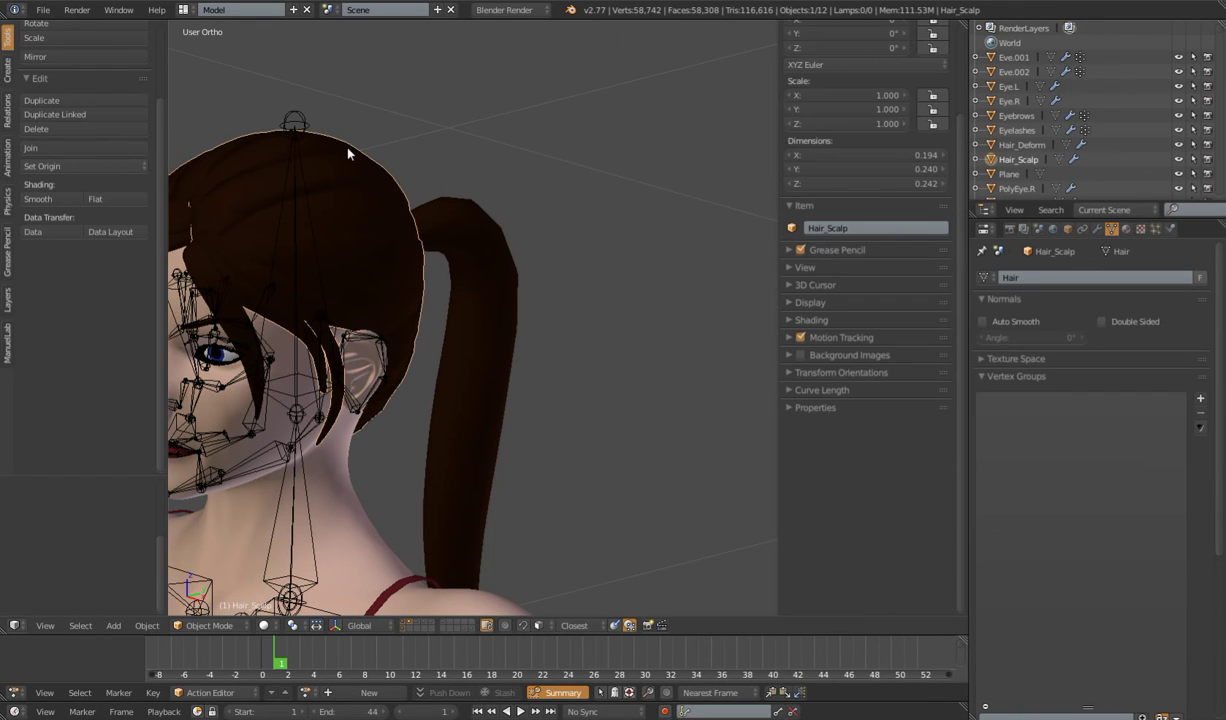
{"action": "right_click", "coordinate": [297, 177], "text": "shift"}
{"action": "key", "text": "ctrl+Tab"}
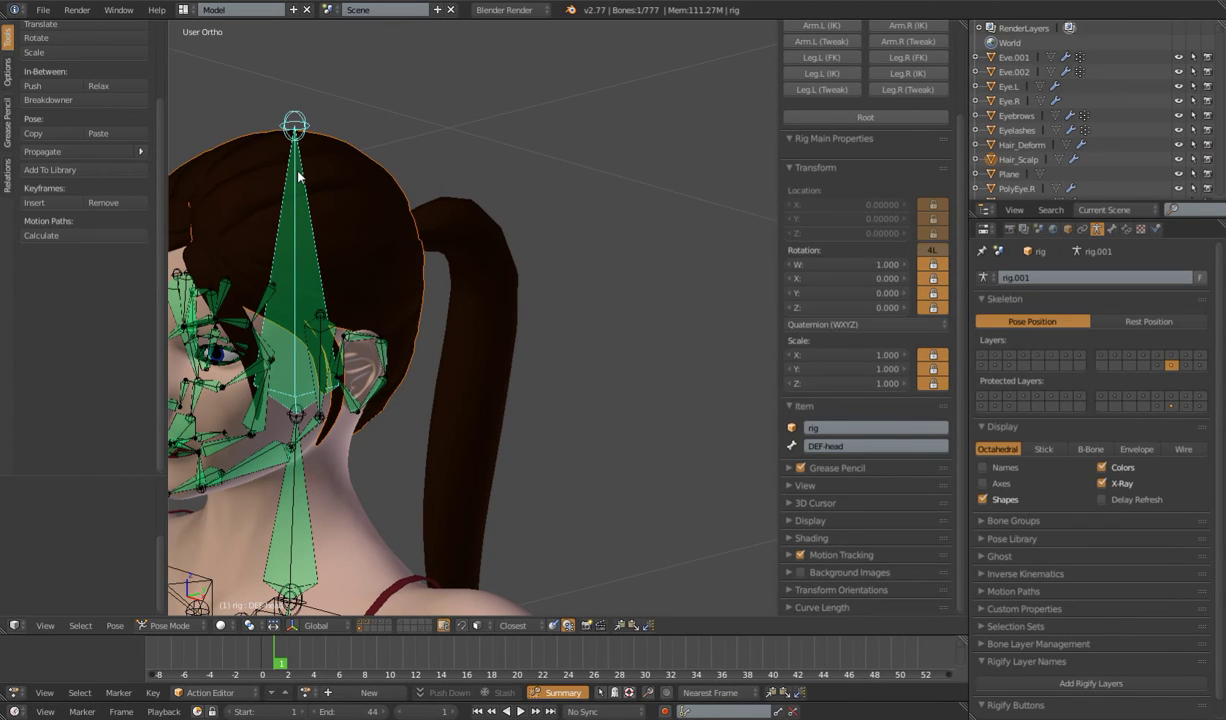
{"action": "key", "text": "ctrl+p"}
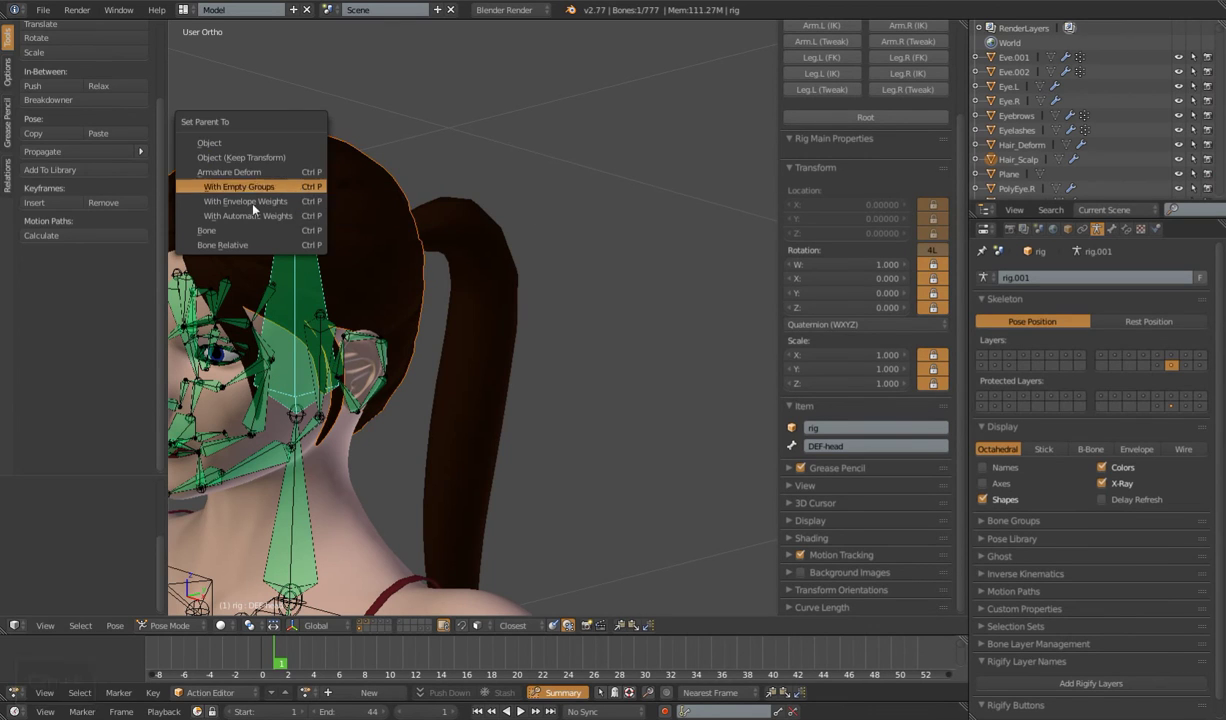
{"action": "left_click", "coordinate": [238, 230]}
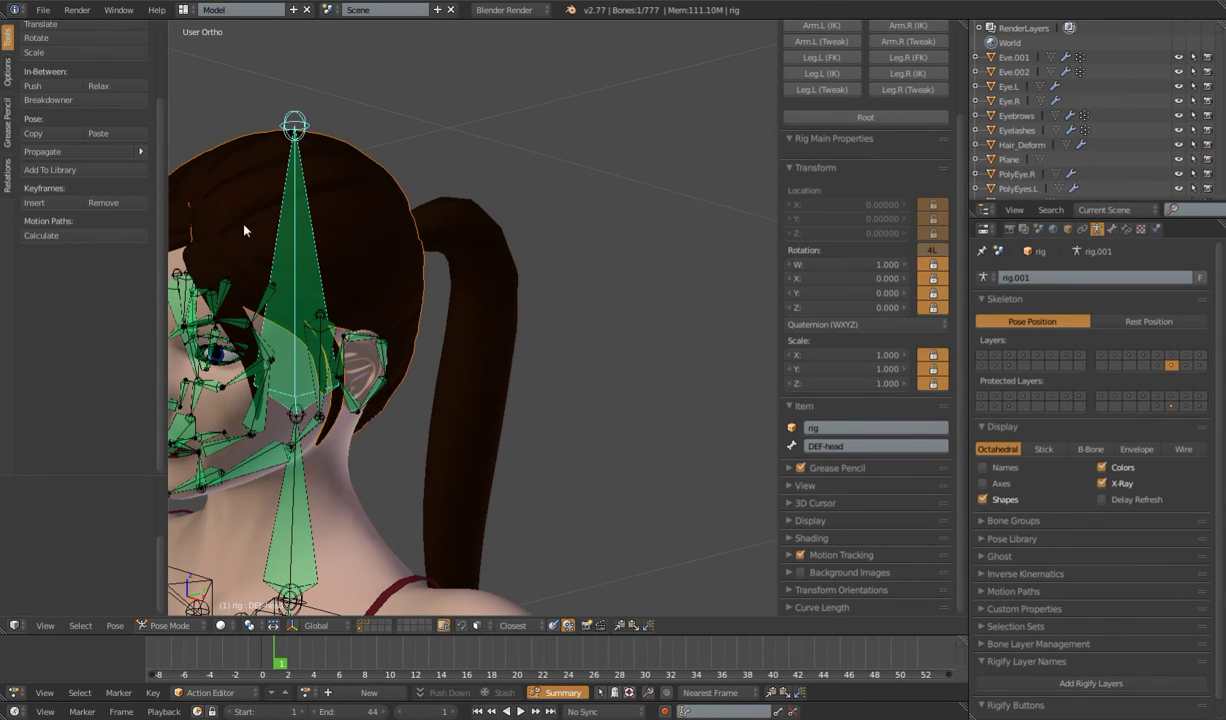
Select the Hair_Deform mesh and try moving it freely to see which strands belong to it
{"action": "key", "text": "ctrl+Tab"}
{"action": "right_click", "coordinate": [464, 207]}
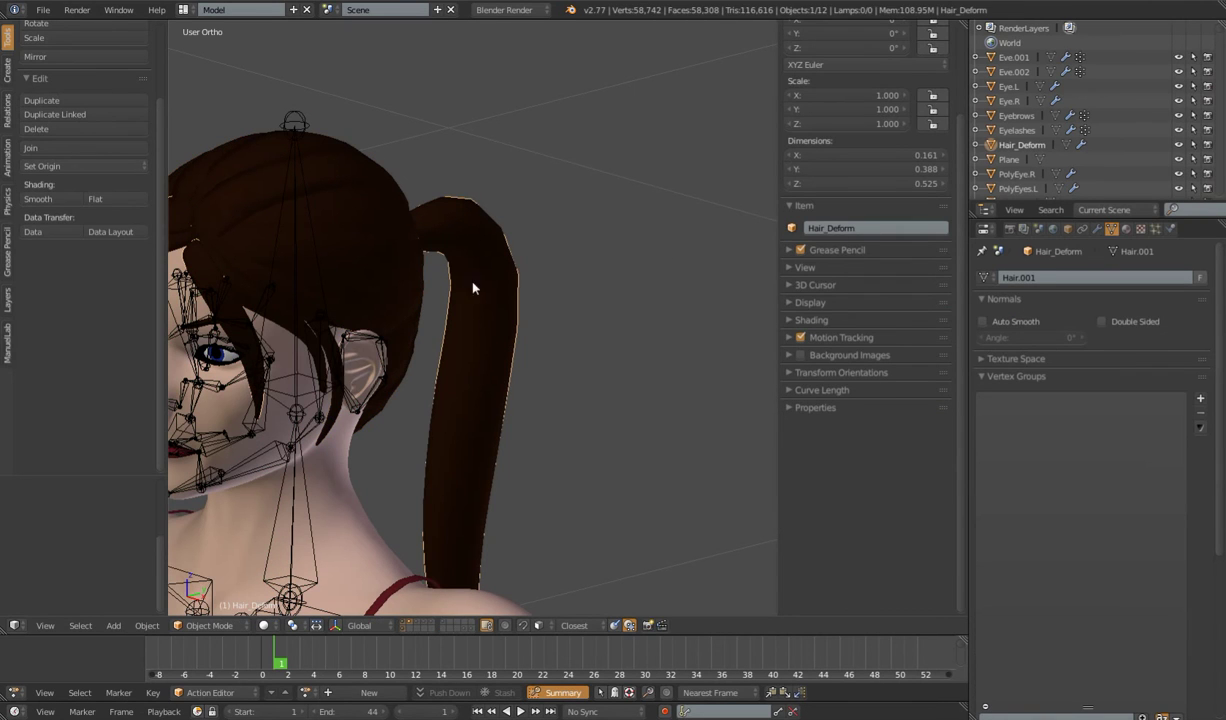
{"action": "scroll", "coordinate": [552, 298], "scroll_direction": "down", "scroll_amount": 4}
{"action": "key", "text": "g"}
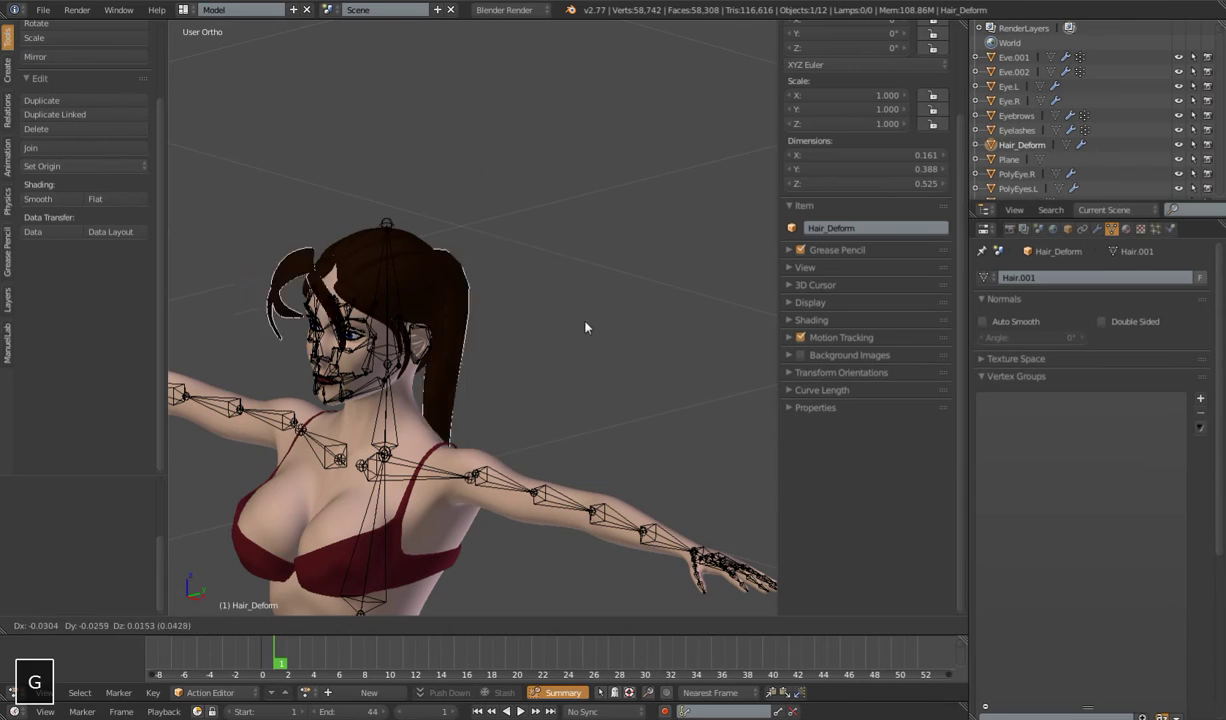
{"action": "left_click", "coordinate": [528, 309]}
{"action": "key", "text": "g"}
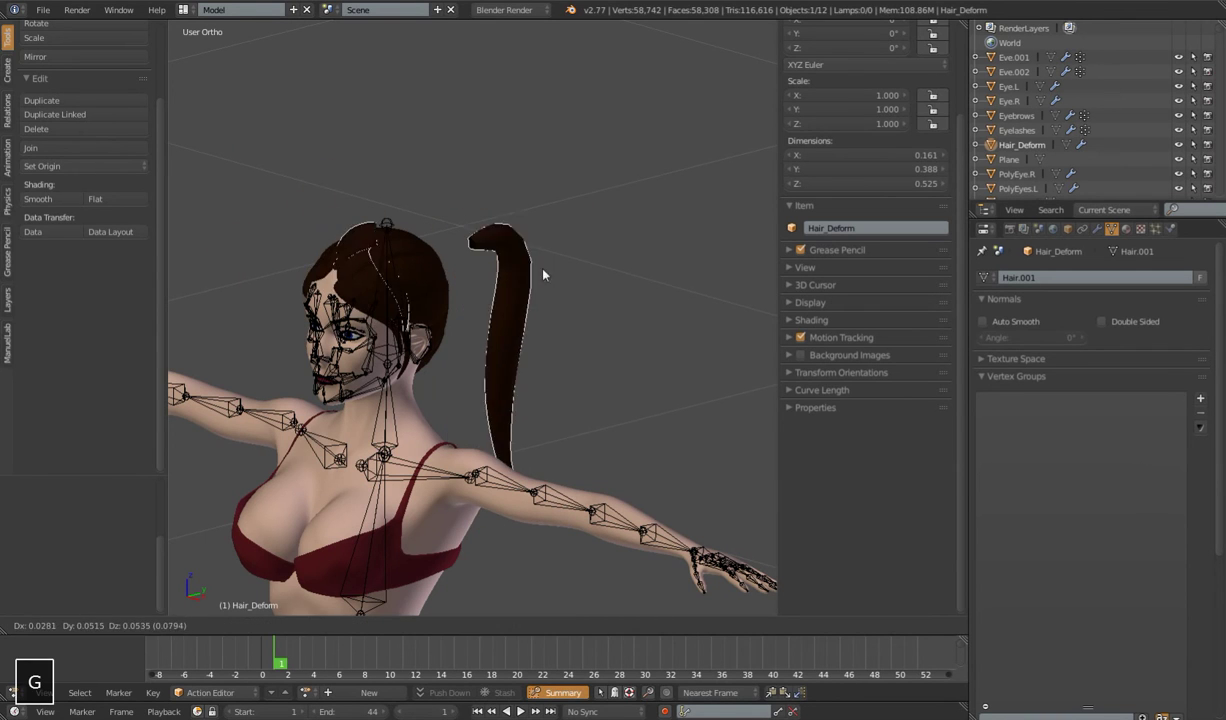
{"action": "left_click", "coordinate": [504, 301]}
{"action": "scroll", "coordinate": [505, 310], "scroll_direction": "up", "scroll_amount": 3}
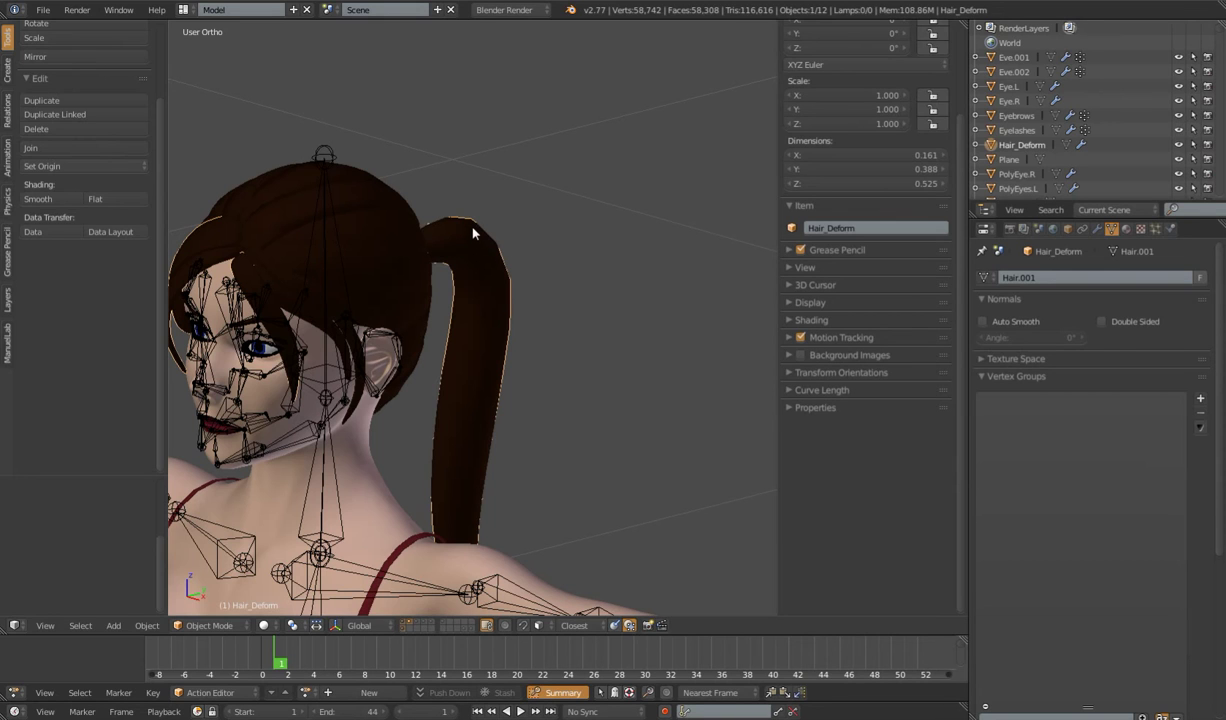
Select the rig and reveal all its hidden bones in Pose Mode
{"action": "right_click", "coordinate": [326, 221]}
{"action": "key", "text": "ctrl+Tab"}
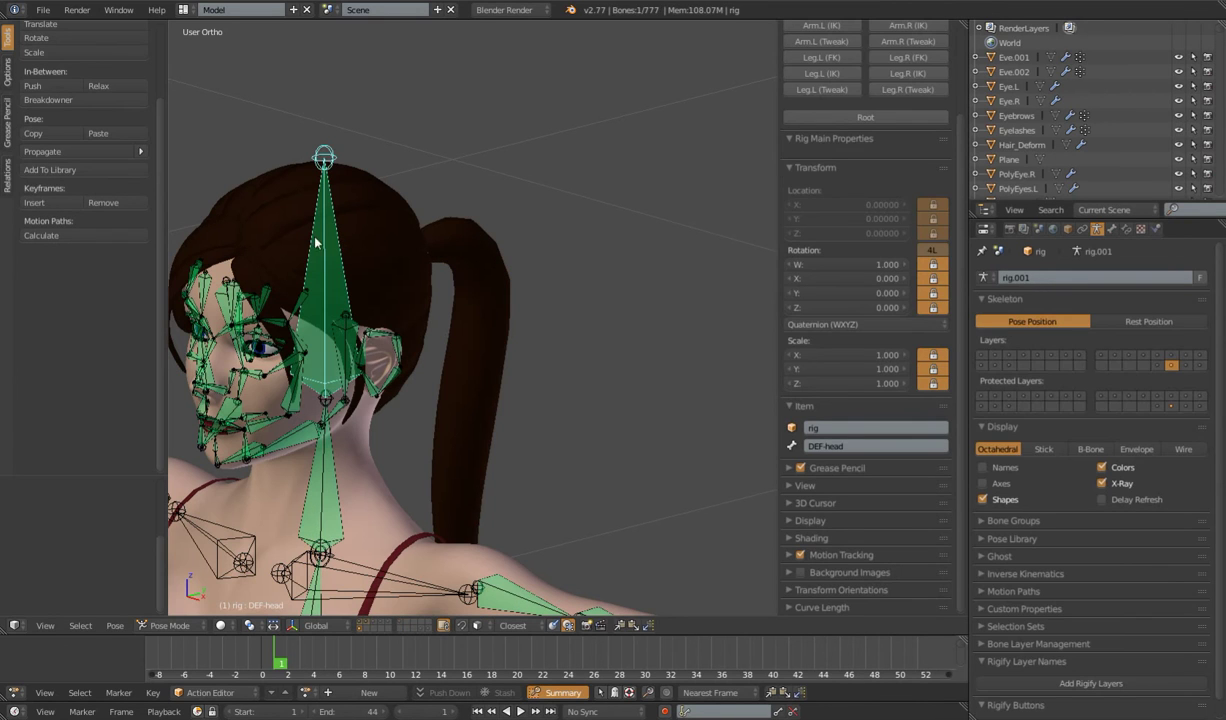
{"action": "key", "text": "alt+h"}
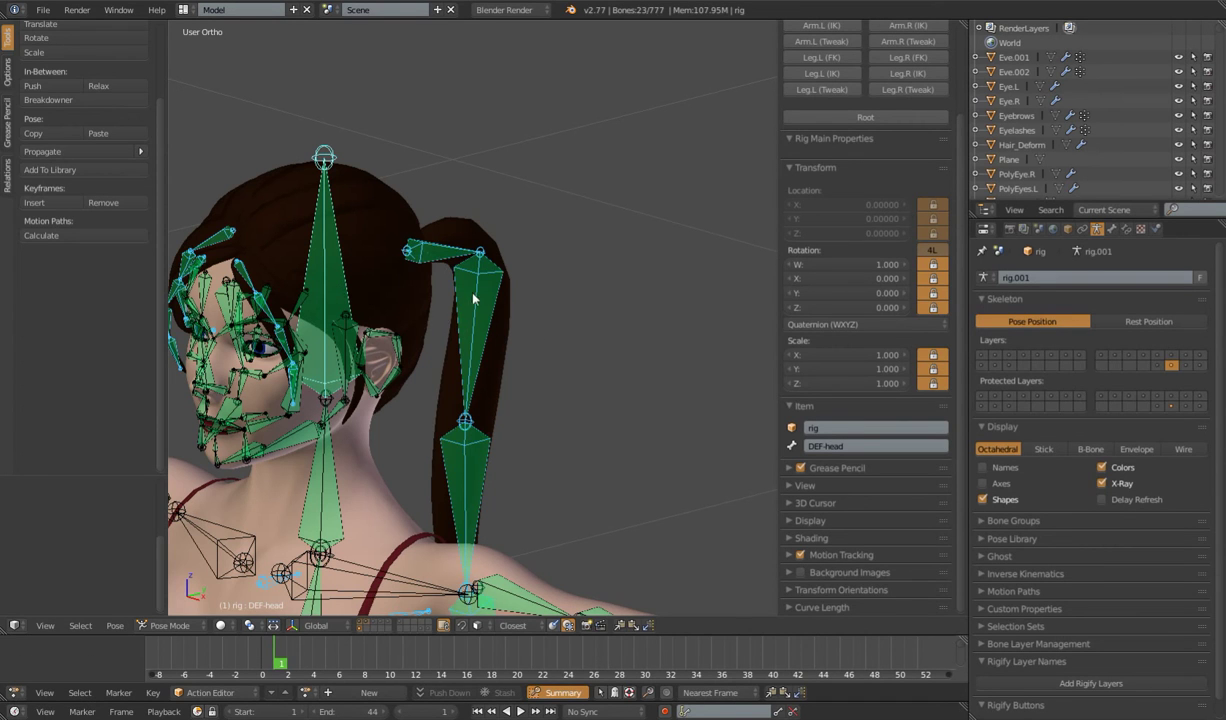
Parent the Hair_Deform mesh to the rig with plain Armature Deform, without automatic weights
{"action": "right_click", "coordinate": [479, 323]}
{"action": "middle_click_drag", "start_coordinate": [479, 323], "coordinate": [512, 208]}
{"action": "right_click", "coordinate": [506, 205]}
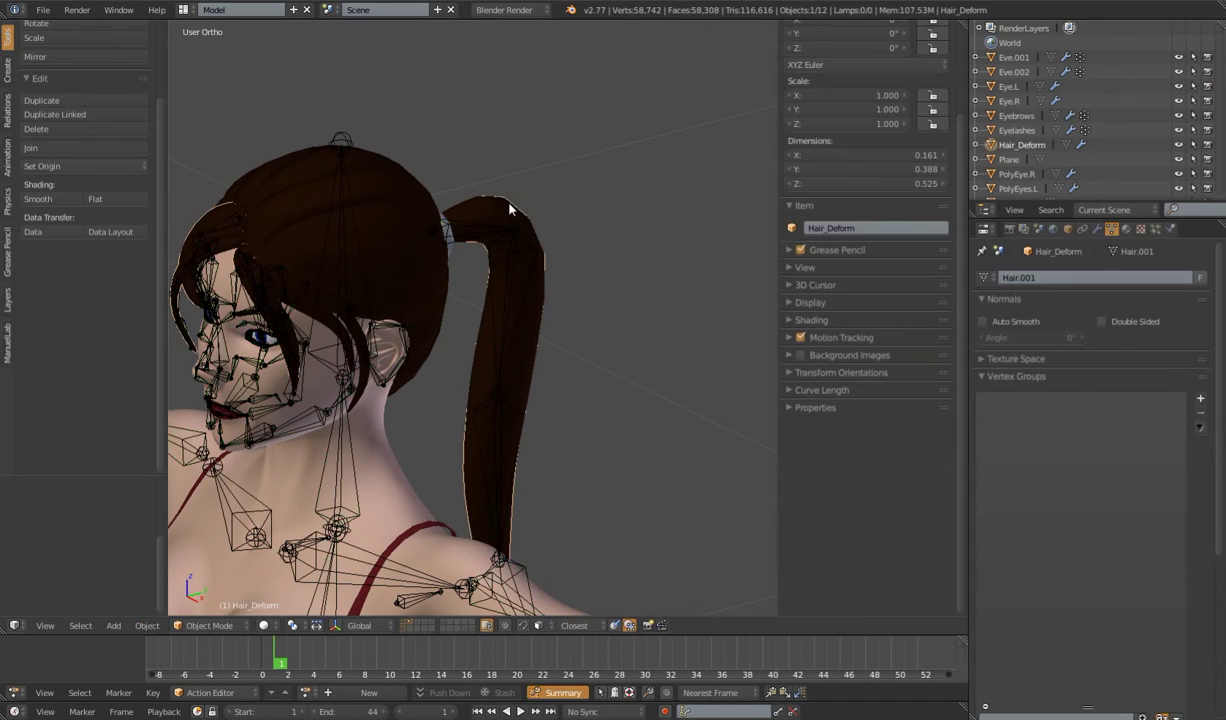
{"action": "right_click", "coordinate": [518, 260], "text": "shift"}
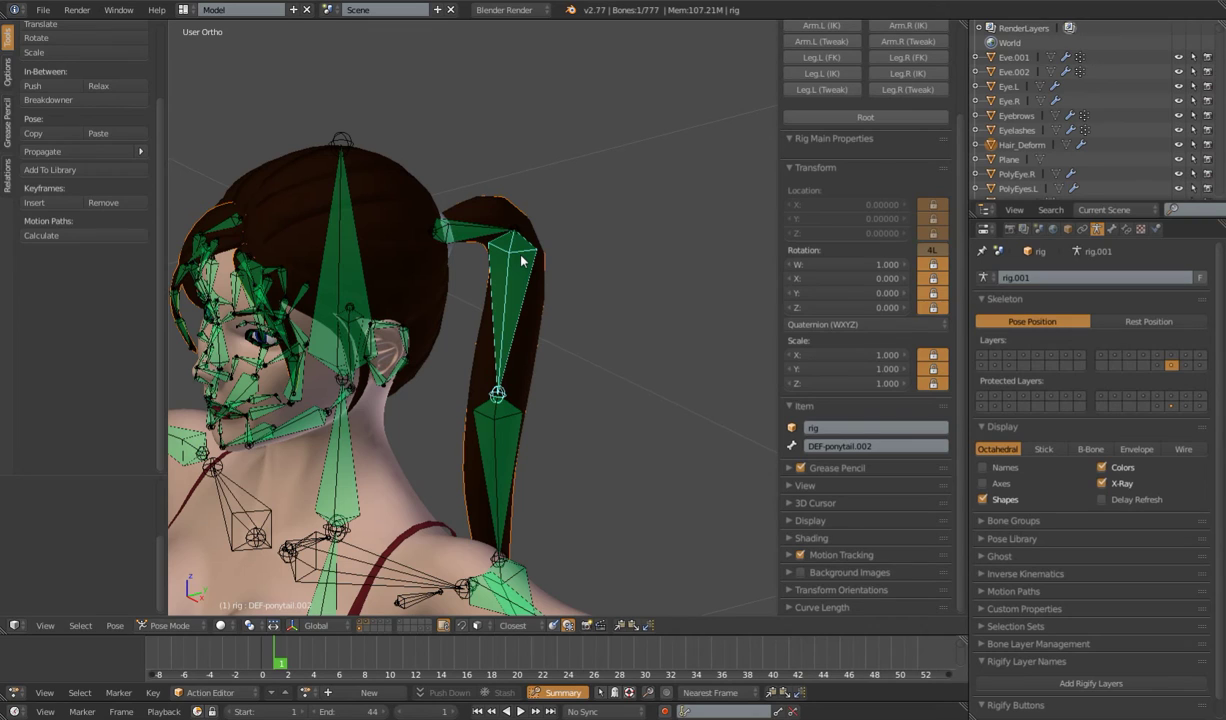
{"action": "key", "text": "ctrl+p"}
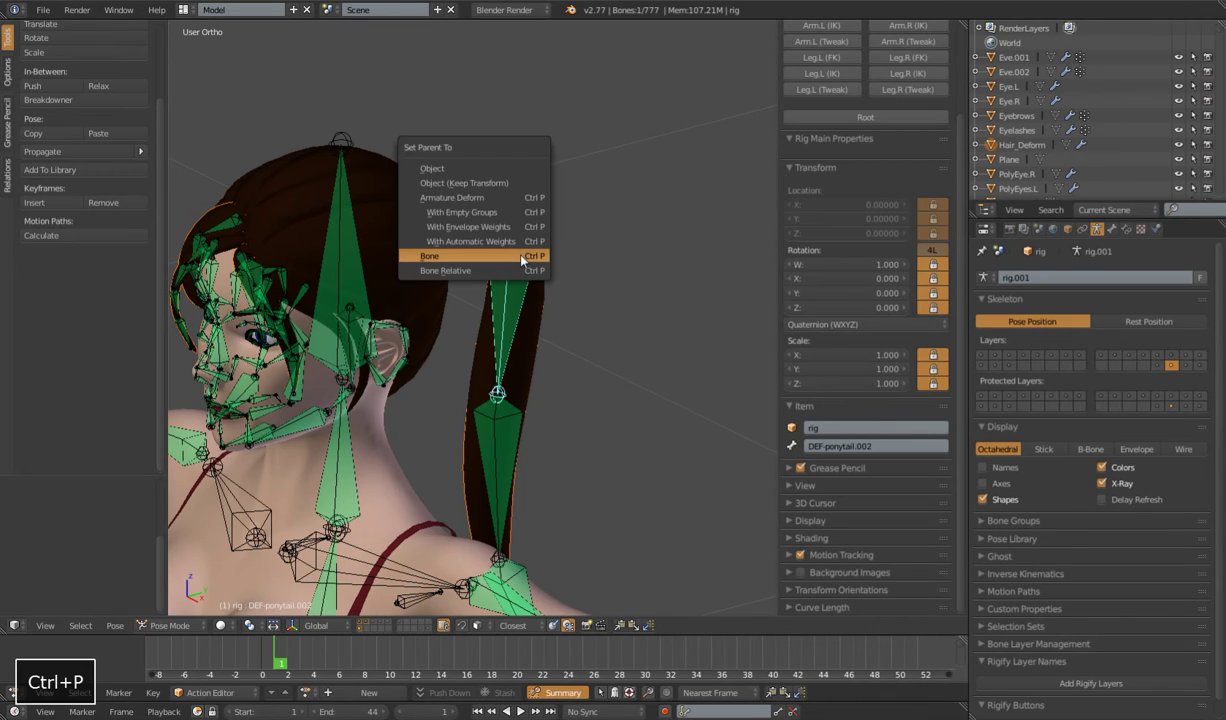
{"action": "left_click", "coordinate": [454, 195]}
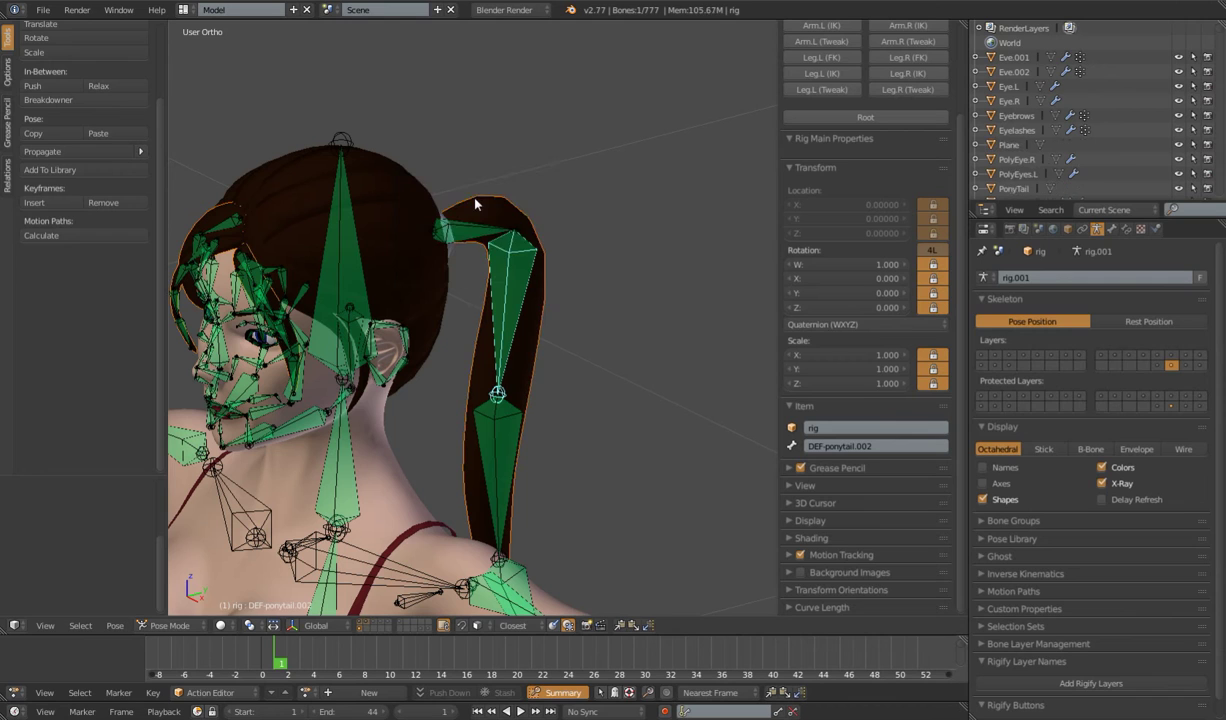
Enable Preserve Volume, Edit Mode display and cage adjustment on Hair_Deform's Armature modifier, and move it above Subsurf
{"action": "right_click", "coordinate": [524, 274]}
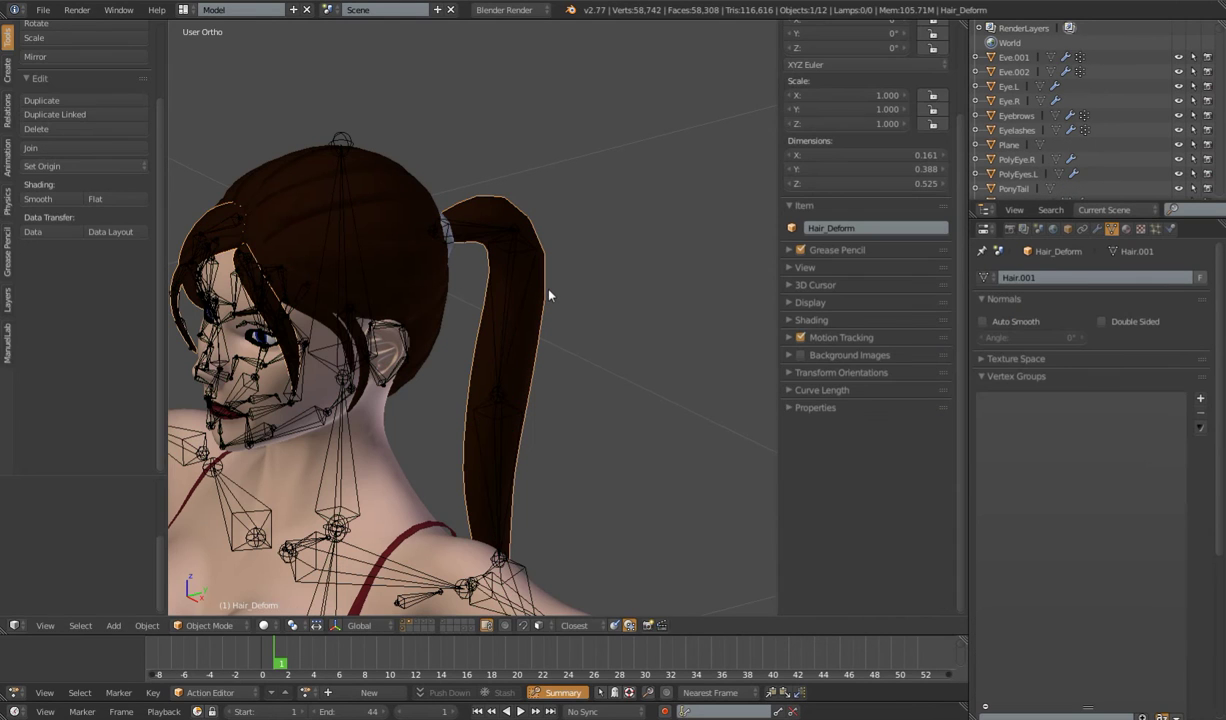
{"action": "left_click", "coordinate": [1068, 229]}
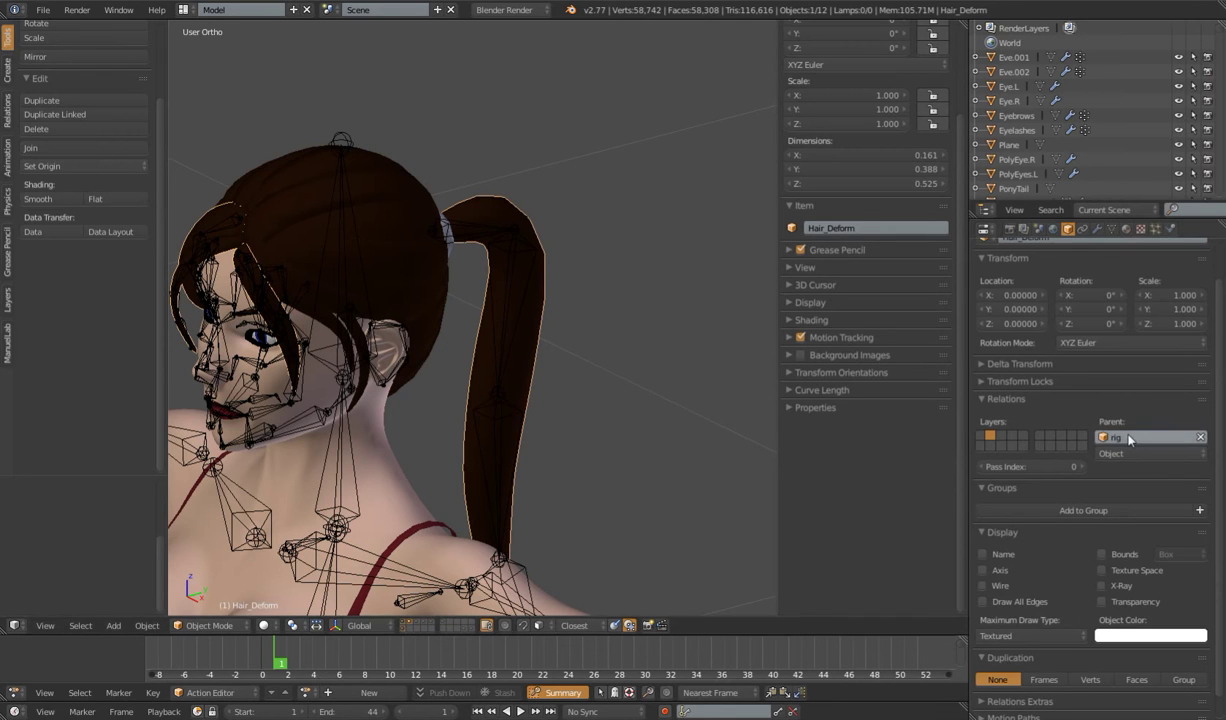
{"action": "left_click", "coordinate": [1097, 229]}
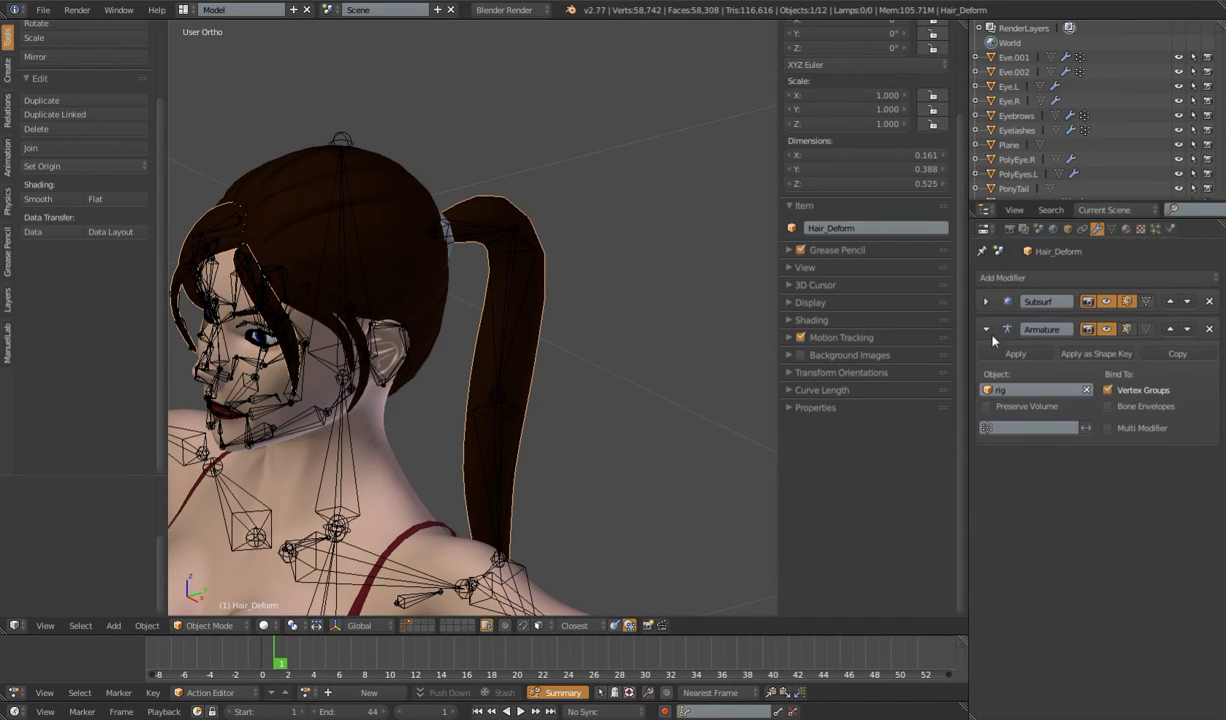
{"action": "left_click", "coordinate": [988, 405]}
{"action": "left_click", "coordinate": [1128, 330]}
{"action": "left_click", "coordinate": [1170, 329]}
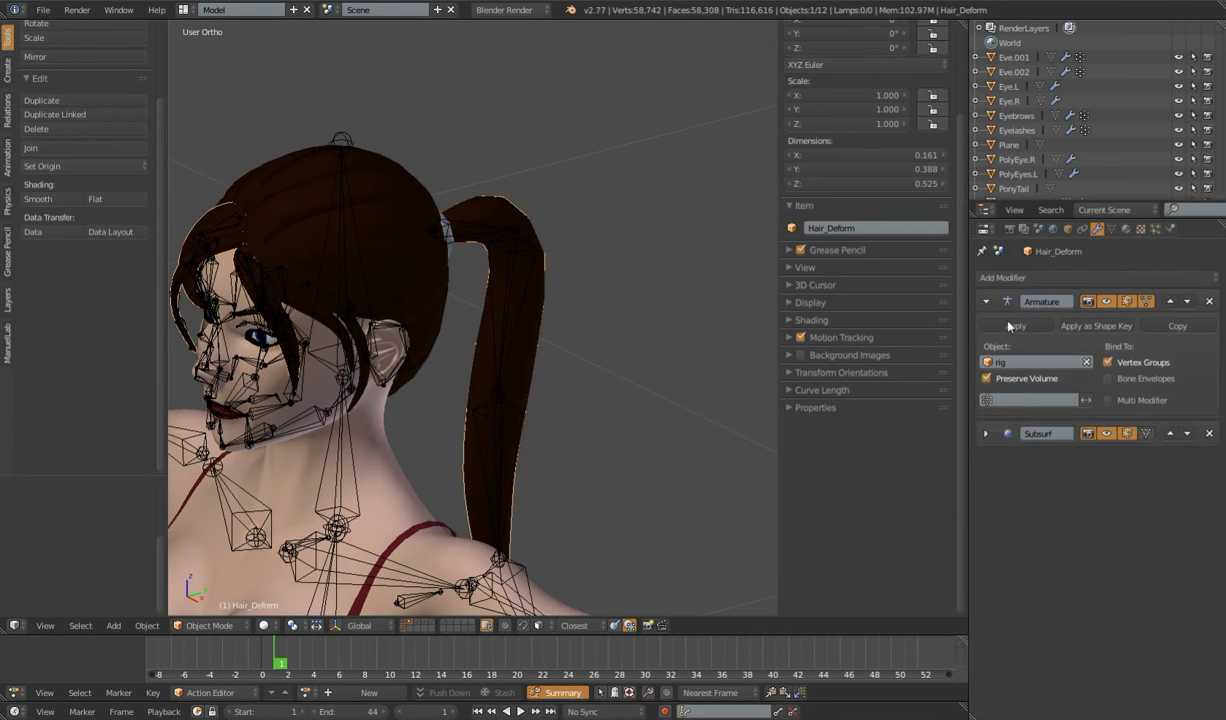
Select the four deform bones of the ponytail on the rig in Pose Mode
{"action": "scroll", "coordinate": [512, 286], "scroll_direction": "down", "scroll_amount": 3}
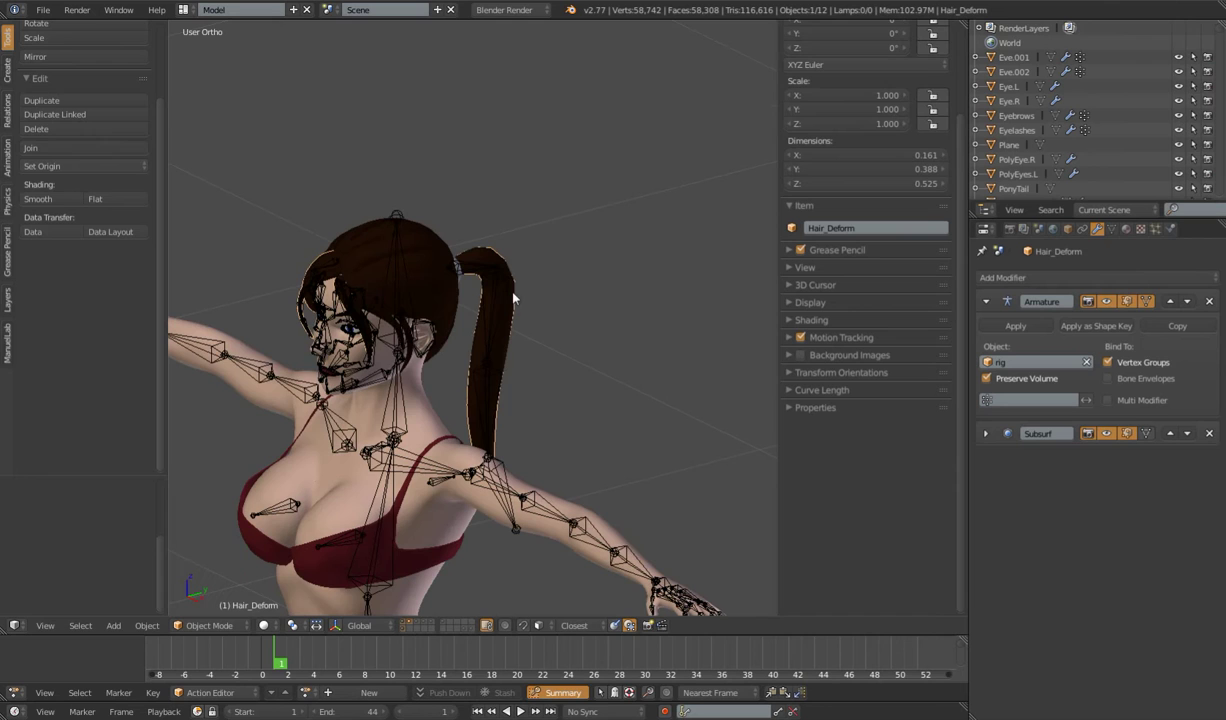
{"action": "middle_click_drag", "start_coordinate": [538, 427], "coordinate": [547, 318]}
{"action": "right_click", "coordinate": [534, 460]}
{"action": "right_click", "coordinate": [548, 310], "text": "shift"}
{"action": "right_click", "coordinate": [552, 225], "text": "shift"}
{"action": "right_click", "coordinate": [536, 173], "text": "shift"}
Add the four DEF-HairLock1 bones at the front of the hair to the bone selection
{"action": "middle_click_drag", "start_coordinate": [400, 438], "coordinate": [538, 400]}
{"action": "scroll", "coordinate": [538, 400], "scroll_direction": "up", "scroll_amount": 5}
{"action": "middle_click_drag", "start_coordinate": [449, 386], "coordinate": [365, 390]}
{"action": "middle_click_drag", "start_coordinate": [365, 390], "coordinate": [719, 403], "text": "shift"}
{"action": "right_click", "coordinate": [400, 210], "text": "shift"}
{"action": "right_click", "coordinate": [455, 276], "text": "shift"}
{"action": "right_click", "coordinate": [457, 297], "text": "shift"}
{"action": "right_click", "coordinate": [460, 343], "text": "shift"}
Add the eight bones of the two remaining front hair locks to the bone selection
{"action": "middle_click_drag", "start_coordinate": [405, 370], "coordinate": [496, 372]}
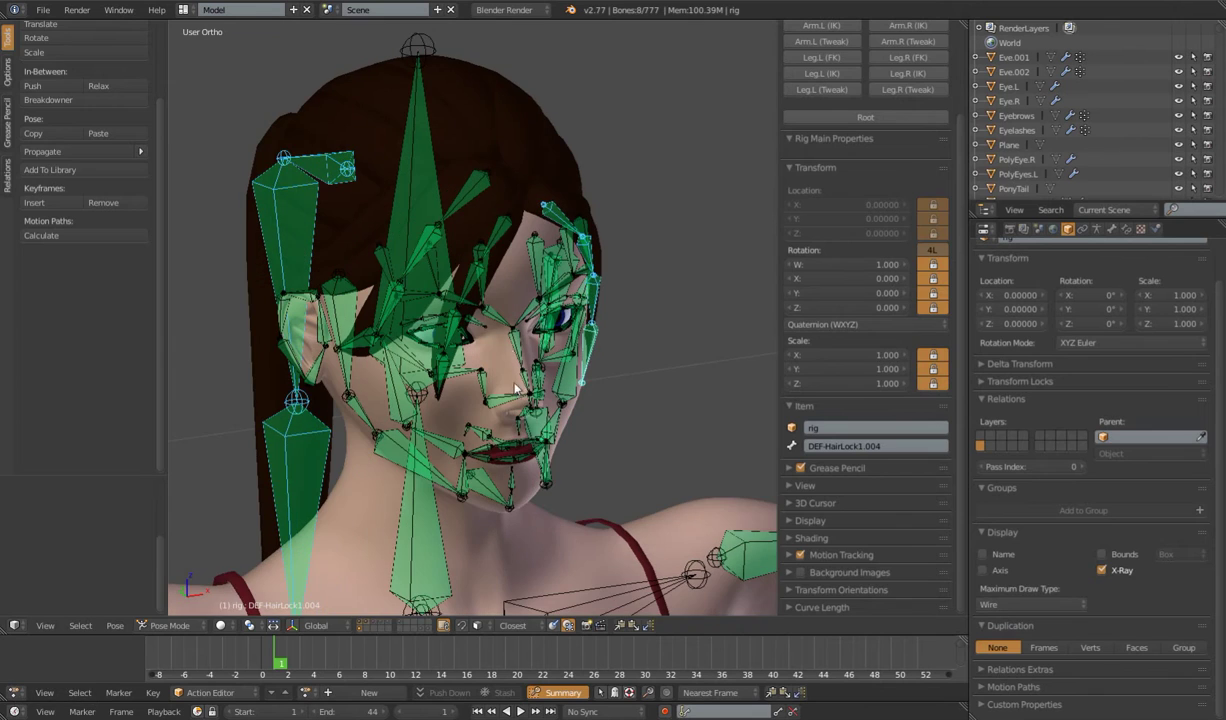
{"action": "right_click", "coordinate": [477, 230], "text": "shift"}
{"action": "right_click", "coordinate": [440, 296], "text": "shift"}
{"action": "right_click", "coordinate": [432, 318], "text": "shift"}
{"action": "right_click", "coordinate": [419, 362], "text": "shift"}
{"action": "right_click", "coordinate": [471, 191], "text": "shift"}
{"action": "right_click", "coordinate": [414, 236], "text": "shift"}
{"action": "right_click", "coordinate": [373, 292], "text": "shift"}
{"action": "right_click", "coordinate": [366, 345], "text": "shift"}
Invert the bone selection and hide all bones other than the ponytail and hair lock bones
{"action": "scroll", "coordinate": [366, 345], "scroll_direction": "down", "scroll_amount": 4}
{"action": "middle_click_drag", "start_coordinate": [366, 345], "coordinate": [478, 422]}
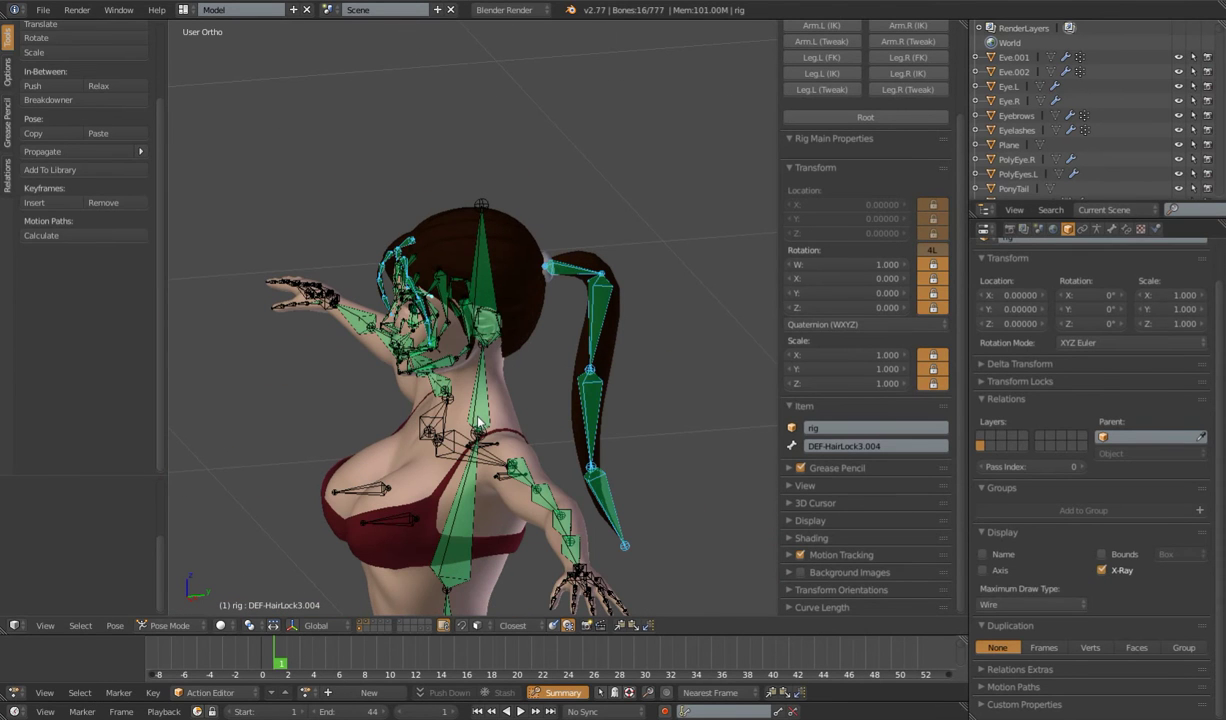
{"action": "key", "text": "ctrl+i"}
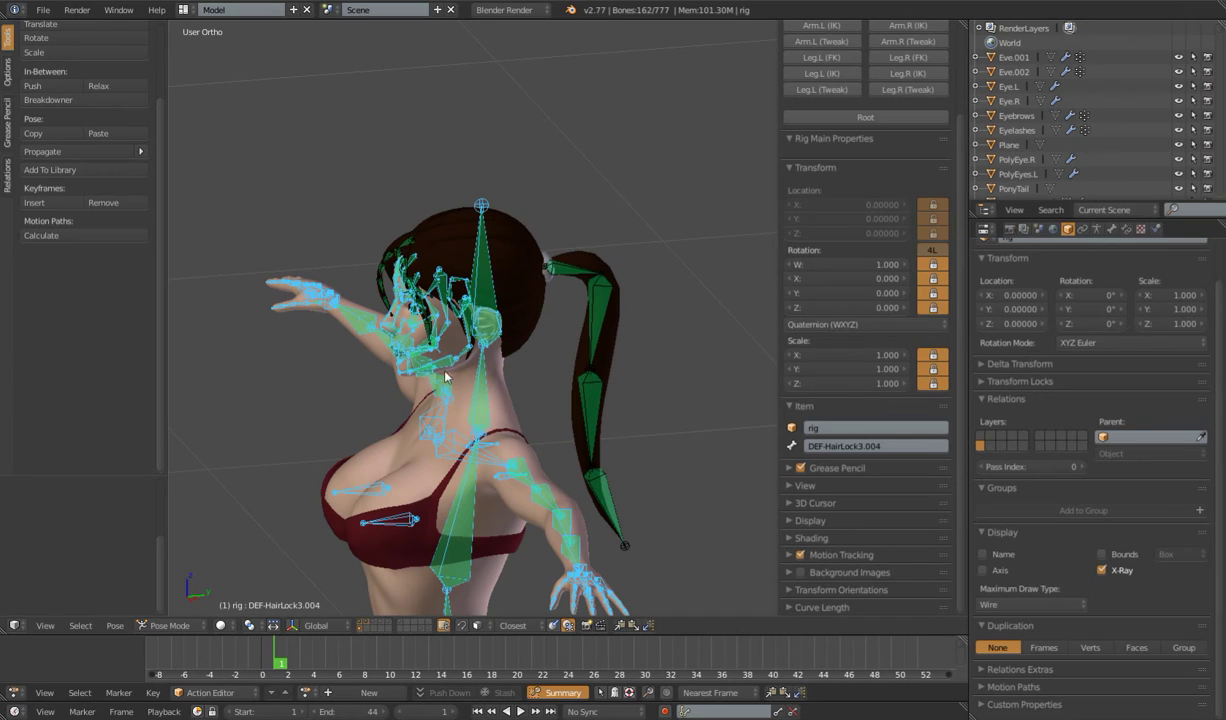
{"action": "key", "text": "h"}
{"action": "middle_click_drag", "start_coordinate": [435, 457], "coordinate": [574, 258]}
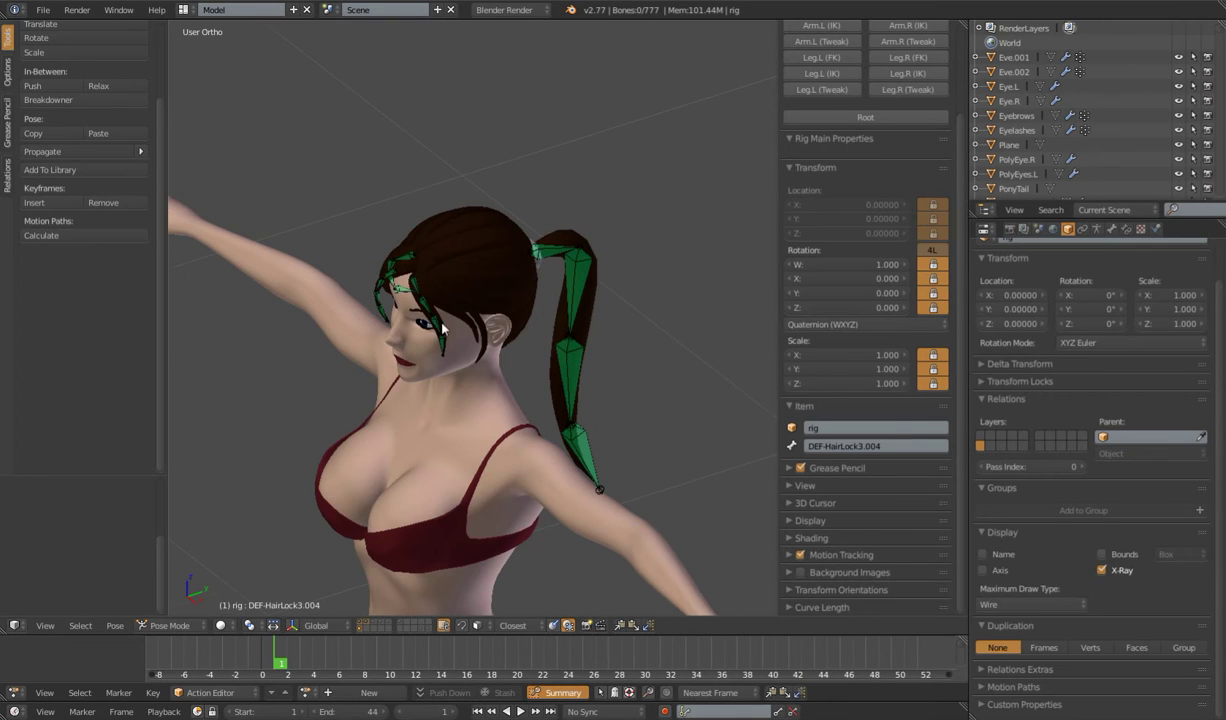
Select the Hair_Deform mesh and put it into Weight Paint mode
{"action": "scroll", "coordinate": [443, 327], "scroll_direction": "down", "scroll_amount": 3}
{"action": "middle_click_drag", "start_coordinate": [443, 327], "coordinate": [445, 376]}
{"action": "scroll", "coordinate": [538, 397], "scroll_direction": "up", "scroll_amount": 6}
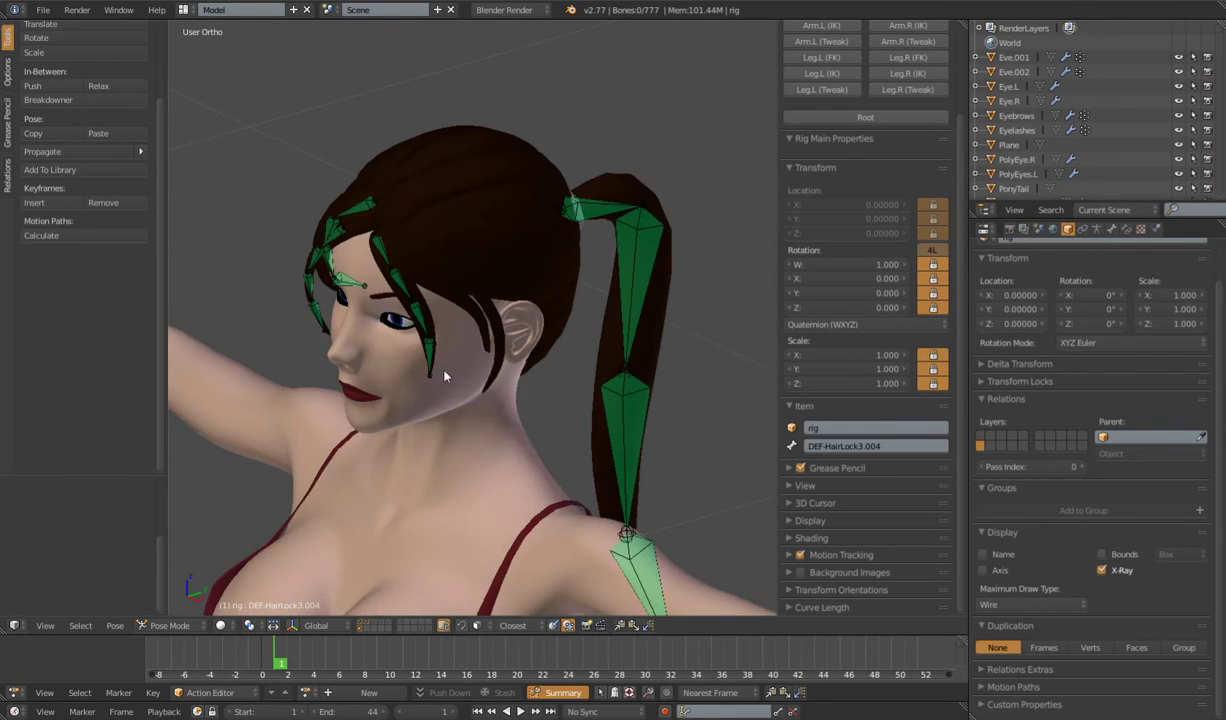
{"action": "right_click", "coordinate": [665, 310]}
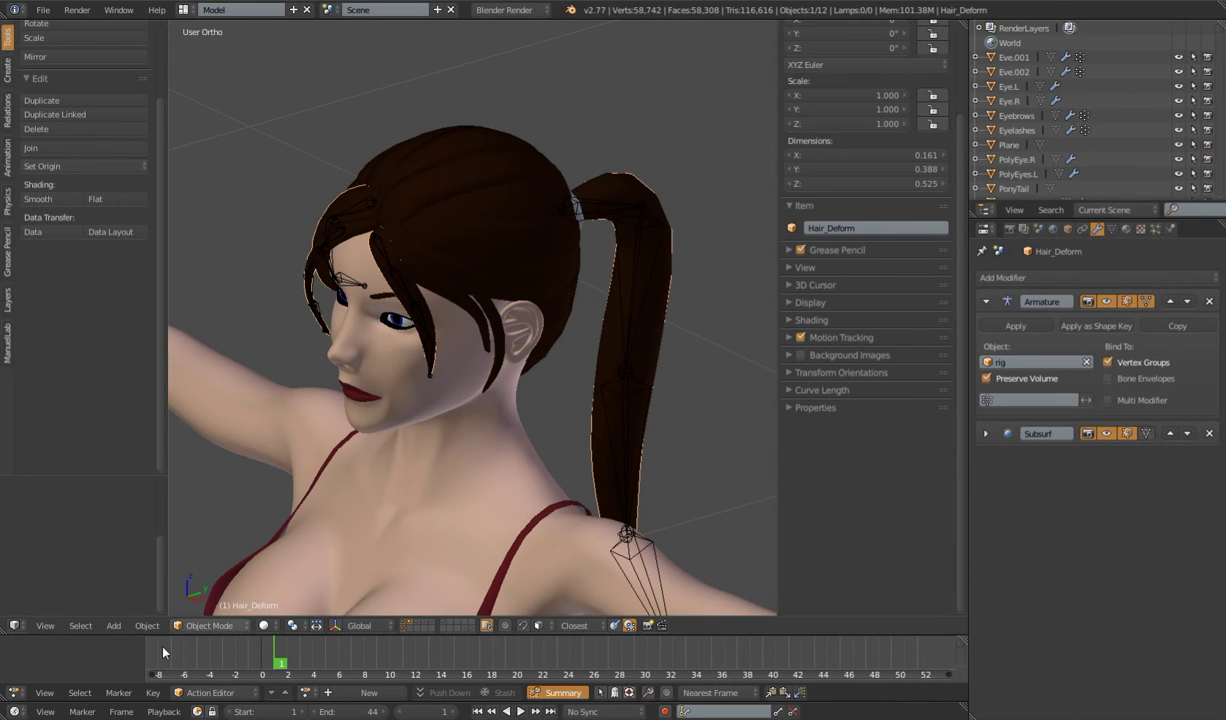
{"action": "left_click", "coordinate": [207, 625]}
{"action": "left_click", "coordinate": [220, 546]}
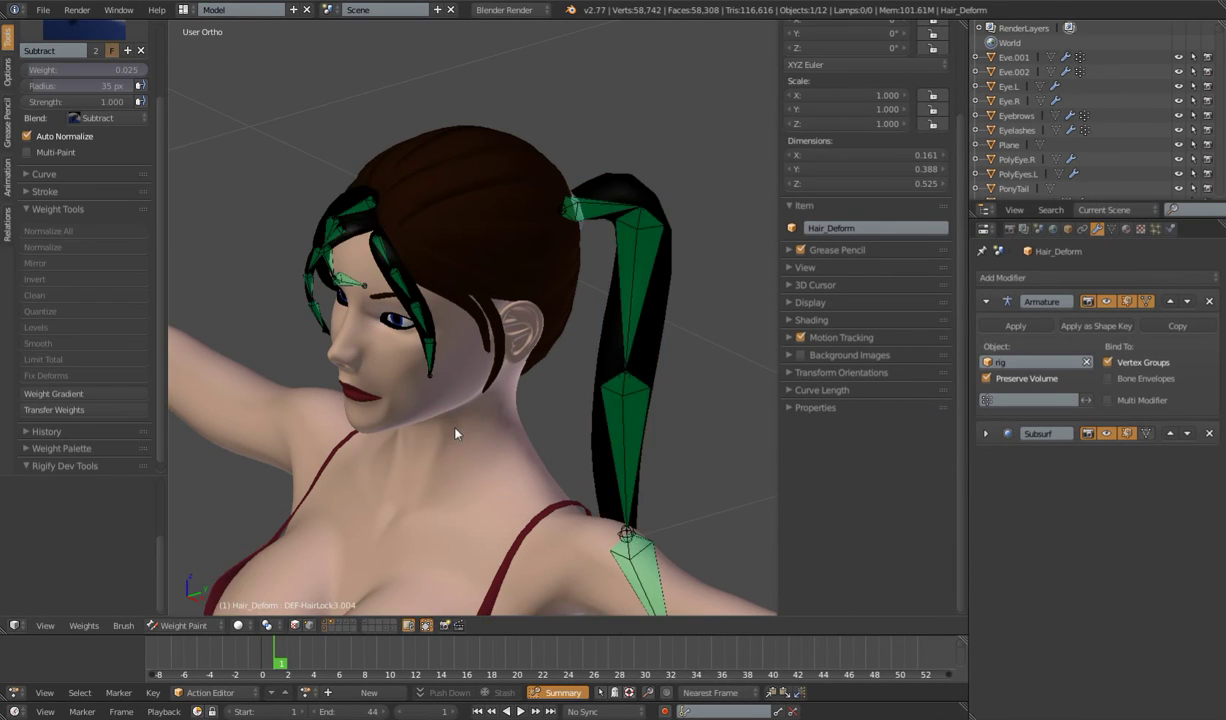
Select all visible ponytail and hair lock bones and assign automatic weights from them to the Hair_Deform mesh
{"action": "scroll", "coordinate": [440, 410], "scroll_direction": "down", "scroll_amount": 5}
{"action": "key", "text": "a"}
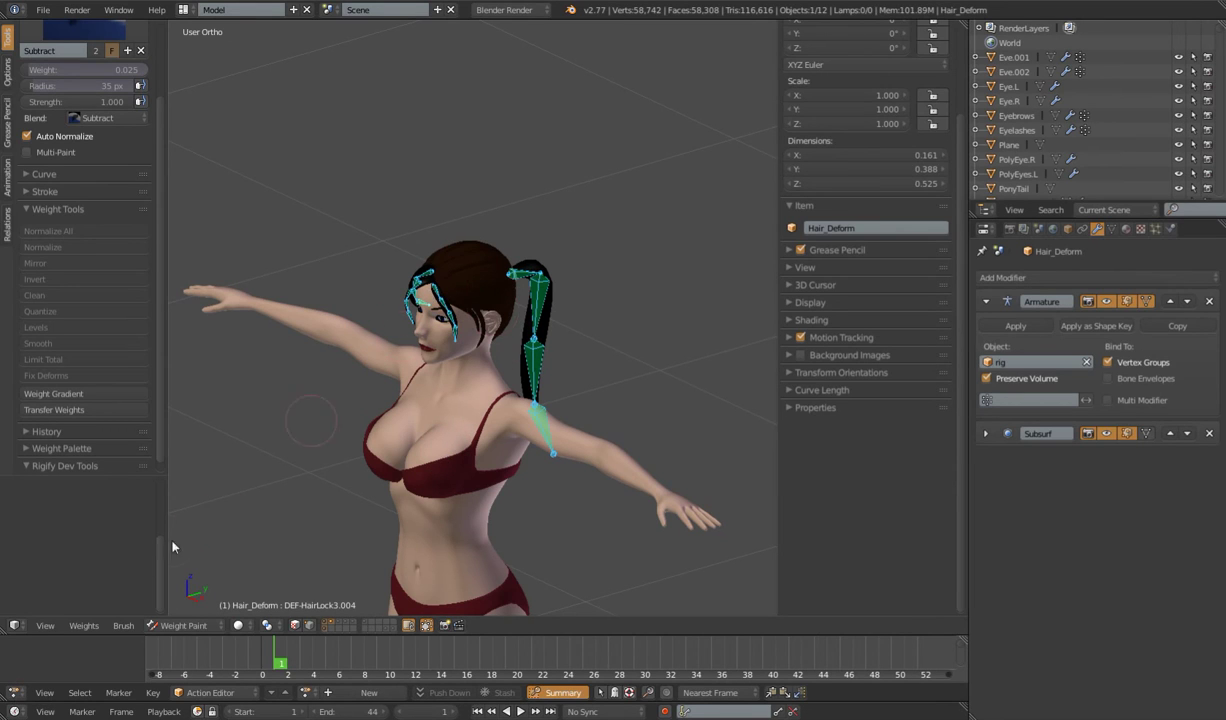
{"action": "left_click", "coordinate": [84, 626]}
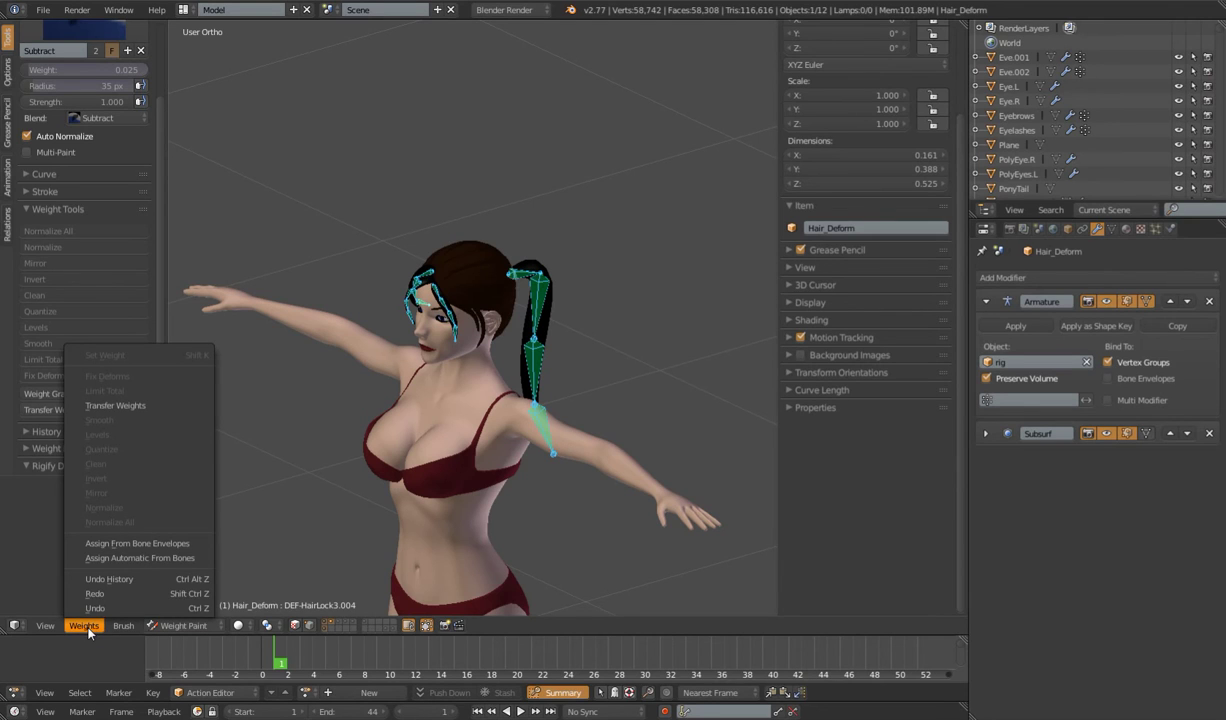
{"action": "left_click", "coordinate": [150, 558]}
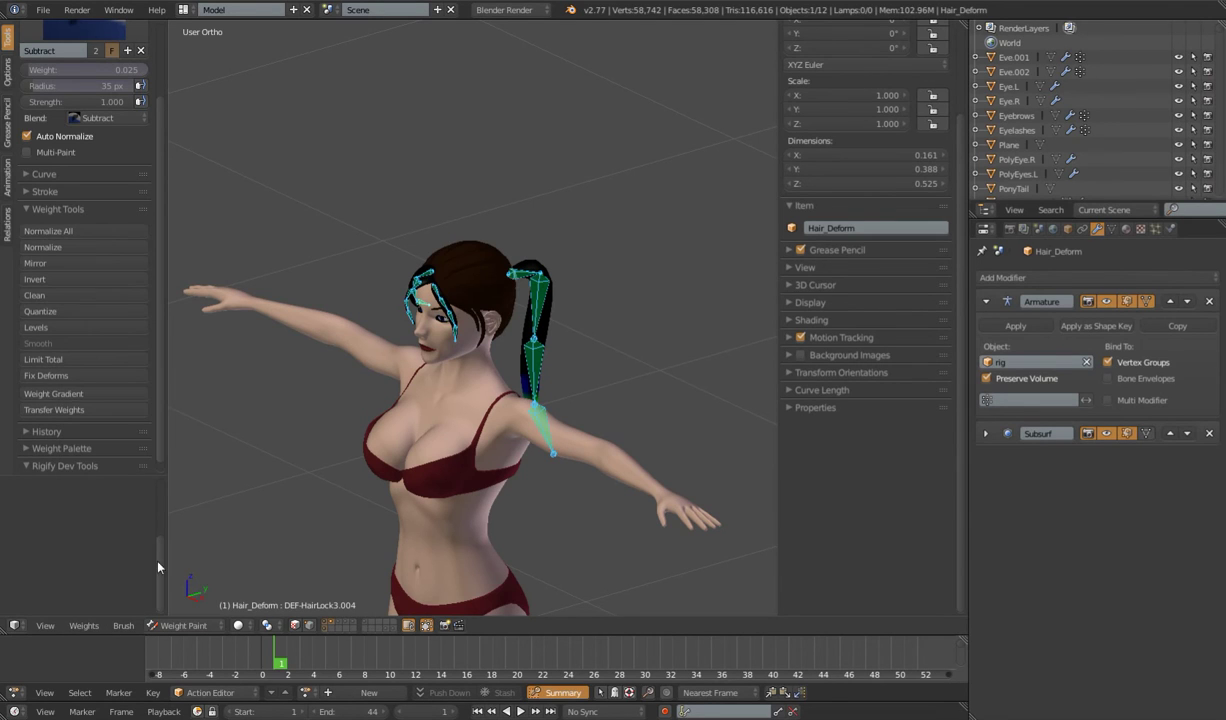
Check the painted weights of individual ponytail bones, return to Object Mode and examine the hair mesh's vertex groups
{"action": "right_click", "coordinate": [533, 376]}
{"action": "right_click", "coordinate": [544, 287]}
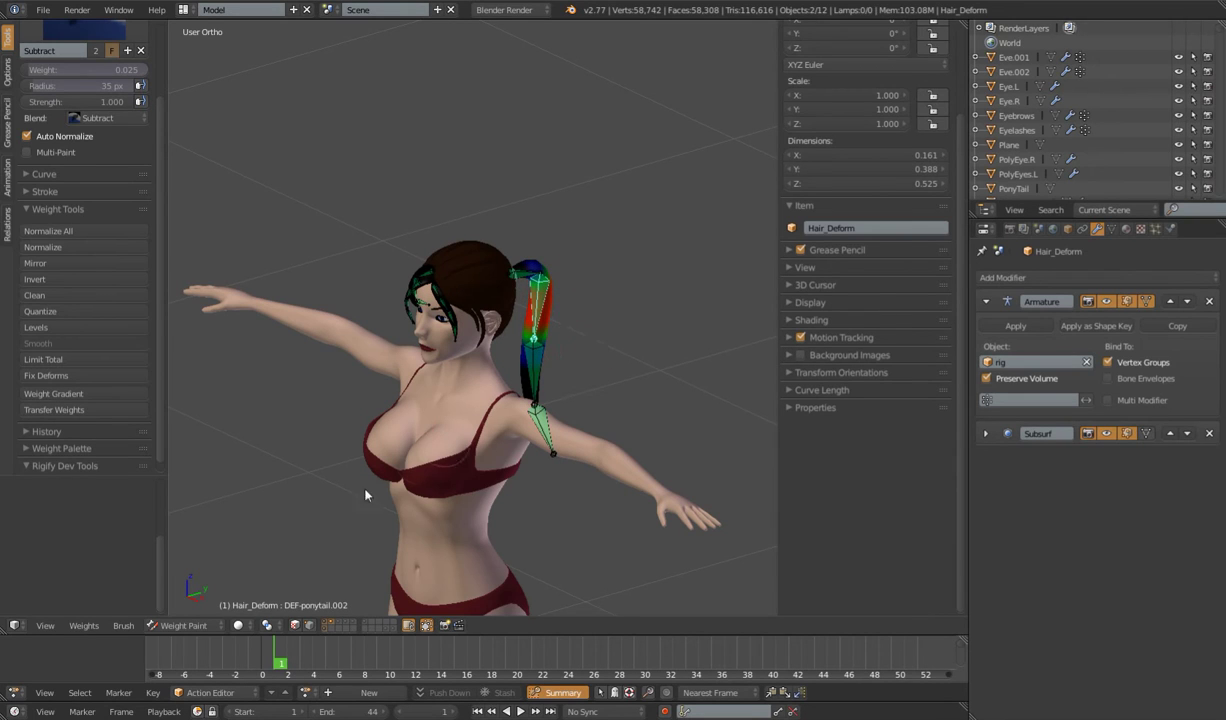
{"action": "left_click", "coordinate": [180, 625]}
{"action": "left_click", "coordinate": [188, 607]}
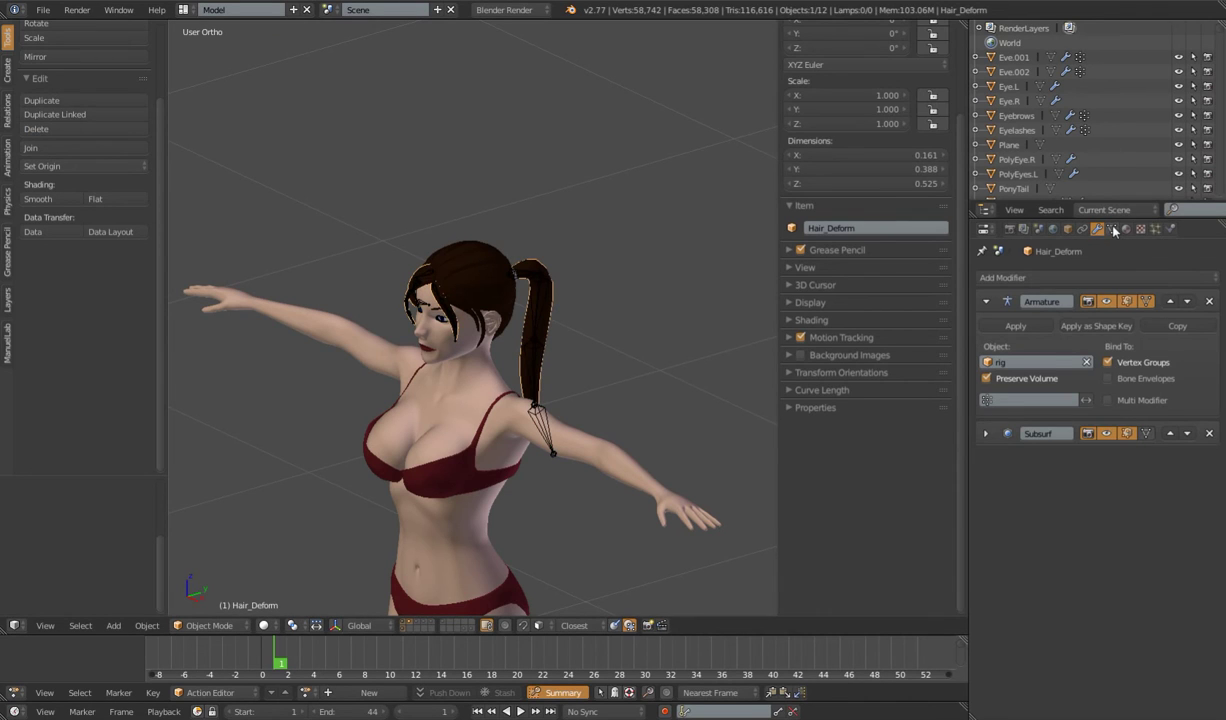
{"action": "left_click", "coordinate": [1111, 229]}
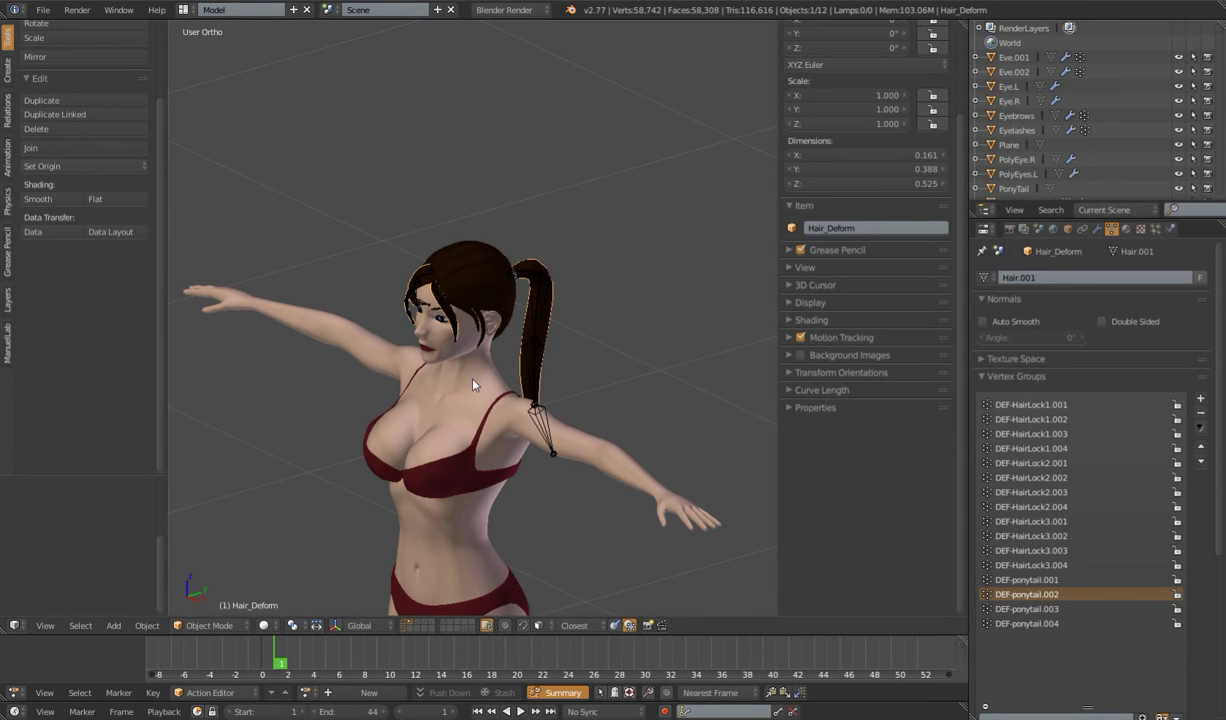
Select the rig and unhide all of its hidden bones in Pose Mode
{"action": "scroll", "coordinate": [460, 363], "scroll_direction": "down", "scroll_amount": 3}
{"action": "middle_click_drag", "start_coordinate": [504, 425], "coordinate": [510, 345], "text": "shift"}
{"action": "scroll", "coordinate": [567, 364], "scroll_direction": "up", "scroll_amount": 3}
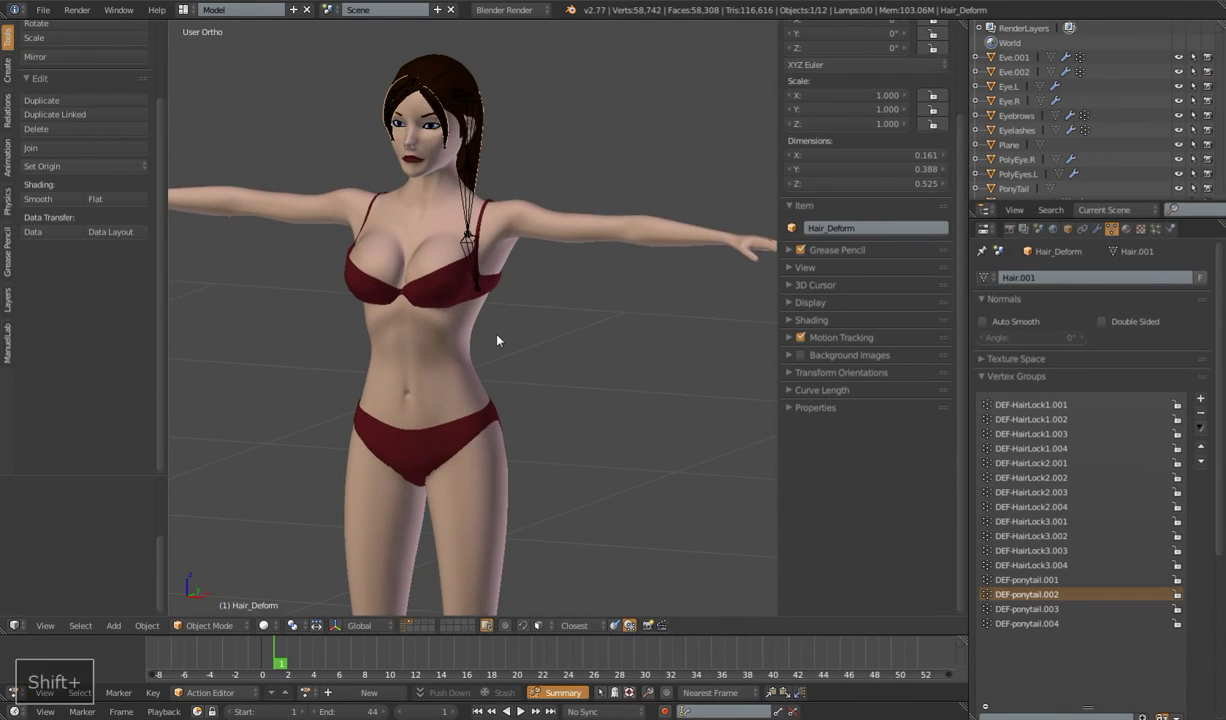
{"action": "right_click", "coordinate": [474, 256]}
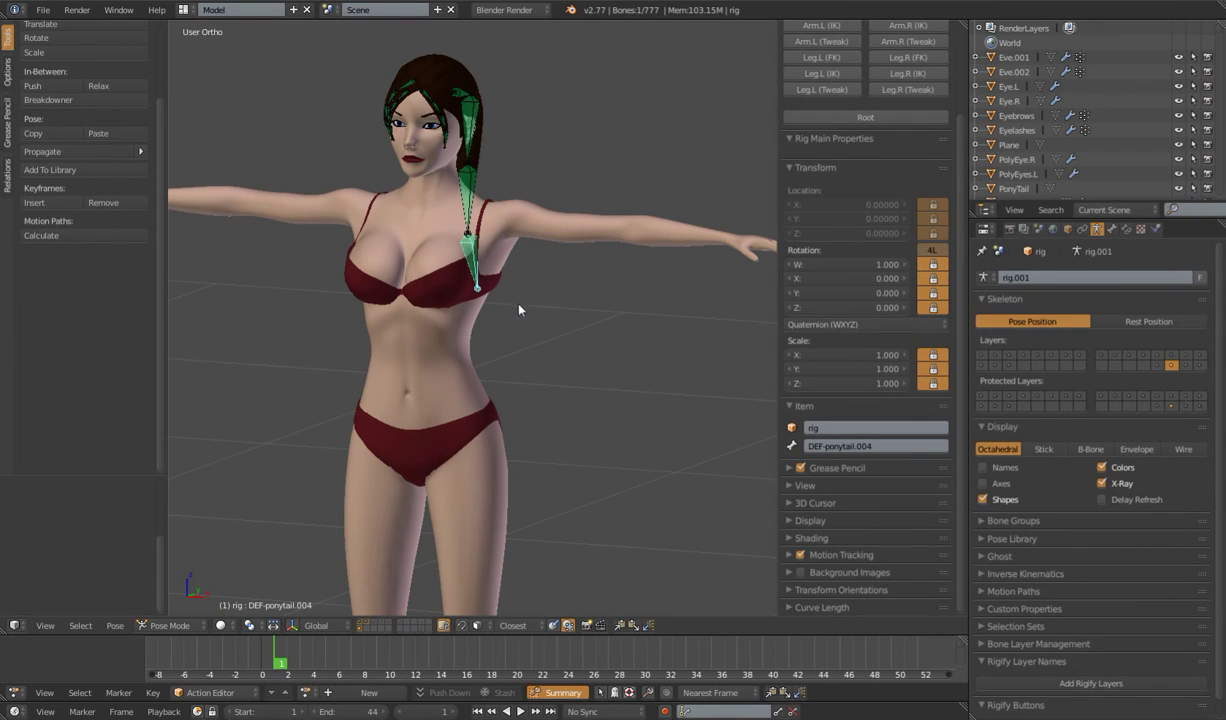
{"action": "key", "text": "alt+h"}
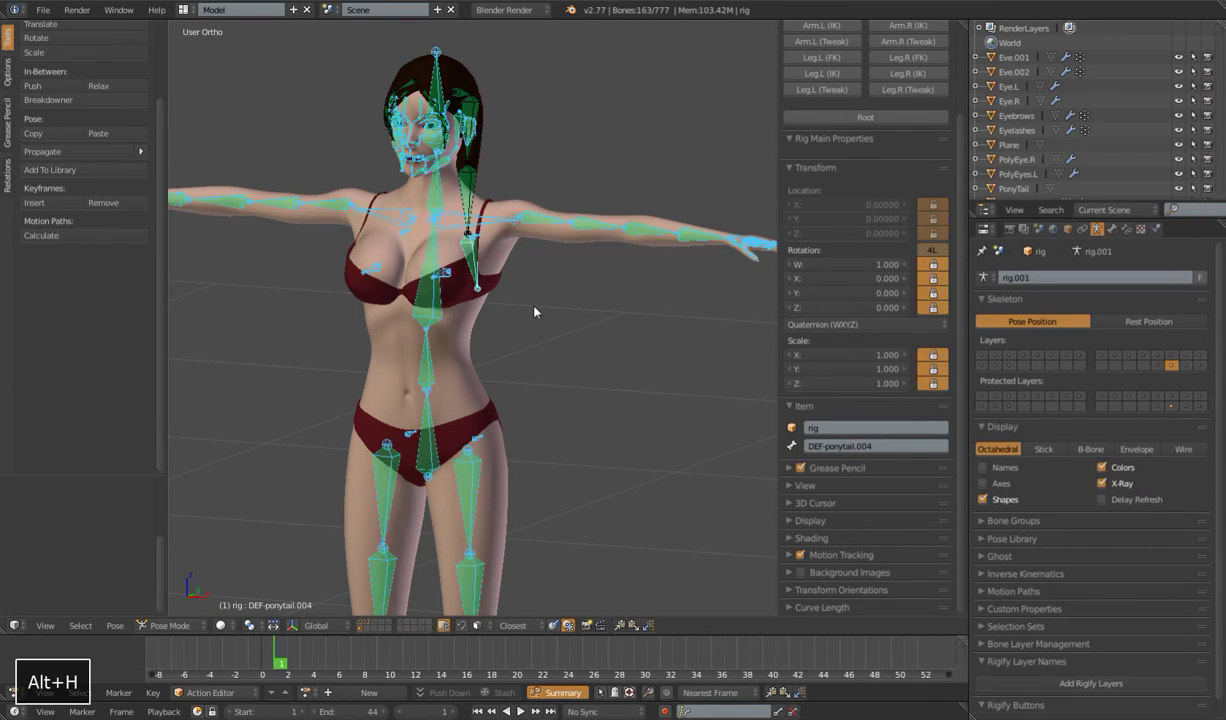
Compare the vertex groups of the Underwear mesh with those of the Eve body mesh
{"action": "scroll", "coordinate": [540, 323], "scroll_direction": "up", "scroll_amount": 2}
{"action": "mouse_move", "coordinate": [540, 323]}
{"action": "middle_mouse_down", "text": "shift"}
{"action": "mouse_move", "coordinate": [559, 354]}
{"action": "mouse_move", "coordinate": [548, 347]}
{"action": "middle_mouse_up", "text": "shift"}
{"action": "right_click", "coordinate": [514, 317]}
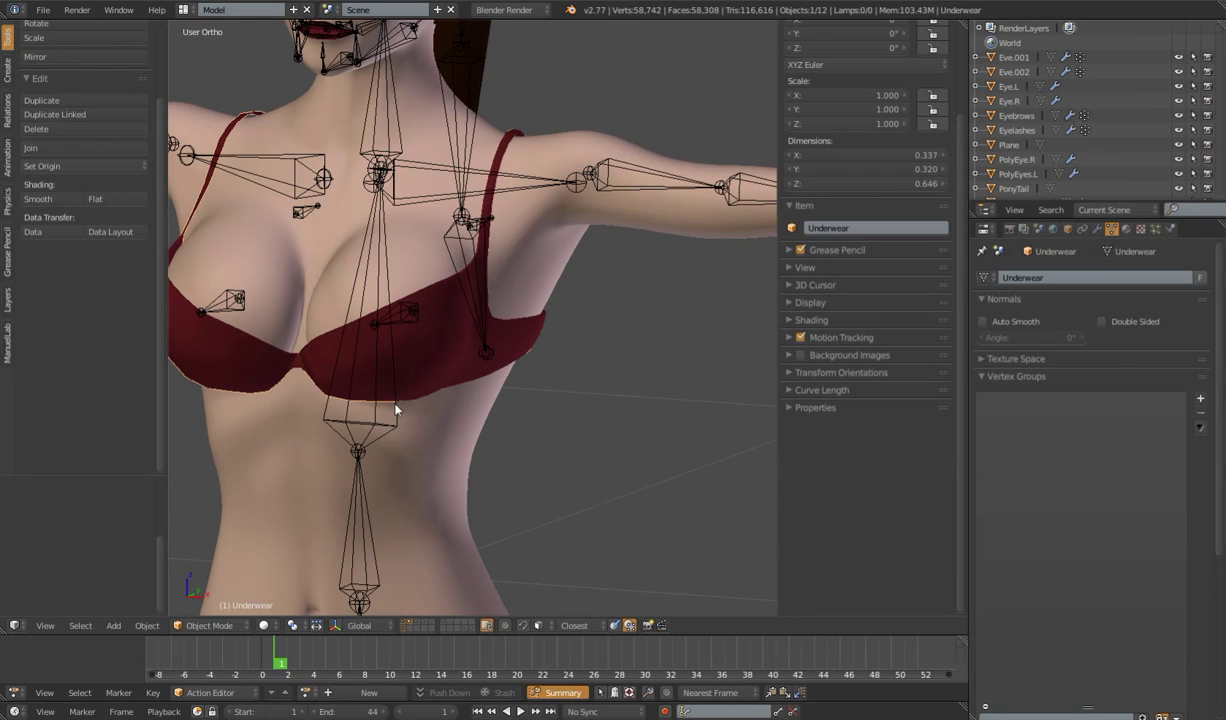
{"action": "right_click", "coordinate": [463, 440]}
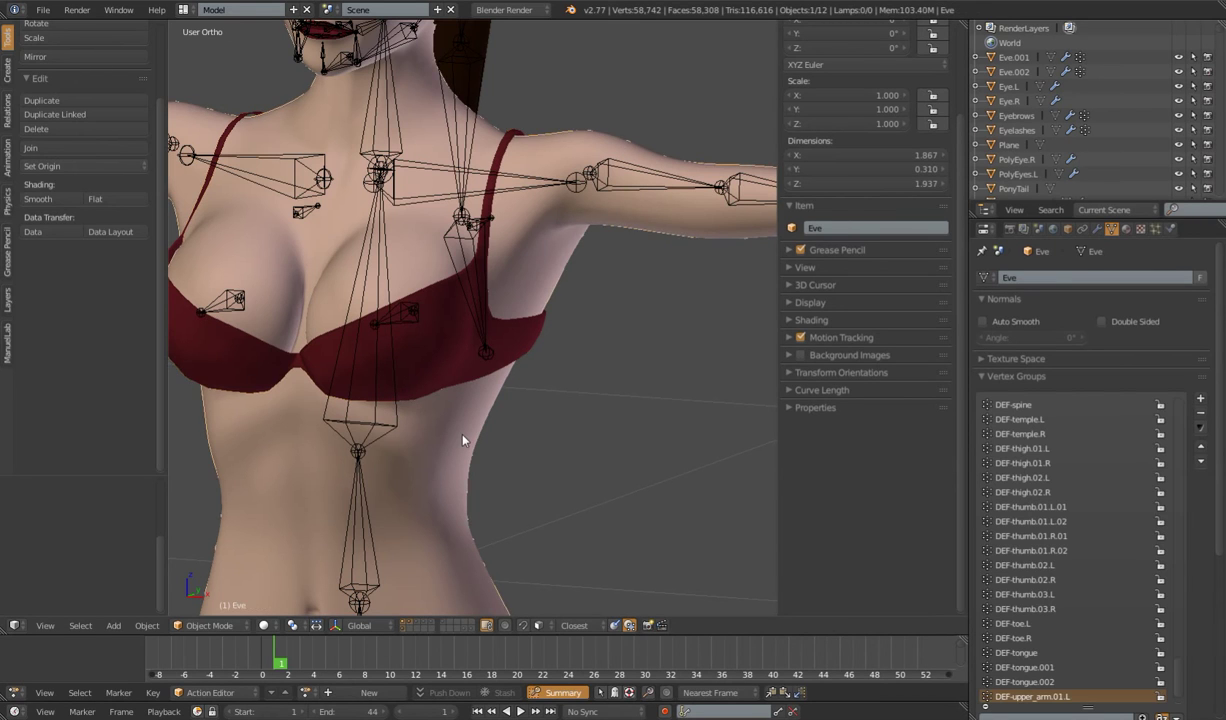
{"action": "scroll", "coordinate": [550, 368], "scroll_direction": "down", "scroll_amount": 4}
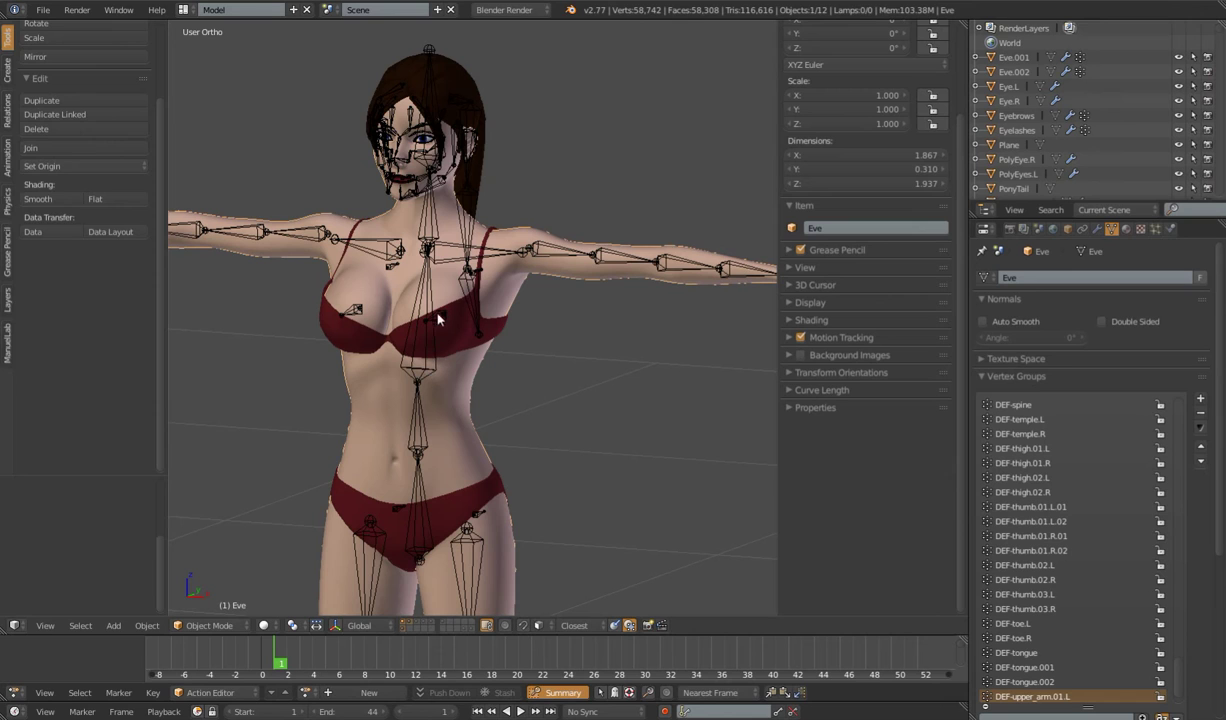
{"action": "scroll", "coordinate": [456, 355], "scroll_direction": "up", "scroll_amount": 3}
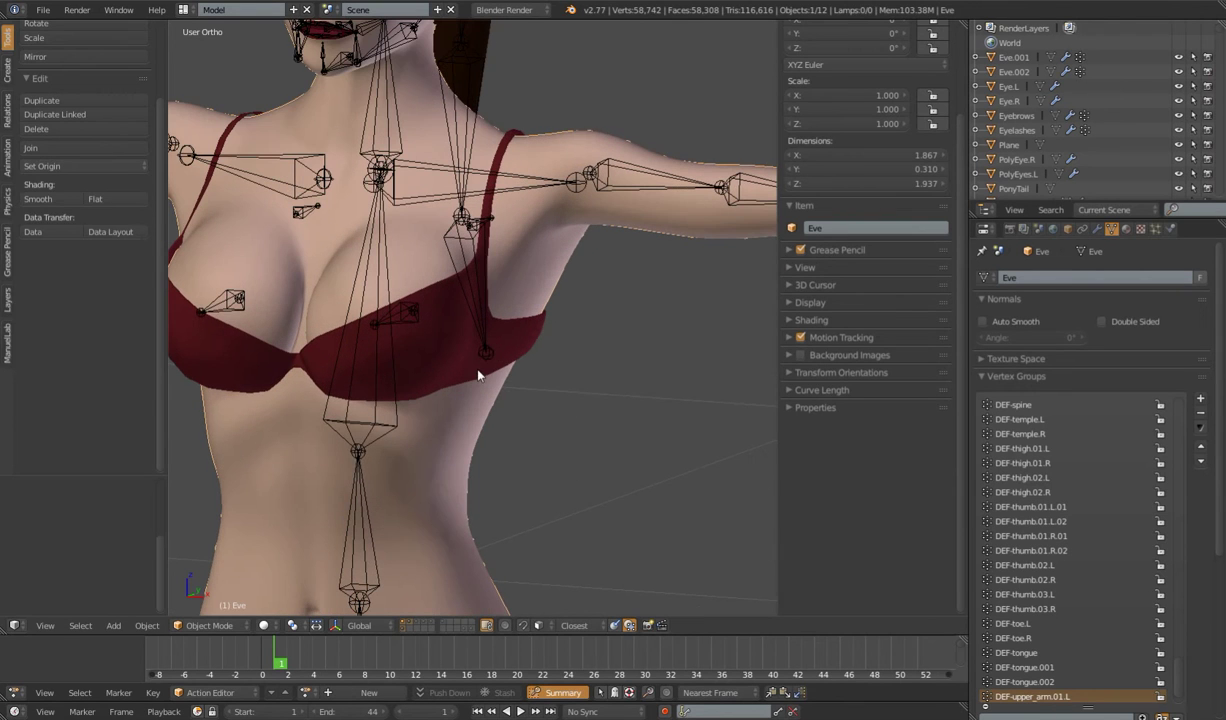
Parent the Underwear mesh to the rig with automatic weights and reselect the mesh to show its vertex groups
{"action": "right_click", "coordinate": [540, 338]}
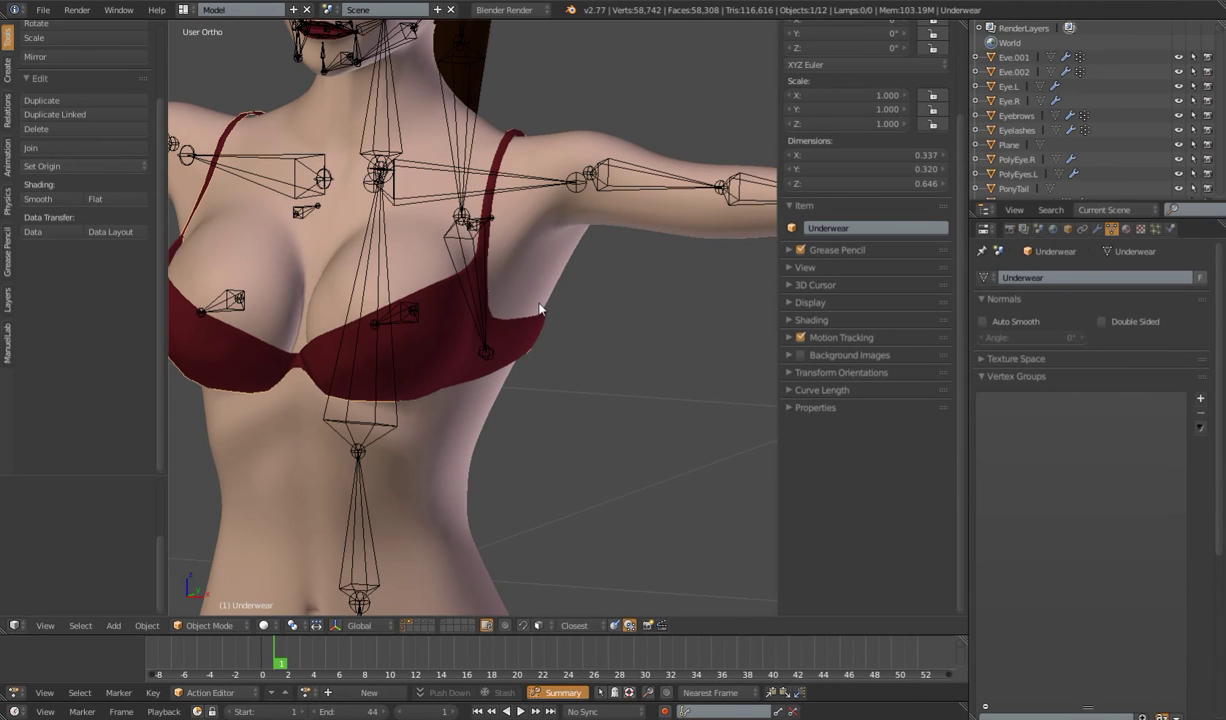
{"action": "right_click", "coordinate": [380, 355]}
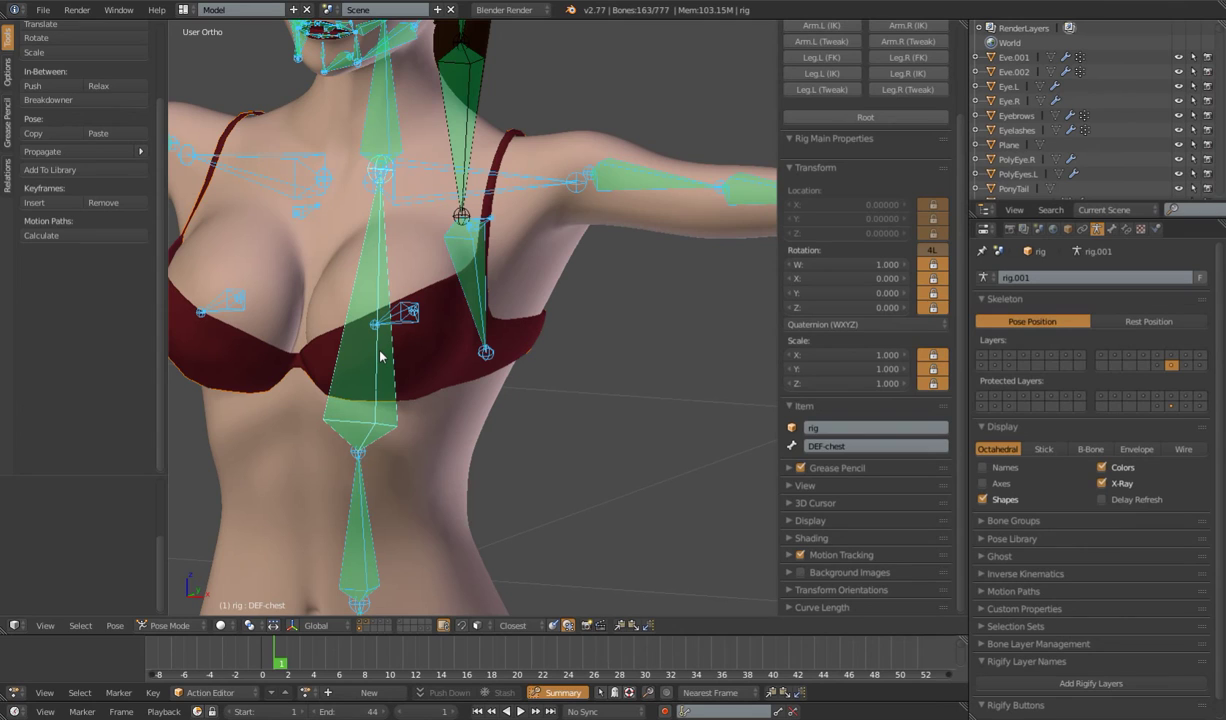
{"action": "key", "text": "ctrl+p"}
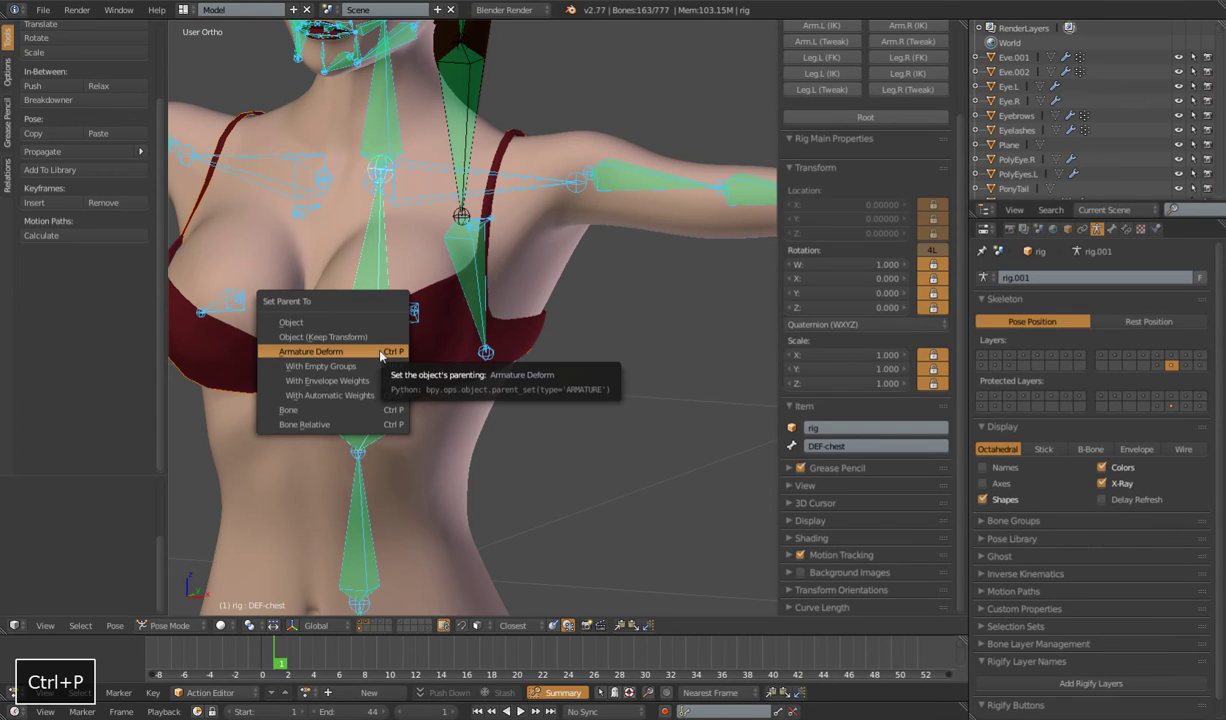
{"action": "left_click", "coordinate": [340, 395]}
{"action": "scroll", "coordinate": [508, 342], "scroll_direction": "down", "scroll_amount": 4}
{"action": "right_click", "coordinate": [486, 322]}
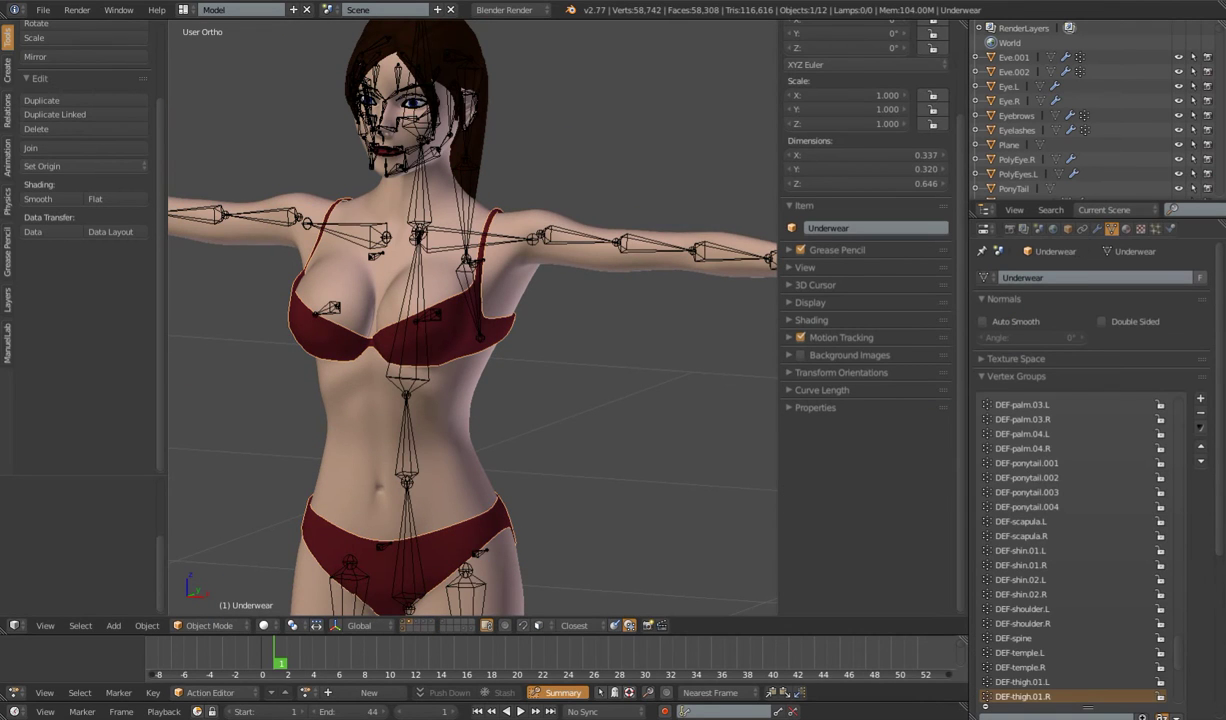
Hide the Eve body mesh and the Underwear mesh
{"action": "scroll", "coordinate": [475, 368], "scroll_direction": "down", "scroll_amount": 3}
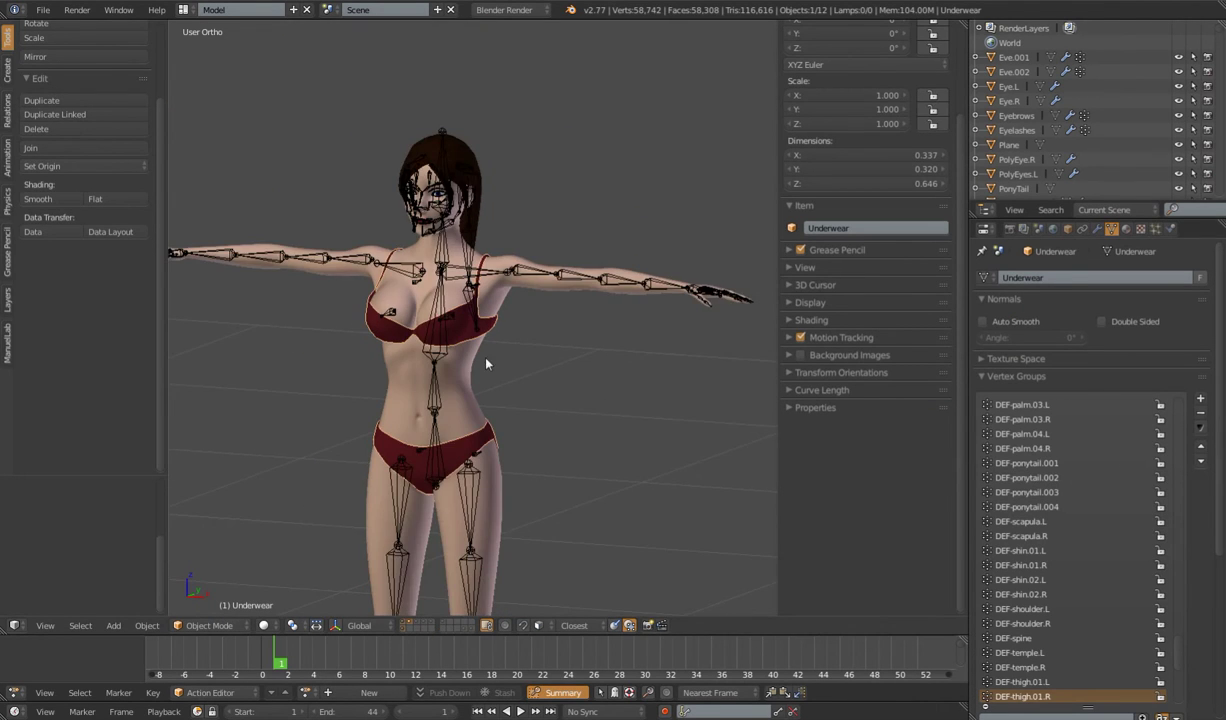
{"action": "key", "text": "h"}
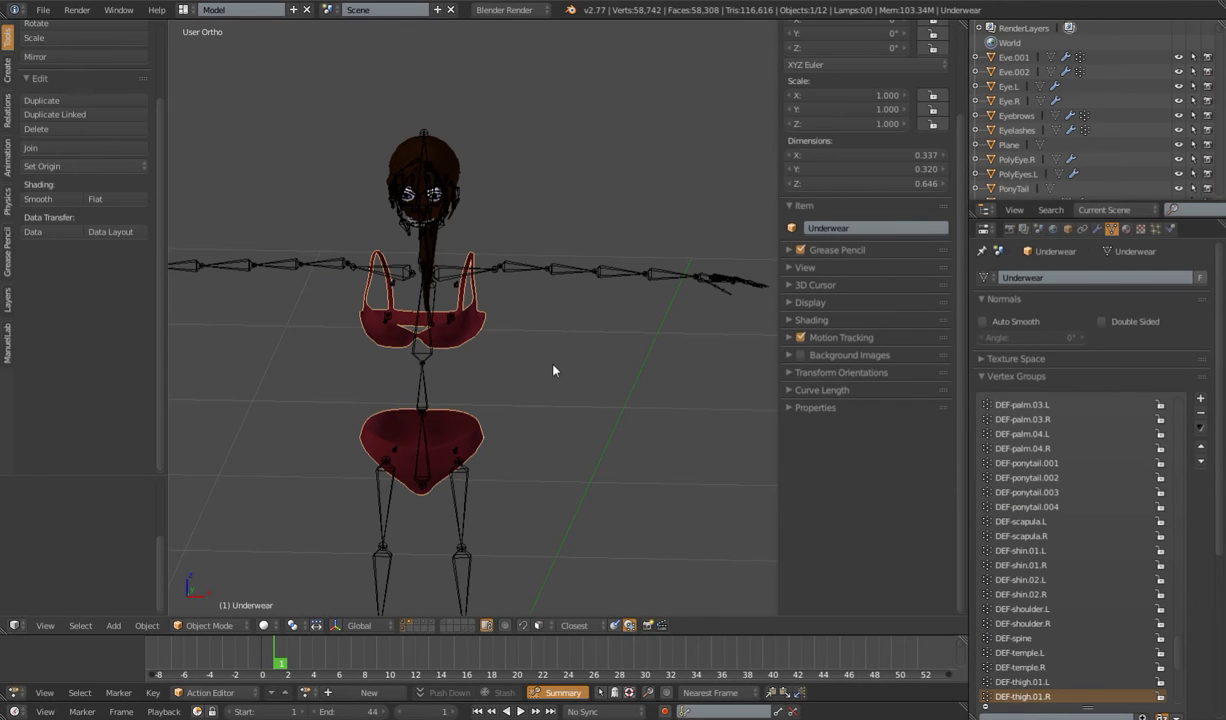
{"action": "key", "text": "h"}
Hide the Hair_Scalp mesh and the Hair_Deform mesh
{"action": "middle_click_drag", "start_coordinate": [558, 369], "coordinate": [520, 554]}
{"action": "scroll", "coordinate": [557, 392], "scroll_direction": "up", "scroll_amount": 3}
{"action": "right_click", "coordinate": [523, 264]}
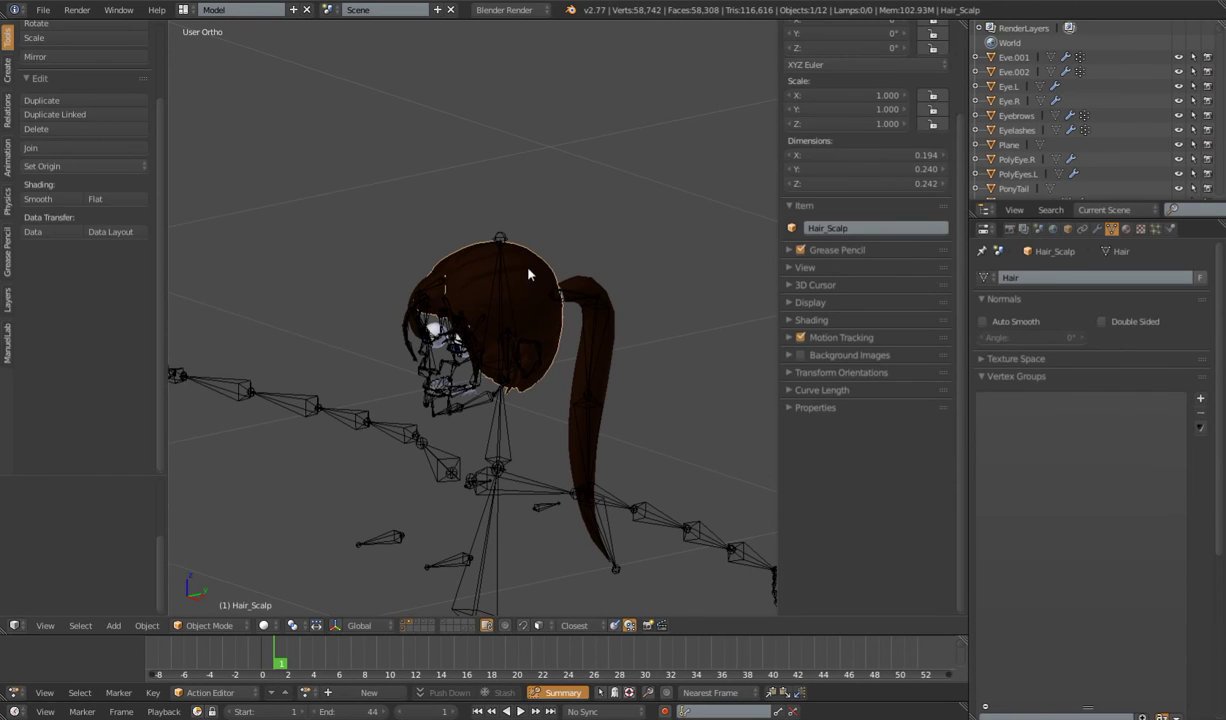
{"action": "key", "text": "h"}
{"action": "right_click", "coordinate": [584, 286]}
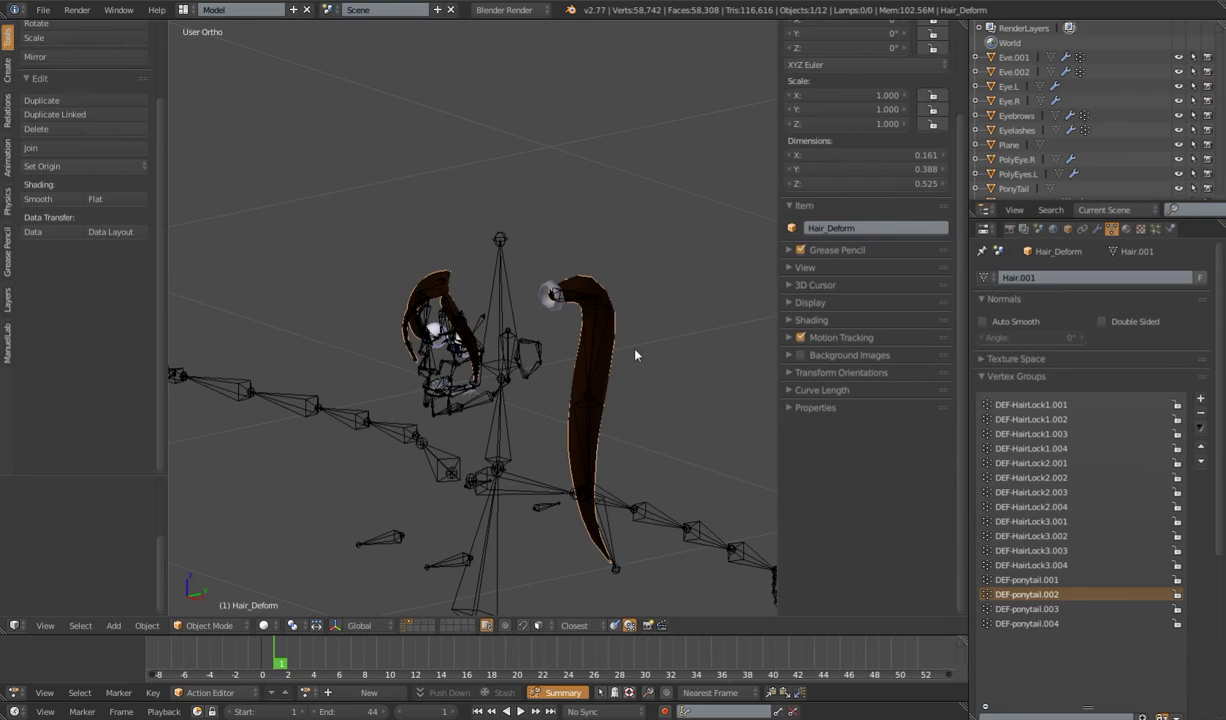
{"action": "key", "text": "h"}
Parent the PonyTail mesh at the back of the head to the rig's DEF-head bone using Bone parenting
{"action": "middle_click_drag", "start_coordinate": [630, 347], "coordinate": [571, 361]}
{"action": "scroll", "coordinate": [462, 436], "scroll_direction": "up", "scroll_amount": 4}
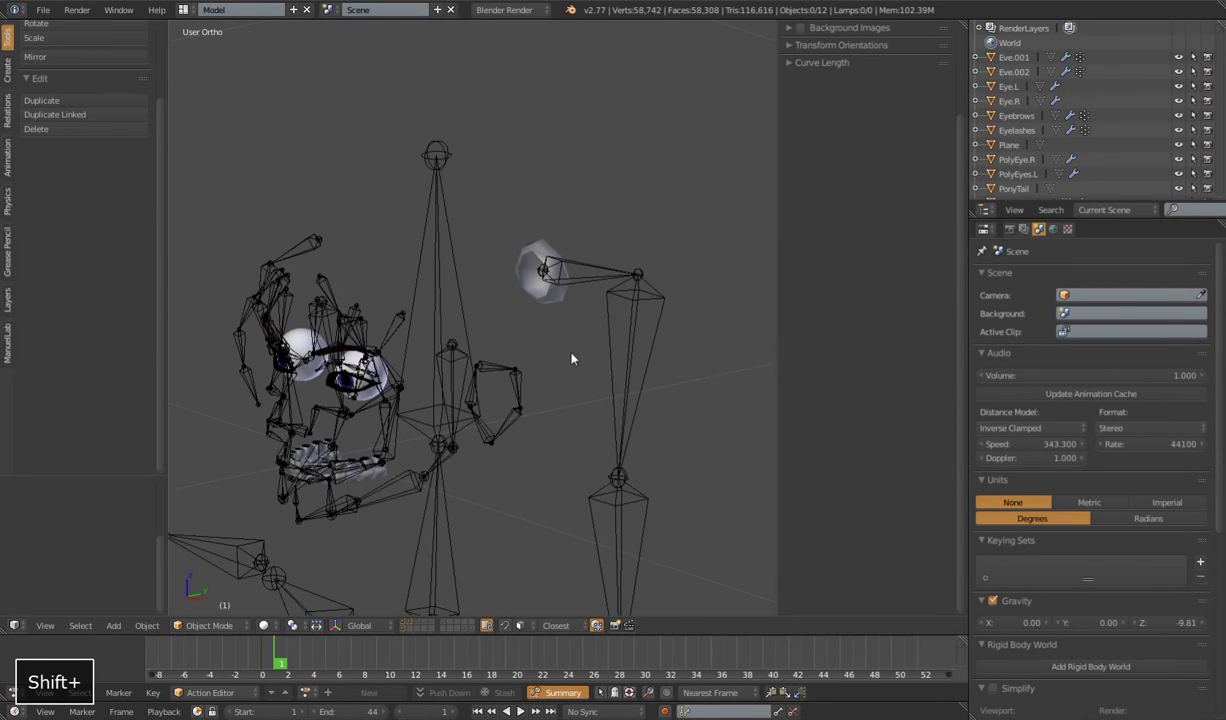
{"action": "scroll", "coordinate": [574, 356], "scroll_direction": "up", "scroll_amount": 2}
{"action": "right_click", "coordinate": [540, 215]}
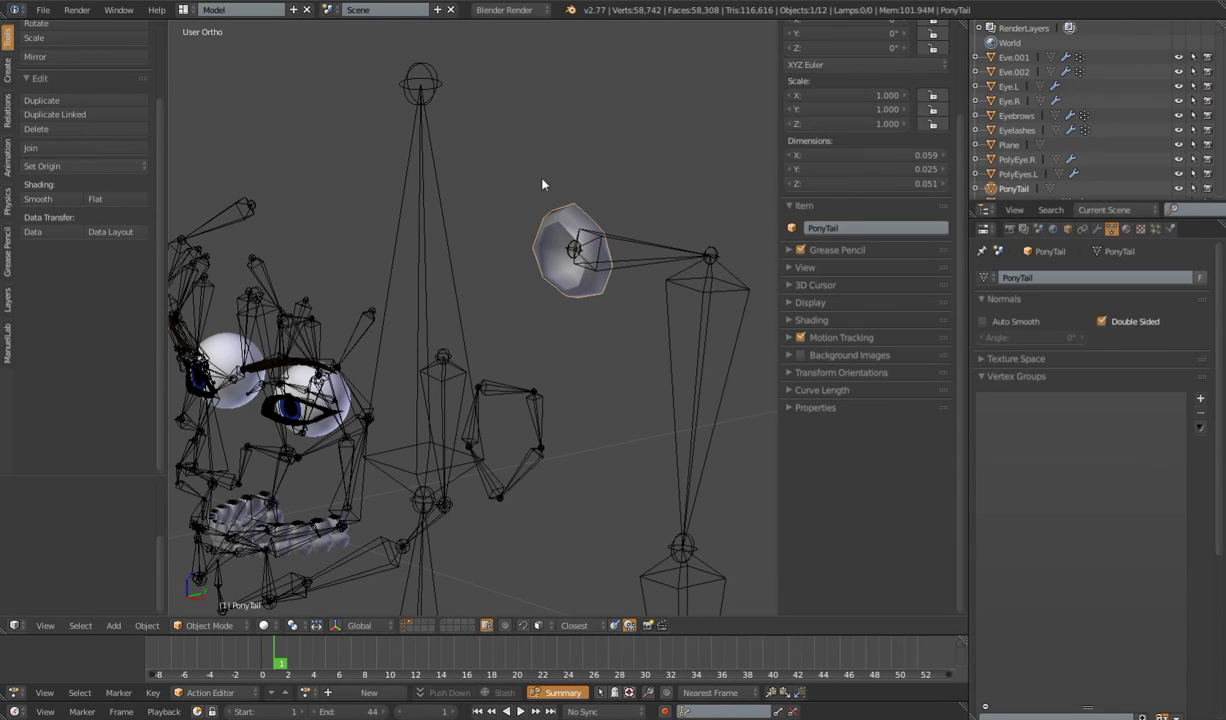
{"action": "right_click", "coordinate": [420, 210]}
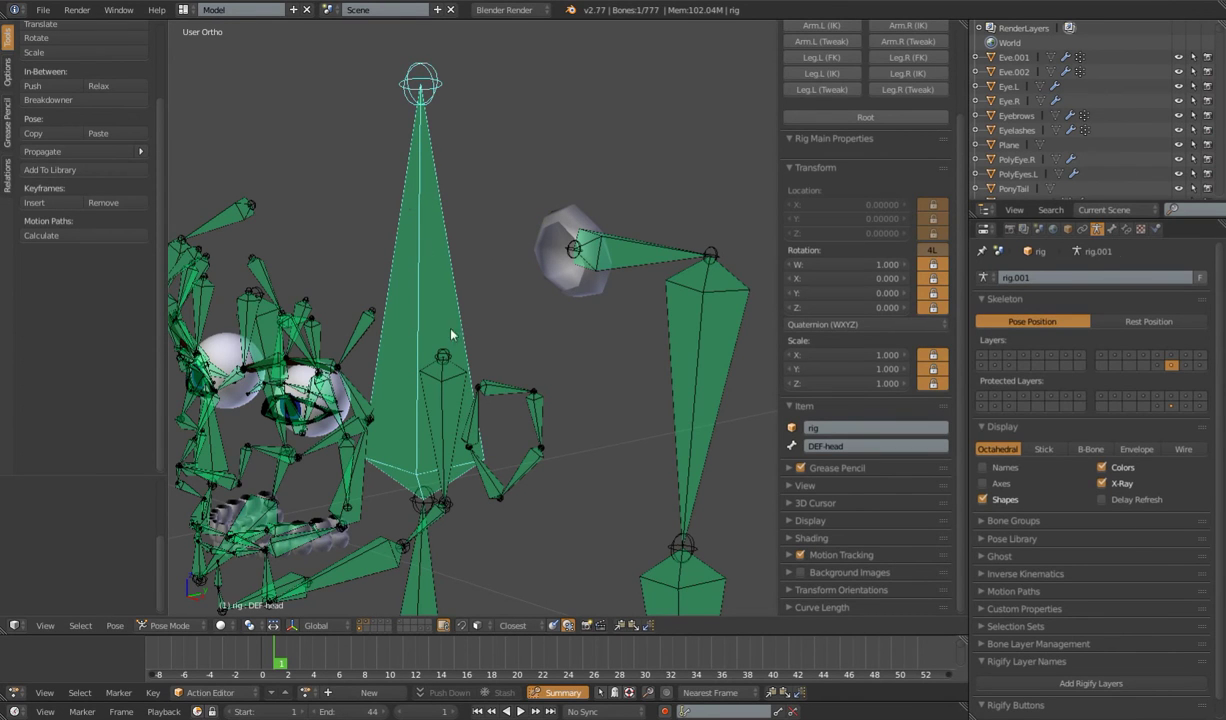
{"action": "right_click", "coordinate": [548, 220]}
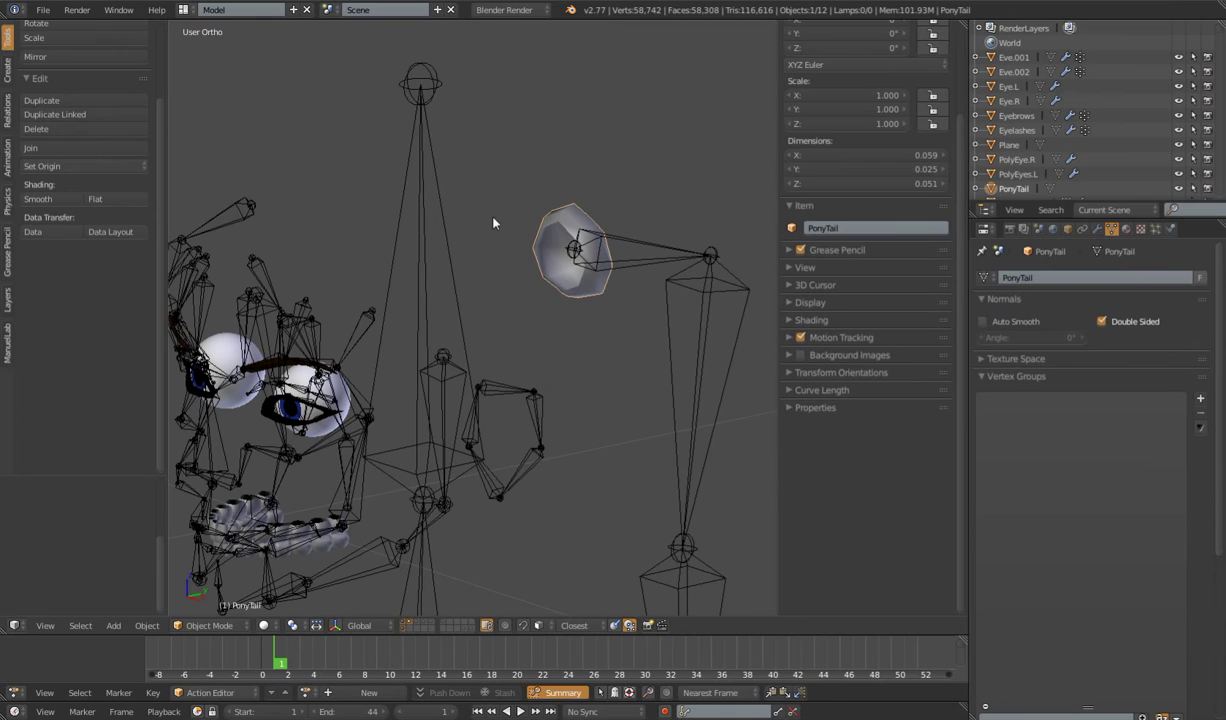
{"action": "right_click", "coordinate": [416, 220], "text": "shift"}
{"action": "key", "text": "ctrl+p"}
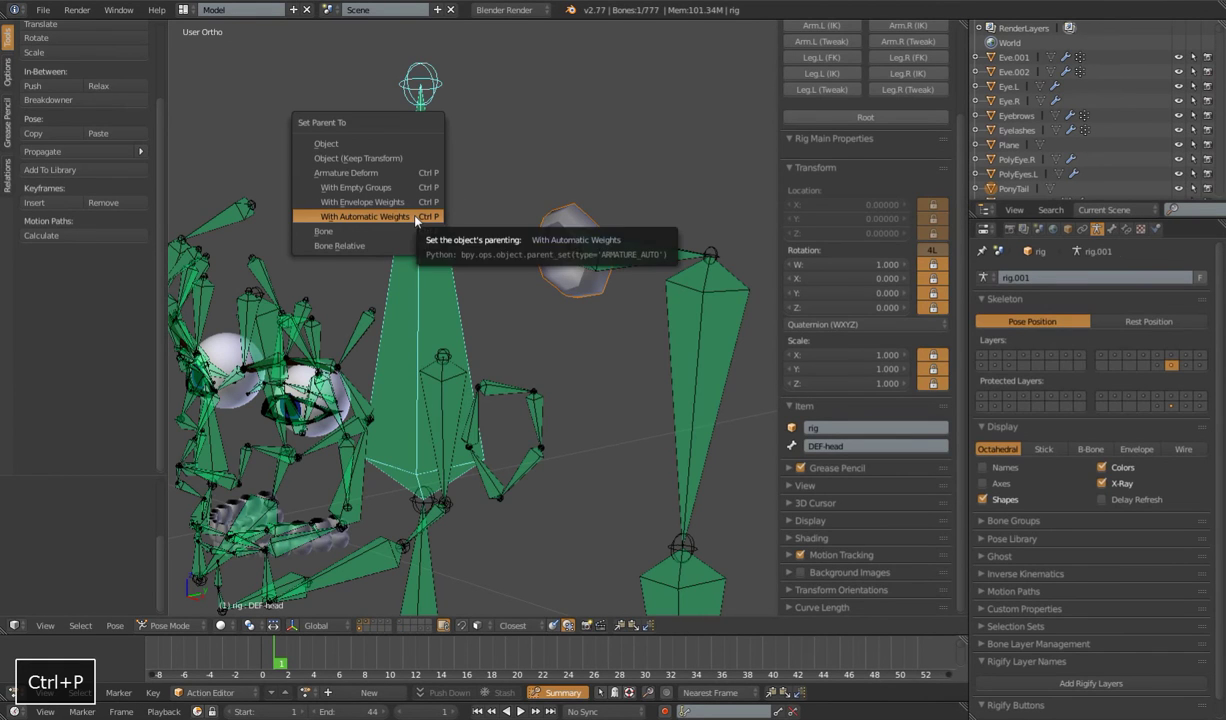
{"action": "left_click", "coordinate": [403, 232]}
Return the rig to Object Mode and hide the PonyTail mesh
{"action": "scroll", "coordinate": [403, 233], "scroll_direction": "down", "scroll_amount": 4}
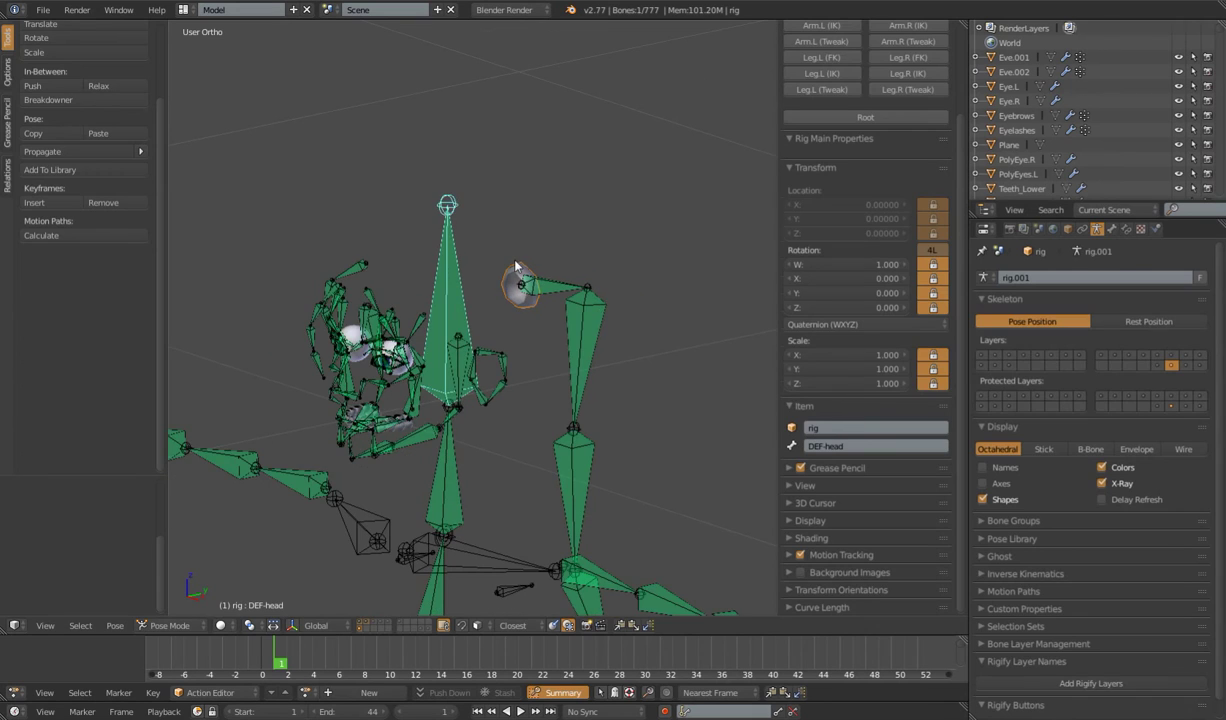
{"action": "key", "text": "ctrl+Tab"}
{"action": "key", "text": "h"}
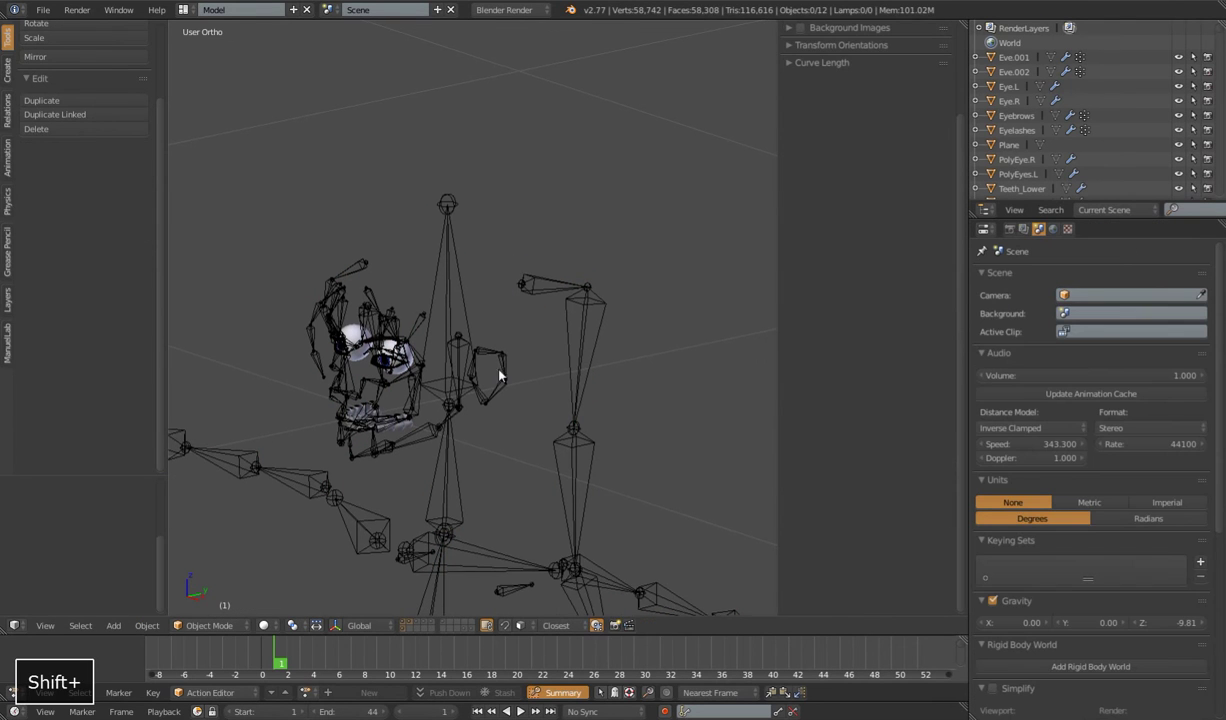
Select the Teeth_Upper mesh inside the mouth
{"action": "middle_click_drag", "start_coordinate": [499, 375], "coordinate": [600, 235], "text": "shift"}
{"action": "scroll", "coordinate": [569, 298], "scroll_direction": "up", "scroll_amount": 4}
{"action": "scroll", "coordinate": [575, 315], "scroll_direction": "up", "scroll_amount": 1}
{"action": "middle_click_drag", "start_coordinate": [586, 332], "coordinate": [589, 443], "text": "shift"}
{"action": "middle_click_drag", "start_coordinate": [589, 443], "coordinate": [564, 389]}
{"action": "scroll", "coordinate": [562, 389], "scroll_direction": "up", "scroll_amount": 4}
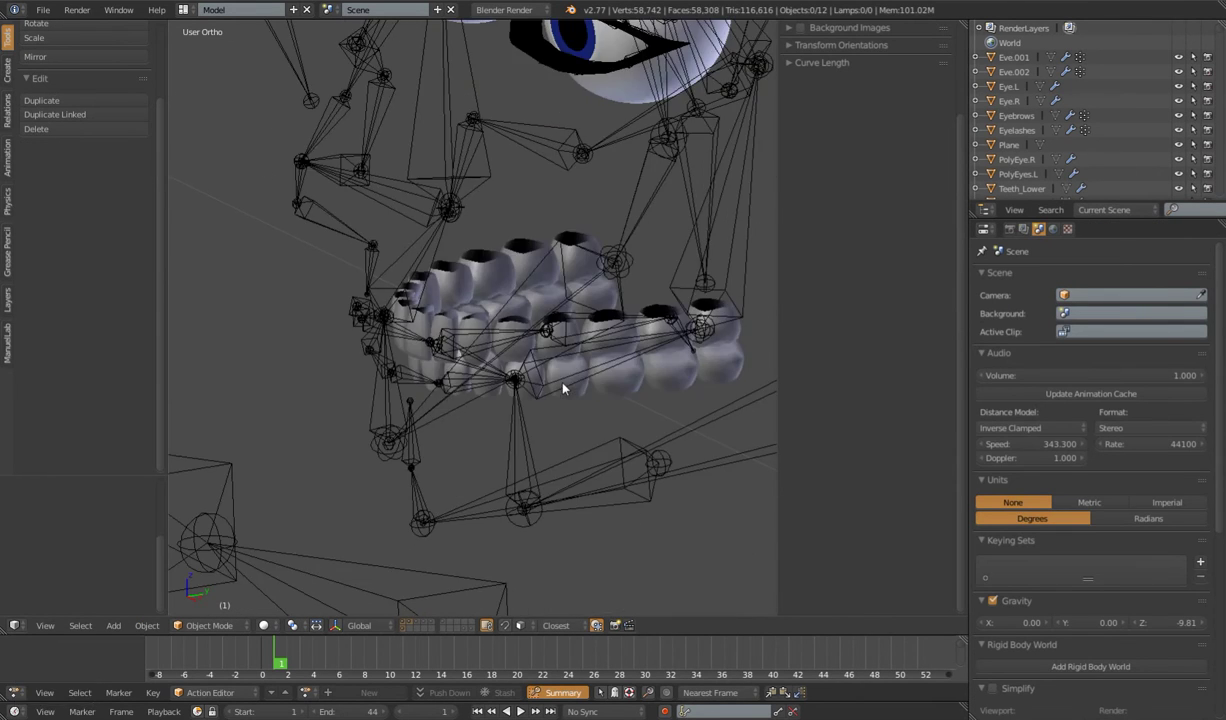
{"action": "right_click", "coordinate": [545, 291]}
{"action": "middle_click_drag", "start_coordinate": [567, 321], "coordinate": [518, 321], "text": "shift"}
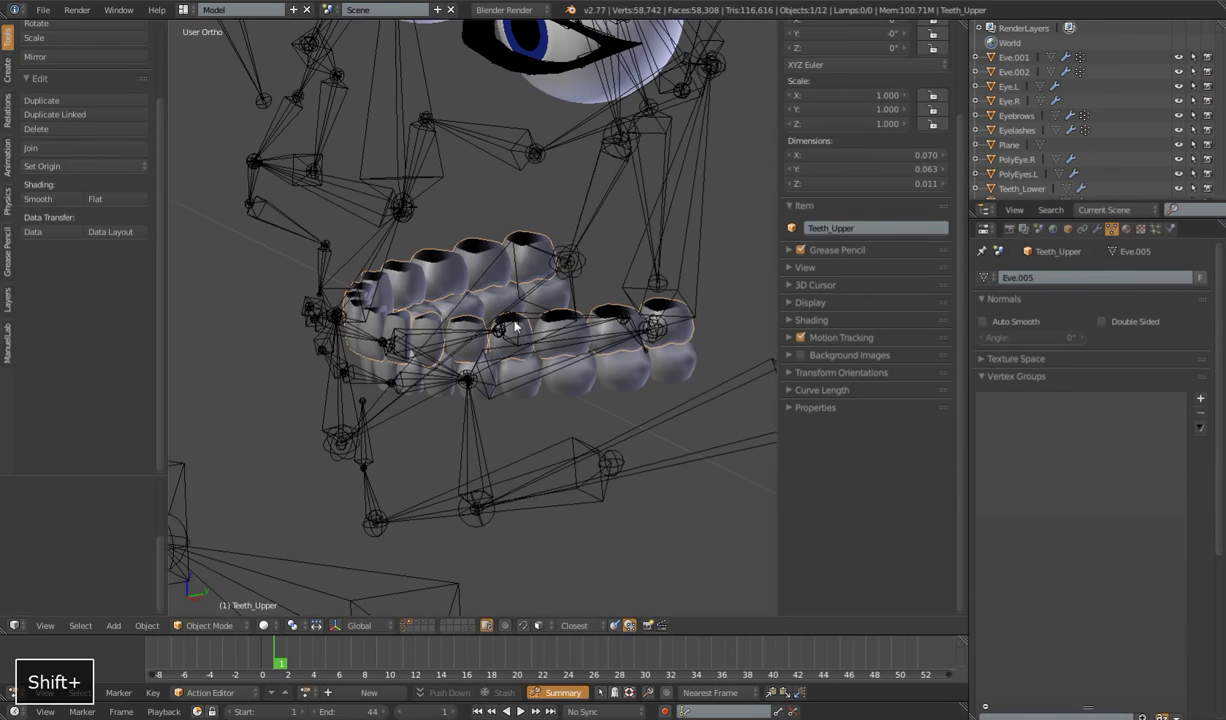
Show only the Head control layer of the rig, turning off the deform bones, both face layers and the Hair layer
{"action": "right_click", "coordinate": [632, 436]}
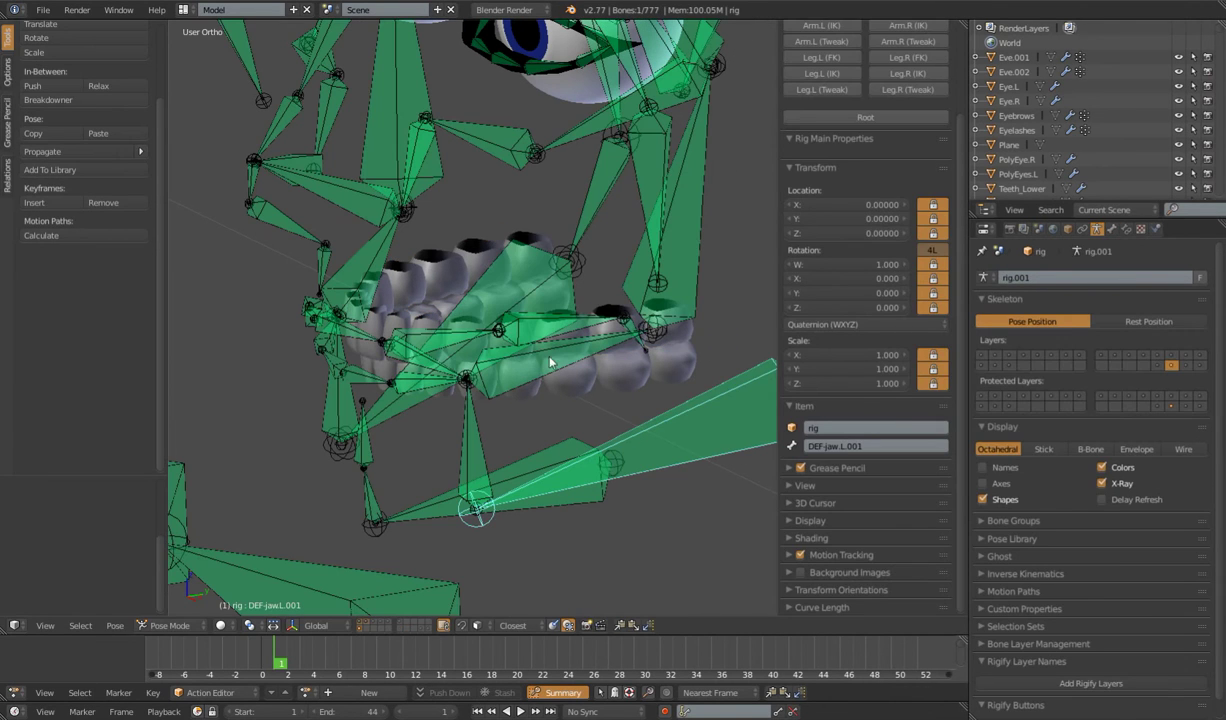
{"action": "scroll", "coordinate": [880, 150], "scroll_direction": "up", "scroll_amount": 3}
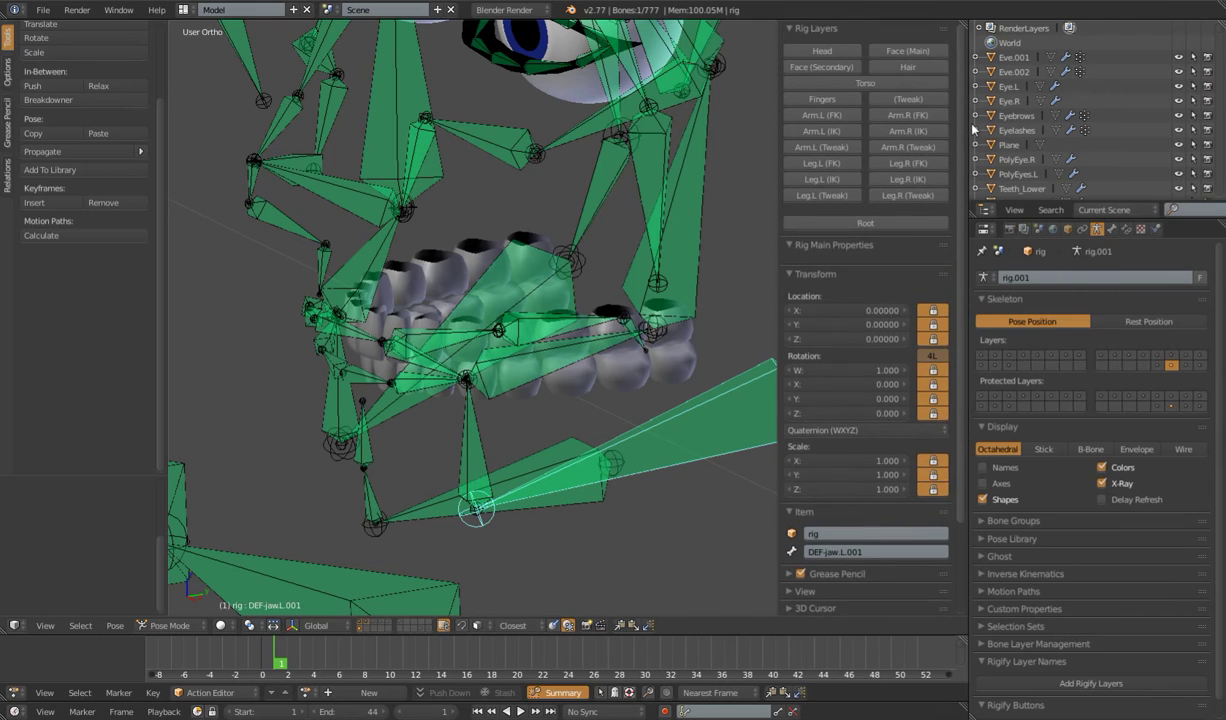
{"action": "left_click", "coordinate": [838, 66], "text": "shift"}
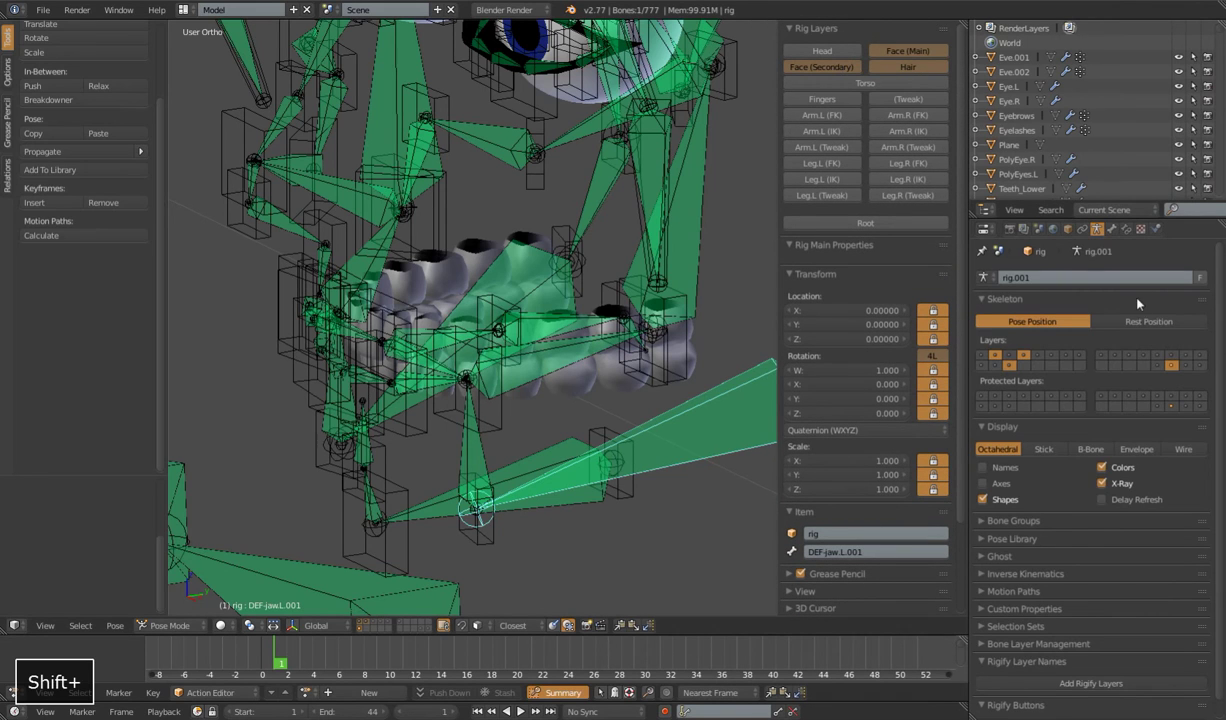
{"action": "left_click", "coordinate": [1172, 364], "text": "shift"}
{"action": "middle_click_drag", "start_coordinate": [680, 310], "coordinate": [650, 342]}
{"action": "left_click", "coordinate": [822, 58], "text": "shift"}
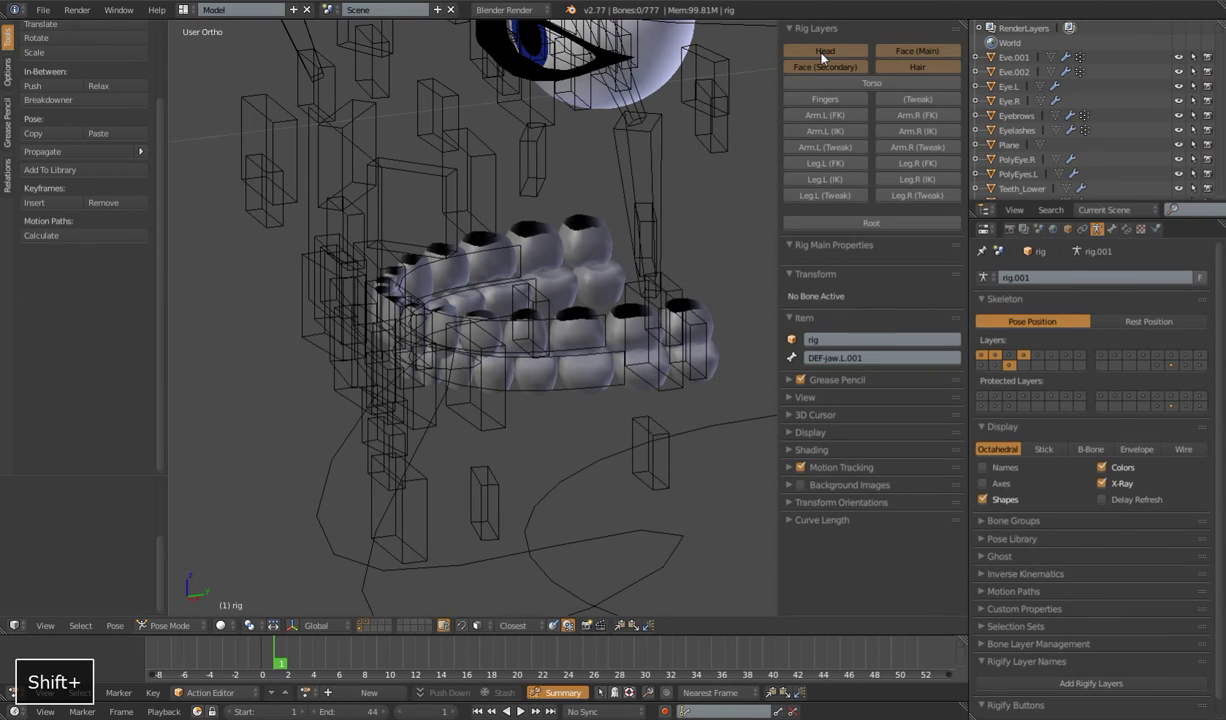
{"action": "left_click", "coordinate": [886, 56], "text": "shift"}
{"action": "left_click", "coordinate": [893, 69], "text": "shift"}
{"action": "left_click", "coordinate": [865, 70], "text": "shift"}
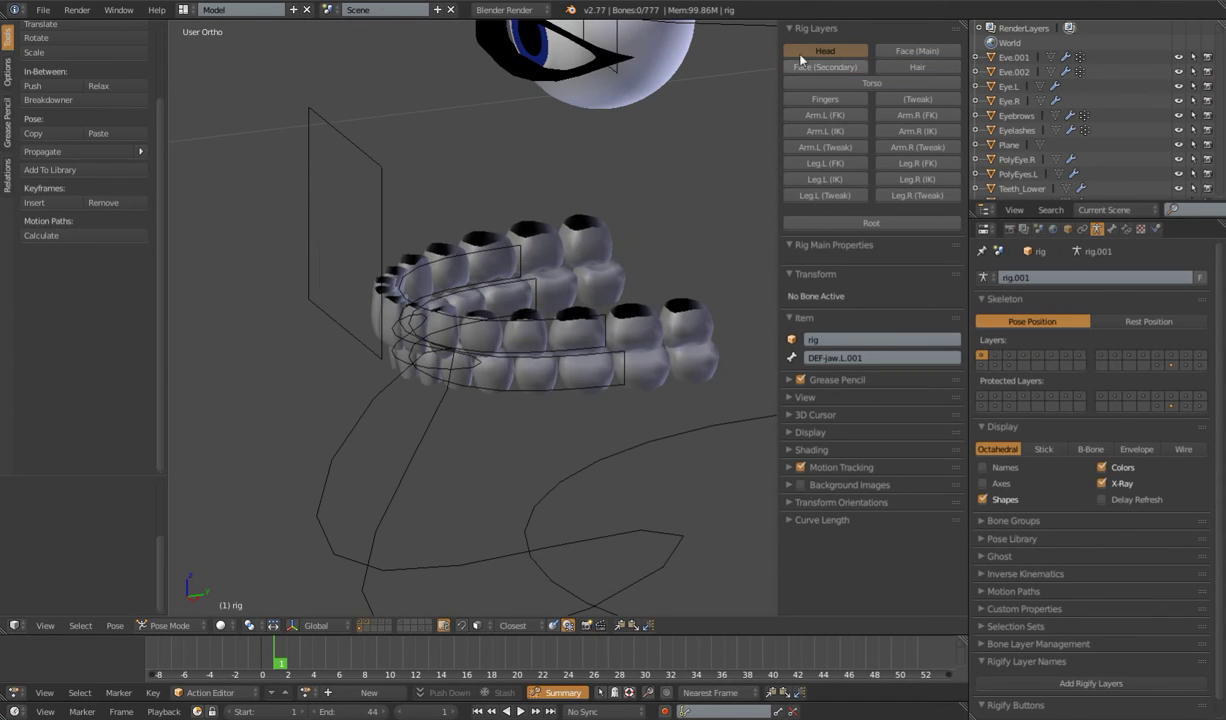
Select the upper and lower teeth control bones in turn to check which bone drives each row of teeth
{"action": "middle_click_drag", "start_coordinate": [575, 325], "coordinate": [537, 268]}
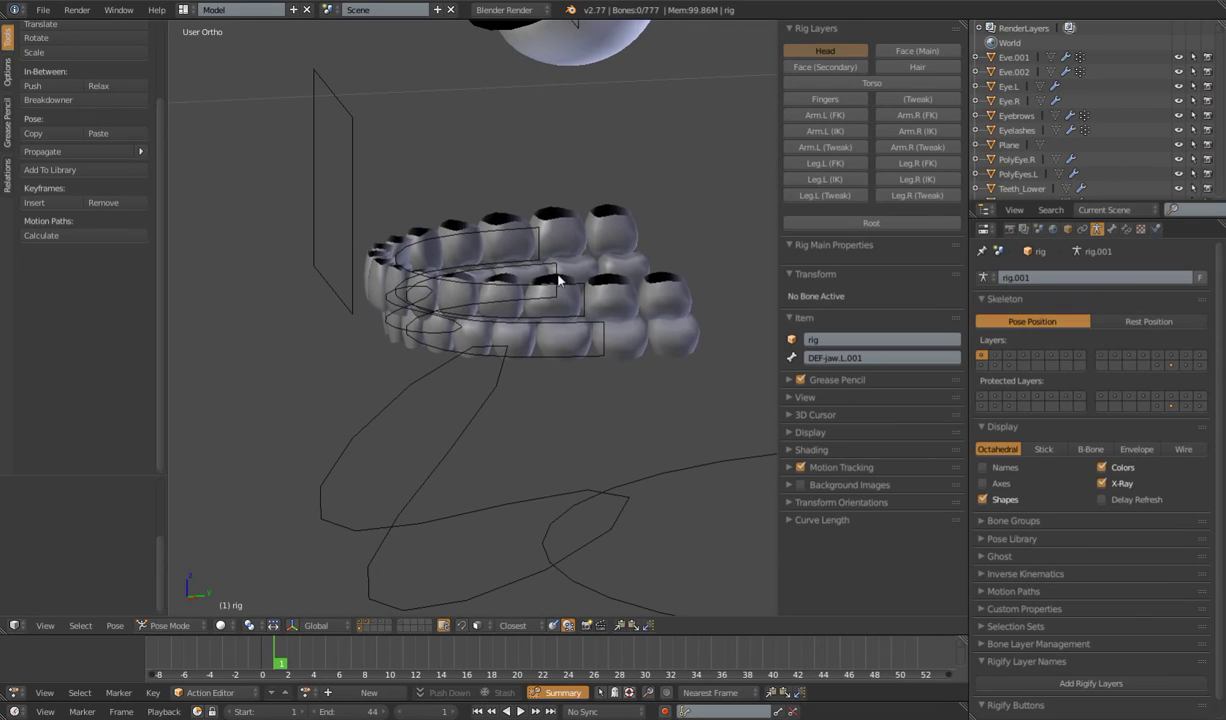
{"action": "right_click", "coordinate": [517, 244]}
{"action": "key", "text": "r"}
{"action": "key", "text": "Escape"}
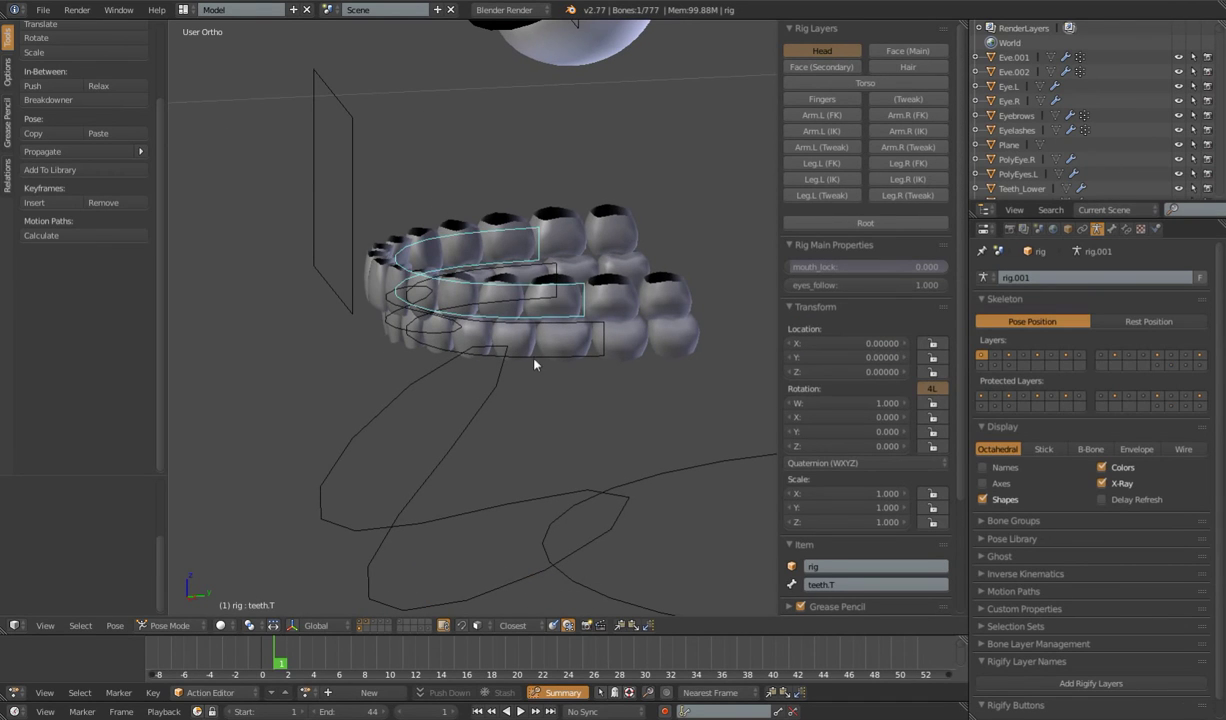
{"action": "right_click", "coordinate": [567, 362]}
{"action": "middle_click_drag", "start_coordinate": [559, 357], "coordinate": [490, 419], "text": "shift"}
{"action": "scroll", "coordinate": [490, 419], "scroll_direction": "up", "scroll_amount": 3}
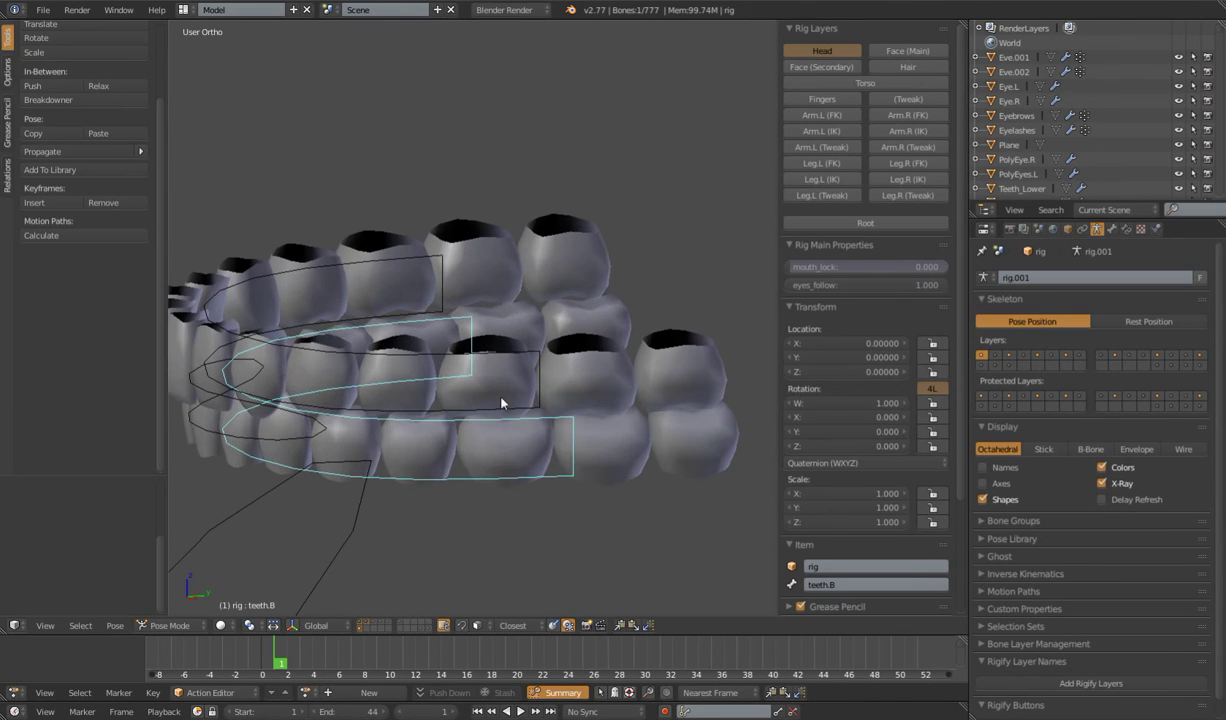
Parent the Teeth_Upper mesh to the rig's teeth.T bone and hide the mesh
{"action": "key", "text": "ctrl+Tab"}
{"action": "right_click", "coordinate": [497, 261]}
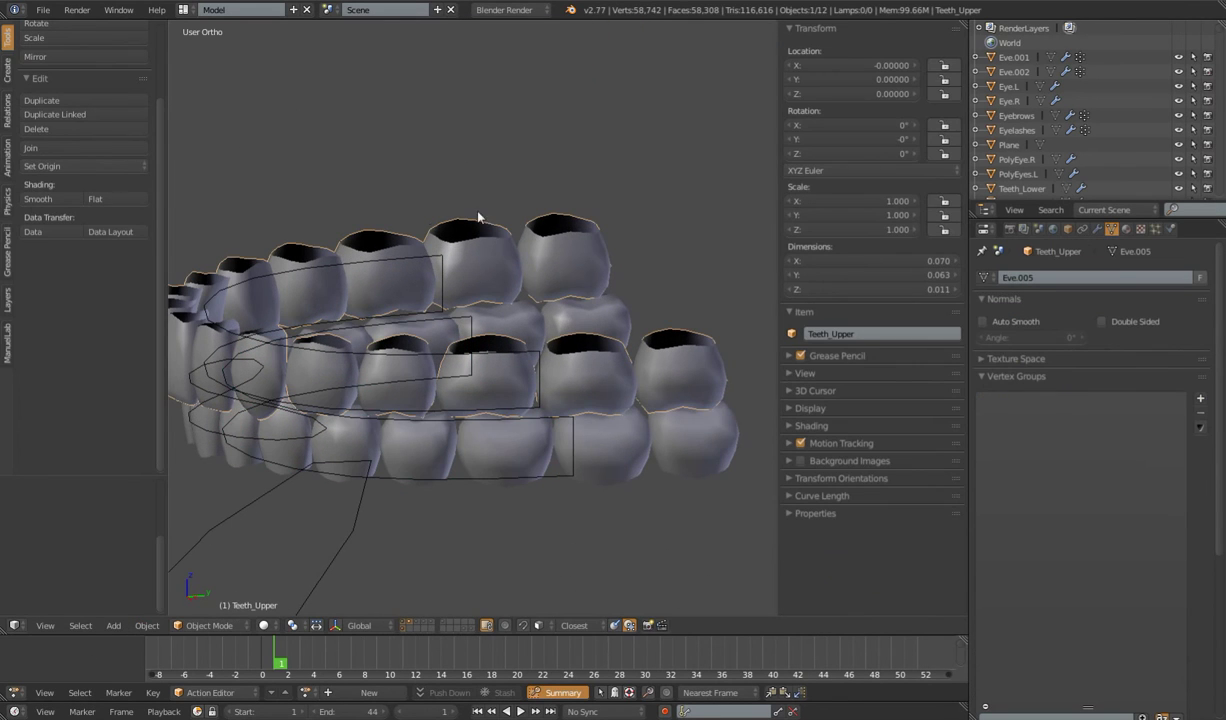
{"action": "right_click", "coordinate": [431, 262], "text": "shift"}
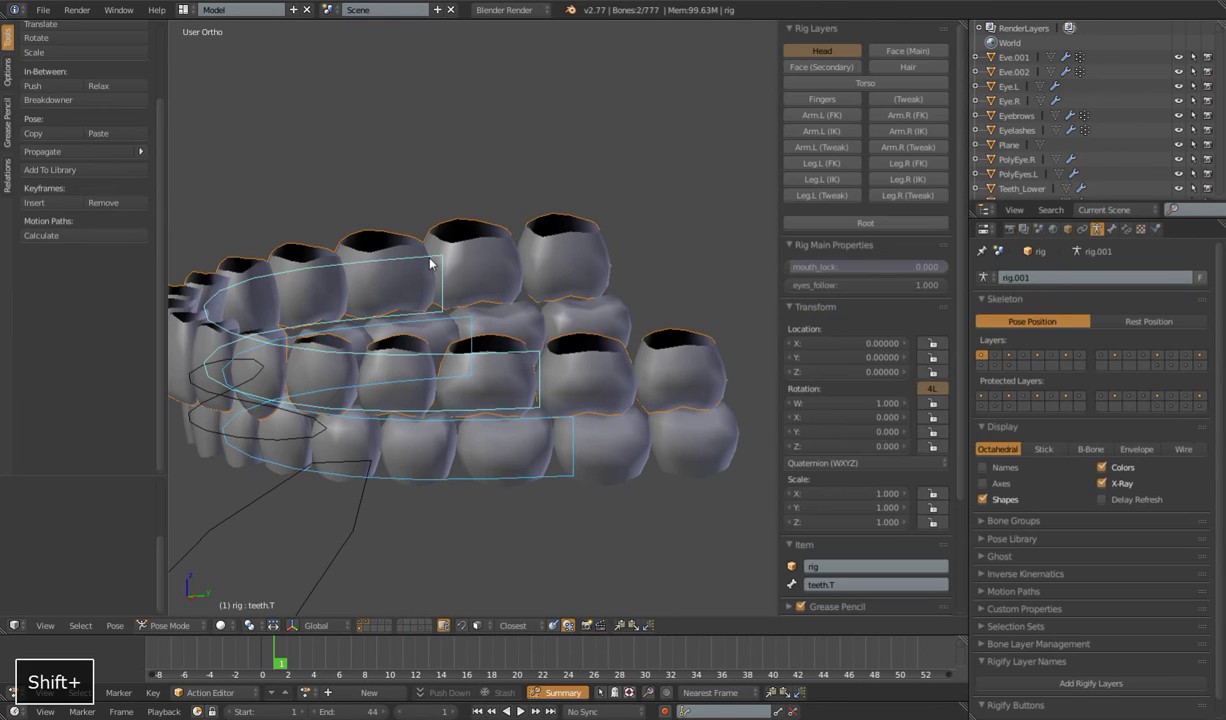
{"action": "right_click", "coordinate": [431, 262], "text": "shift"}
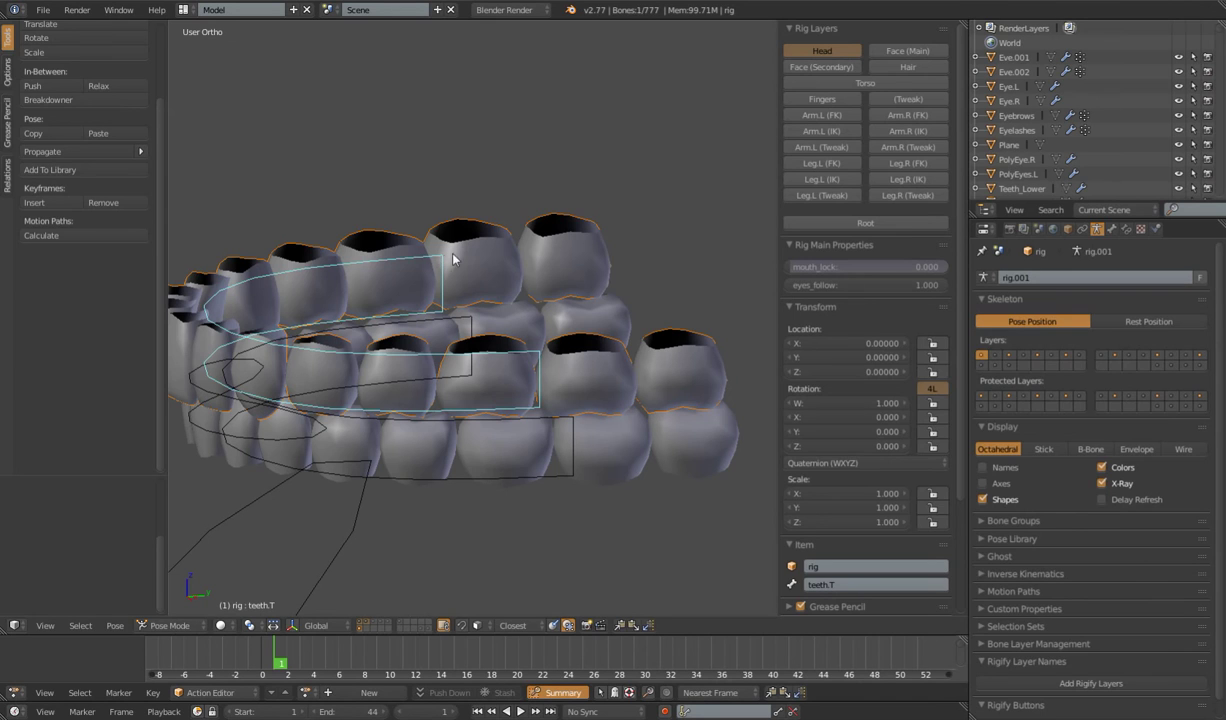
{"action": "right_click", "coordinate": [470, 252]}
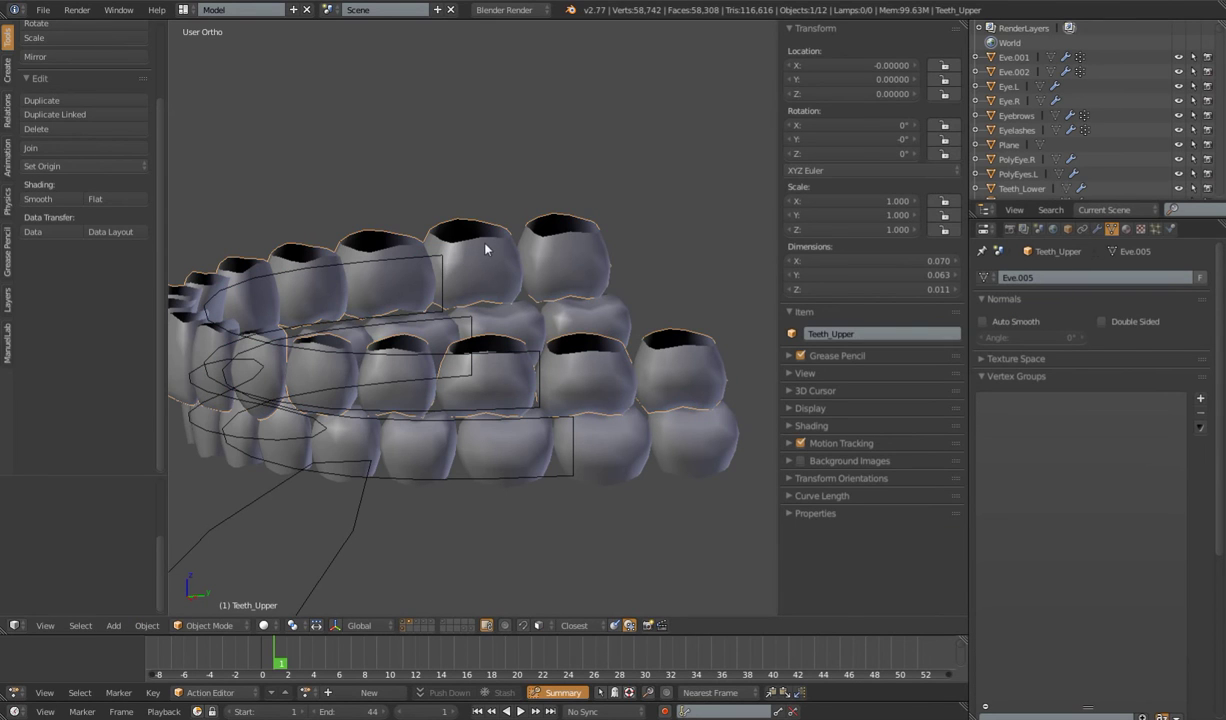
{"action": "right_click", "coordinate": [431, 262], "text": "shift"}
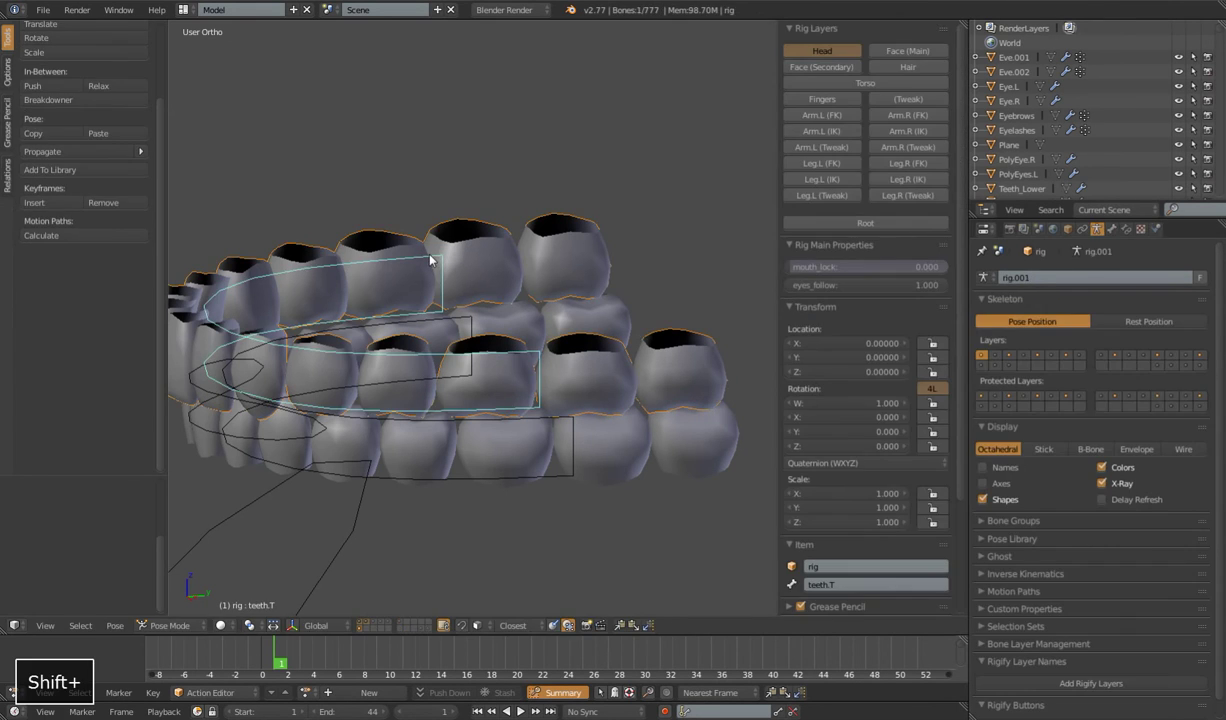
{"action": "key", "text": "ctrl+p"}
{"action": "left_click", "coordinate": [431, 262]}
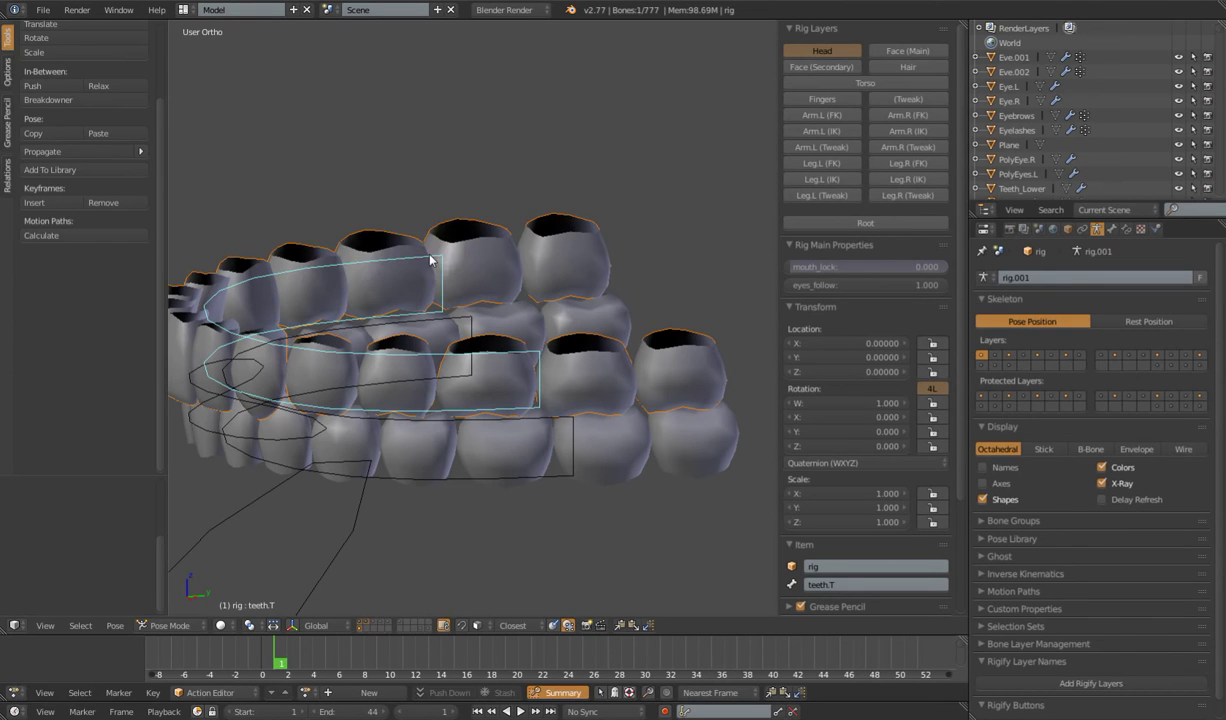
{"action": "right_click", "coordinate": [510, 240]}
{"action": "key", "text": "h"}
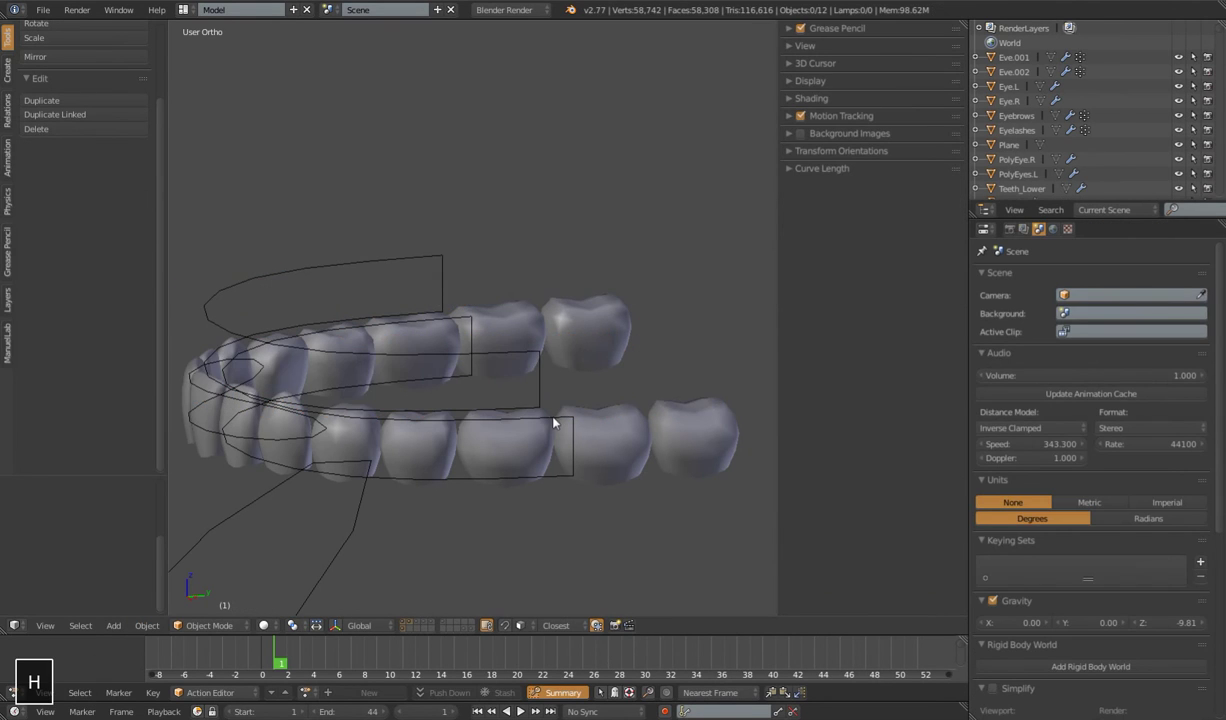
Parent the Teeth_Lower mesh to the rig's teeth.B bone using Bone parenting
{"action": "middle_click_drag", "start_coordinate": [555, 424], "coordinate": [520, 268], "text": "shift"}
{"action": "right_click", "coordinate": [561, 285]}
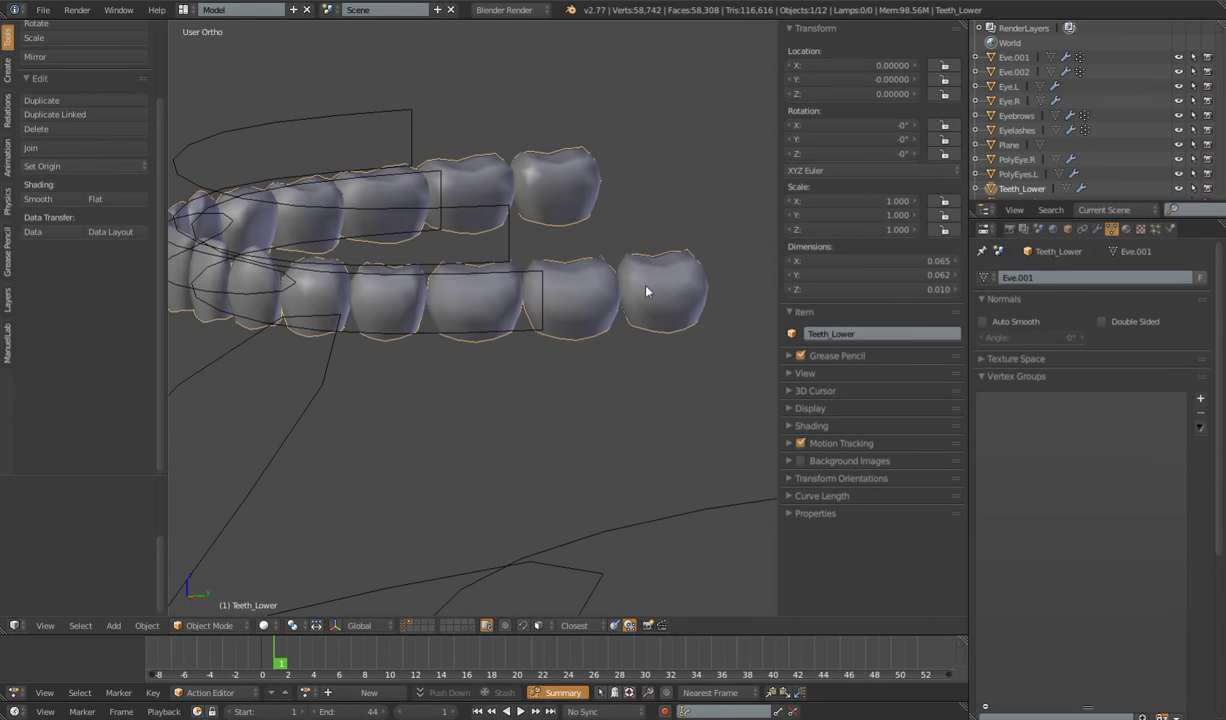
{"action": "right_click", "coordinate": [540, 287], "text": "shift"}
{"action": "key", "text": "ctrl+Tab"}
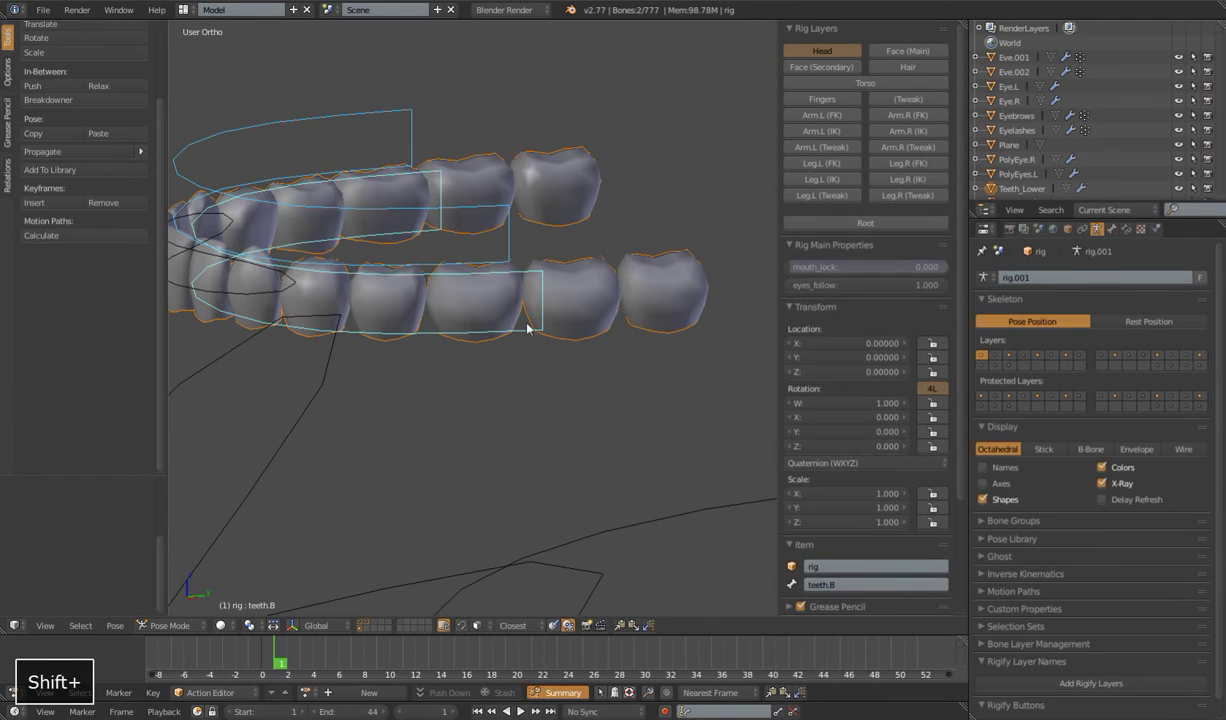
{"action": "key", "text": "ctrl+p"}
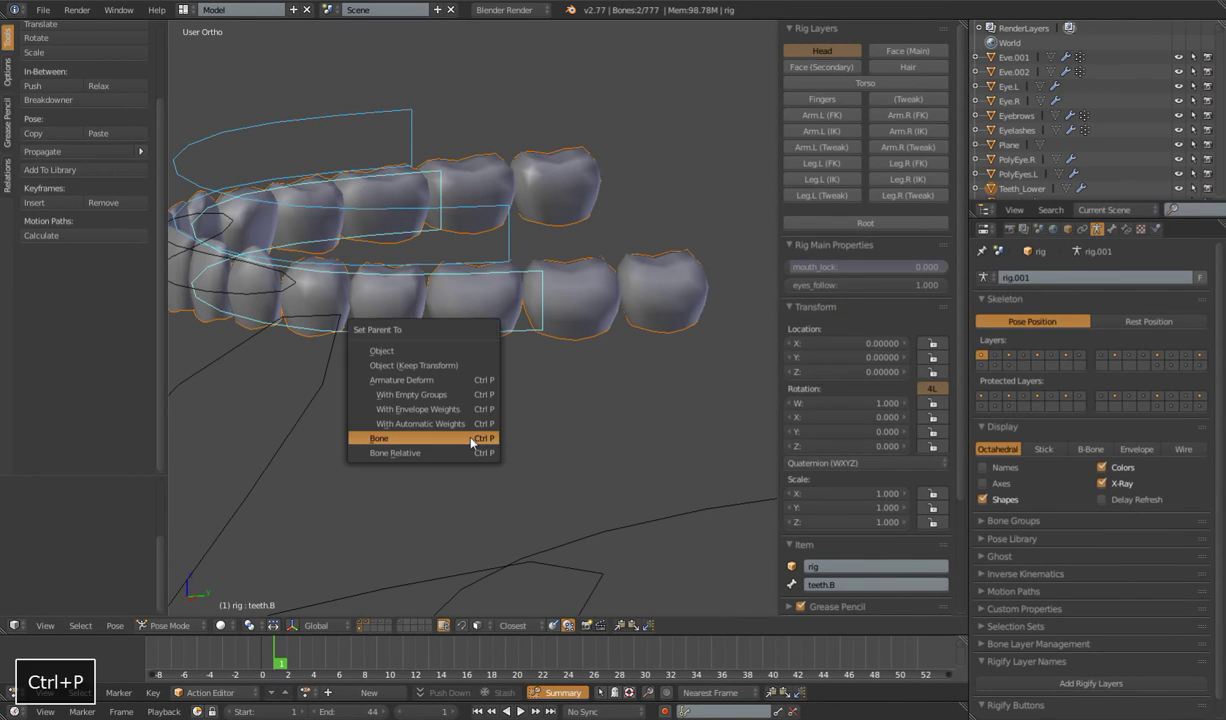
{"action": "left_click", "coordinate": [472, 440]}
Try moving the teeth control bones, cancel the move, and hide the Teeth_Lower mesh
{"action": "scroll", "coordinate": [473, 441], "scroll_direction": "down", "scroll_amount": 5}
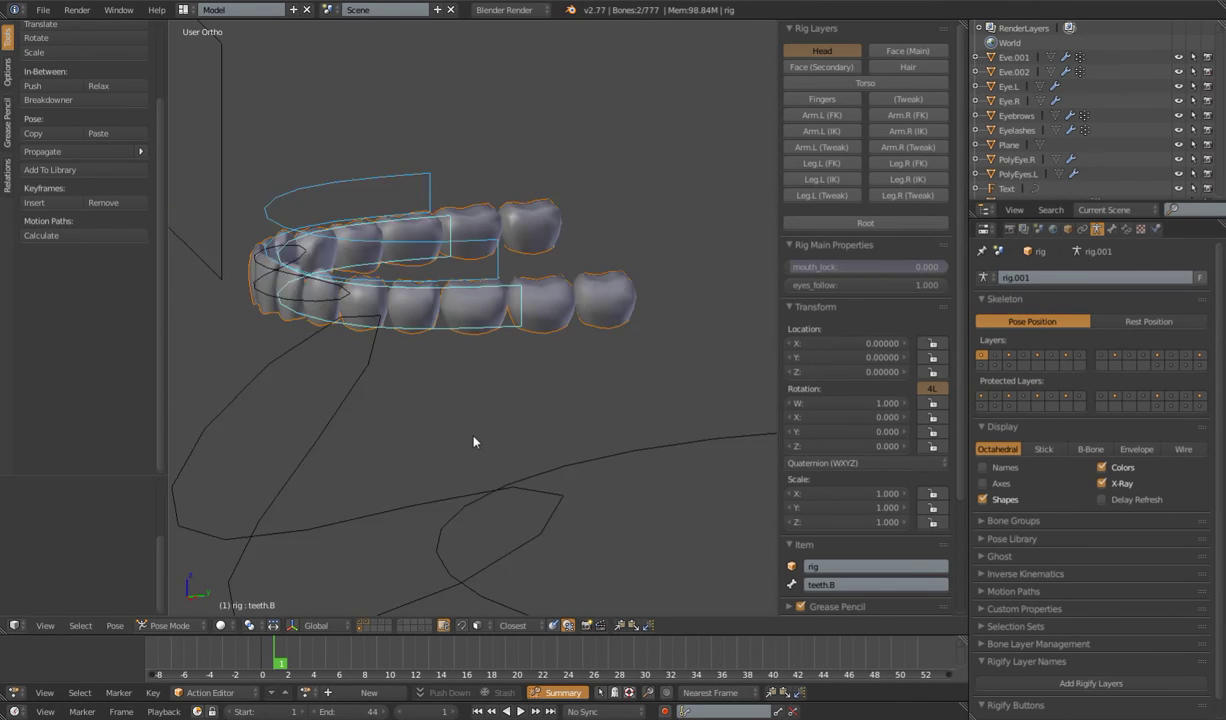
{"action": "key", "text": "g"}
{"action": "right_click", "coordinate": [536, 350]}
{"action": "right_click", "coordinate": [547, 309]}
{"action": "key", "text": "h"}
Display only armature layer 30 of the rig to expose the mechanism bones around the eyes
{"action": "scroll", "coordinate": [550, 350], "scroll_direction": "down", "scroll_amount": 5}
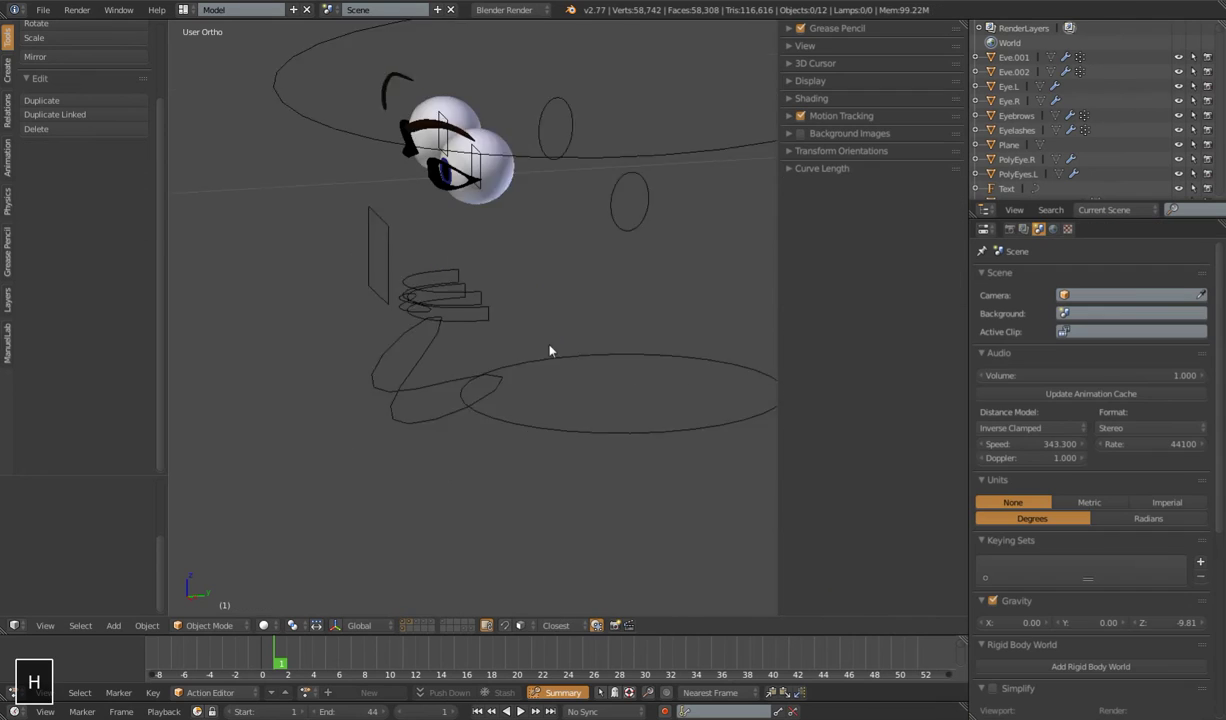
{"action": "middle_click_drag", "start_coordinate": [503, 274], "coordinate": [555, 370], "text": "shift"}
{"action": "scroll", "coordinate": [556, 370], "scroll_direction": "up", "scroll_amount": 3}
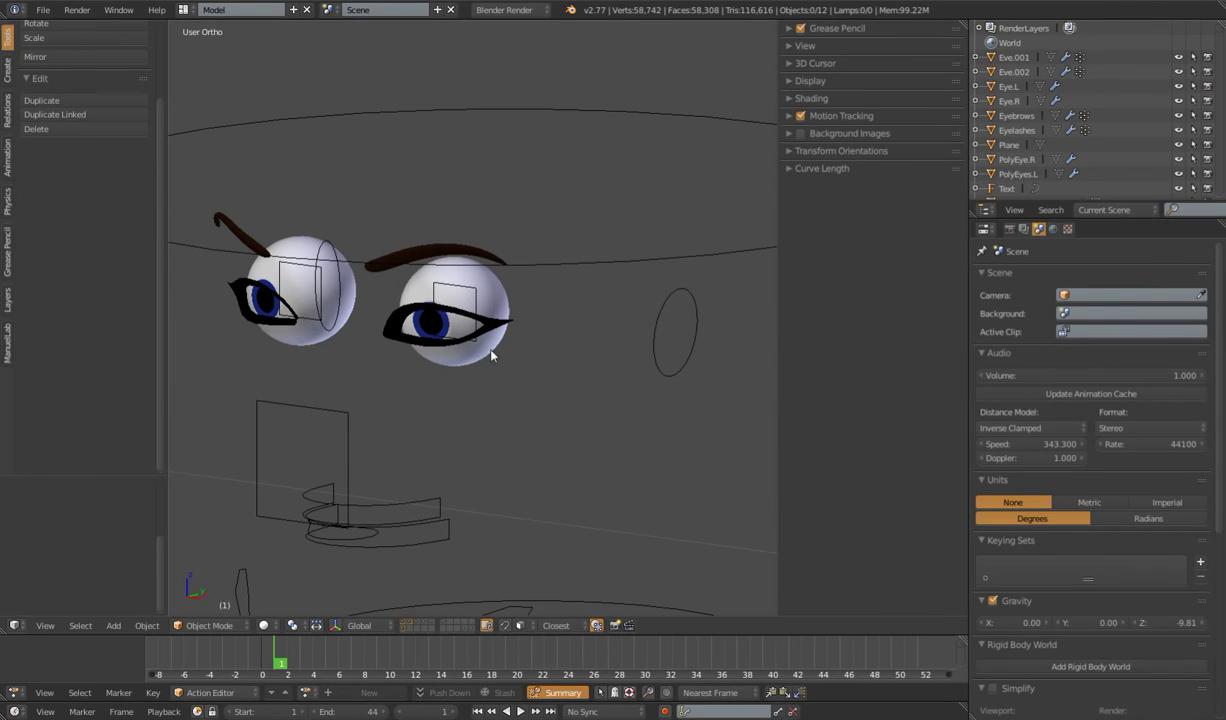
{"action": "right_click", "coordinate": [461, 277]}
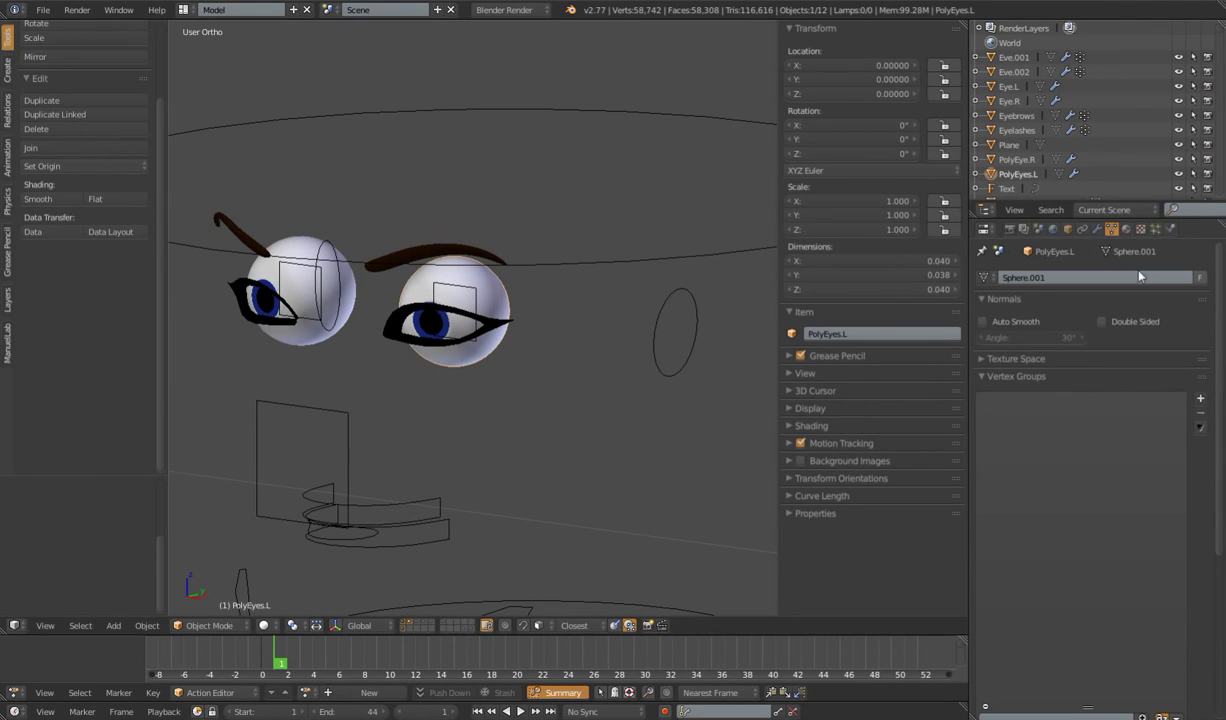
{"action": "middle_click_drag", "start_coordinate": [592, 321], "coordinate": [558, 350]}
{"action": "scroll", "coordinate": [558, 350], "scroll_direction": "up", "scroll_amount": 2}
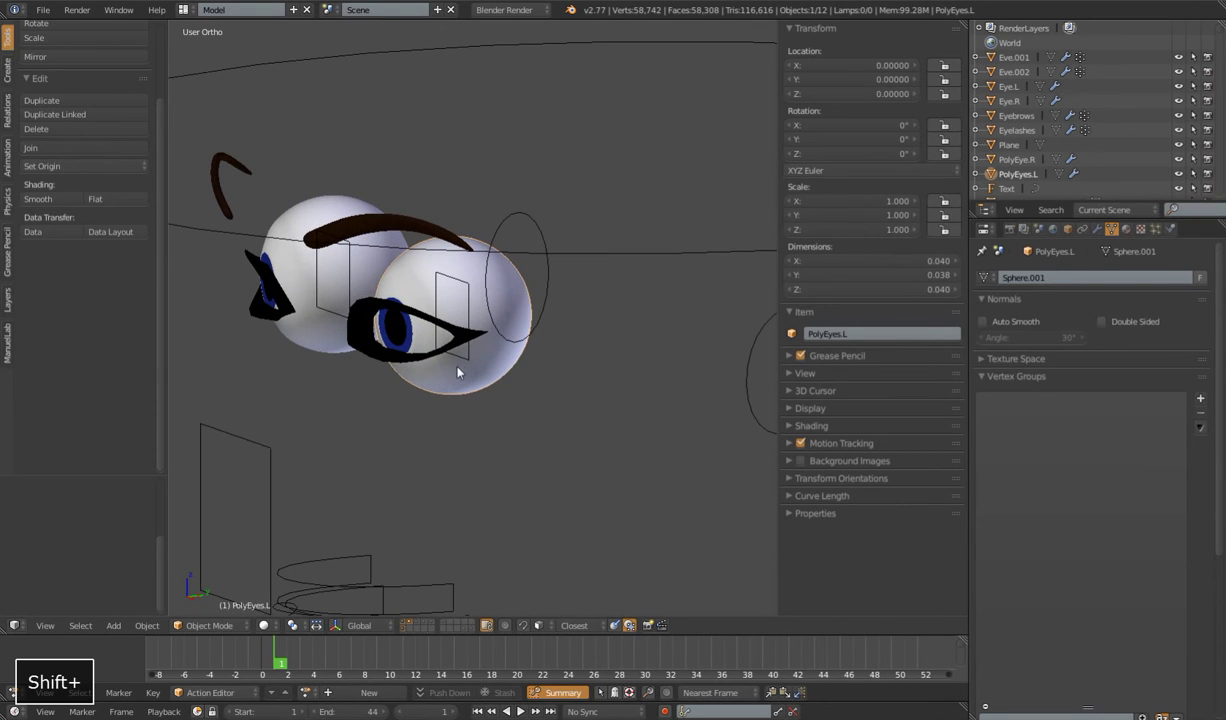
{"action": "right_click", "coordinate": [548, 292]}
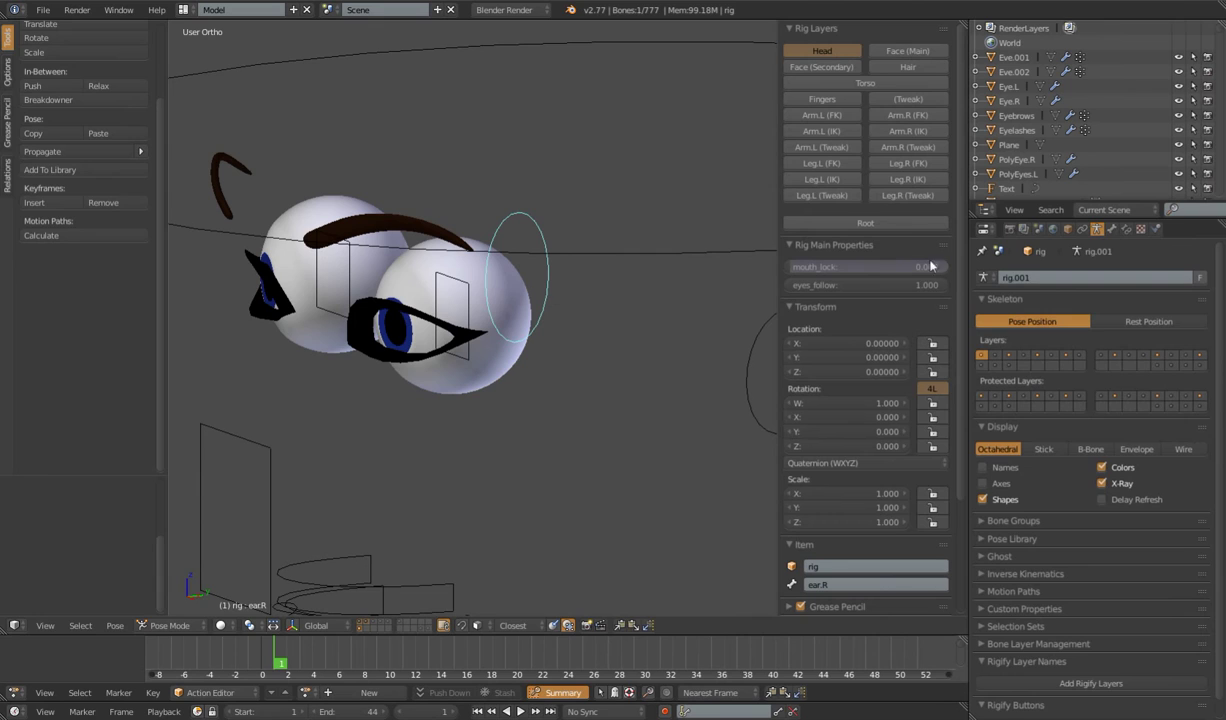
{"action": "left_click", "coordinate": [1186, 366]}
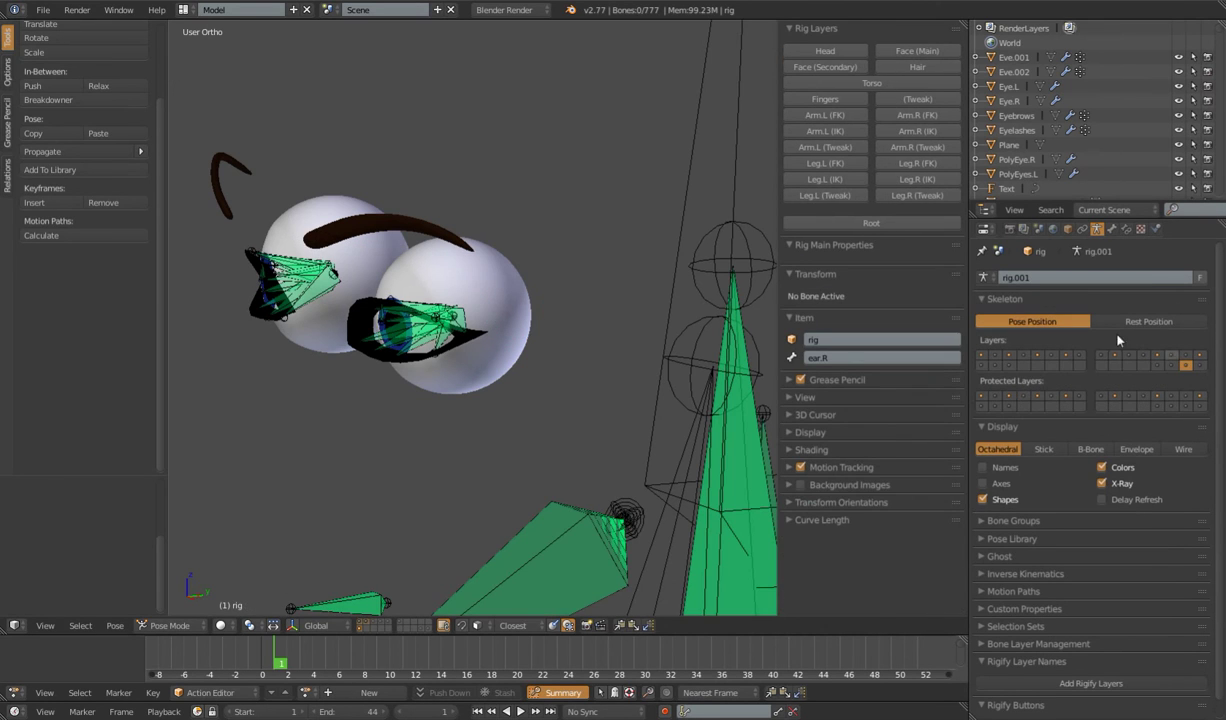
Parent the PolyEyes.L mesh to the rig's MCH-eye.L bone using Bone parenting
{"action": "middle_click_drag", "start_coordinate": [422, 342], "coordinate": [504, 294]}
{"action": "scroll", "coordinate": [504, 294], "scroll_direction": "up", "scroll_amount": 8}
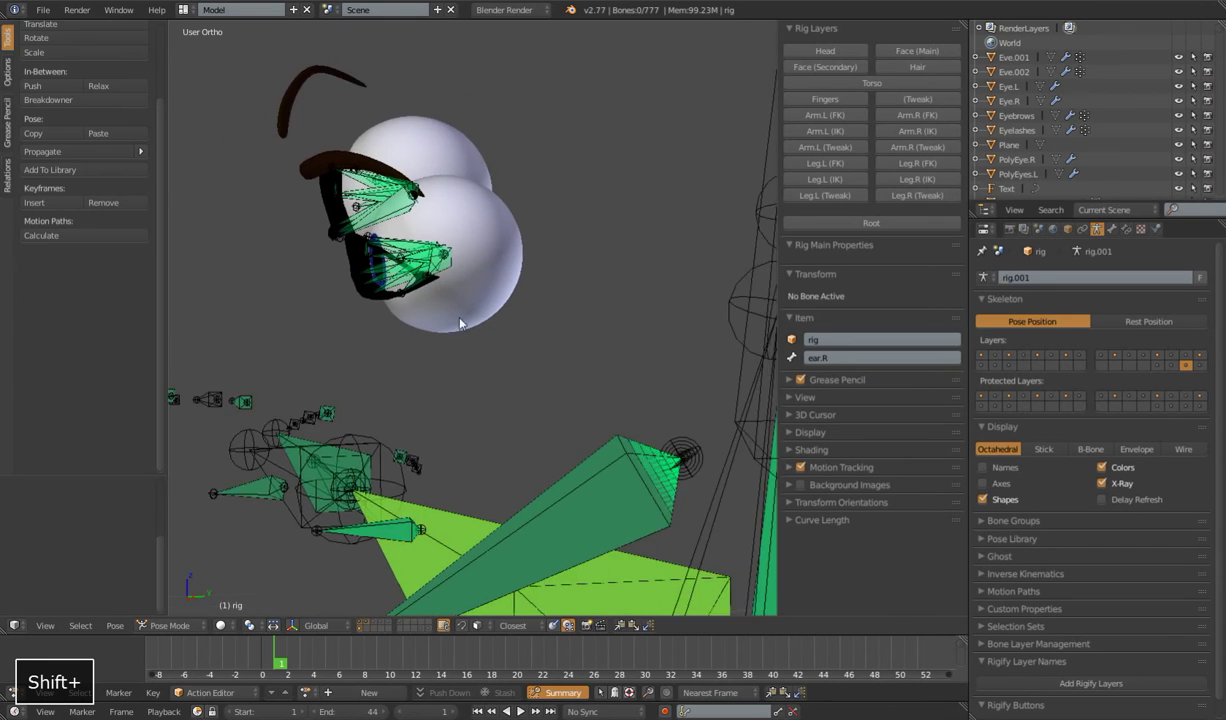
{"action": "key", "text": "ctrl+Tab"}
{"action": "right_click", "coordinate": [591, 268]}
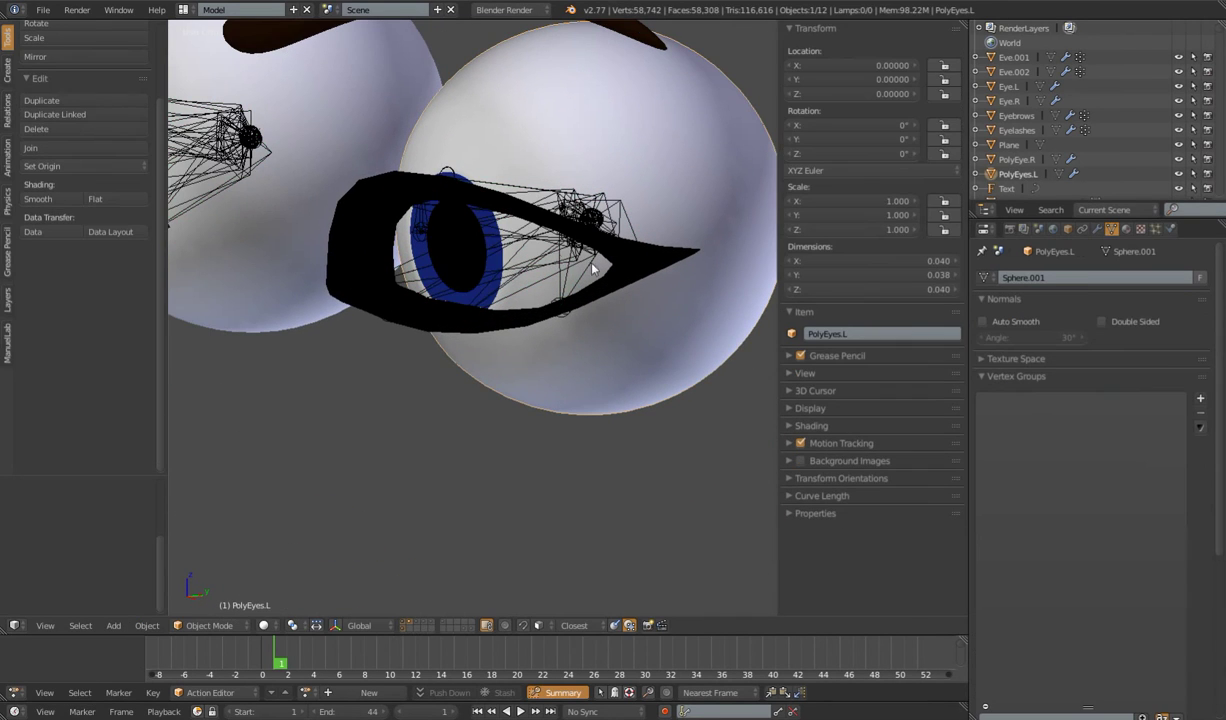
{"action": "middle_click_drag", "start_coordinate": [509, 327], "coordinate": [563, 374]}
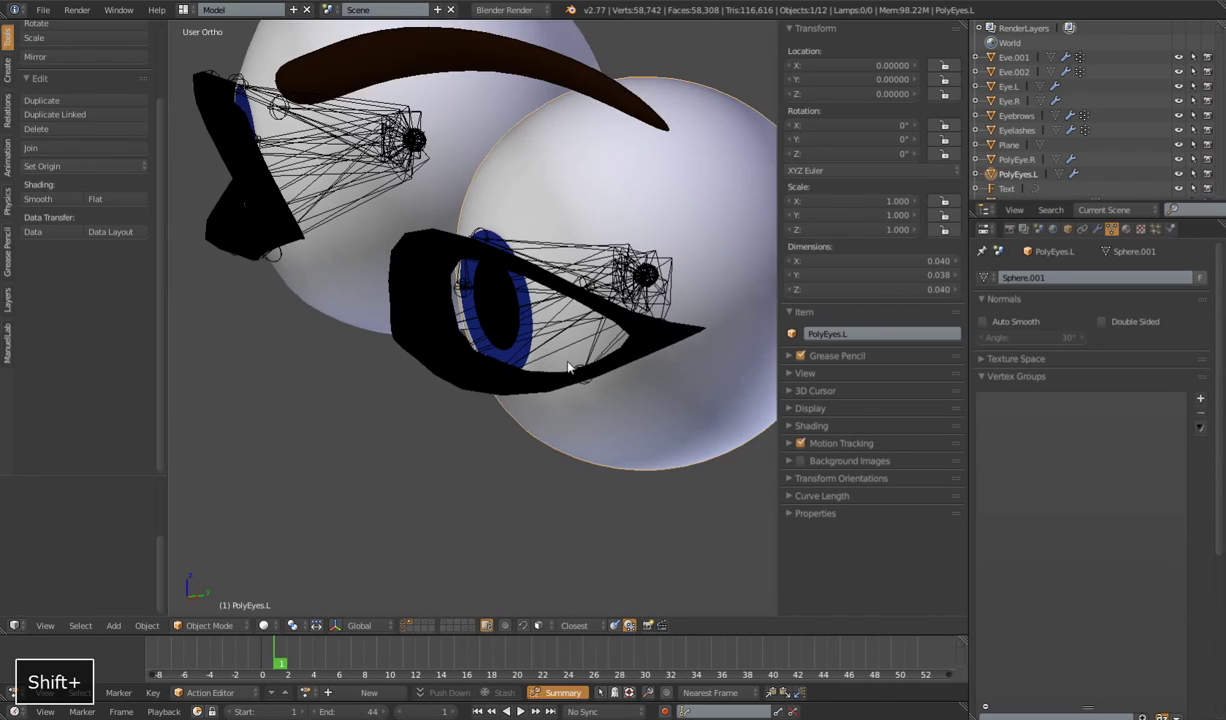
{"action": "scroll", "coordinate": [556, 360], "scroll_direction": "up", "scroll_amount": 3}
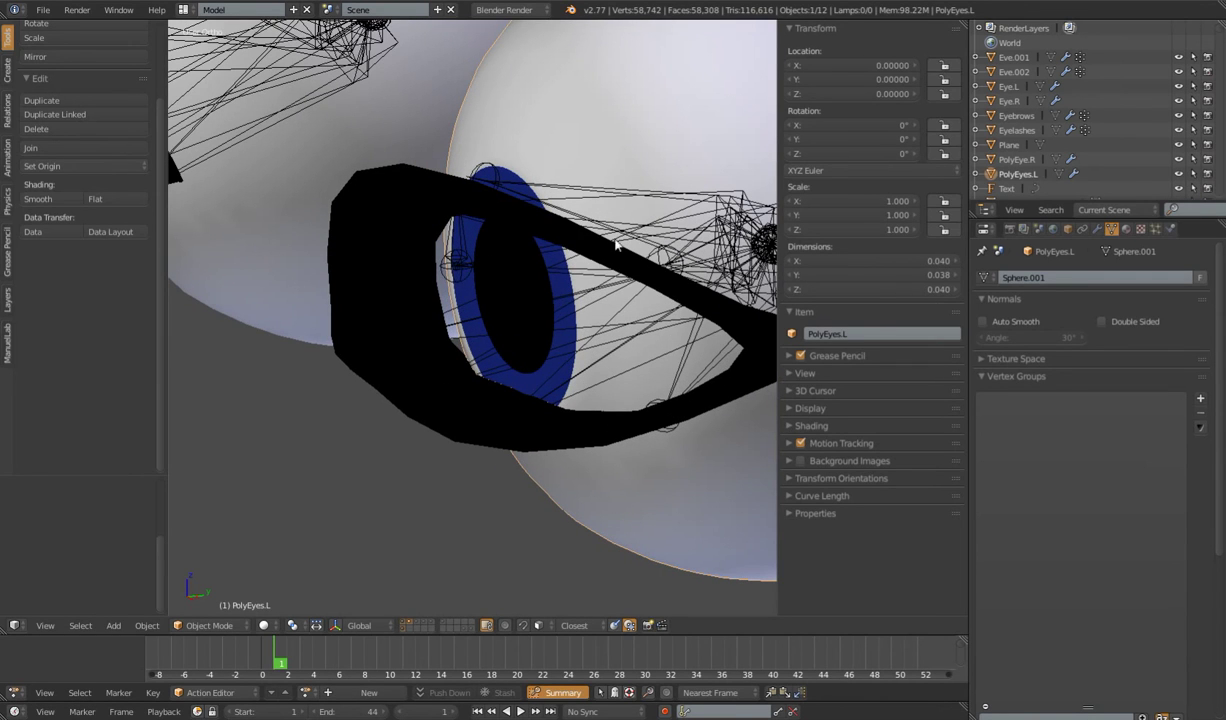
{"action": "right_click", "coordinate": [500, 262]}
{"action": "key", "text": "ctrl+Tab"}
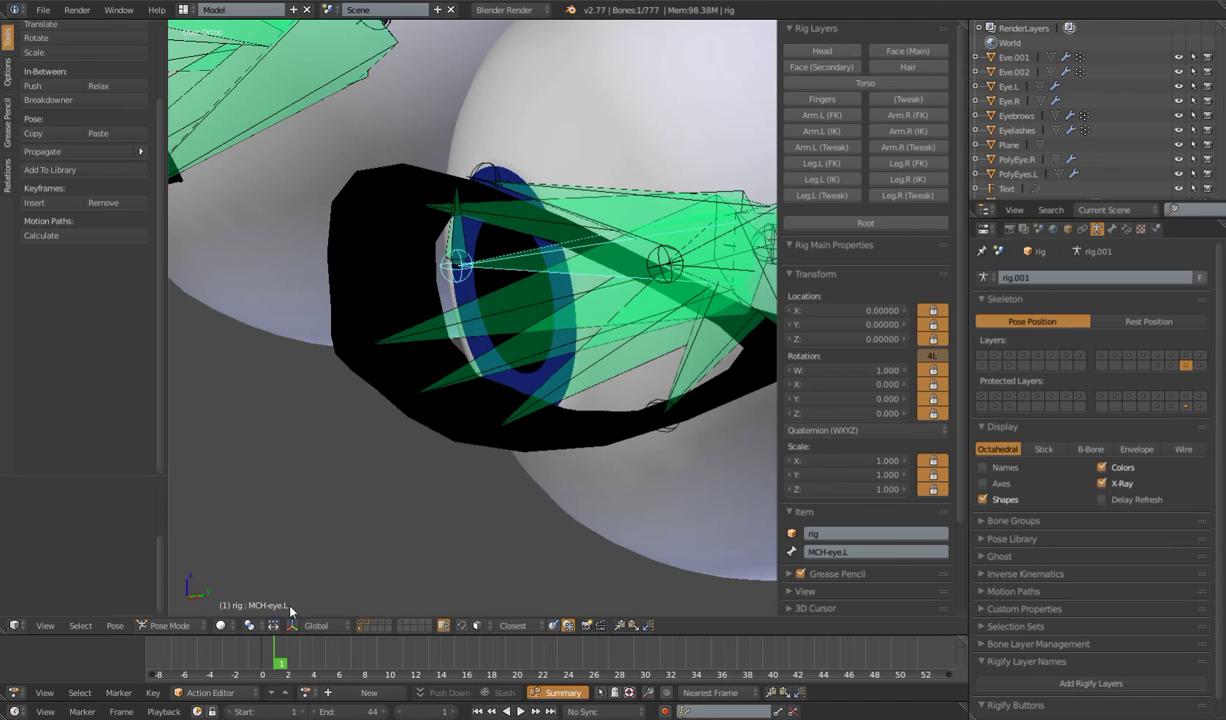
{"action": "right_click", "coordinate": [610, 490]}
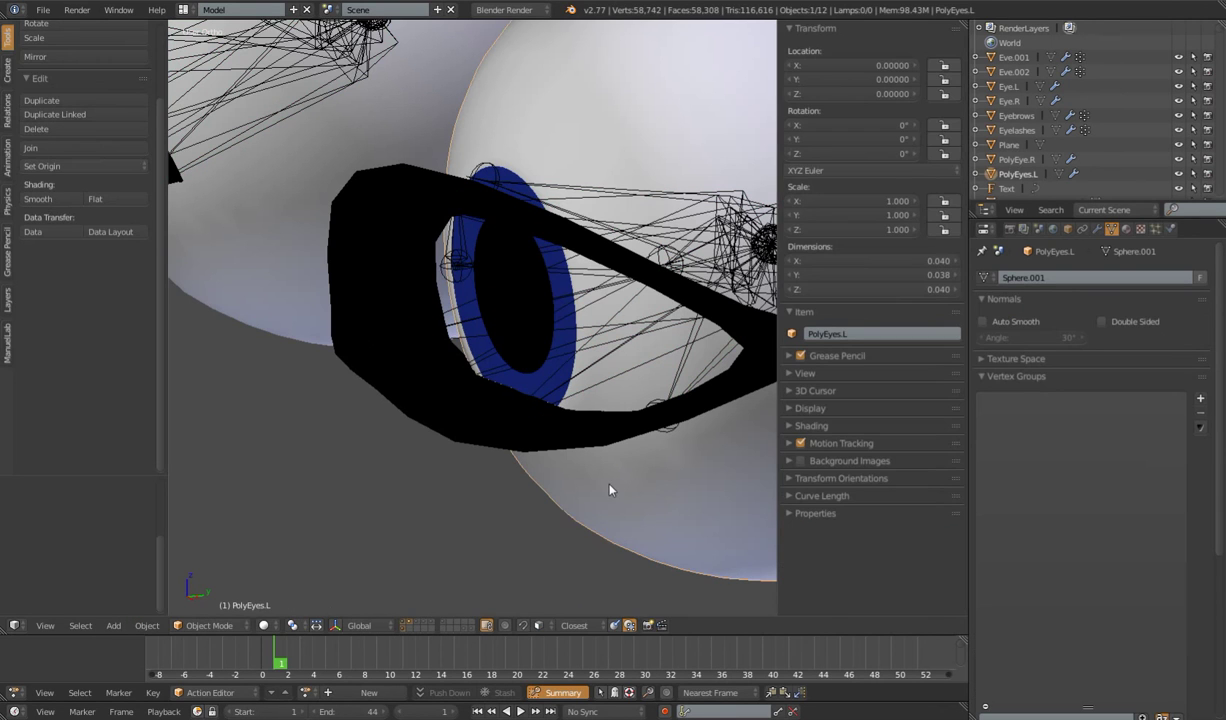
{"action": "right_click", "coordinate": [495, 267]}
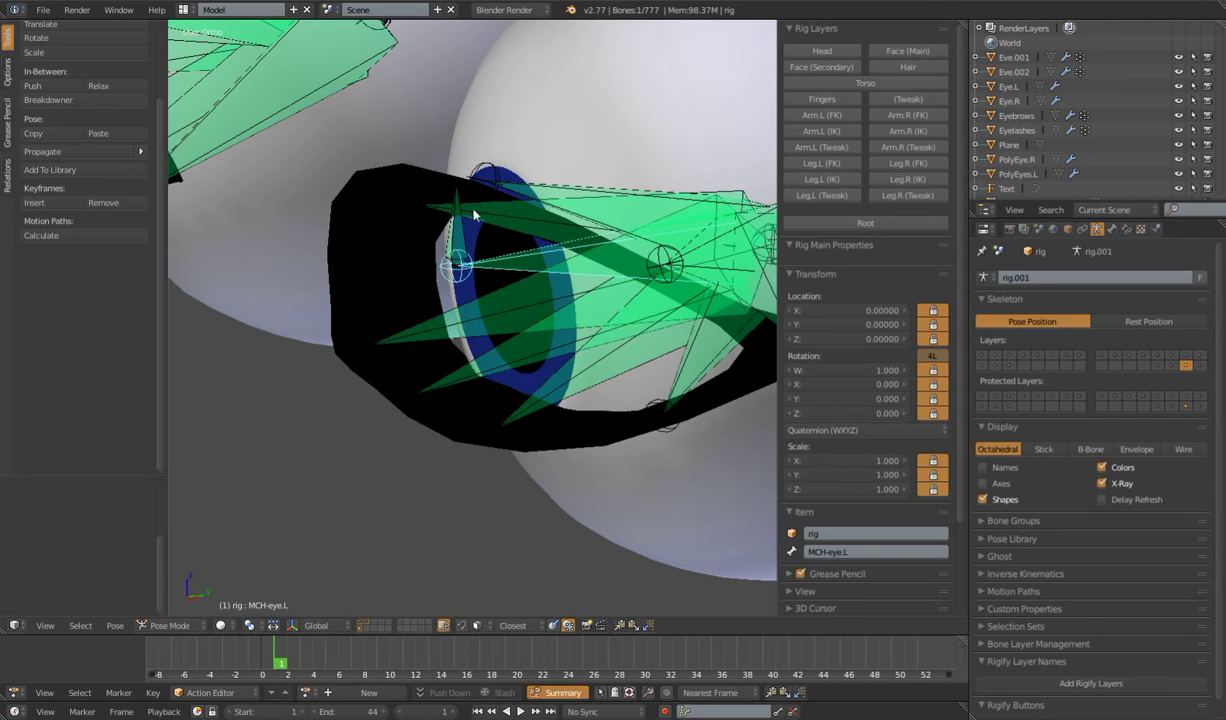
{"action": "right_click", "coordinate": [453, 106]}
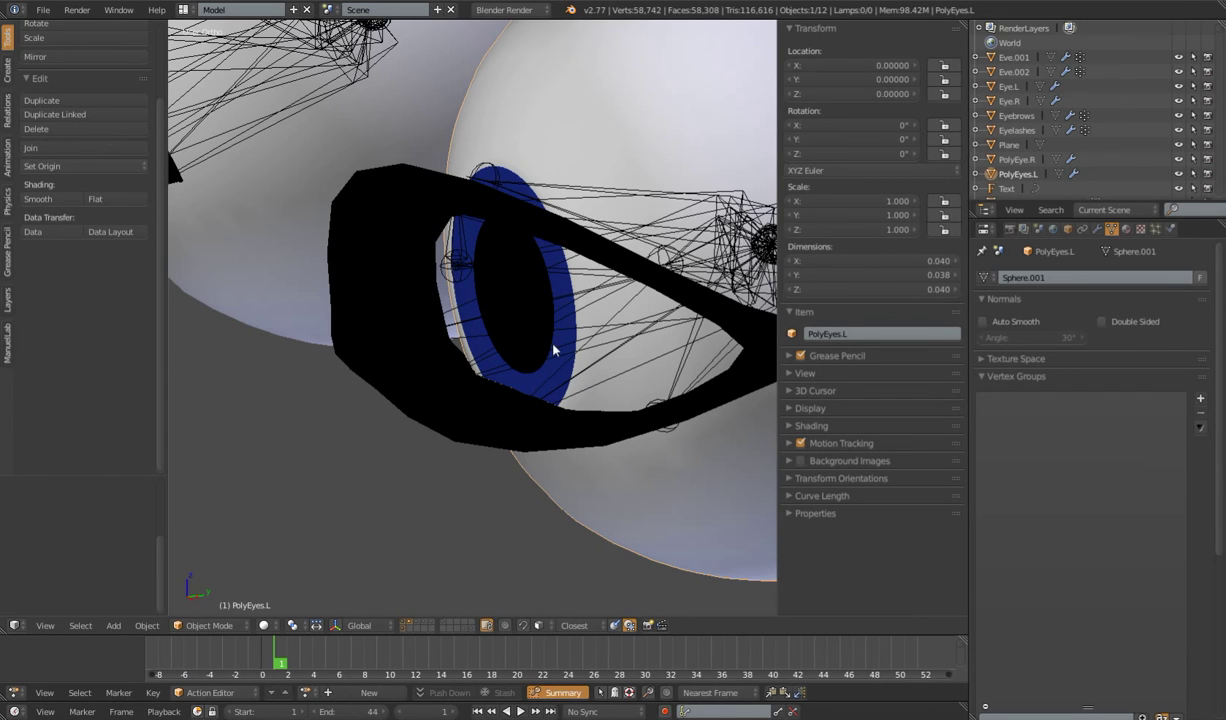
{"action": "right_click", "coordinate": [491, 258], "text": "shift"}
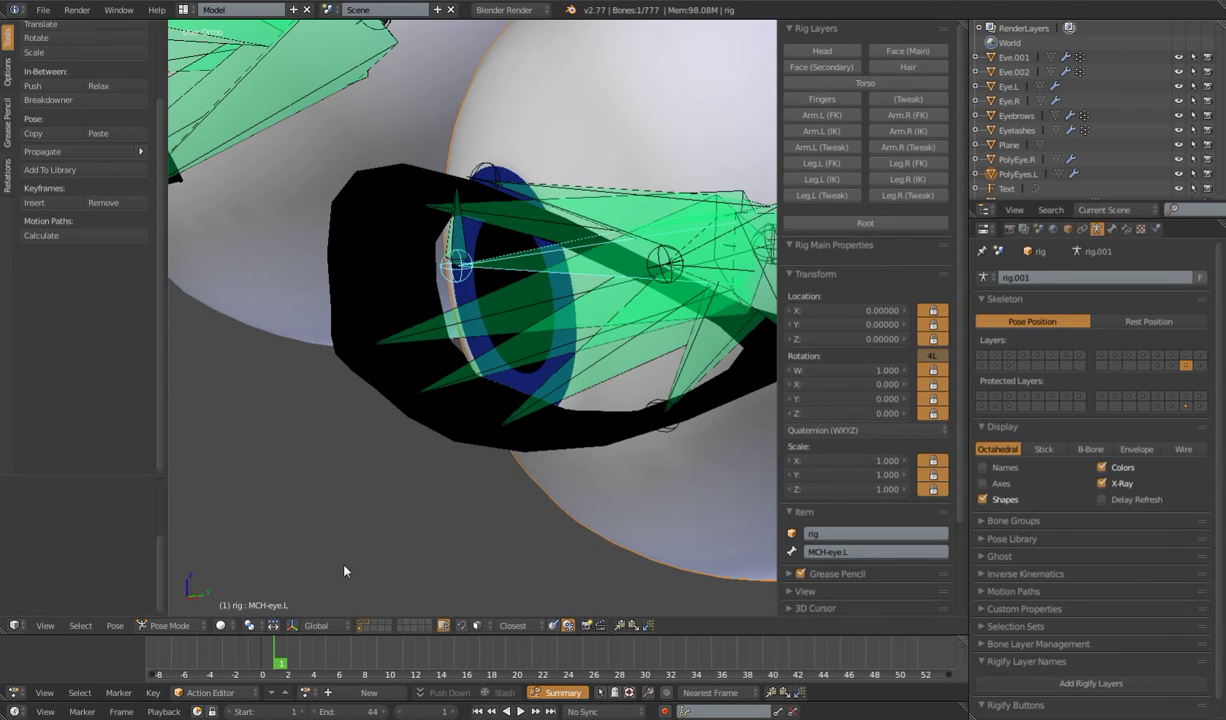
{"action": "key", "text": "ctrl+p"}
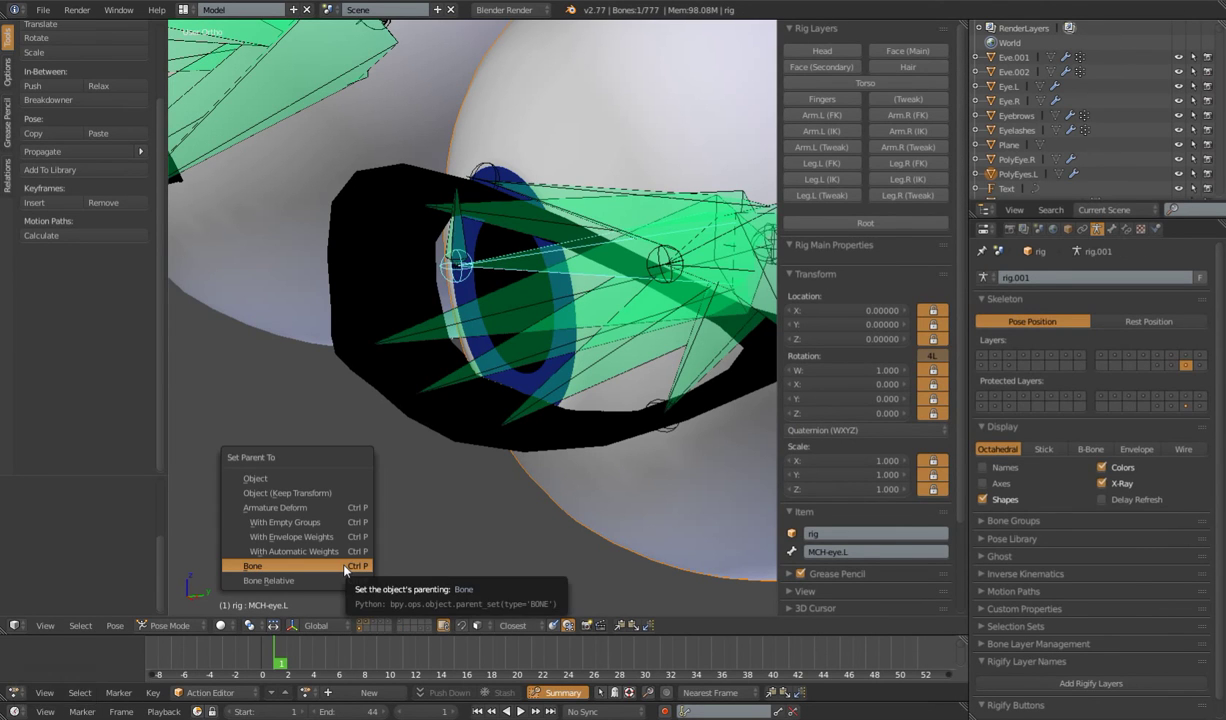
{"action": "left_click", "coordinate": [344, 571]}
Select the rig's MCH-eye.R mechanism bone at the character's right eye
{"action": "scroll", "coordinate": [375, 338], "scroll_direction": "down", "scroll_amount": 6}
{"action": "scroll", "coordinate": [492, 428], "scroll_direction": "up", "scroll_amount": 4}
{"action": "middle_click_drag", "start_coordinate": [396, 347], "coordinate": [659, 449], "text": "shift"}
{"action": "middle_click_drag", "start_coordinate": [402, 451], "coordinate": [602, 441], "text": "shift"}
{"action": "scroll", "coordinate": [526, 420], "scroll_direction": "up", "scroll_amount": 3}
{"action": "middle_click_drag", "start_coordinate": [526, 420], "coordinate": [523, 430]}
{"action": "middle_click_drag", "start_coordinate": [636, 428], "coordinate": [499, 427], "text": "shift"}
{"action": "scroll", "coordinate": [506, 433], "scroll_direction": "up", "scroll_amount": 2}
{"action": "middle_click_drag", "start_coordinate": [588, 450], "coordinate": [547, 410], "text": "shift"}
{"action": "scroll", "coordinate": [546, 410], "scroll_direction": "up", "scroll_amount": 2}
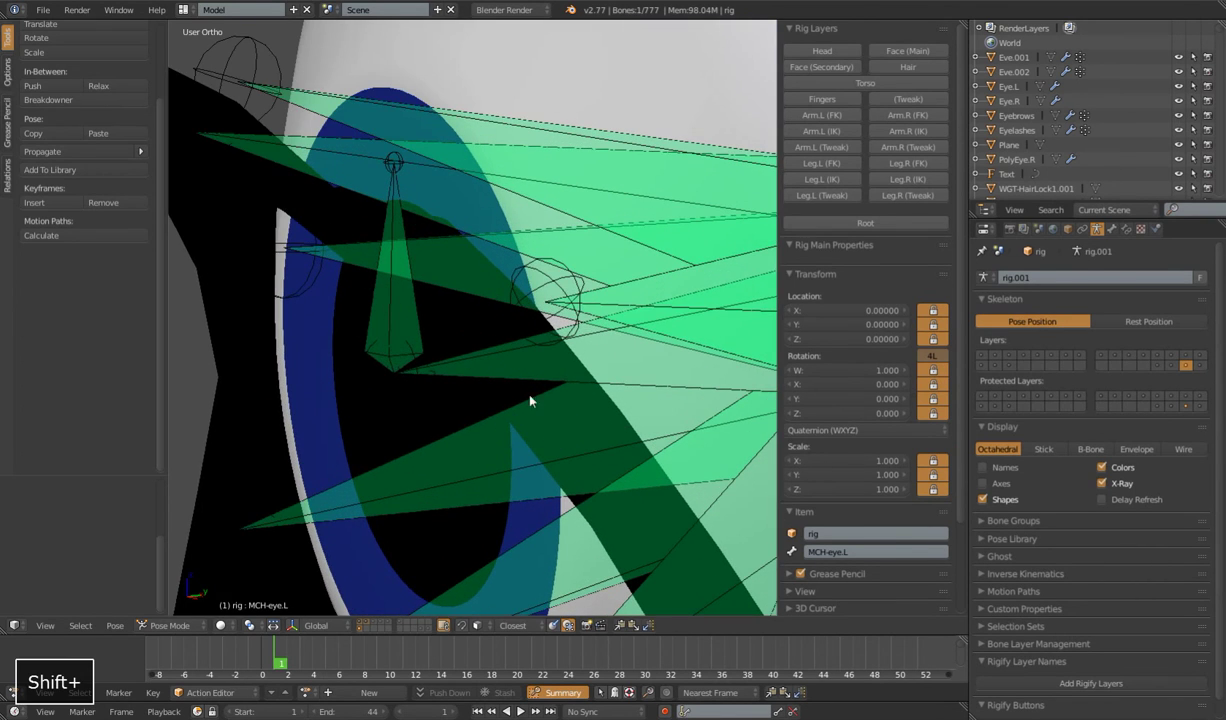
{"action": "right_click", "coordinate": [487, 376]}
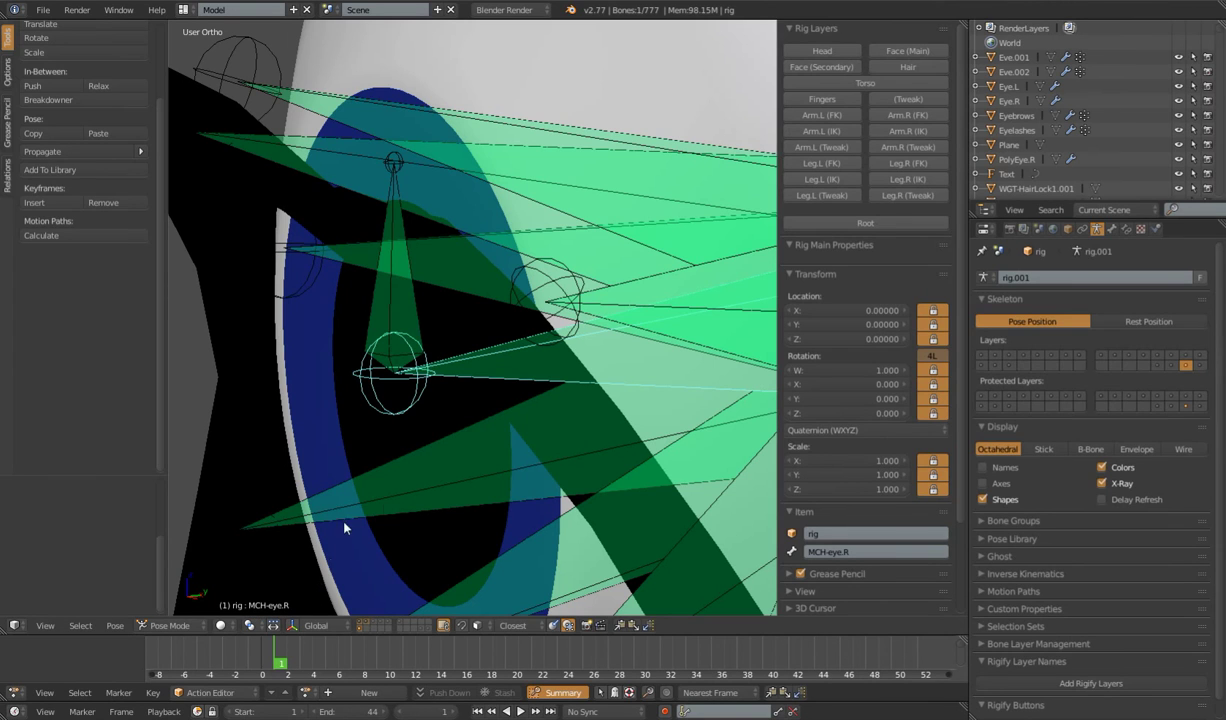
{"action": "key", "text": "ctrl+Tab"}
{"action": "right_click", "coordinate": [320, 378]}
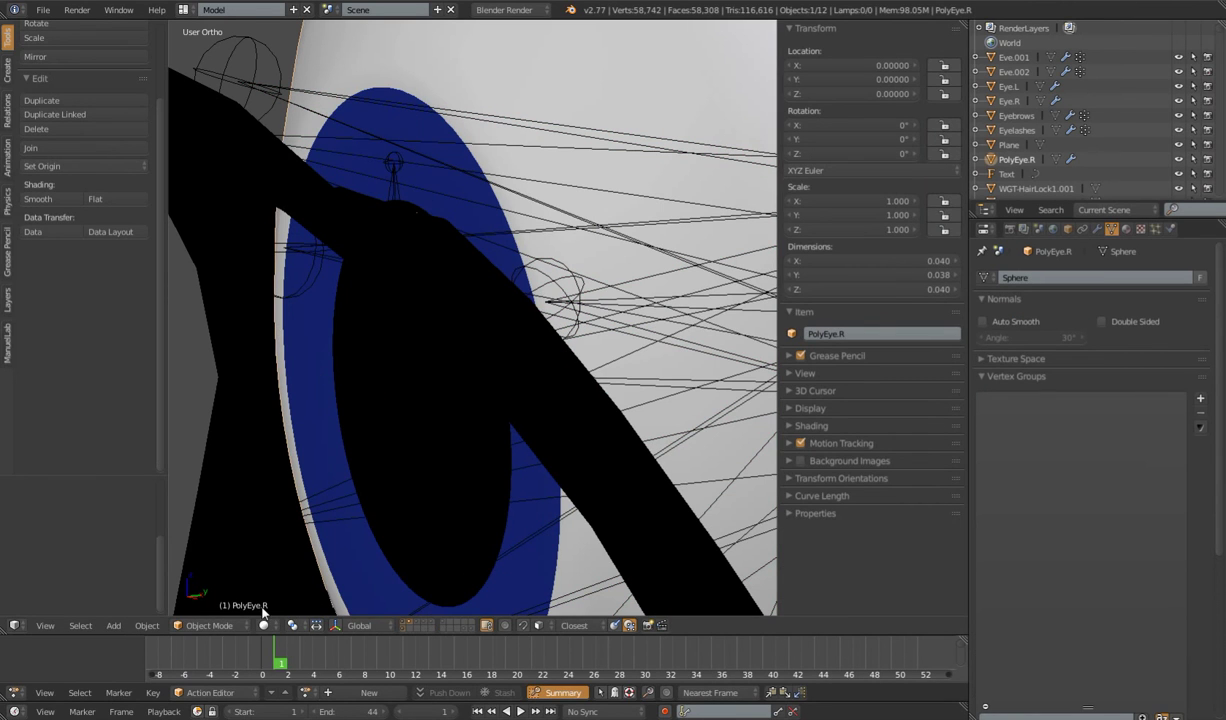
{"action": "right_click", "coordinate": [461, 332], "text": "shift"}
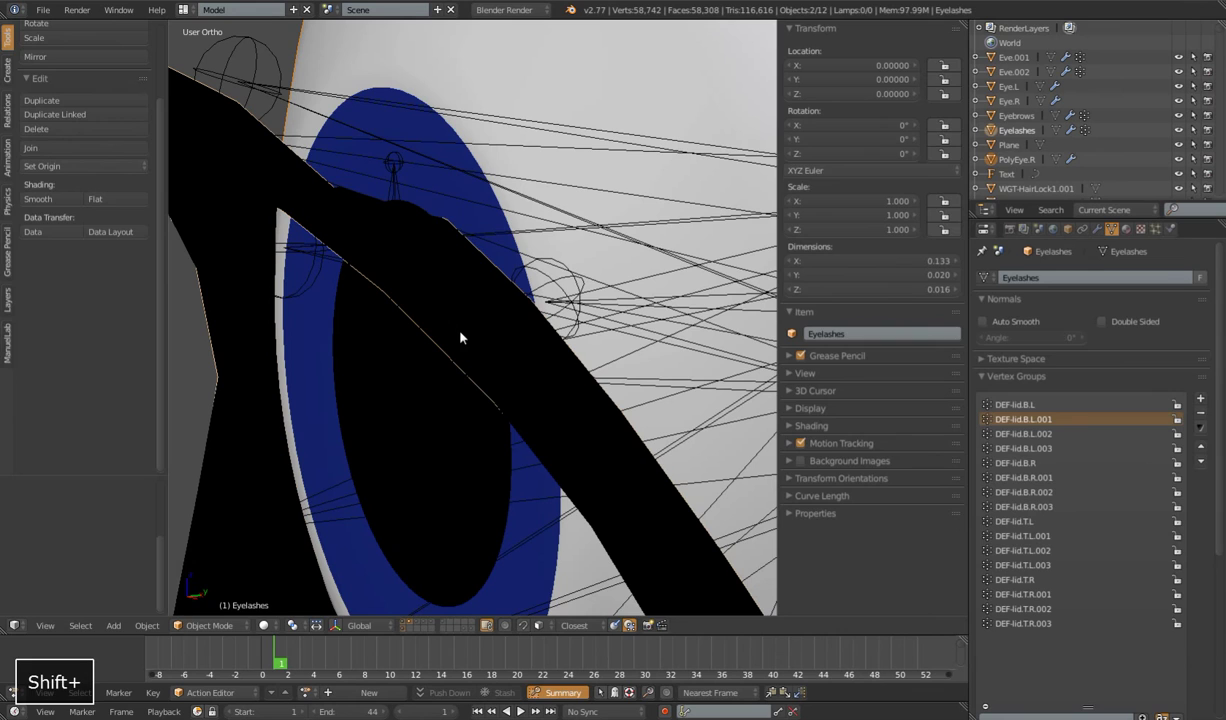
{"action": "right_click", "coordinate": [564, 351]}
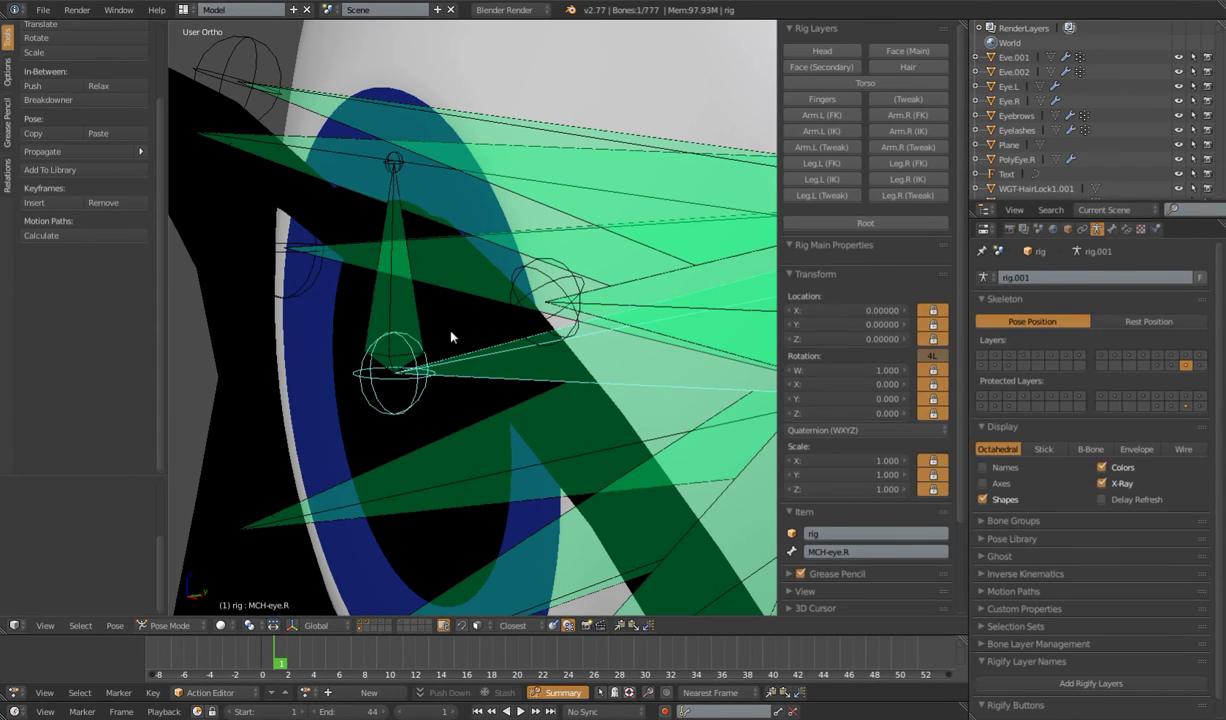
Parent the PolyEye.R mesh to the rig's MCH-eye.R bone using Bone parenting
{"action": "key", "text": "ctrl+Tab"}
{"action": "right_click", "coordinate": [301, 364]}
{"action": "right_click", "coordinate": [326, 371]}
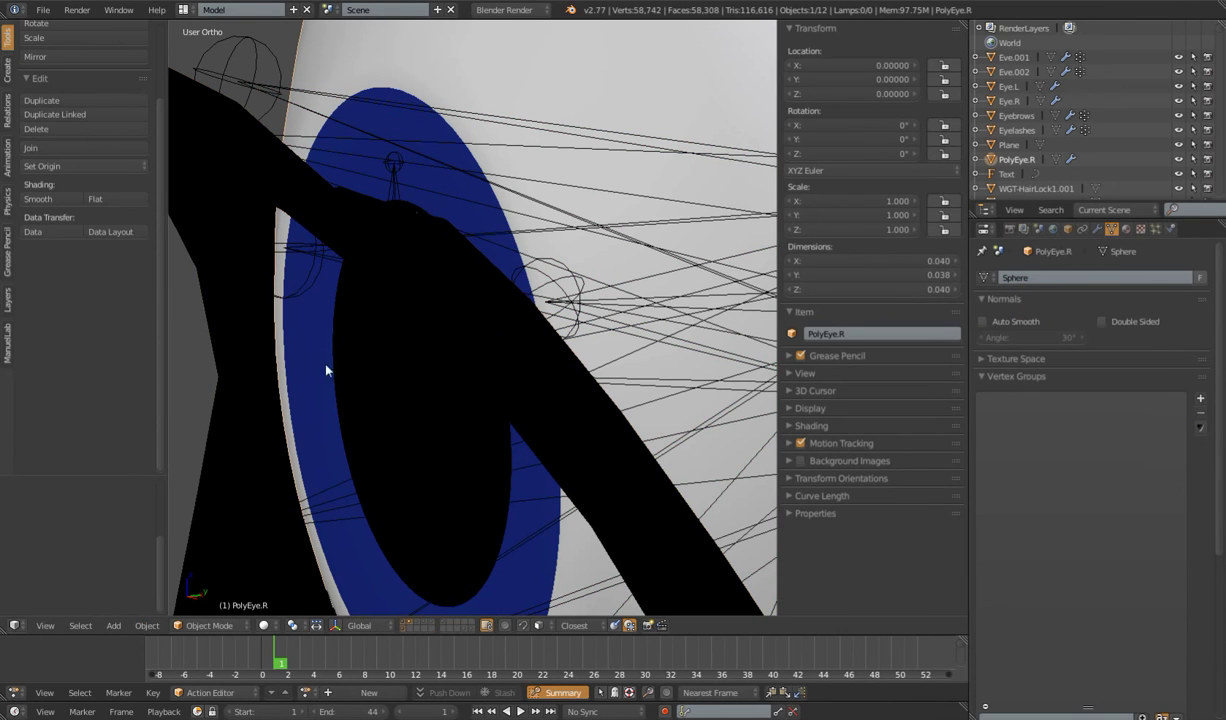
{"action": "right_click", "coordinate": [465, 350], "text": "shift"}
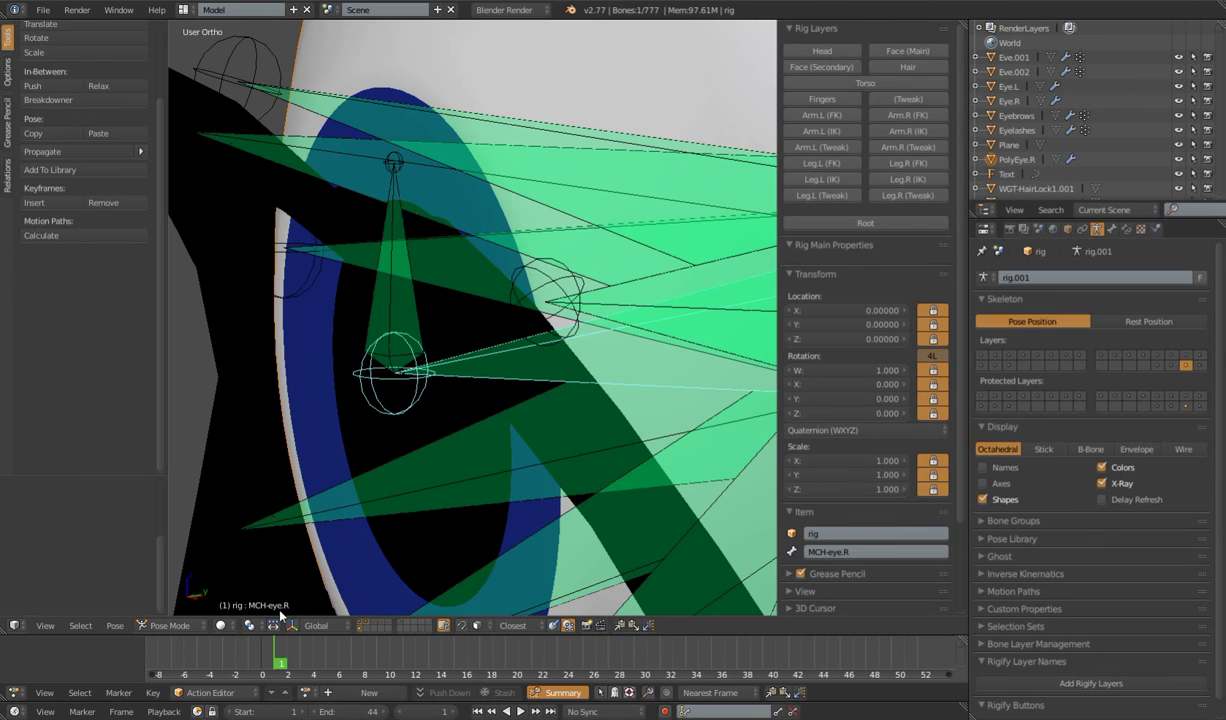
{"action": "key", "text": "ctrl+p"}
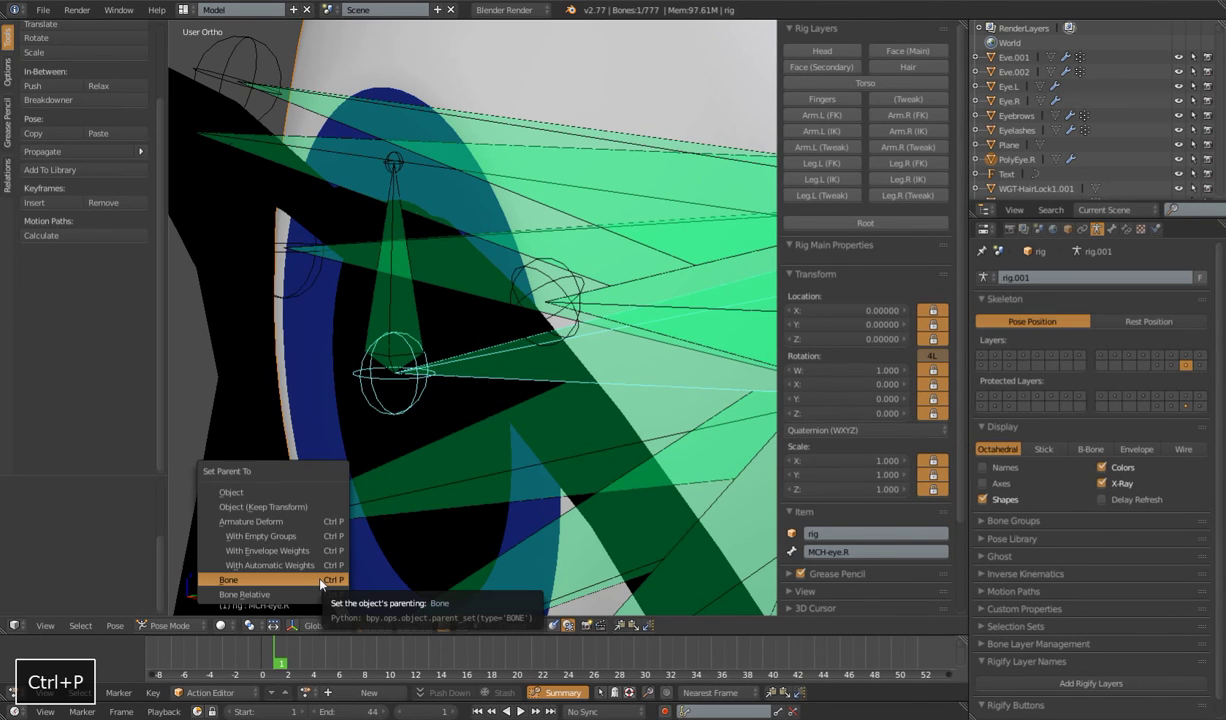
{"action": "left_click", "coordinate": [320, 580]}
Show the Head, Face (Main), Hair and Face (Secondary) rig layers
{"action": "scroll", "coordinate": [450, 468], "scroll_direction": "down", "scroll_amount": 8}
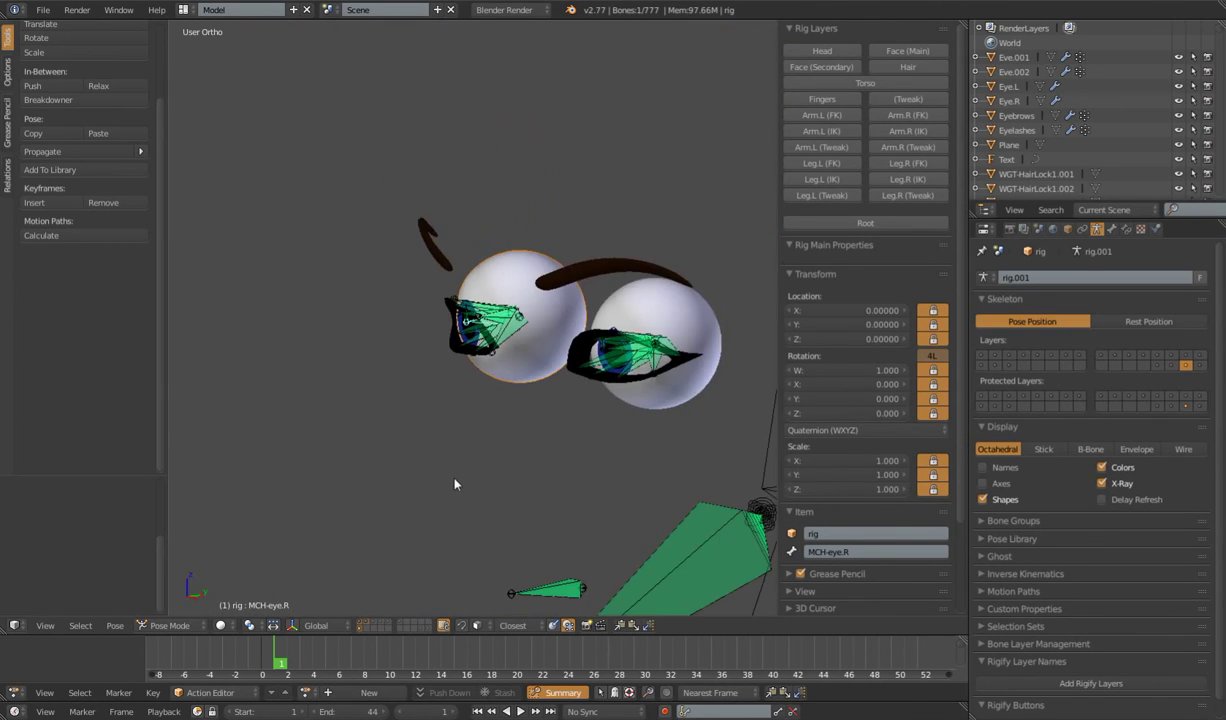
{"action": "left_click", "coordinate": [822, 50], "text": "shift"}
{"action": "left_click", "coordinate": [882, 50], "text": "shift"}
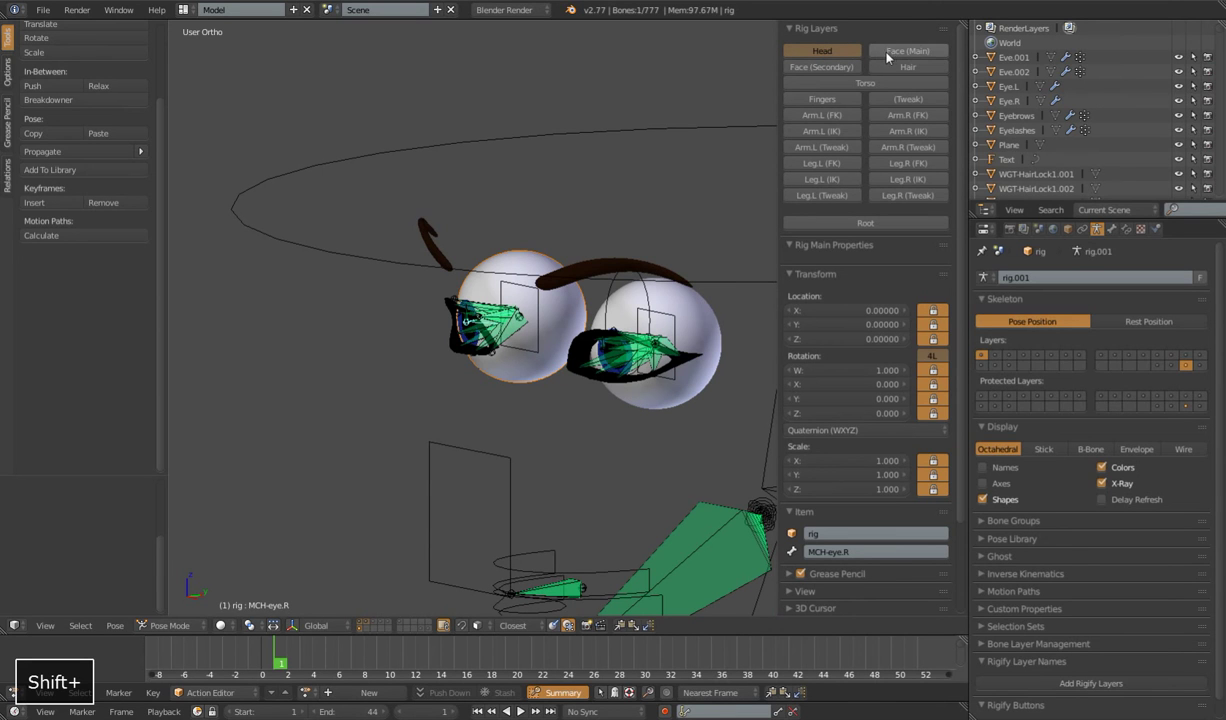
{"action": "left_click", "coordinate": [872, 66], "text": "shift"}
{"action": "left_click", "coordinate": [822, 67], "text": "shift"}
Try moving the eyes control bone to test the eyeballs, and cancel the move
{"action": "scroll", "coordinate": [512, 226], "scroll_direction": "down", "scroll_amount": 5}
{"action": "right_click", "coordinate": [277, 374]}
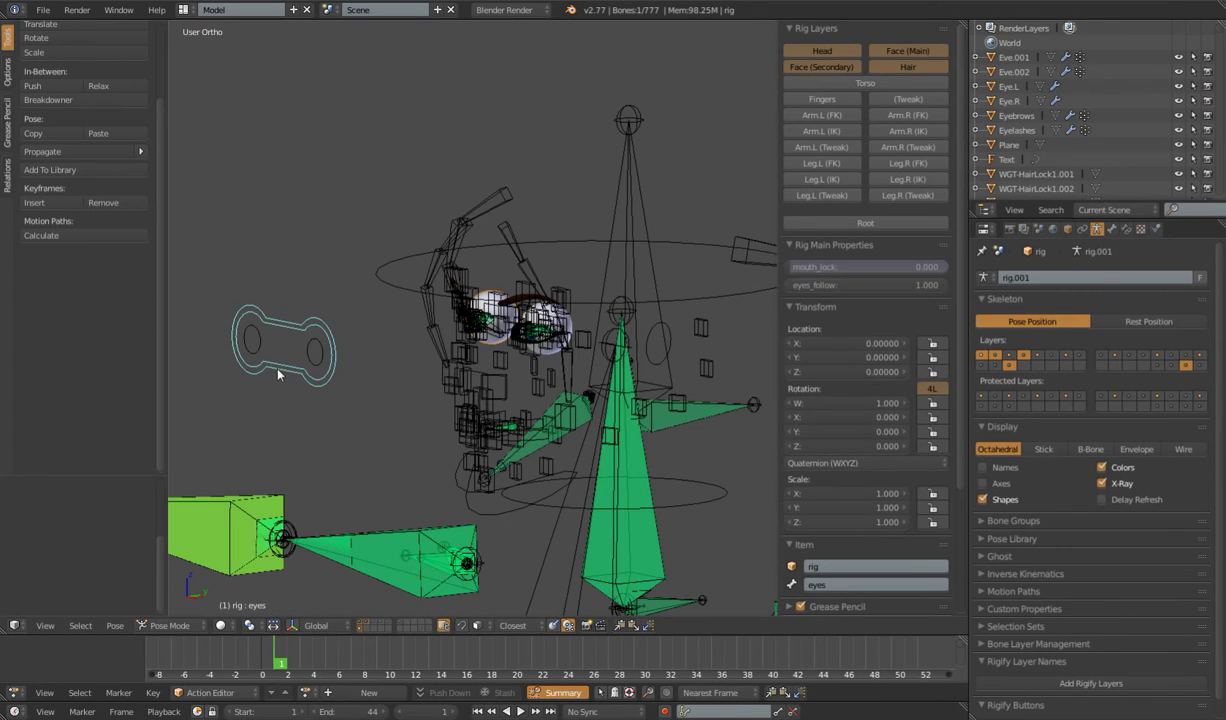
{"action": "middle_click_drag", "start_coordinate": [322, 400], "coordinate": [392, 397]}
{"action": "key", "text": "g"}
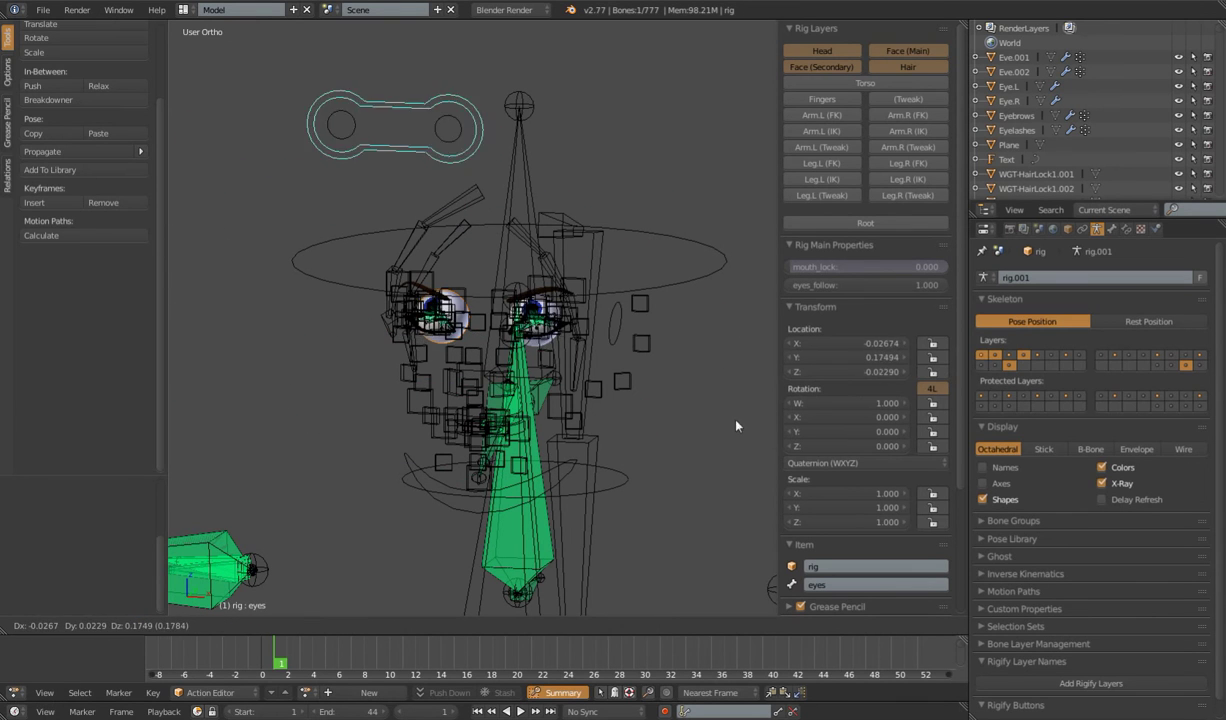
{"action": "right_click", "coordinate": [663, 457]}
Hide the PolyEye.R and PolyEyes.L meshes in Object Mode
{"action": "scroll", "coordinate": [663, 457], "scroll_direction": "up", "scroll_amount": 4}
{"action": "middle_click_drag", "start_coordinate": [663, 457], "coordinate": [563, 458]}
{"action": "scroll", "coordinate": [561, 458], "scroll_direction": "up", "scroll_amount": 3}
{"action": "right_click", "coordinate": [588, 207]}
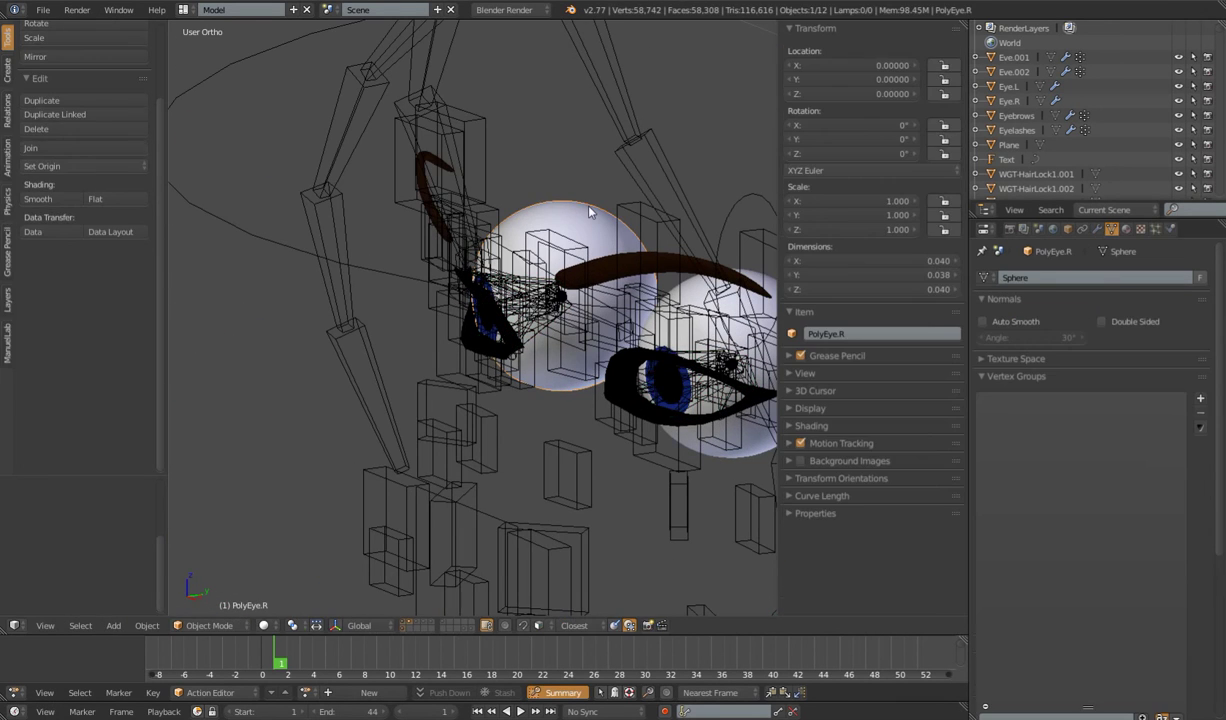
{"action": "key", "text": "h"}
{"action": "scroll", "coordinate": [650, 330], "scroll_direction": "down", "scroll_amount": 4}
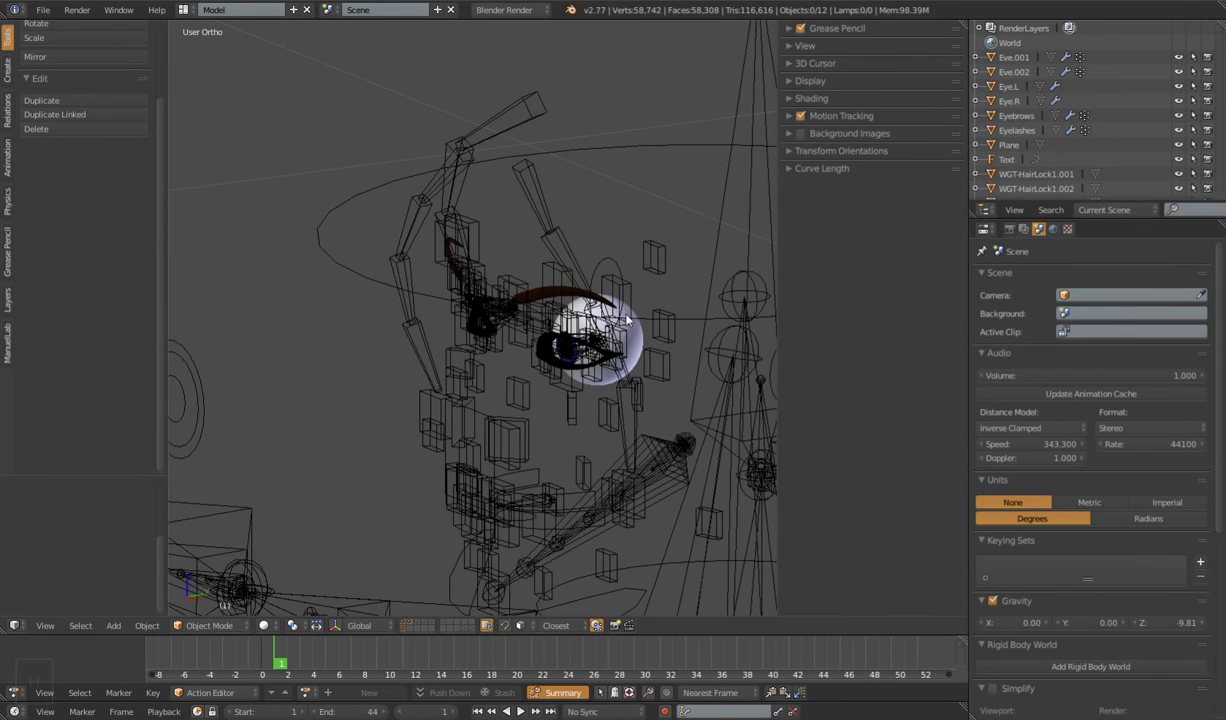
{"action": "key", "text": "ctrl+Tab"}
{"action": "key", "text": "ctrl+Tab"}
{"action": "key", "text": "h"}
{"action": "middle_click_drag", "start_coordinate": [640, 339], "coordinate": [507, 369]}
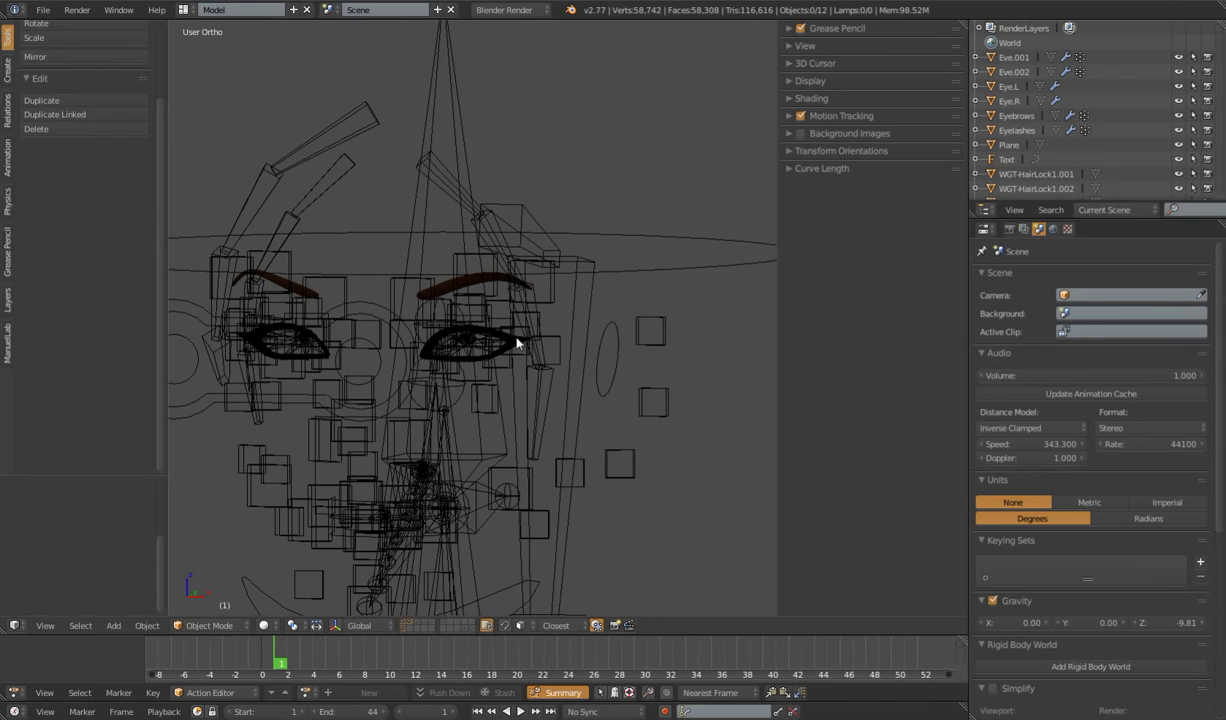
Select the Eyelashes mesh in Object Mode and delete all of its vertex groups
{"action": "key", "text": "ctrl+Tab"}
{"action": "scroll", "coordinate": [520, 360], "scroll_direction": "up", "scroll_amount": 3}
{"action": "scroll", "coordinate": [544, 355], "scroll_direction": "up", "scroll_amount": 4}
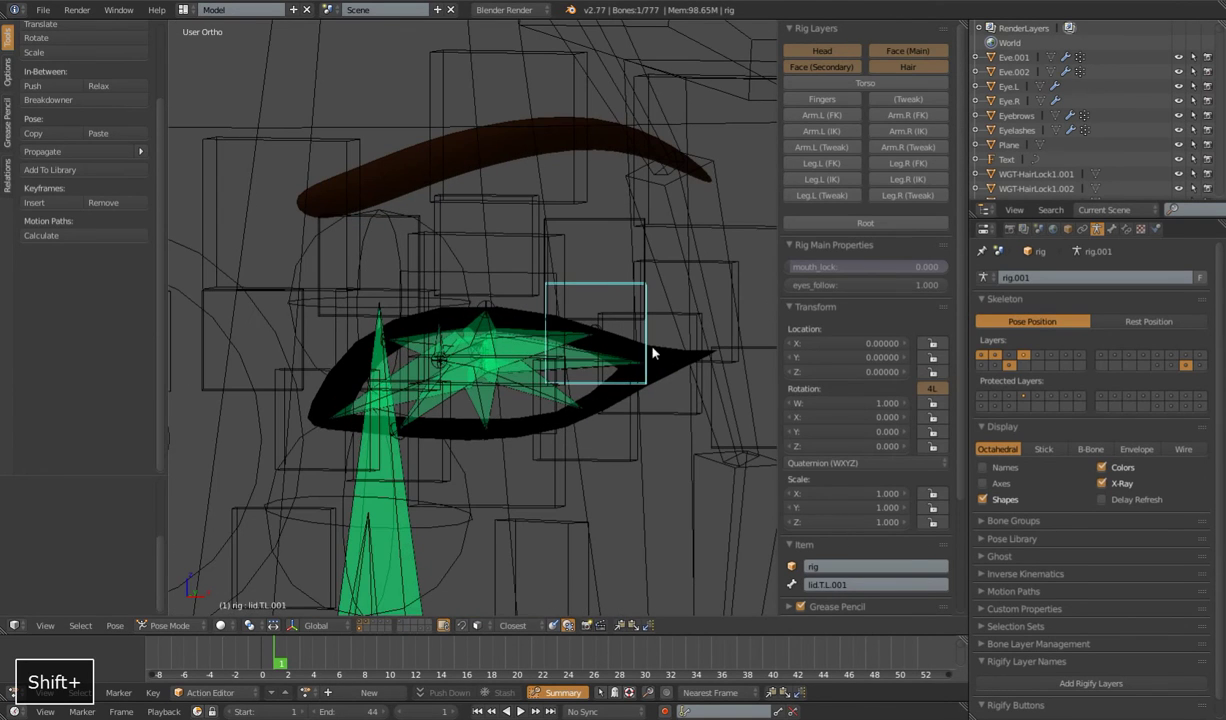
{"action": "key", "text": "ctrl+Tab"}
{"action": "right_click", "coordinate": [670, 357]}
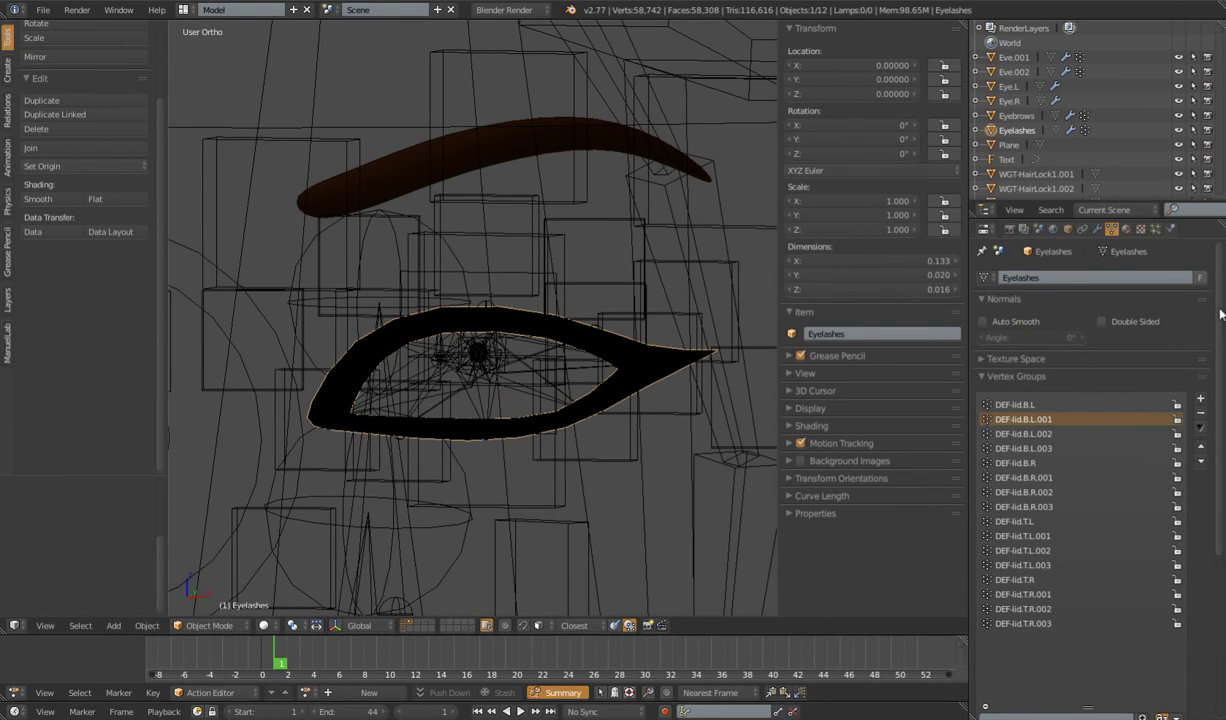
{"action": "left_click", "coordinate": [1200, 427]}
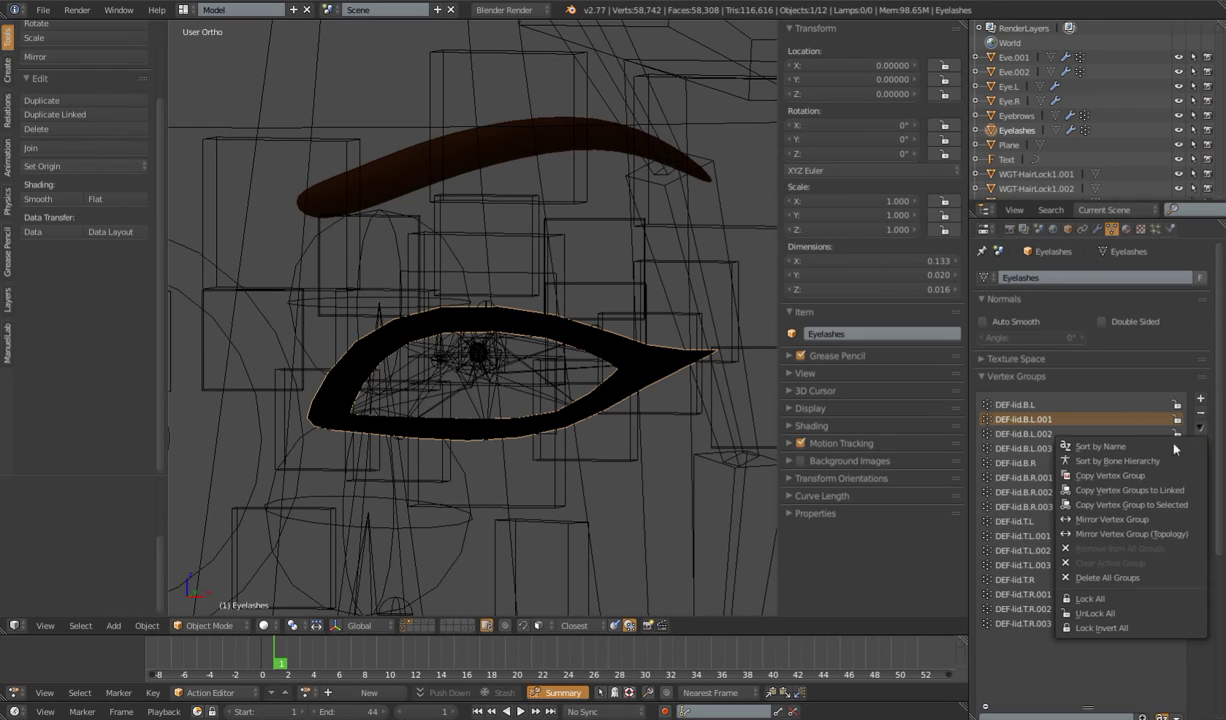
{"action": "left_click", "coordinate": [1106, 577]}
Delete all vertex groups from the Eyebrows mesh
{"action": "right_click", "coordinate": [406, 153]}
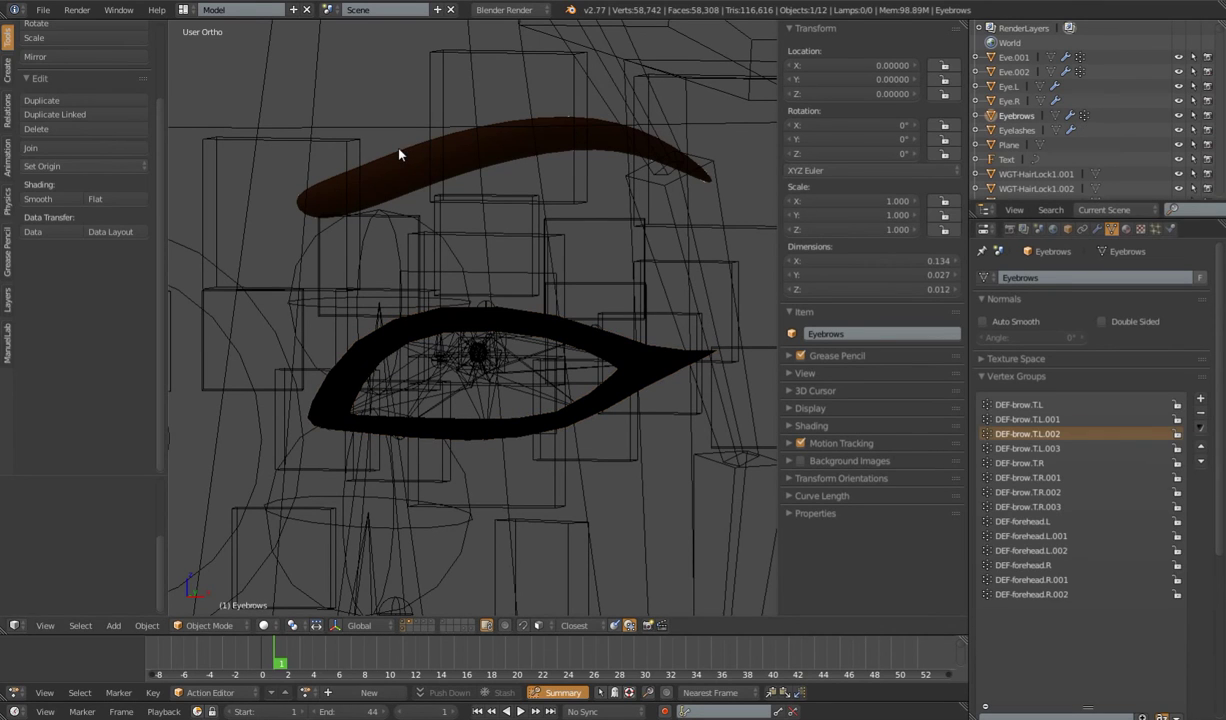
{"action": "left_click", "coordinate": [1200, 427]}
{"action": "left_click", "coordinate": [1108, 578]}
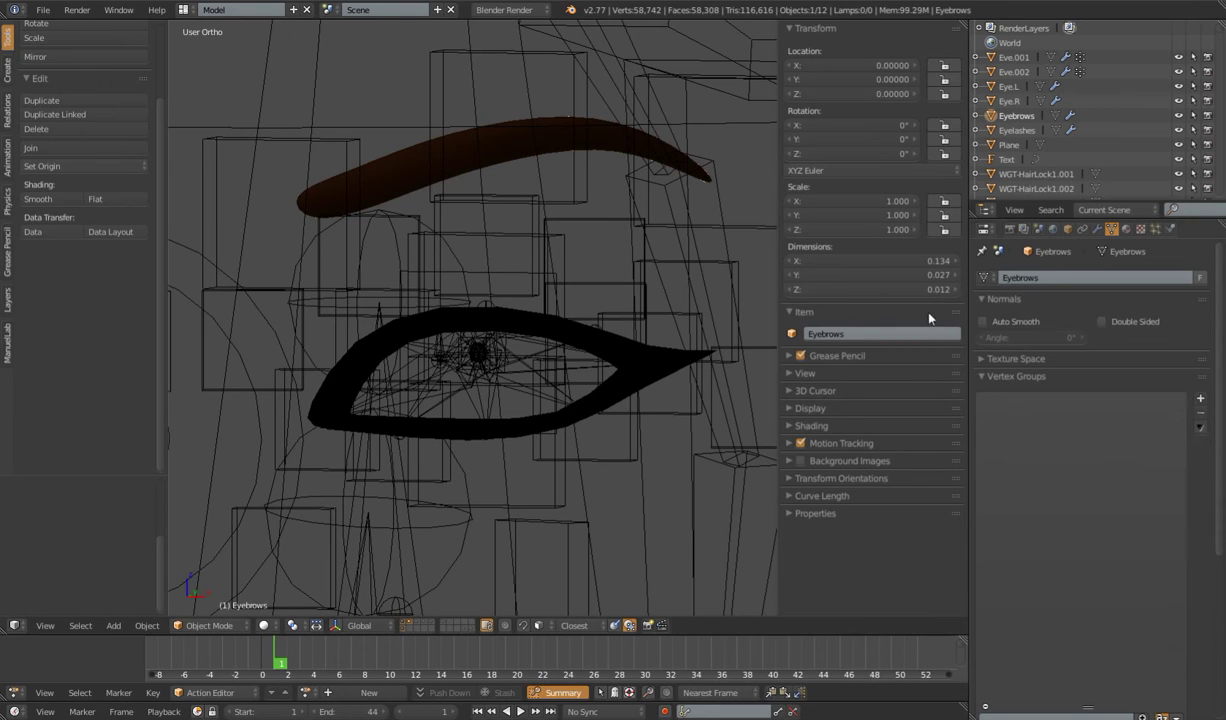
Check the modifier stacks of the Eyebrows and Eyelashes meshes for leftover armature modifiers
{"action": "left_click", "coordinate": [1097, 230]}
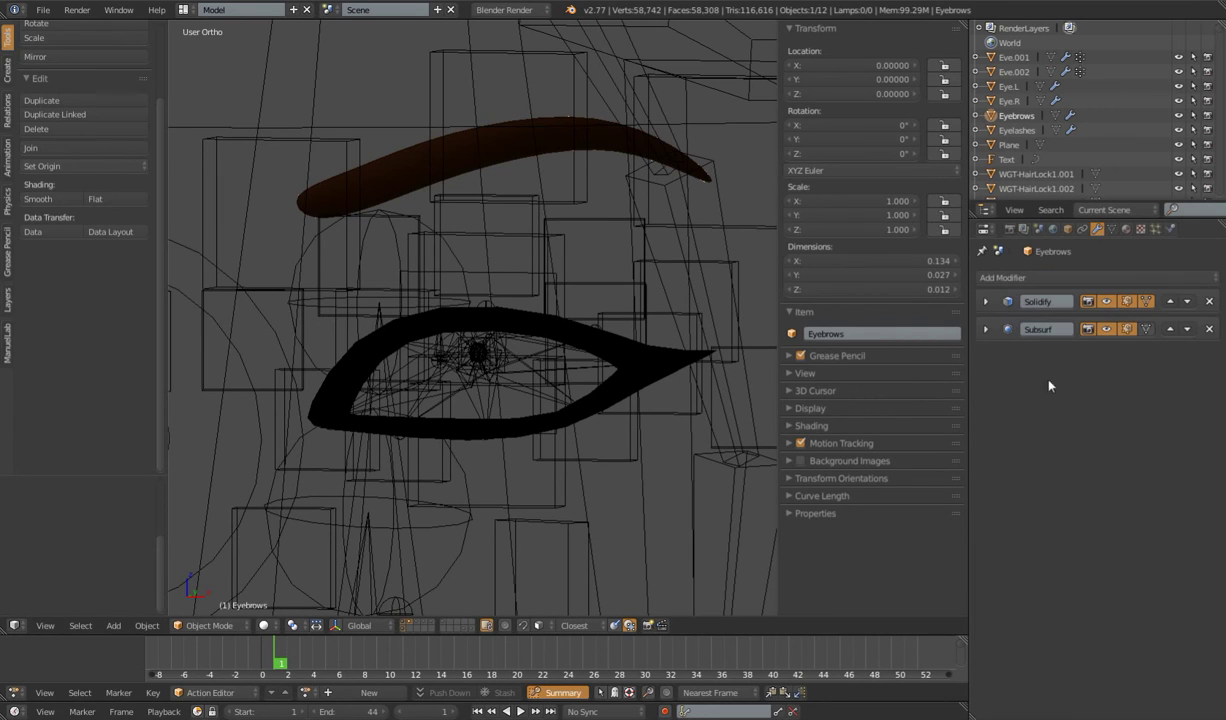
{"action": "right_click", "coordinate": [676, 359]}
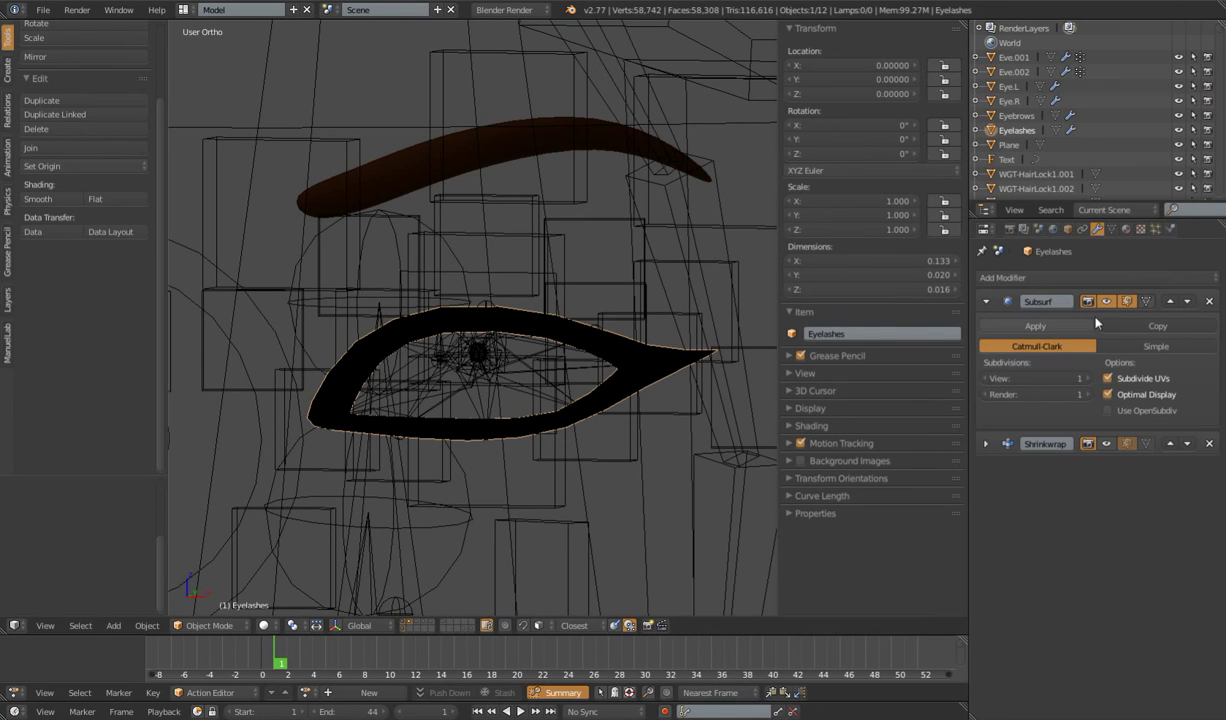
{"action": "middle_click_drag", "start_coordinate": [680, 350], "coordinate": [654, 405]}
{"action": "scroll", "coordinate": [654, 405], "scroll_direction": "down", "scroll_amount": 4}
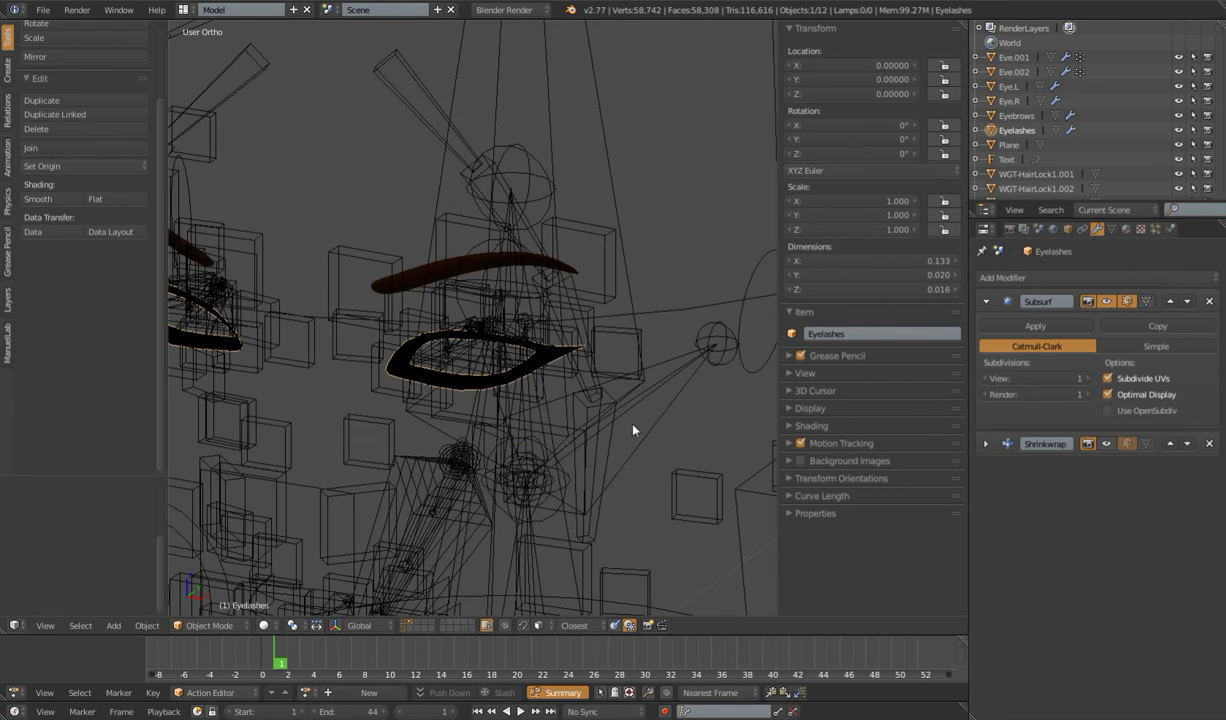
Select the rig and show only its deformation bone layer, focusing on the bones around the left eye
{"action": "right_click", "coordinate": [548, 367]}
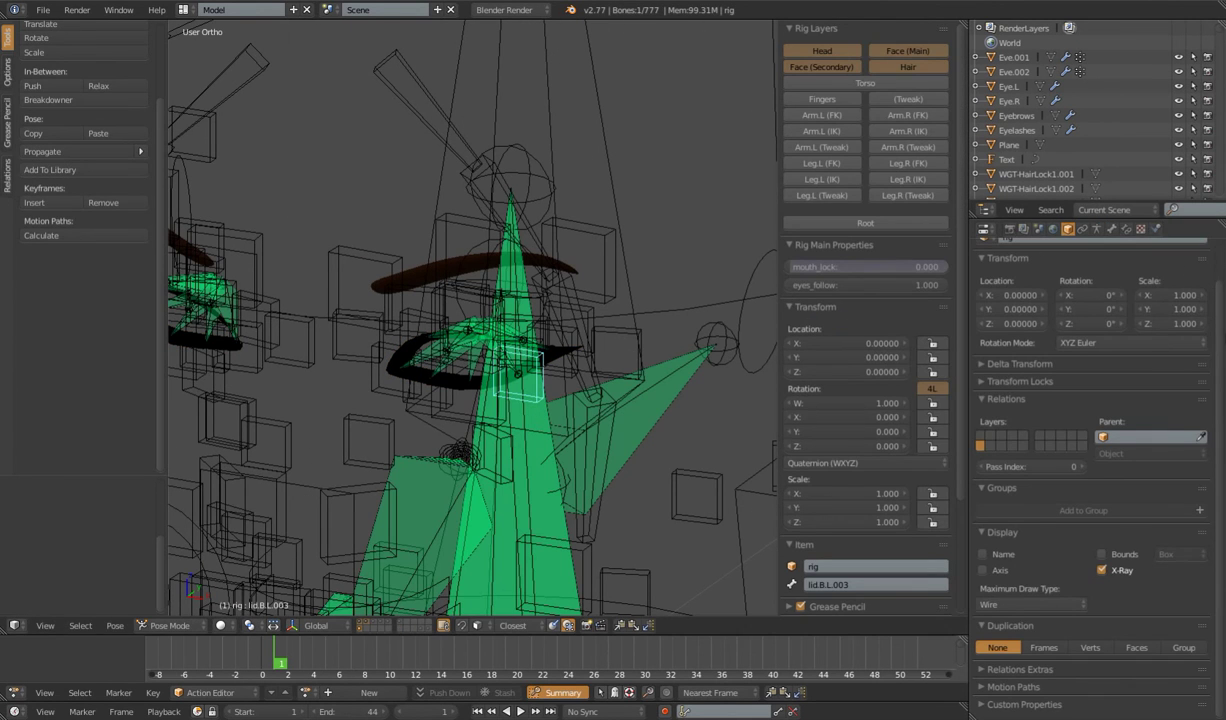
{"action": "scroll", "coordinate": [1222, 343], "scroll_direction": "up", "scroll_amount": 1}
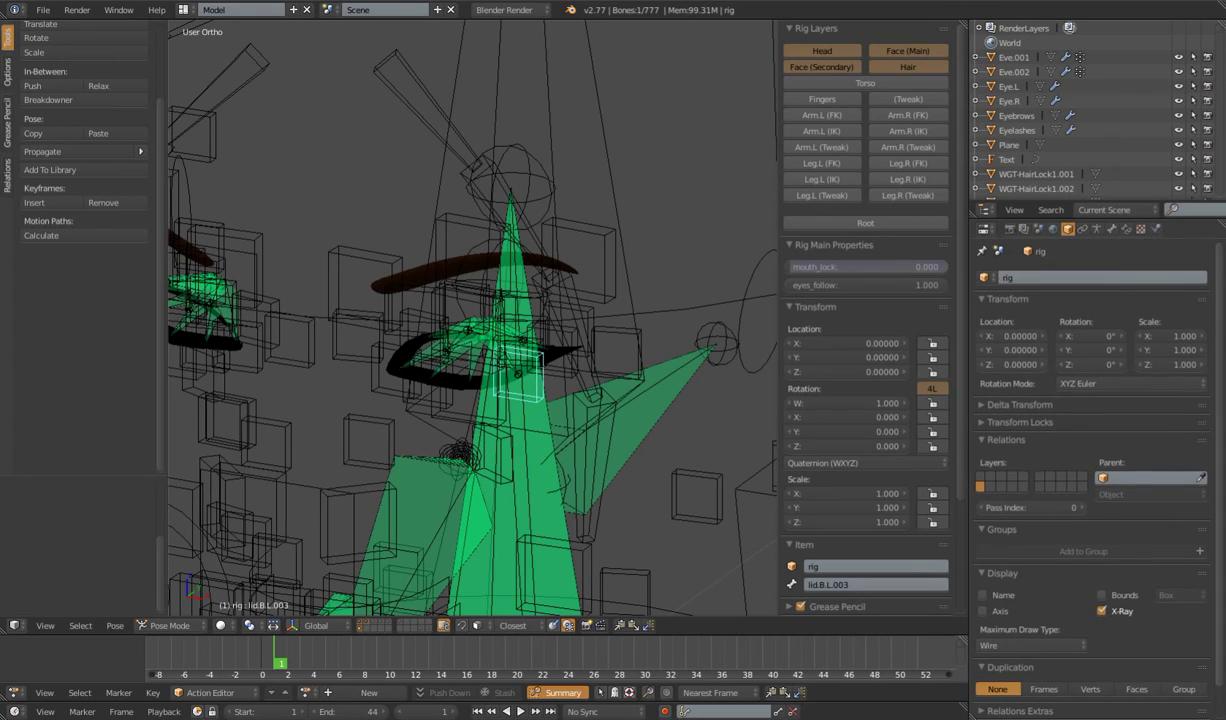
{"action": "left_click", "coordinate": [1097, 229]}
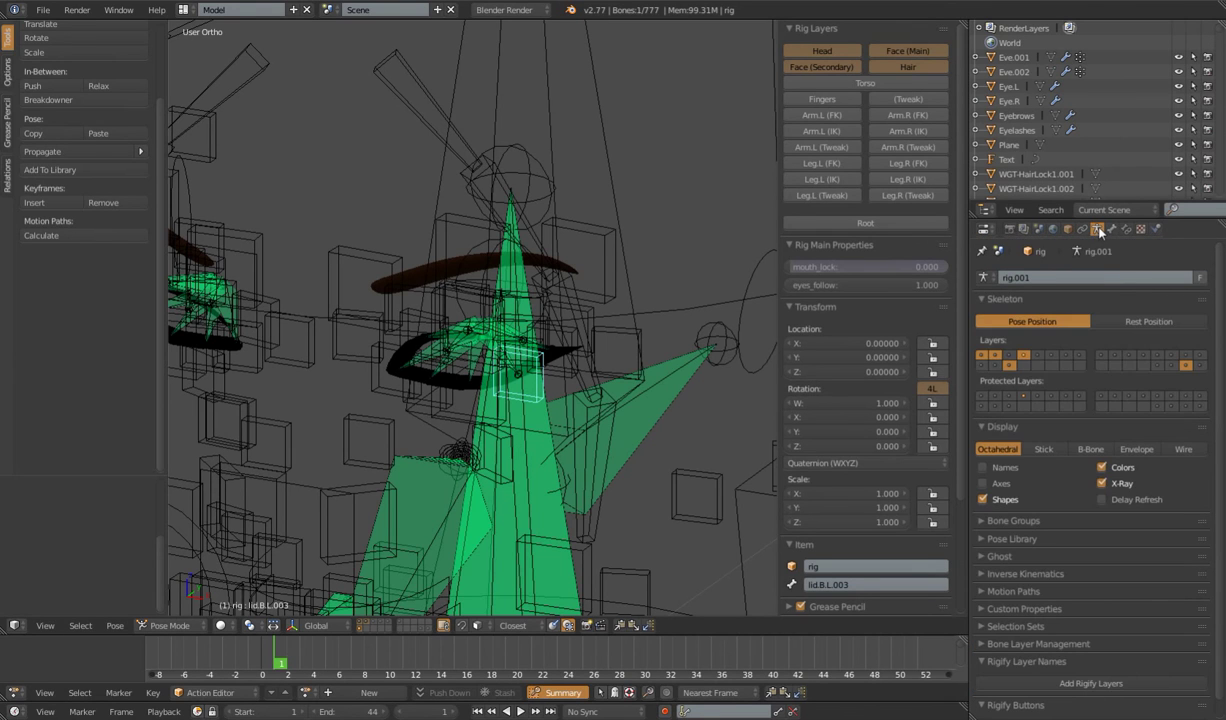
{"action": "left_click", "coordinate": [1171, 365]}
{"action": "middle_click_drag", "start_coordinate": [545, 389], "coordinate": [452, 340]}
{"action": "middle_click_drag", "start_coordinate": [452, 340], "coordinate": [474, 331]}
{"action": "scroll", "coordinate": [552, 309], "scroll_direction": "up", "scroll_amount": 4}
{"action": "middle_click_drag", "start_coordinate": [586, 347], "coordinate": [528, 364], "text": "shift"}
{"action": "scroll", "coordinate": [432, 296], "scroll_direction": "up", "scroll_amount": 4}
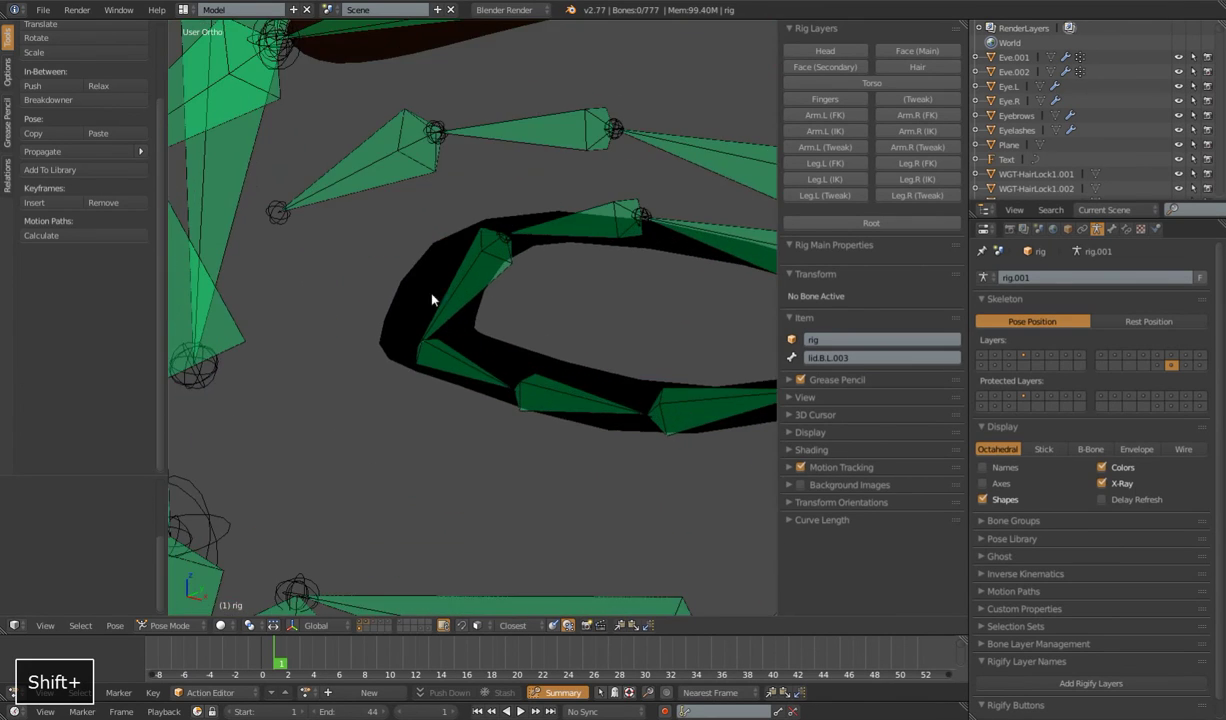
Parent the Eyelashes mesh to the rig with a plain Armature Deform, without generating any weights
{"action": "right_click", "coordinate": [432, 299]}
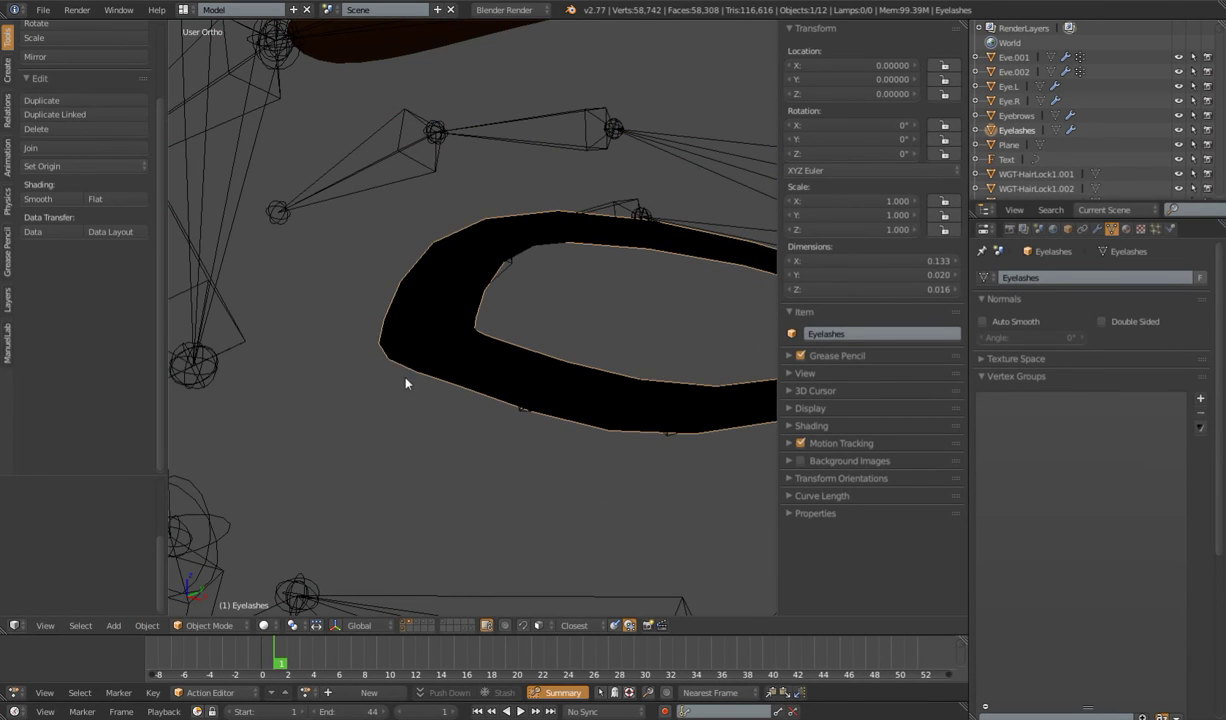
{"action": "scroll", "coordinate": [466, 381], "scroll_direction": "down", "scroll_amount": 3}
{"action": "scroll", "coordinate": [467, 290], "scroll_direction": "up", "scroll_amount": 2}
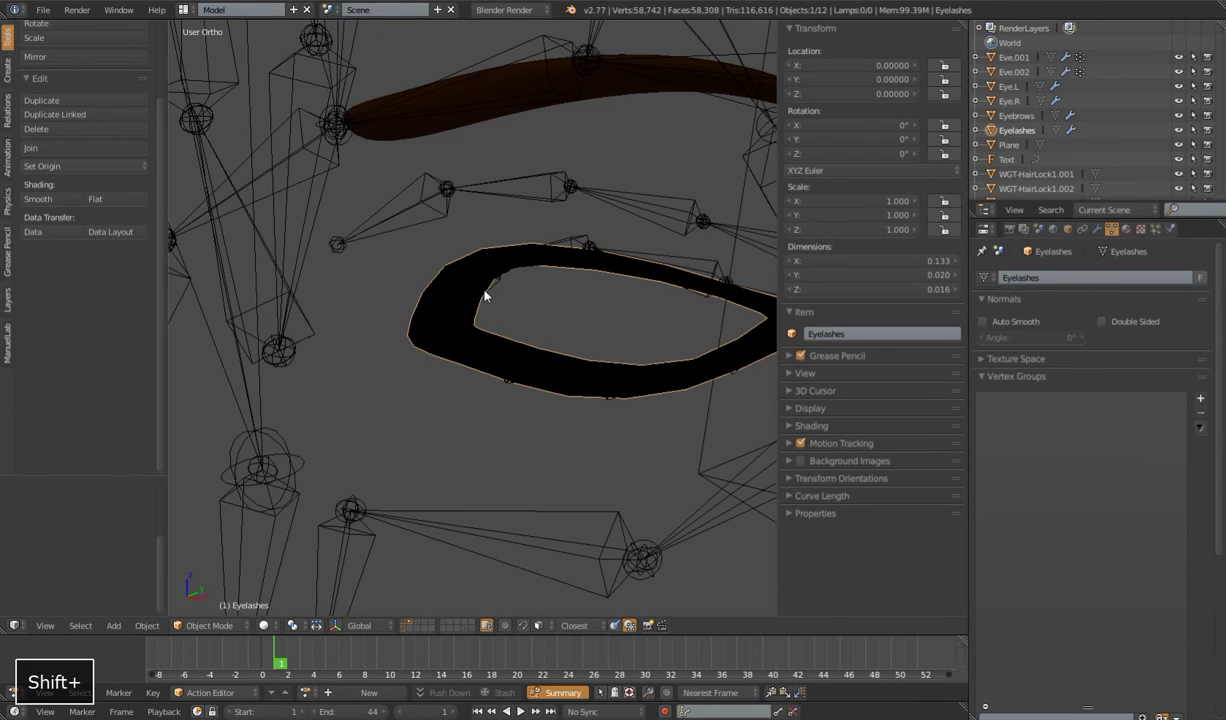
{"action": "right_click", "coordinate": [467, 290], "text": "shift"}
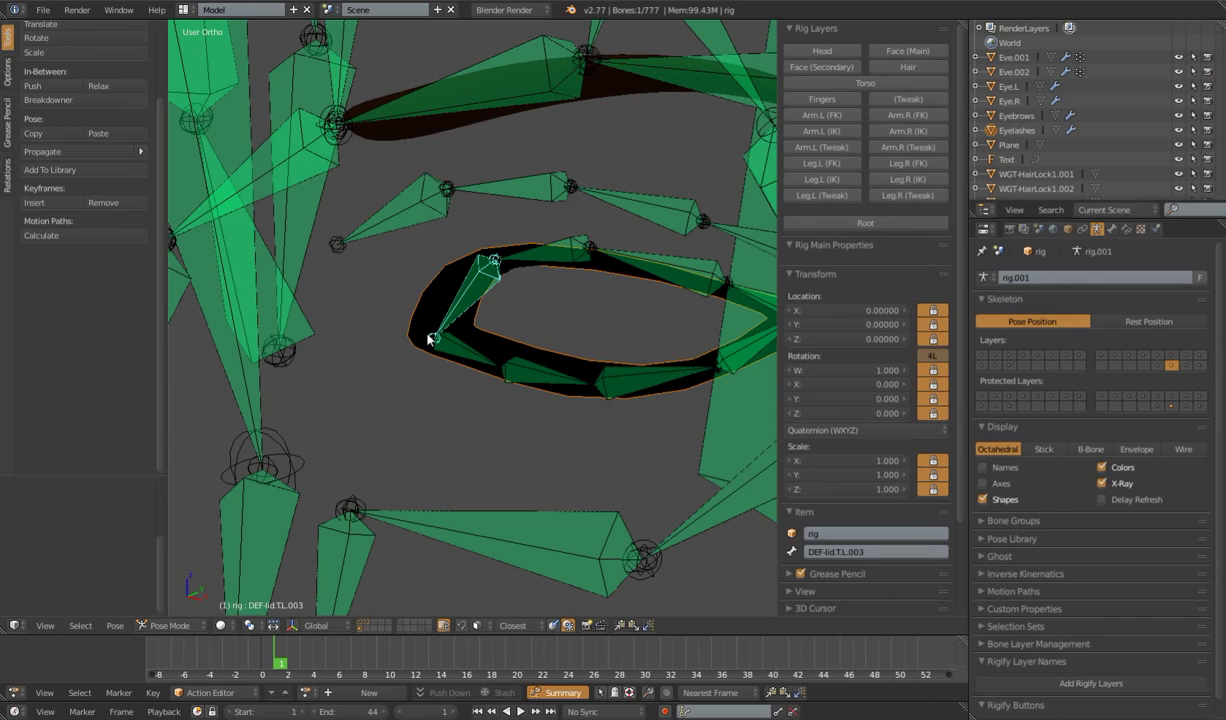
{"action": "key", "text": "ctrl+p"}
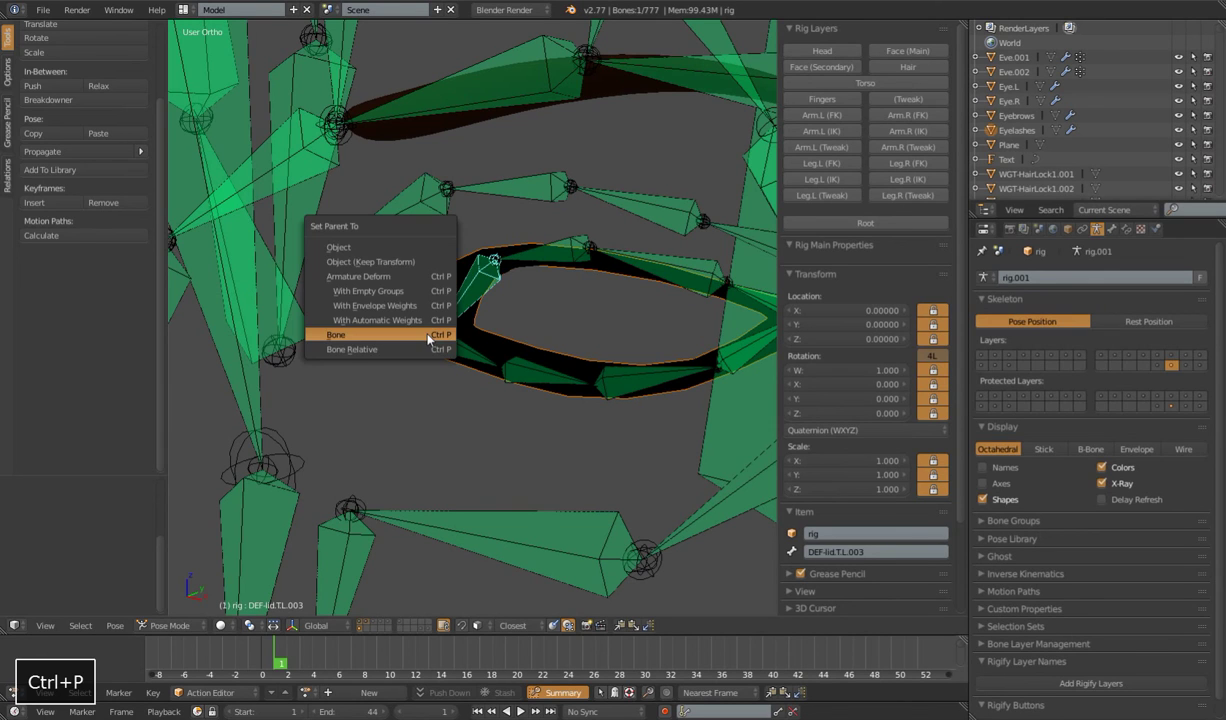
{"action": "left_click", "coordinate": [417, 284]}
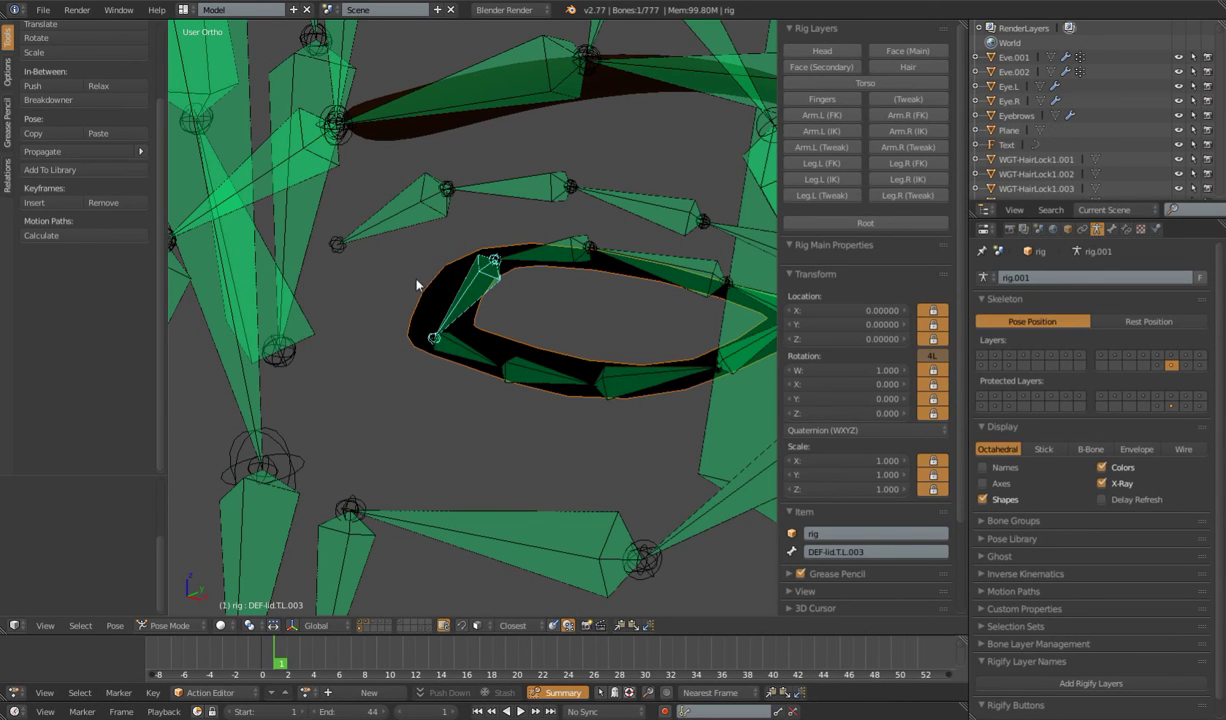
Select all eight deform bones around the left eye's upper and lower eyelids in Pose Mode
{"action": "middle_click_drag", "start_coordinate": [513, 351], "coordinate": [477, 352]}
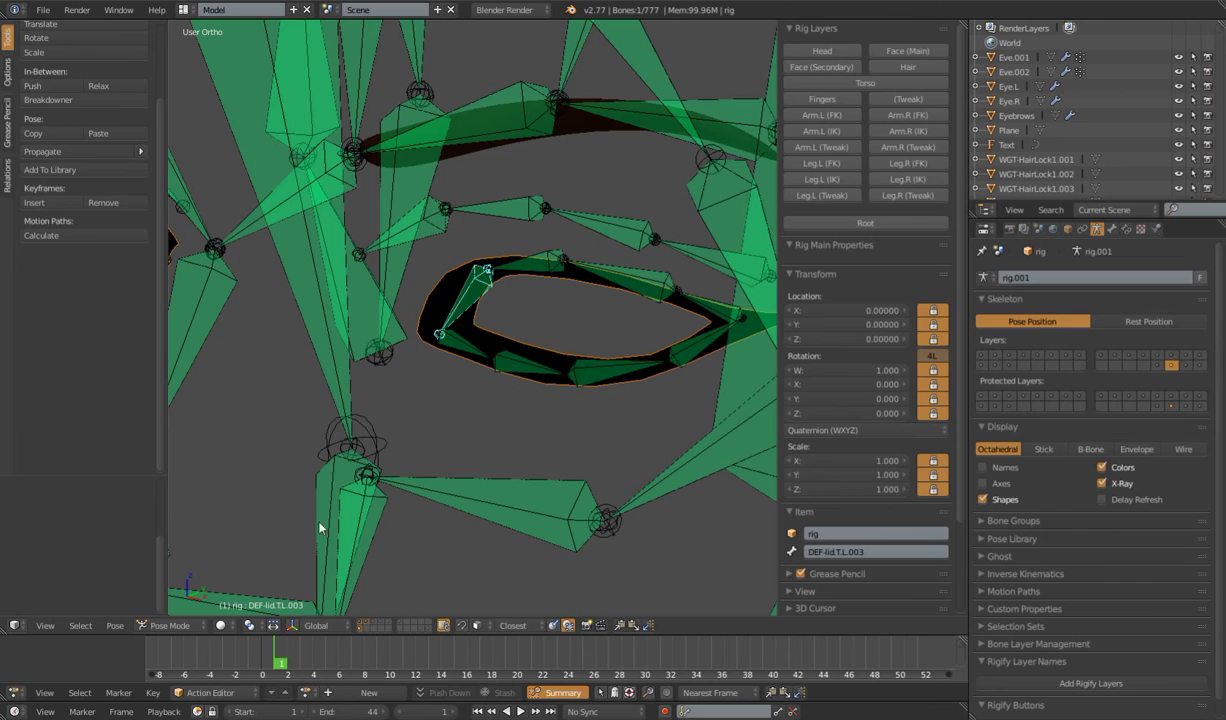
{"action": "right_click", "coordinate": [476, 352]}
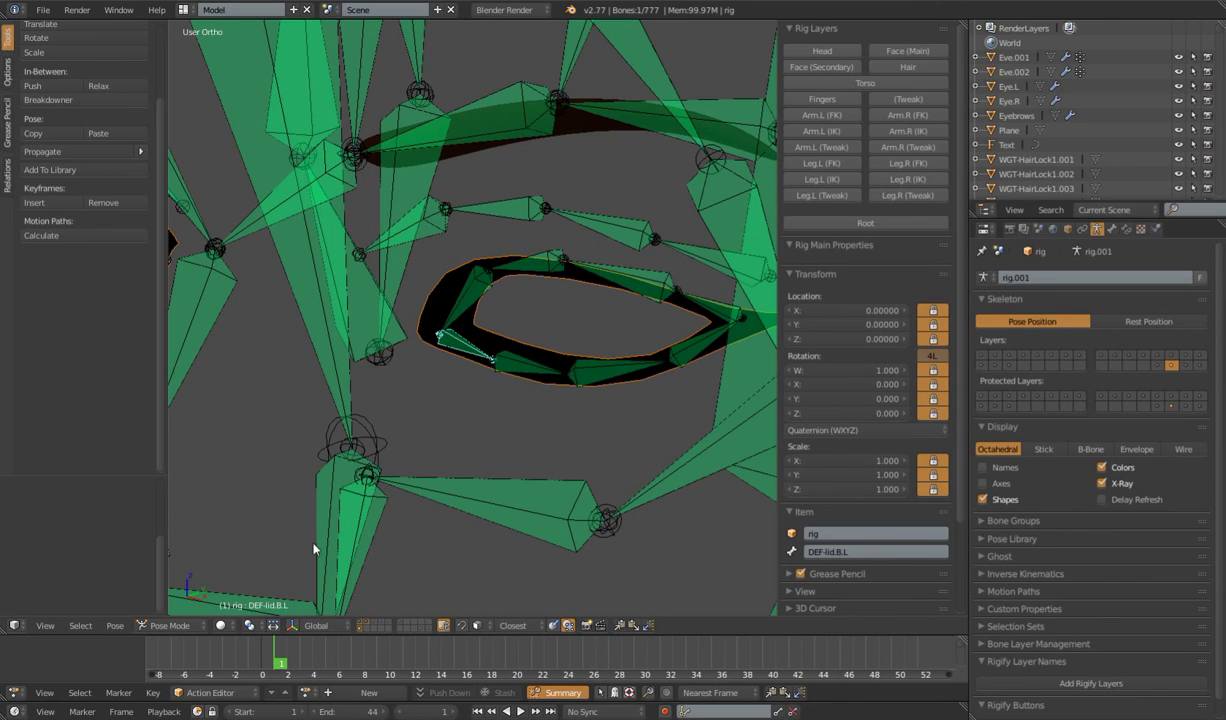
{"action": "right_click", "coordinate": [470, 296]}
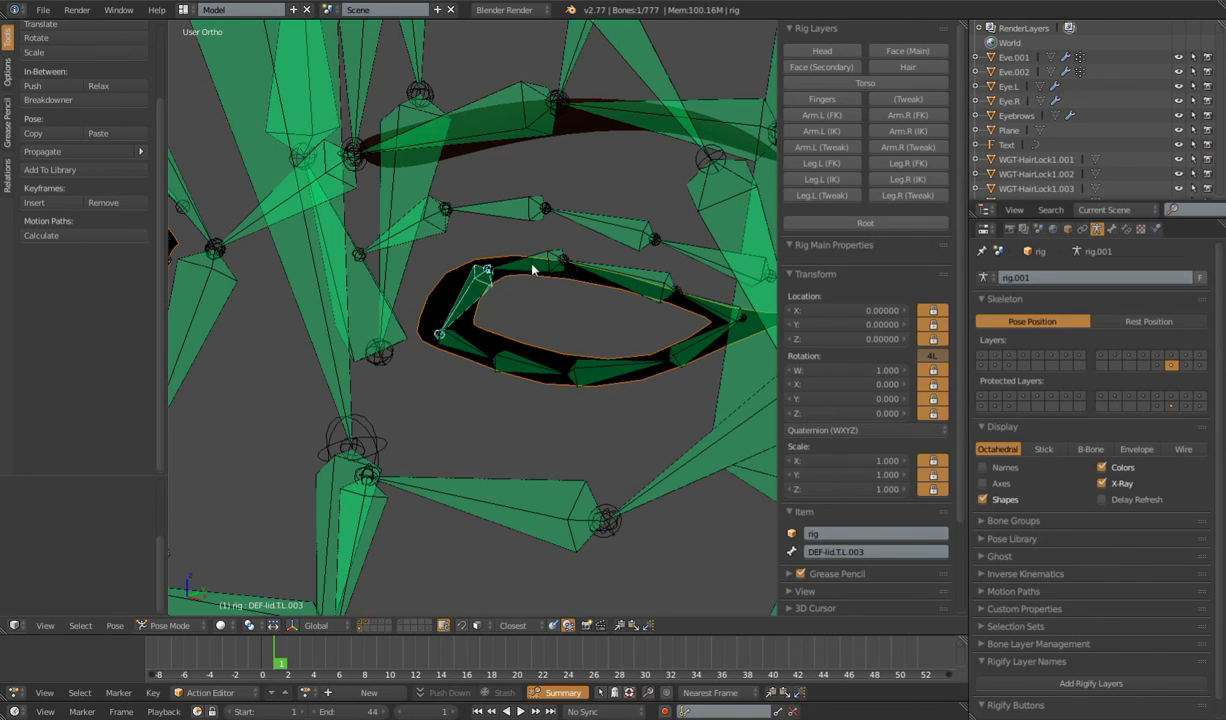
{"action": "right_click", "coordinate": [515, 256], "text": "shift"}
{"action": "right_click", "coordinate": [605, 268], "text": "shift"}
{"action": "right_click", "coordinate": [688, 302], "text": "shift"}
{"action": "right_click", "coordinate": [692, 345], "text": "shift"}
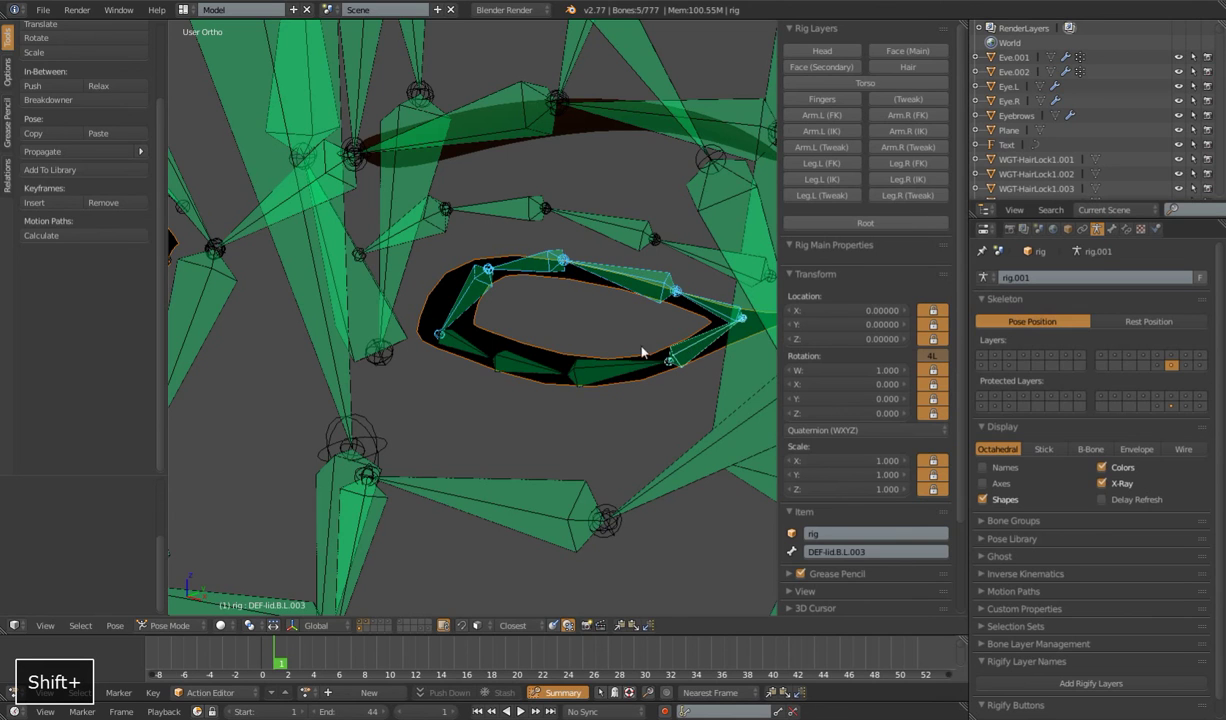
{"action": "right_click", "coordinate": [562, 360], "text": "shift"}
{"action": "key", "text": "ctrl+z"}
{"action": "right_click", "coordinate": [636, 362], "text": "shift"}
{"action": "right_click", "coordinate": [540, 366], "text": "shift"}
{"action": "right_click", "coordinate": [470, 348], "text": "shift"}
Add the right eye's eight eyelid deform bones to the selection and hide all other bones
{"action": "scroll", "coordinate": [412, 443], "scroll_direction": "down", "scroll_amount": 3}
{"action": "scroll", "coordinate": [430, 420], "scroll_direction": "down", "scroll_amount": 3}
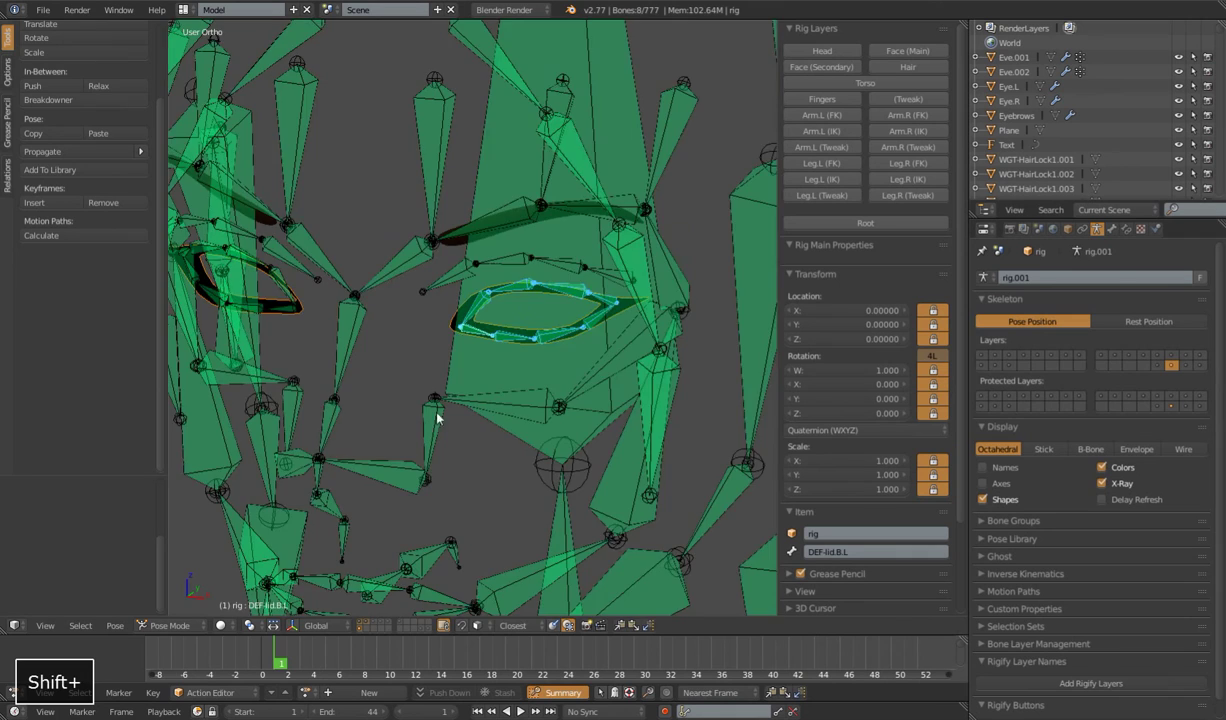
{"action": "scroll", "coordinate": [506, 424], "scroll_direction": "up", "scroll_amount": 6}
{"action": "right_click", "coordinate": [561, 436], "text": "shift"}
{"action": "right_click", "coordinate": [567, 362], "text": "shift"}
{"action": "right_click", "coordinate": [478, 321], "text": "shift"}
{"action": "right_click", "coordinate": [478, 428], "text": "shift"}
{"action": "right_click", "coordinate": [410, 414], "text": "shift"}
{"action": "right_click", "coordinate": [360, 318], "text": "shift"}
{"action": "right_click", "coordinate": [310, 332], "text": "shift"}
{"action": "right_click", "coordinate": [340, 385], "text": "shift"}
{"action": "scroll", "coordinate": [600, 420], "scroll_direction": "down", "scroll_amount": 8}
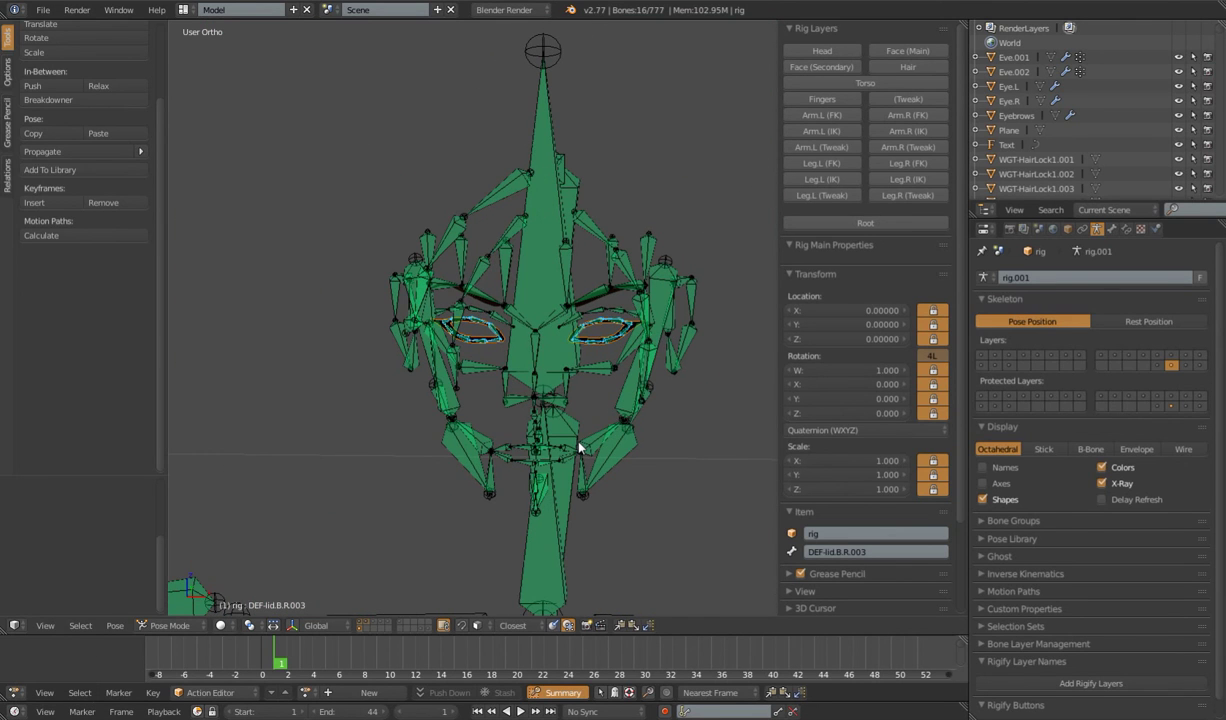
{"action": "key", "text": "ctrl+i"}
{"action": "key", "text": "h"}
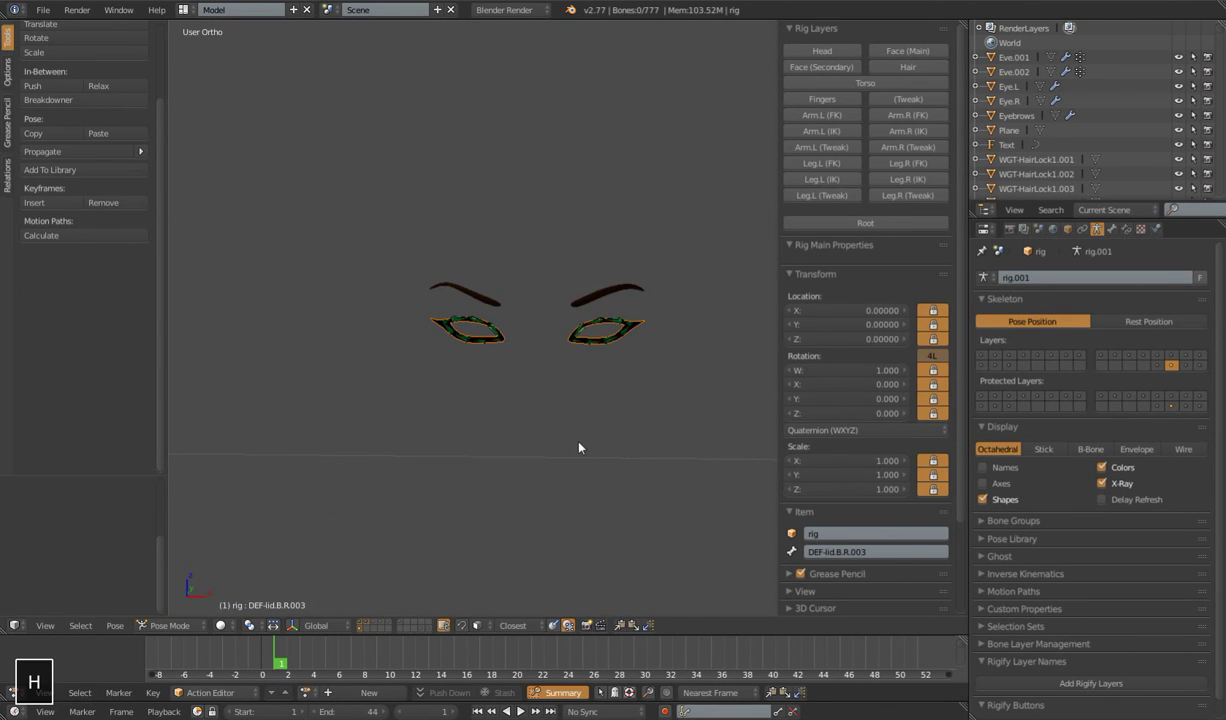
Move the Eyelashes' Armature modifier to the top of the stack and enable Preserve Volume plus its Edit Mode and cage display
{"action": "scroll", "coordinate": [620, 415], "scroll_direction": "up", "scroll_amount": 4}
{"action": "scroll", "coordinate": [530, 407], "scroll_direction": "up", "scroll_amount": 3}
{"action": "right_click", "coordinate": [672, 294]}
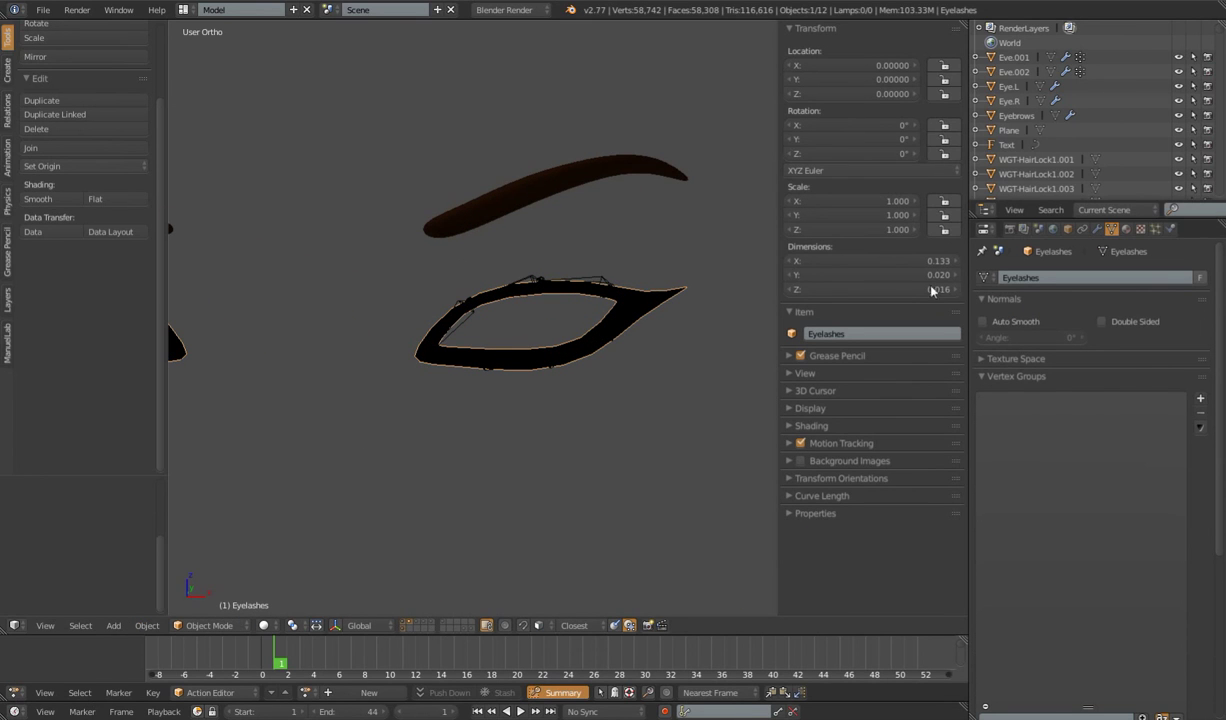
{"action": "left_click", "coordinate": [1097, 229]}
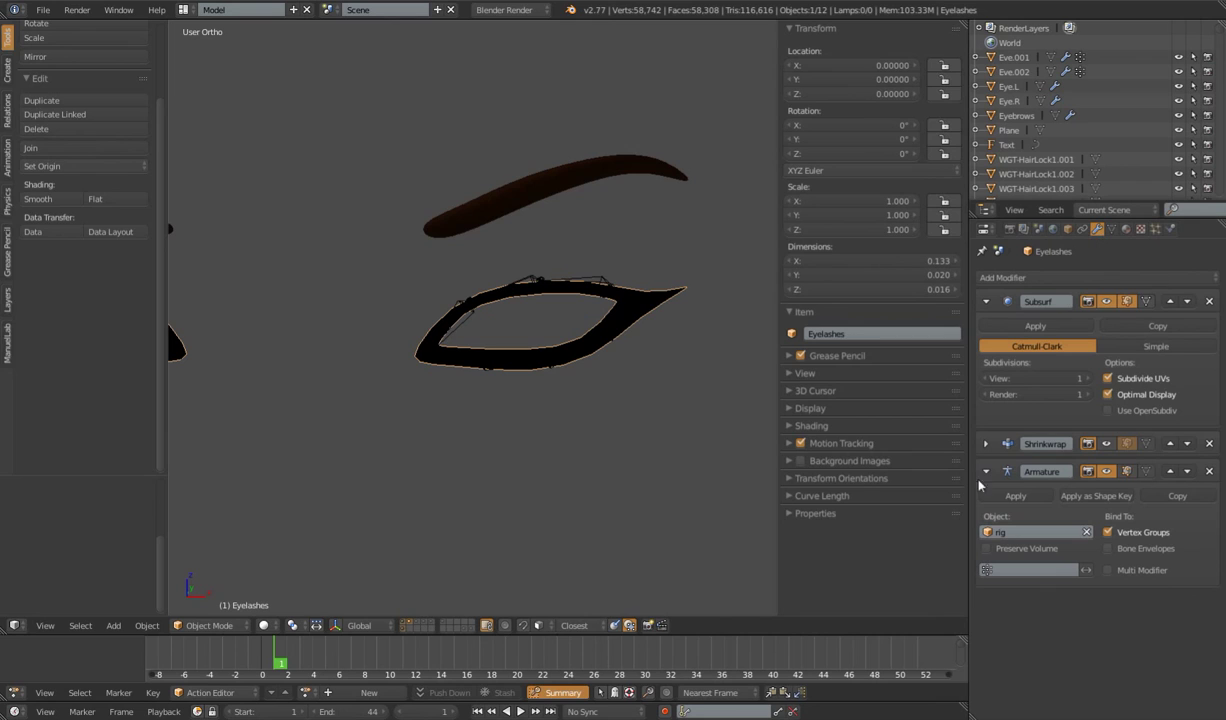
{"action": "left_click", "coordinate": [1170, 471]}
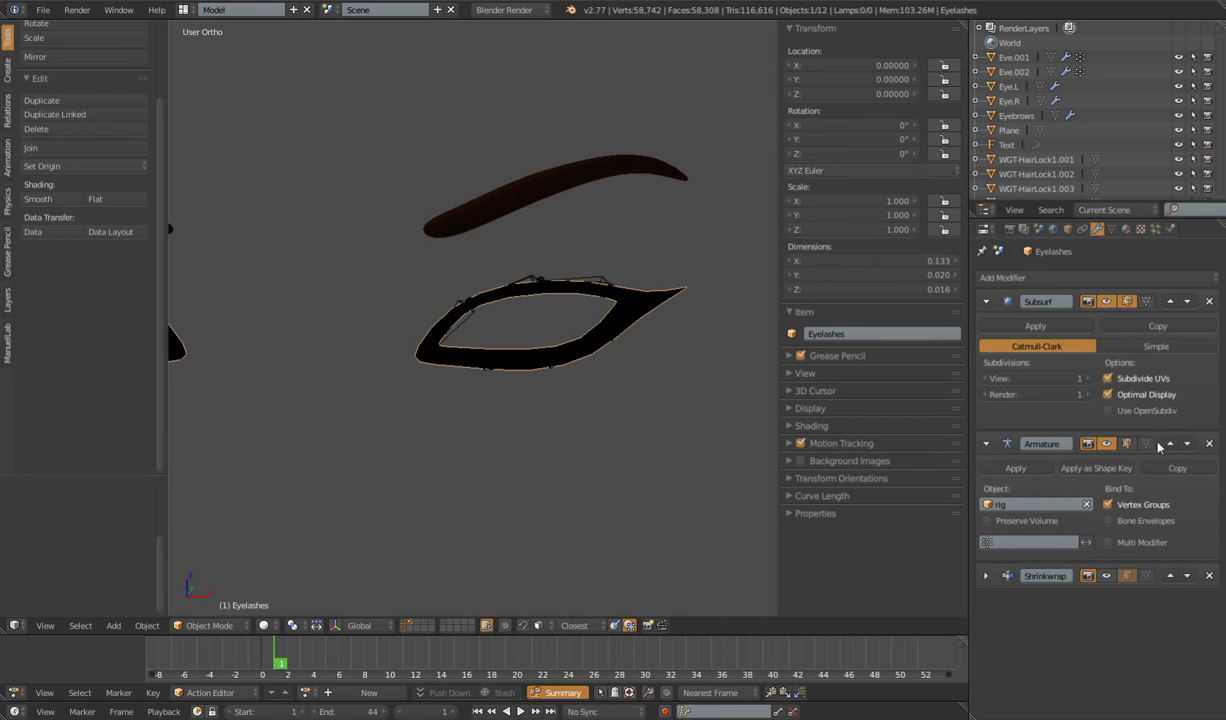
{"action": "left_click", "coordinate": [1170, 443]}
{"action": "left_click", "coordinate": [986, 378]}
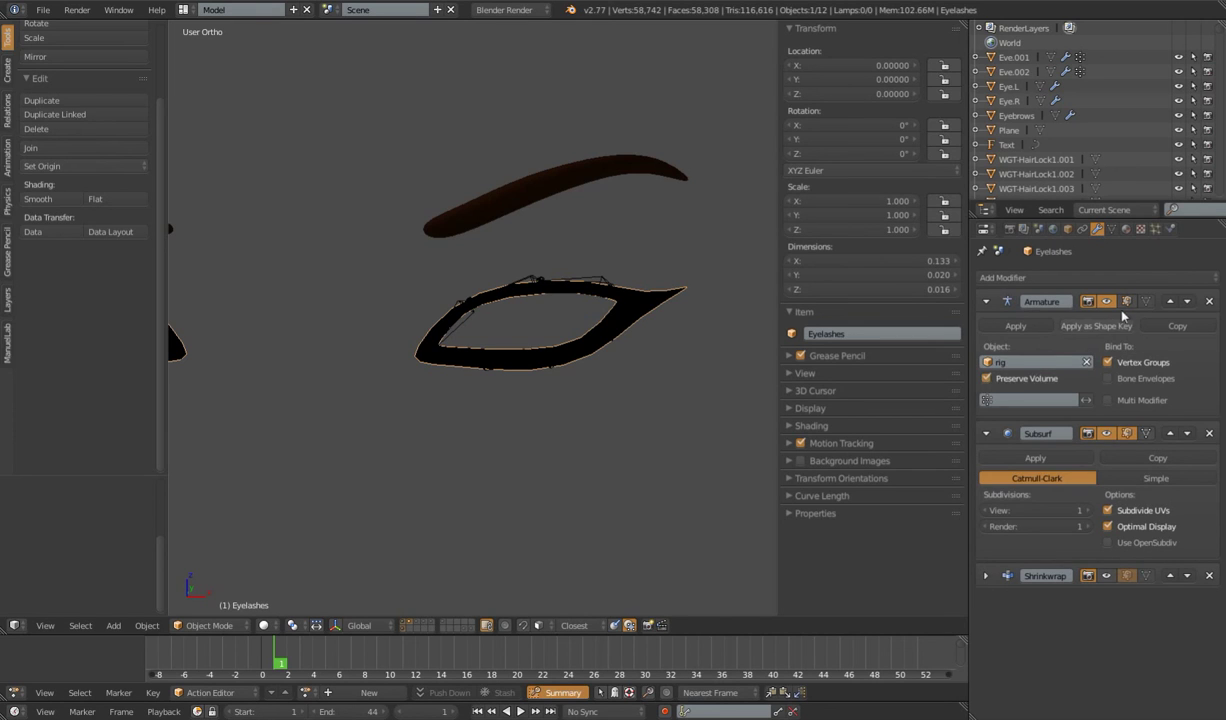
{"action": "left_click", "coordinate": [1068, 230]}
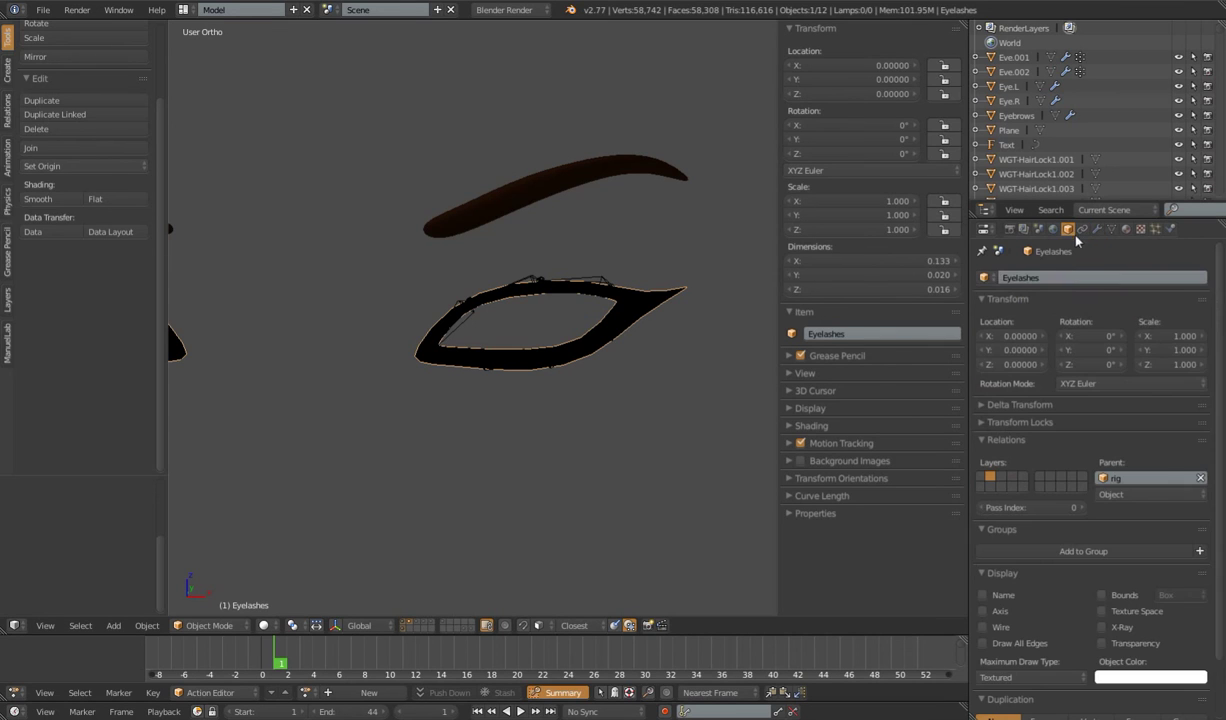
{"action": "left_click", "coordinate": [1097, 230]}
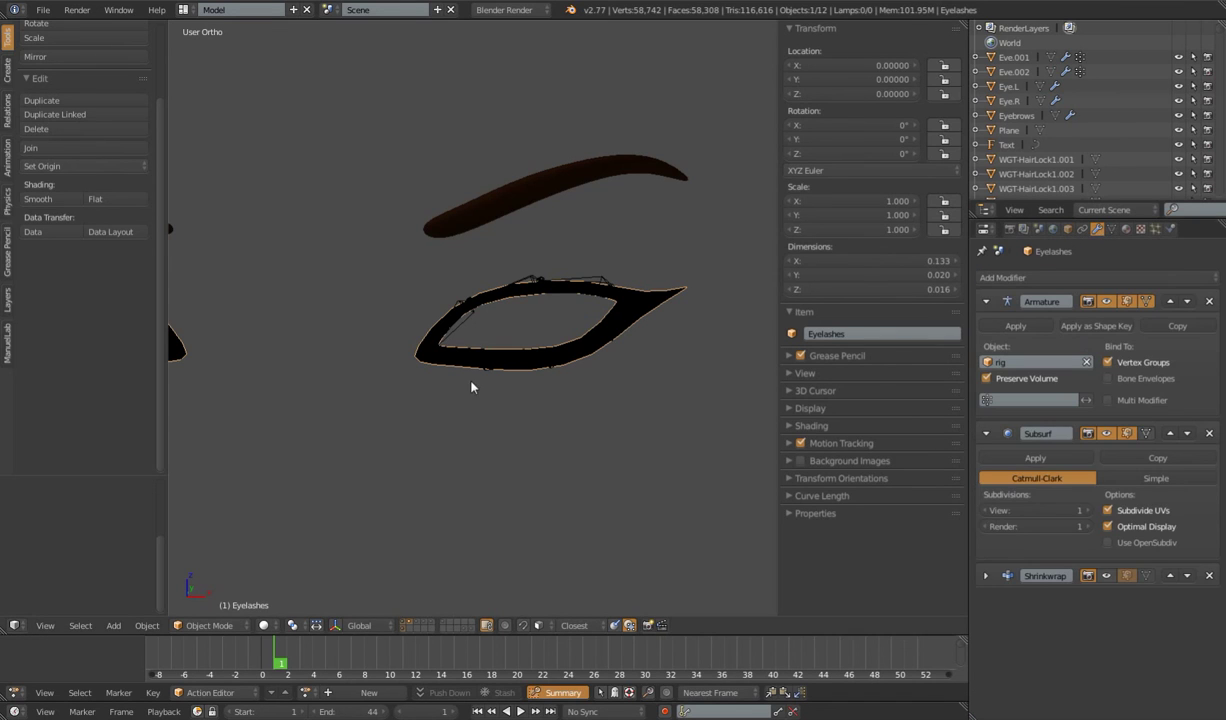
Assign automatic weights to the Eyelashes mesh from all visible eyelid bones in Weight Paint mode
{"action": "scroll", "coordinate": [478, 380], "scroll_direction": "down", "scroll_amount": 2}
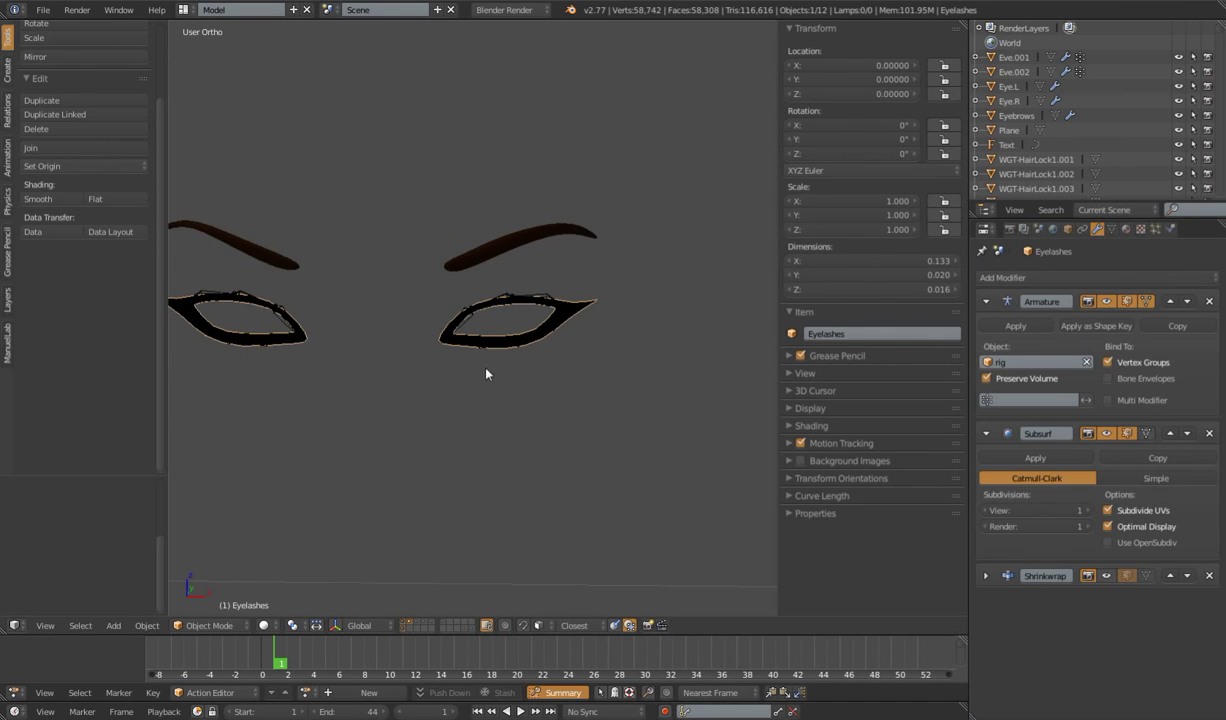
{"action": "left_click", "coordinate": [200, 625]}
{"action": "left_click", "coordinate": [215, 524]}
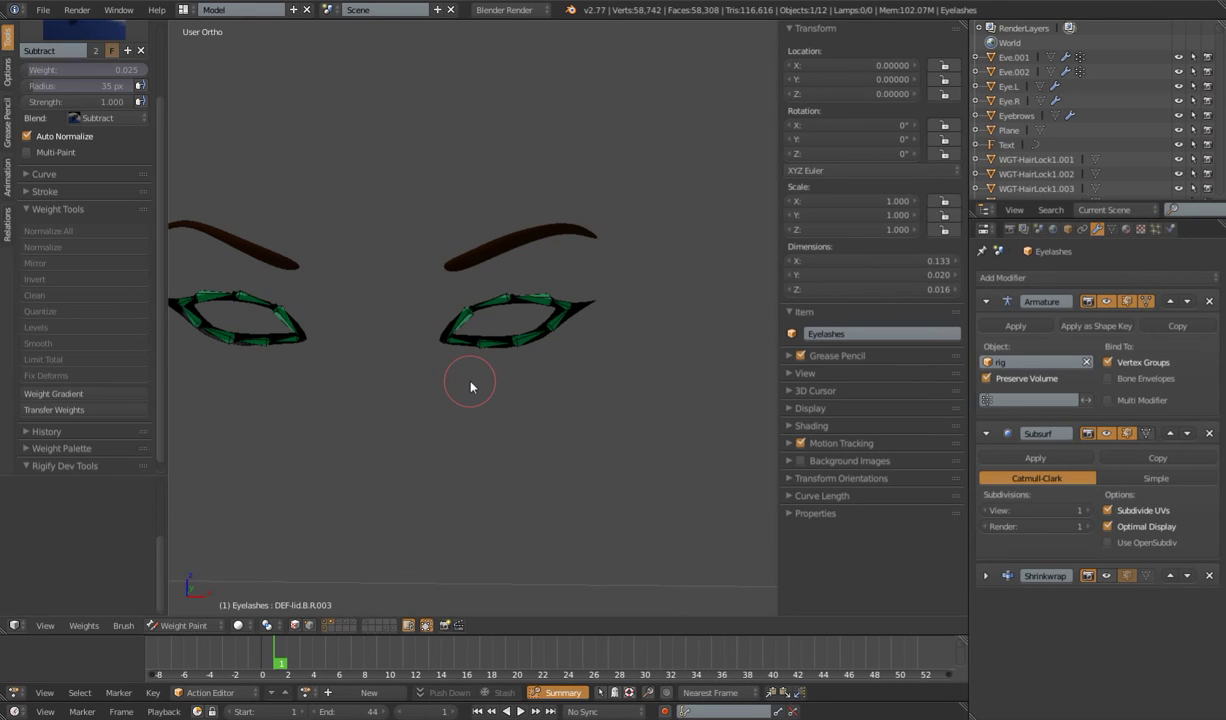
{"action": "key", "text": "a"}
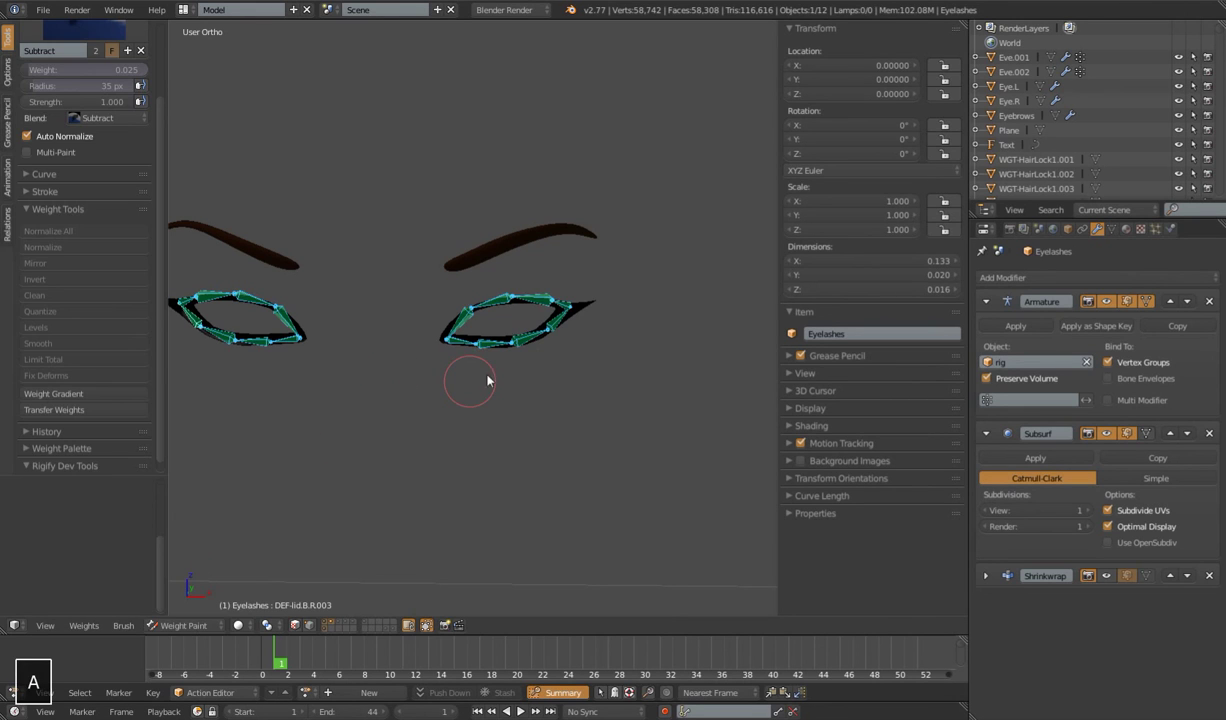
{"action": "left_click", "coordinate": [84, 627]}
{"action": "left_click", "coordinate": [114, 531]}
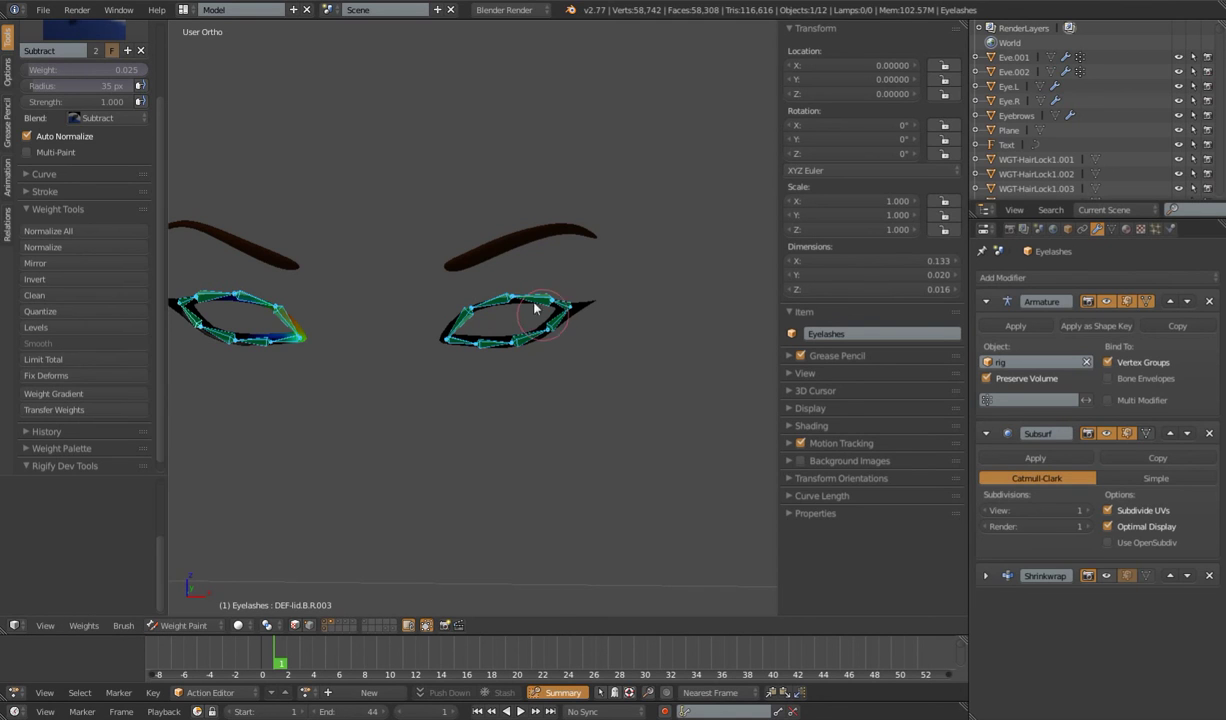
Inspect the Eyelashes weights bone by bone around the left eyelid and return to Object Mode
{"action": "right_click", "coordinate": [452, 325]}
{"action": "right_click", "coordinate": [470, 347]}
{"action": "right_click", "coordinate": [498, 344]}
{"action": "right_click", "coordinate": [492, 300]}
{"action": "right_click", "coordinate": [535, 299]}
{"action": "right_click", "coordinate": [566, 306]}
{"action": "right_click", "coordinate": [556, 321]}
{"action": "right_click", "coordinate": [528, 338]}
{"action": "right_click", "coordinate": [497, 346]}
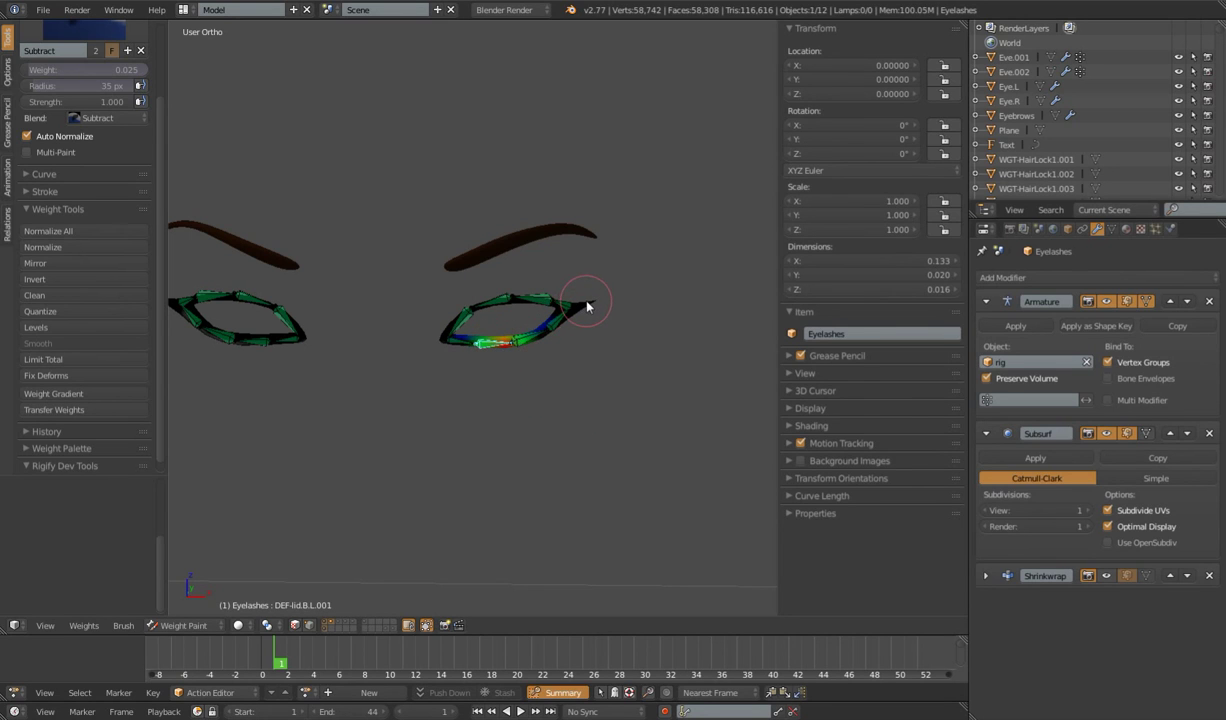
{"action": "left_click", "coordinate": [190, 625]}
{"action": "left_click", "coordinate": [187, 608]}
Reveal all hidden bones of the rig in Pose Mode
{"action": "scroll", "coordinate": [497, 375], "scroll_direction": "up", "scroll_amount": 4}
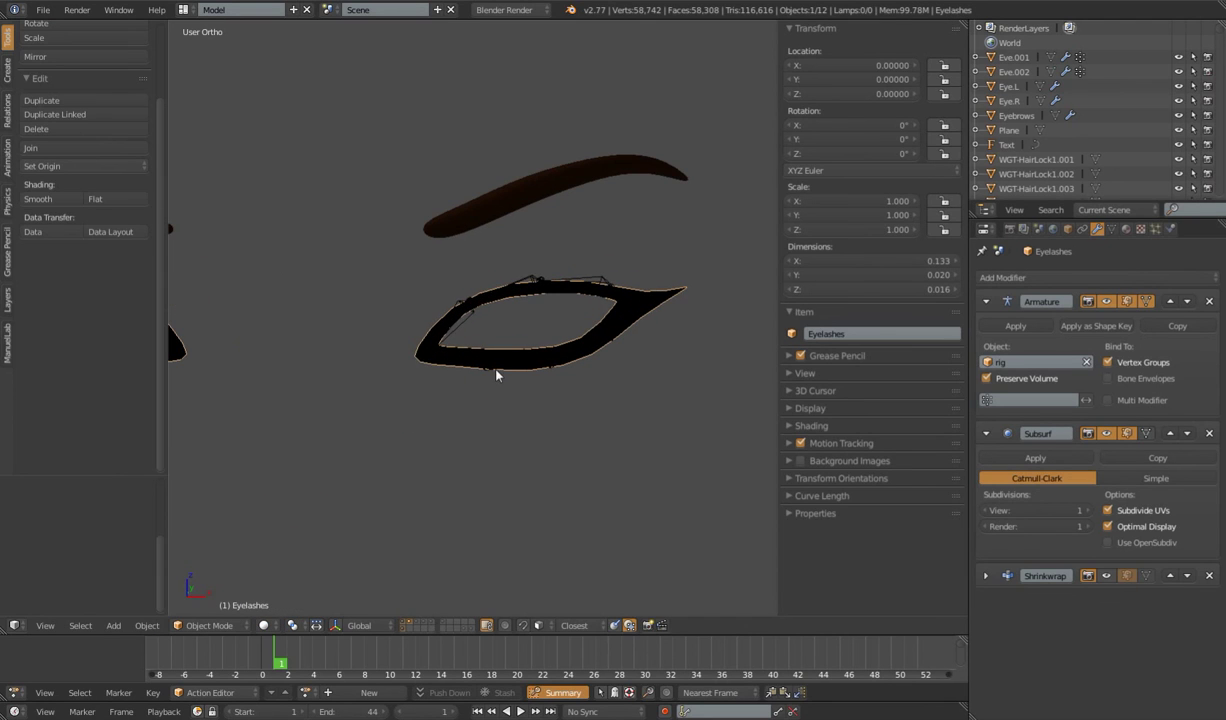
{"action": "right_click", "coordinate": [466, 212]}
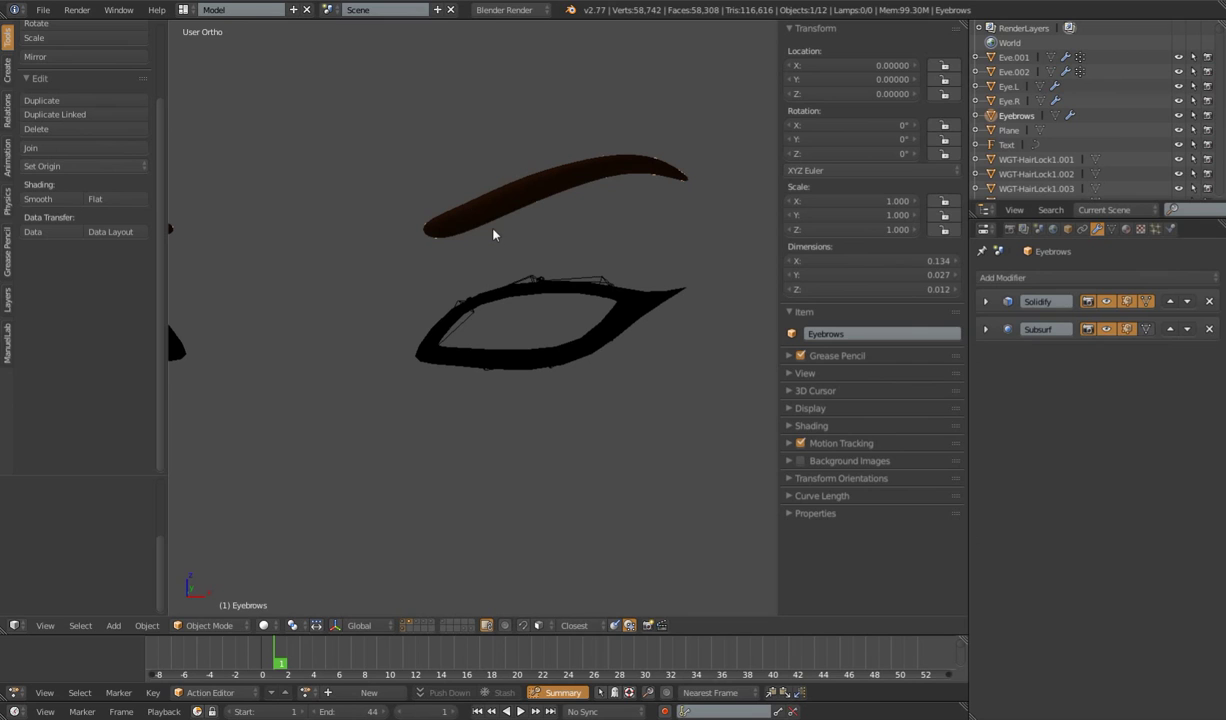
{"action": "right_click", "coordinate": [600, 287]}
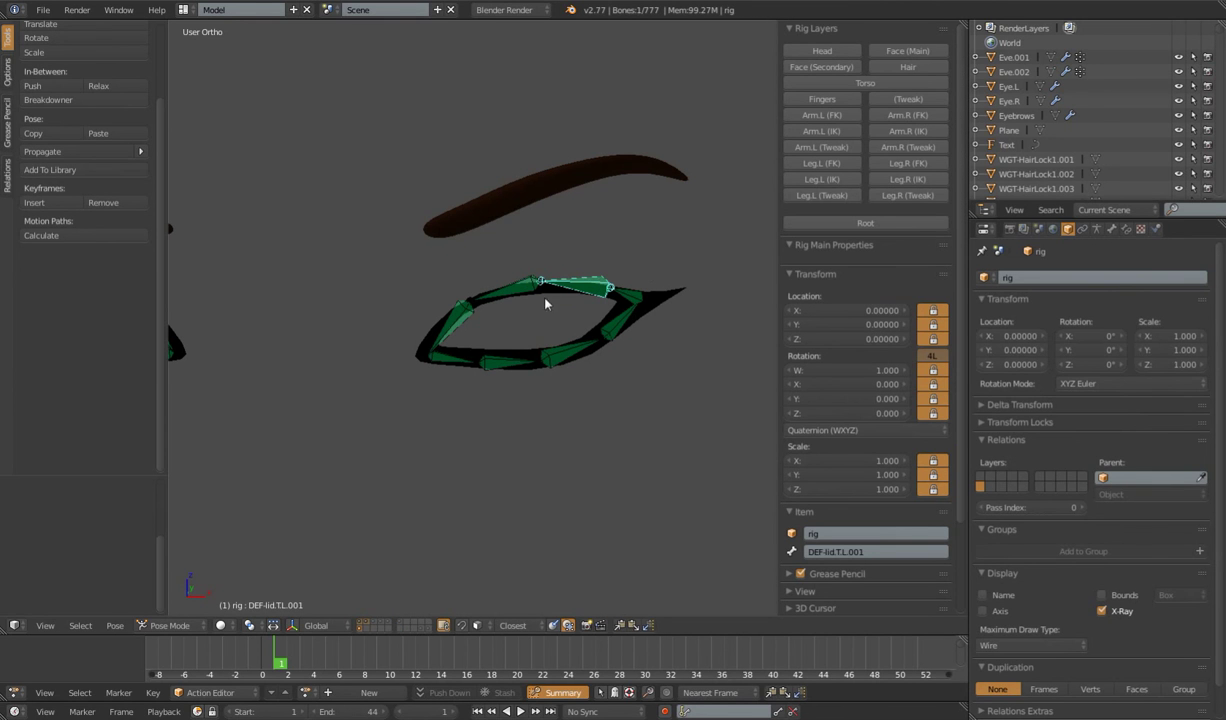
{"action": "key", "text": "alt+h"}
{"action": "scroll", "coordinate": [550, 315], "scroll_direction": "down", "scroll_amount": 4}
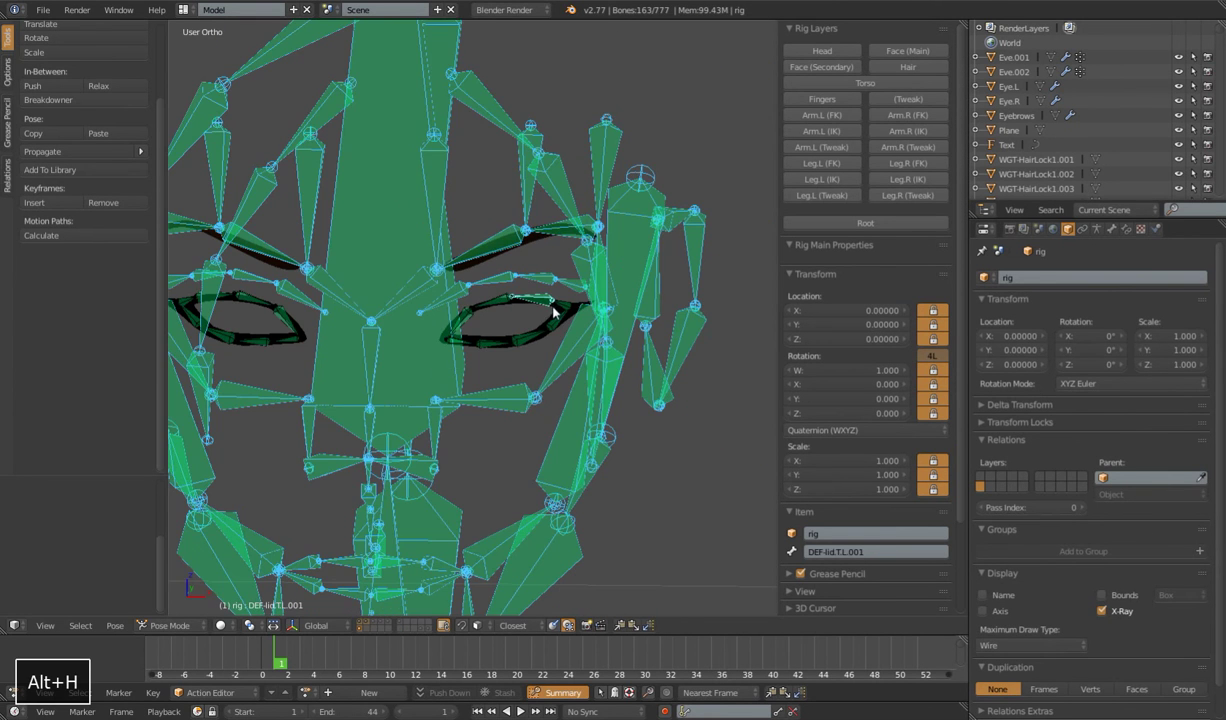
Select the seven deform bones around the left eyebrow, including the three forehead bones above it
{"action": "scroll", "coordinate": [620, 345], "scroll_direction": "up", "scroll_amount": 3}
{"action": "middle_click_drag", "start_coordinate": [608, 334], "coordinate": [470, 348], "text": "shift"}
{"action": "scroll", "coordinate": [537, 397], "scroll_direction": "up", "scroll_amount": 1}
{"action": "scroll", "coordinate": [370, 373], "scroll_direction": "up", "scroll_amount": 3}
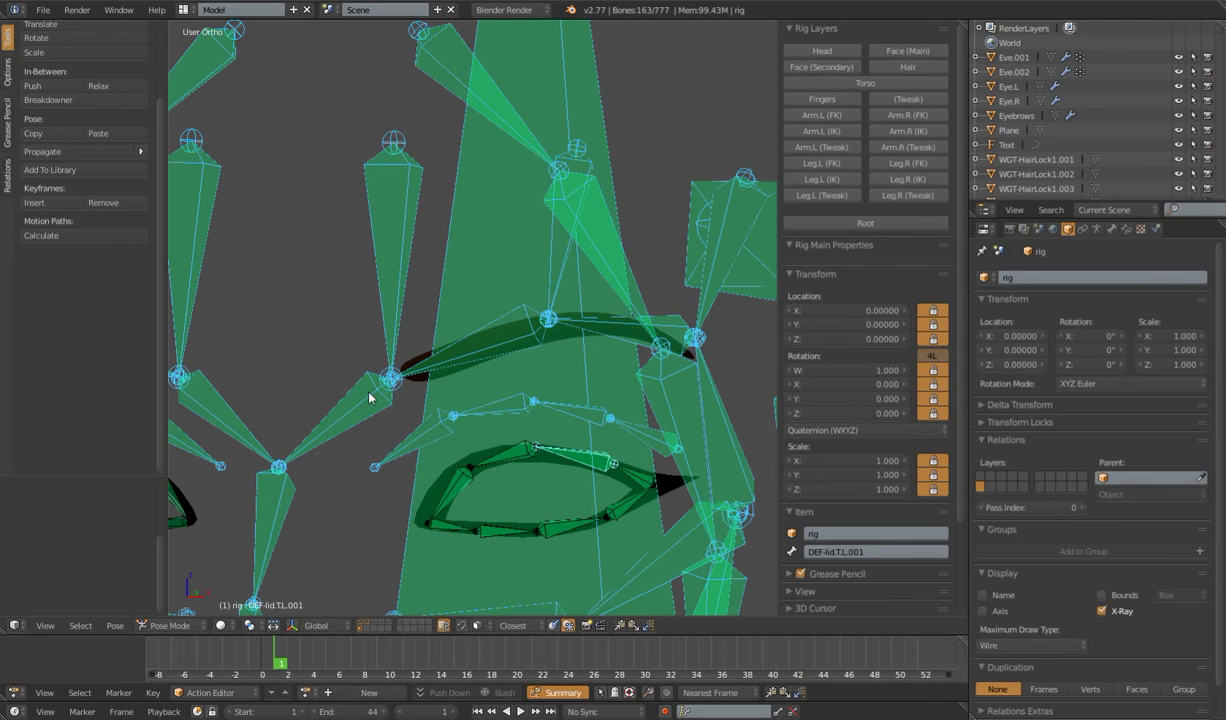
{"action": "scroll", "coordinate": [369, 398], "scroll_direction": "down", "scroll_amount": 5}
{"action": "right_click", "coordinate": [396, 350]}
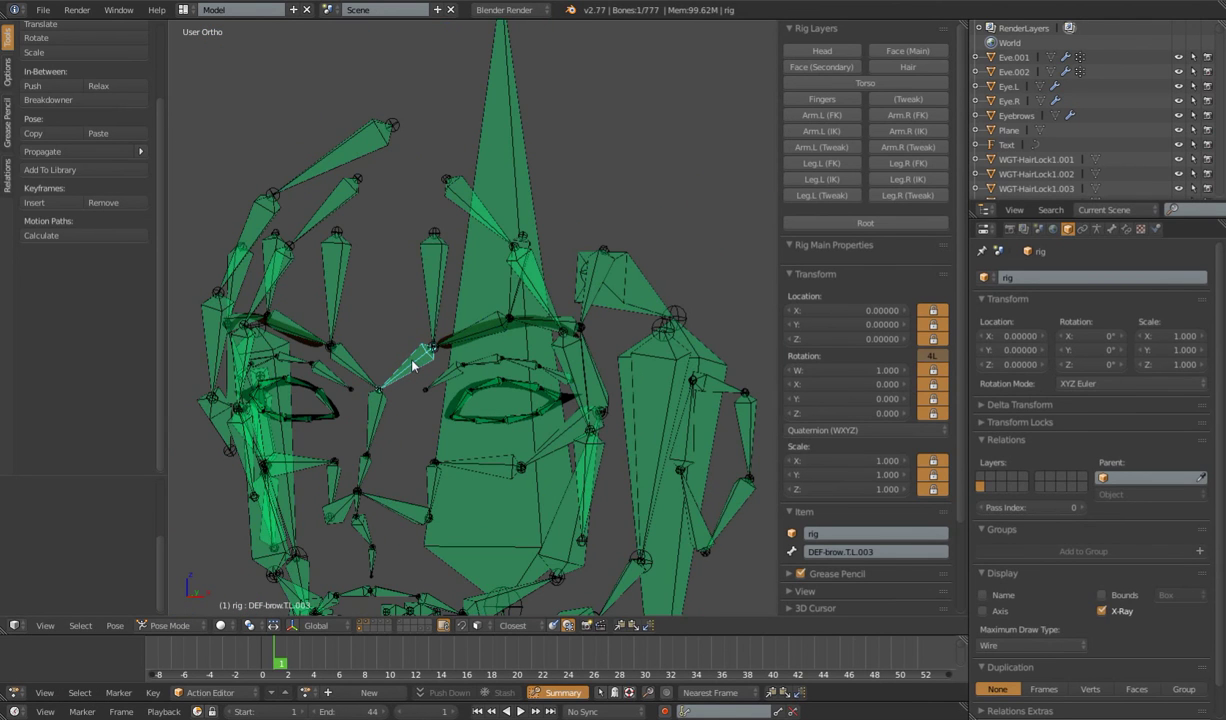
{"action": "right_click", "coordinate": [437, 292], "text": "shift"}
{"action": "right_click", "coordinate": [482, 330], "text": "shift"}
{"action": "right_click", "coordinate": [514, 288], "text": "shift"}
{"action": "right_click", "coordinate": [548, 320], "text": "shift"}
{"action": "right_click", "coordinate": [589, 316], "text": "shift"}
{"action": "right_click", "coordinate": [594, 368], "text": "shift"}
{"action": "middle_click_drag", "start_coordinate": [594, 368], "coordinate": [408, 362]}
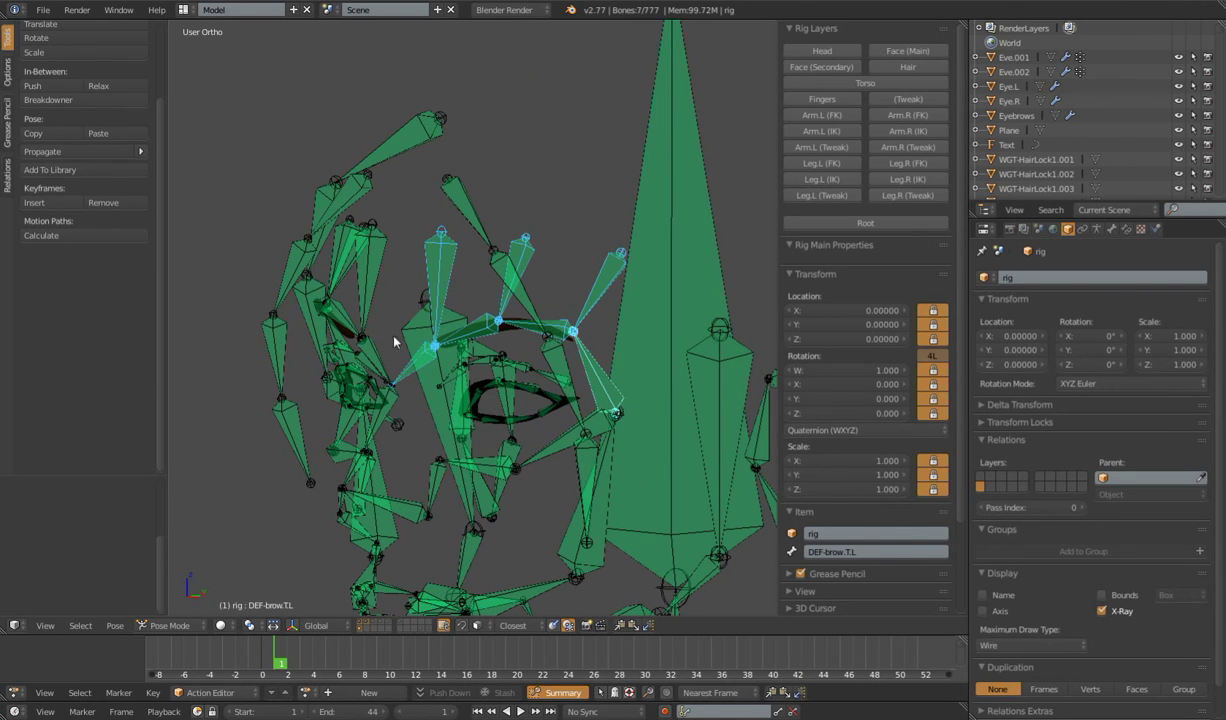
{"action": "middle_click_drag", "start_coordinate": [427, 345], "coordinate": [472, 300]}
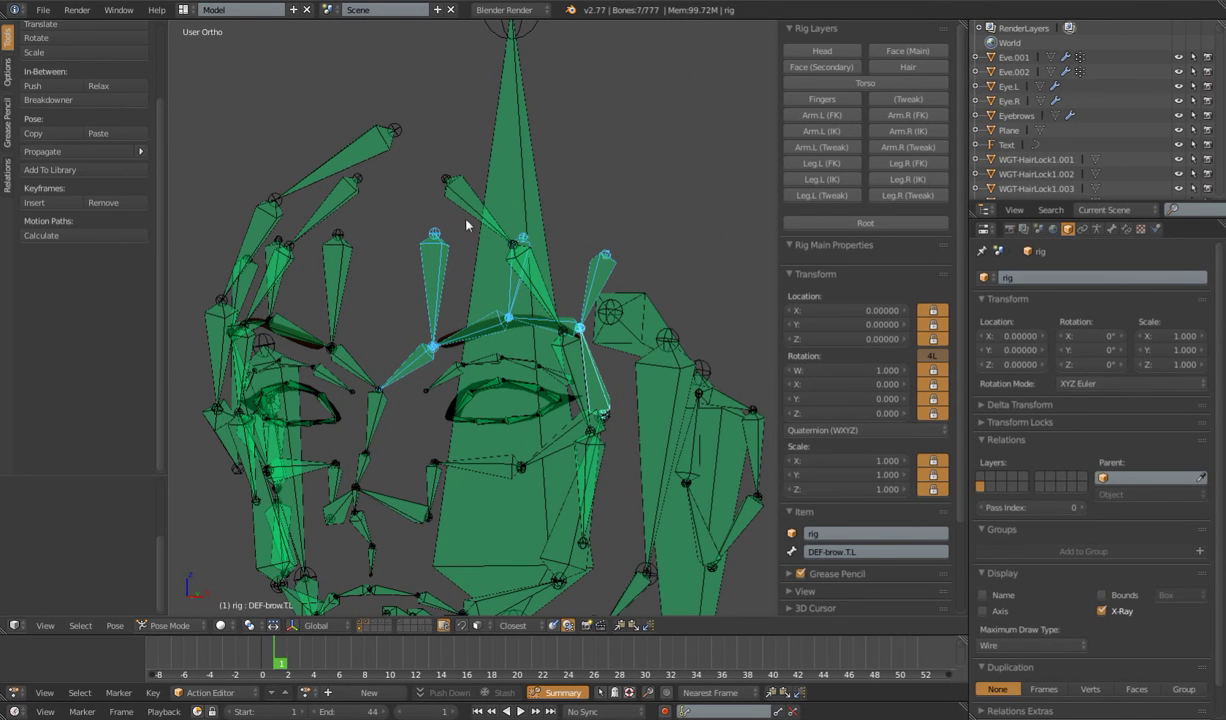
Add the seven deform bones around the right eyebrow, including the three forehead bones above it, to the bone selection
{"action": "middle_click_drag", "start_coordinate": [476, 370], "coordinate": [543, 374]}
{"action": "middle_click_drag", "start_coordinate": [382, 410], "coordinate": [547, 397], "text": "shift"}
{"action": "middle_click_drag", "start_coordinate": [543, 400], "coordinate": [582, 403]}
{"action": "scroll", "coordinate": [580, 400], "scroll_direction": "up", "scroll_amount": 4}
{"action": "left_click", "coordinate": [560, 355], "text": "shift"}
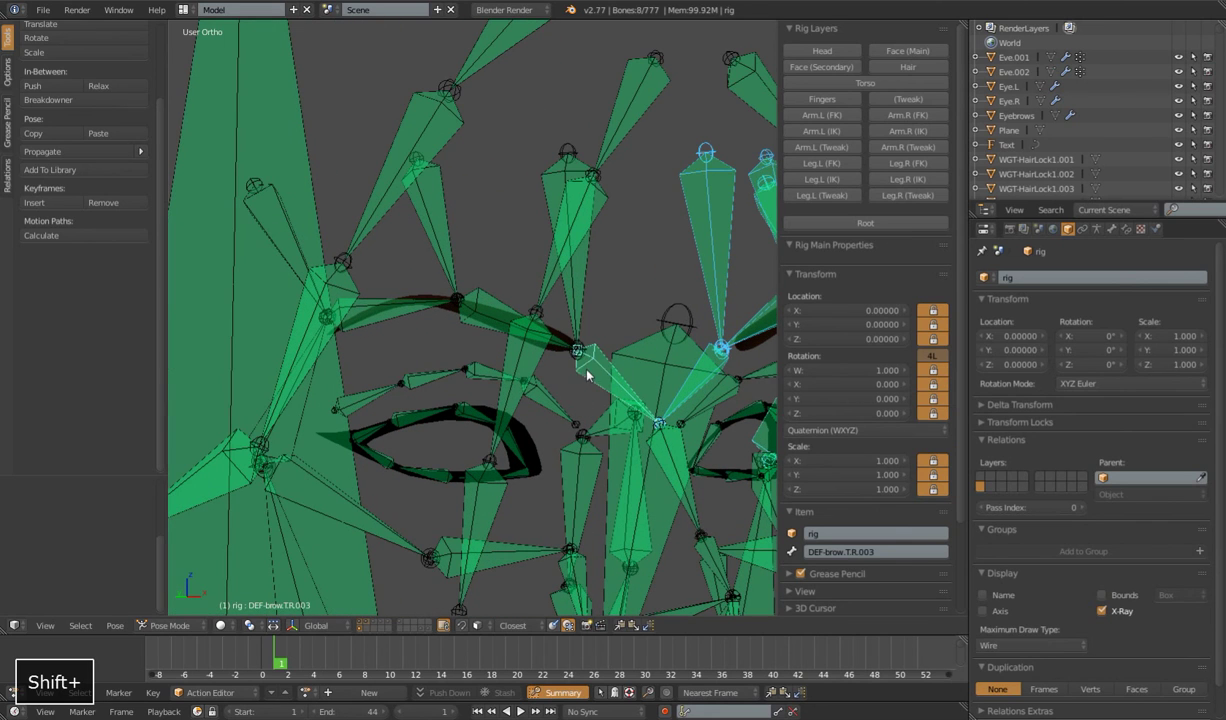
{"action": "left_click", "coordinate": [549, 300], "text": "shift"}
{"action": "left_click", "coordinate": [512, 317], "text": "shift"}
{"action": "left_click", "coordinate": [442, 250], "text": "shift"}
{"action": "left_click", "coordinate": [397, 298], "text": "shift"}
{"action": "left_click", "coordinate": [284, 233], "text": "shift"}
{"action": "middle_click_drag", "start_coordinate": [360, 400], "coordinate": [368, 373]}
{"action": "left_click", "coordinate": [445, 358], "text": "shift"}
Invert the bone selection and hide every bone except those around the two eyebrows
{"action": "middle_click_drag", "start_coordinate": [445, 358], "coordinate": [511, 440]}
{"action": "key", "text": "ctrl+i"}
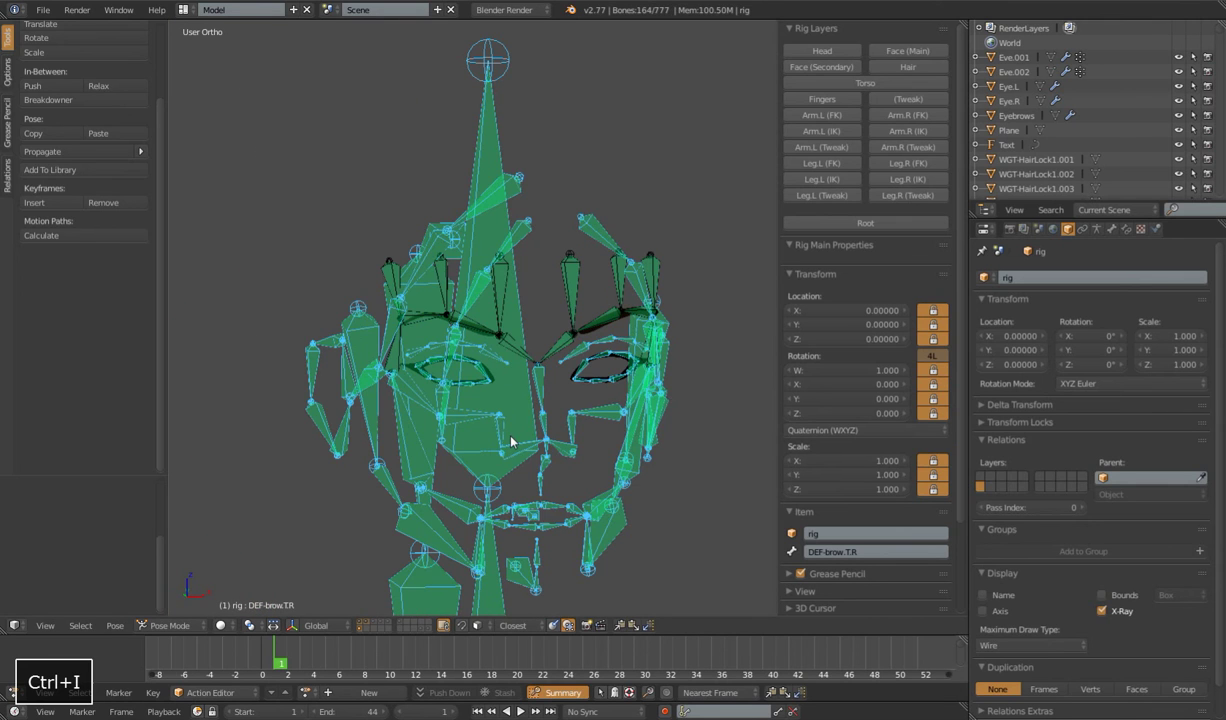
{"action": "key", "text": "h"}
{"action": "middle_click_drag", "start_coordinate": [509, 441], "coordinate": [503, 288]}
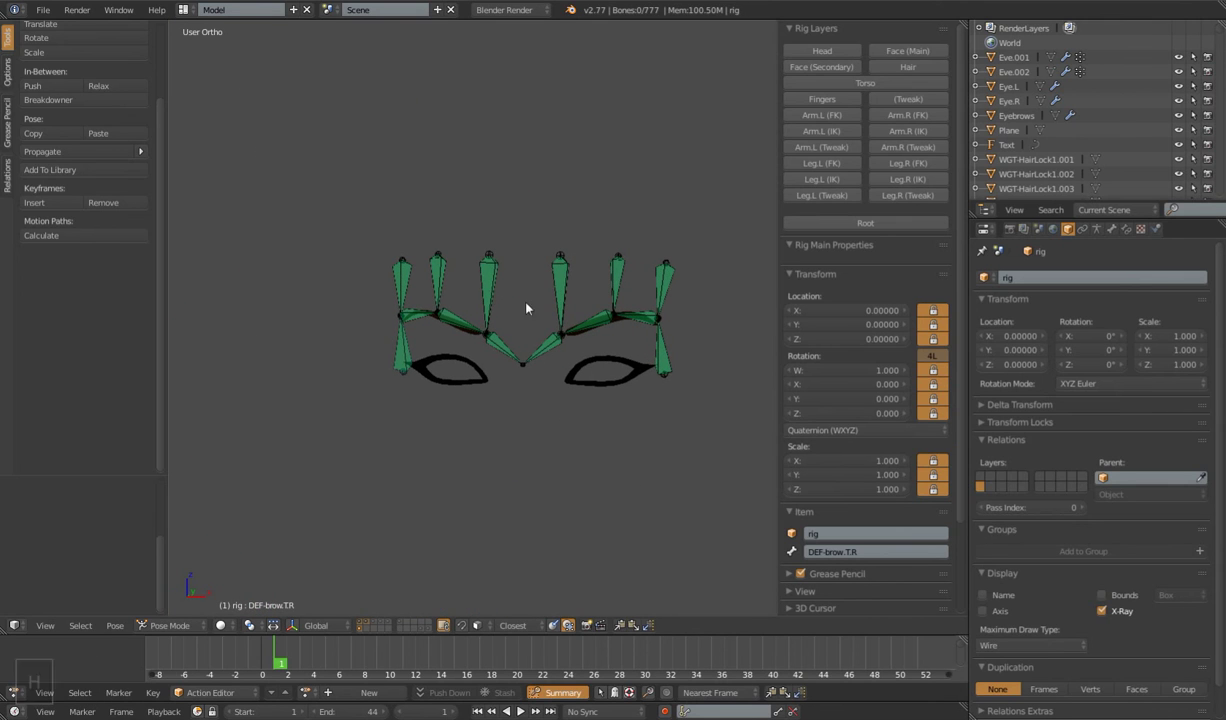
Hide the Eyelashes mesh so only the eyebrows and their bones stay in view
{"action": "middle_click_drag", "start_coordinate": [590, 371], "coordinate": [442, 391], "text": "shift"}
{"action": "scroll", "coordinate": [448, 388], "scroll_direction": "up", "scroll_amount": 3}
{"action": "right_click", "coordinate": [477, 401]}
{"action": "key", "text": "h"}
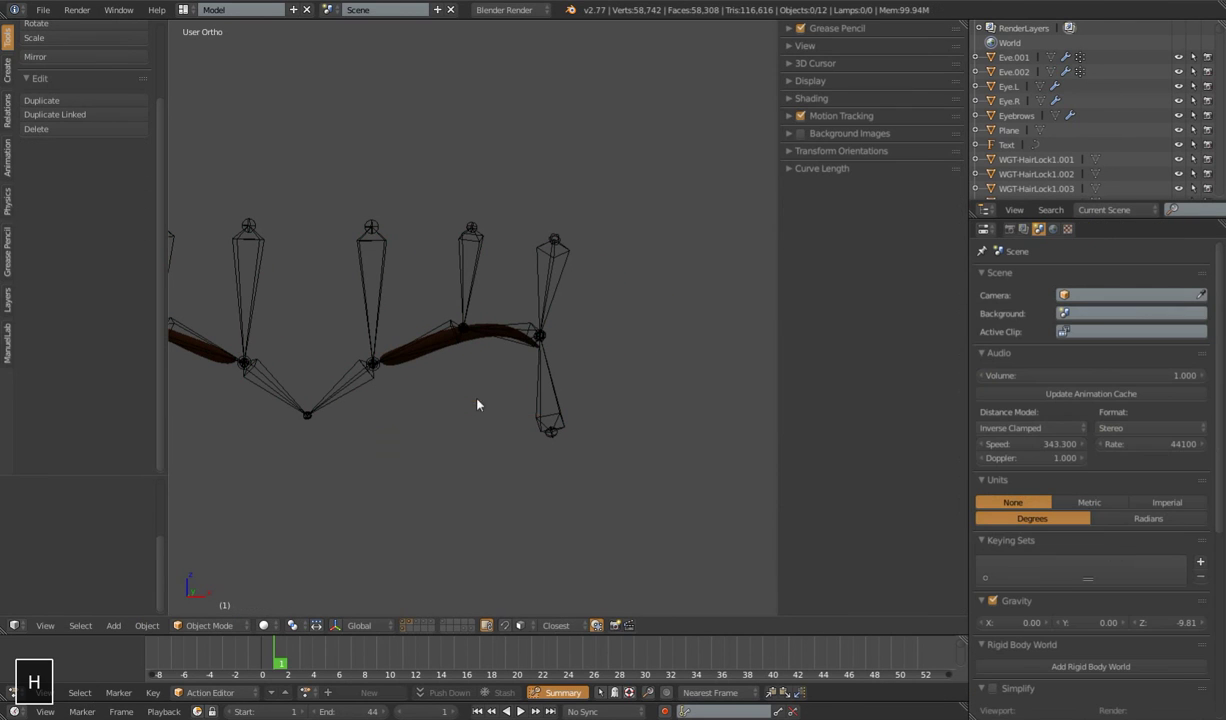
Parent the Eyebrows mesh to the rig with an armature deform
{"action": "middle_click_drag", "start_coordinate": [396, 467], "coordinate": [438, 356], "text": "shift"}
{"action": "right_click", "coordinate": [435, 357]}
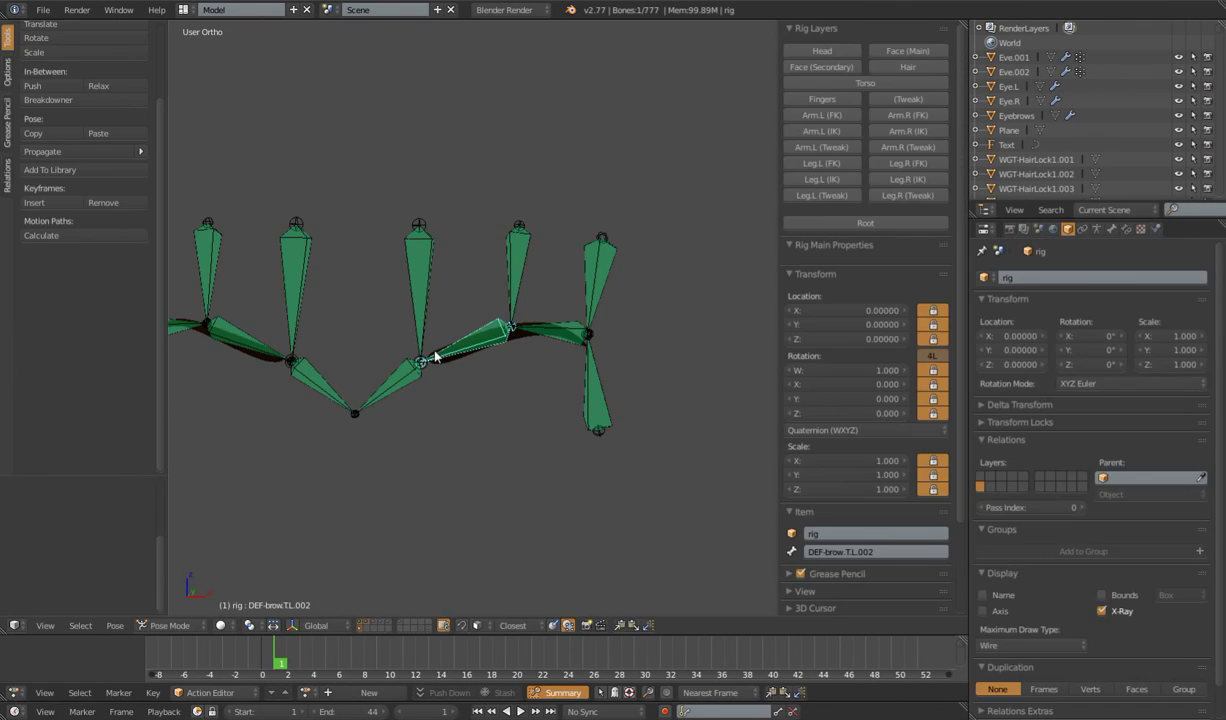
{"action": "scroll", "coordinate": [477, 402], "scroll_direction": "up", "scroll_amount": 4}
{"action": "right_click", "coordinate": [410, 408]}
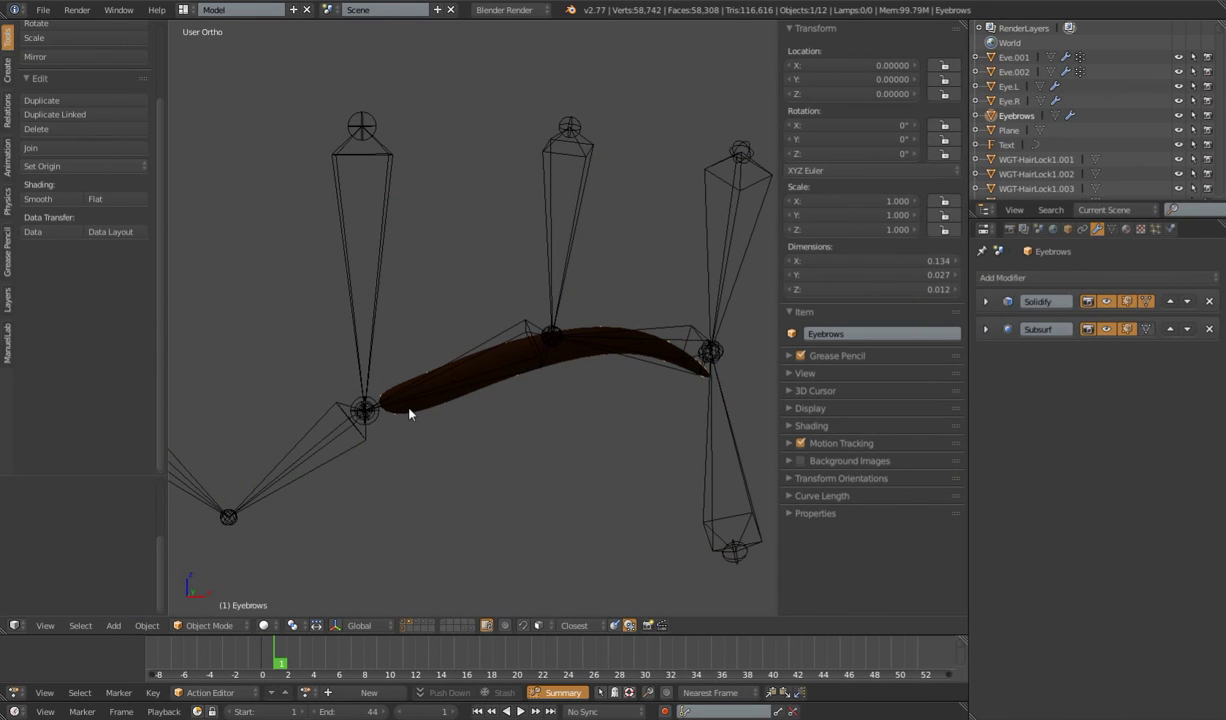
{"action": "right_click", "coordinate": [374, 316], "text": "shift"}
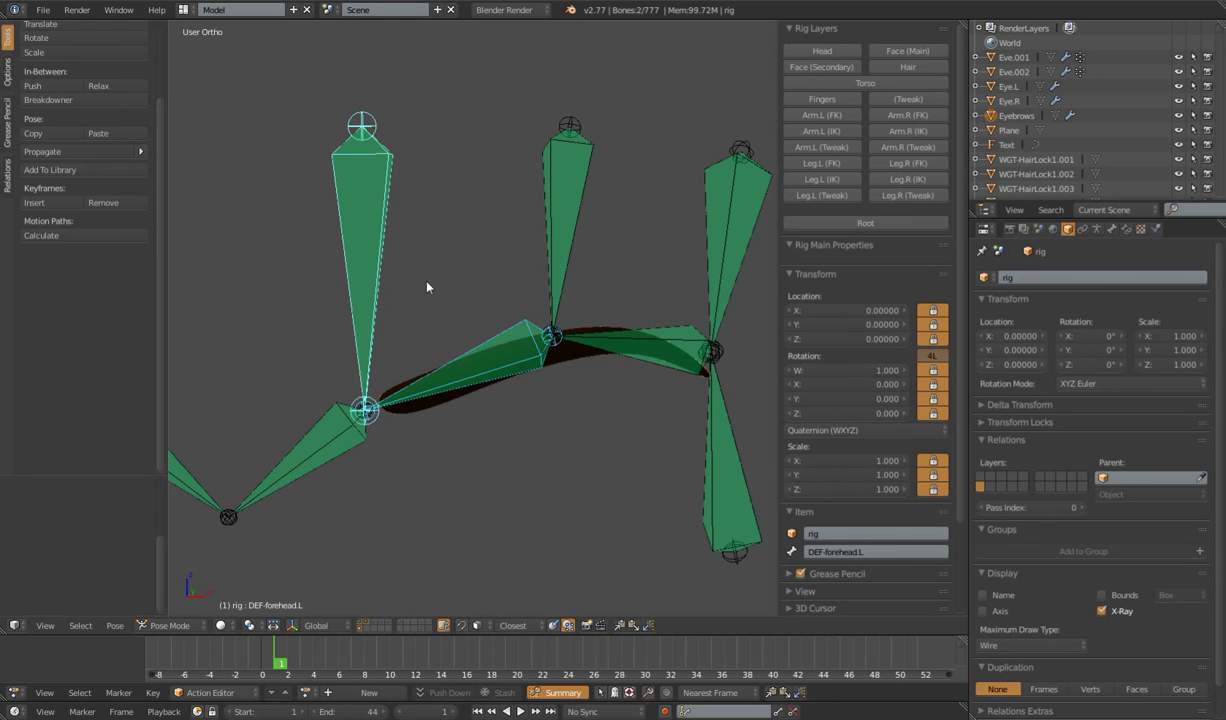
{"action": "key", "text": "ctrl+p"}
{"action": "left_click", "coordinate": [426, 284]}
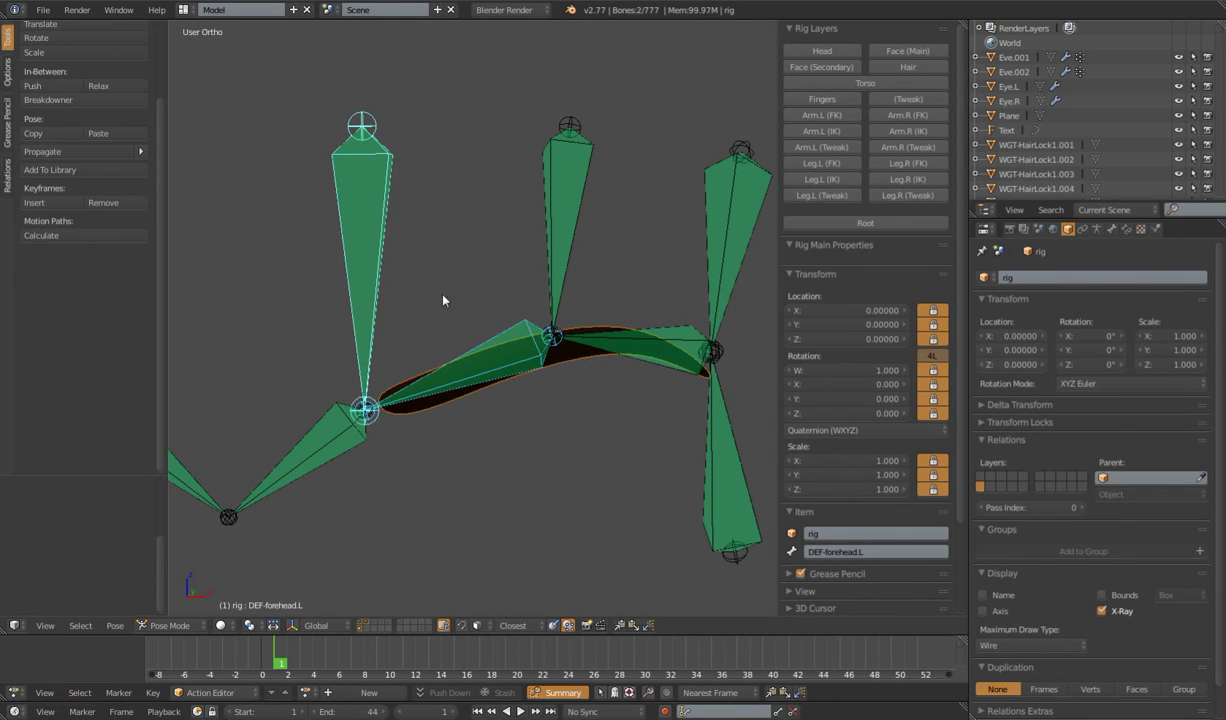
Move the Eyebrows' Armature modifier above Solidify and Subsurf and enable Preserve Volume
{"action": "right_click", "coordinate": [420, 418]}
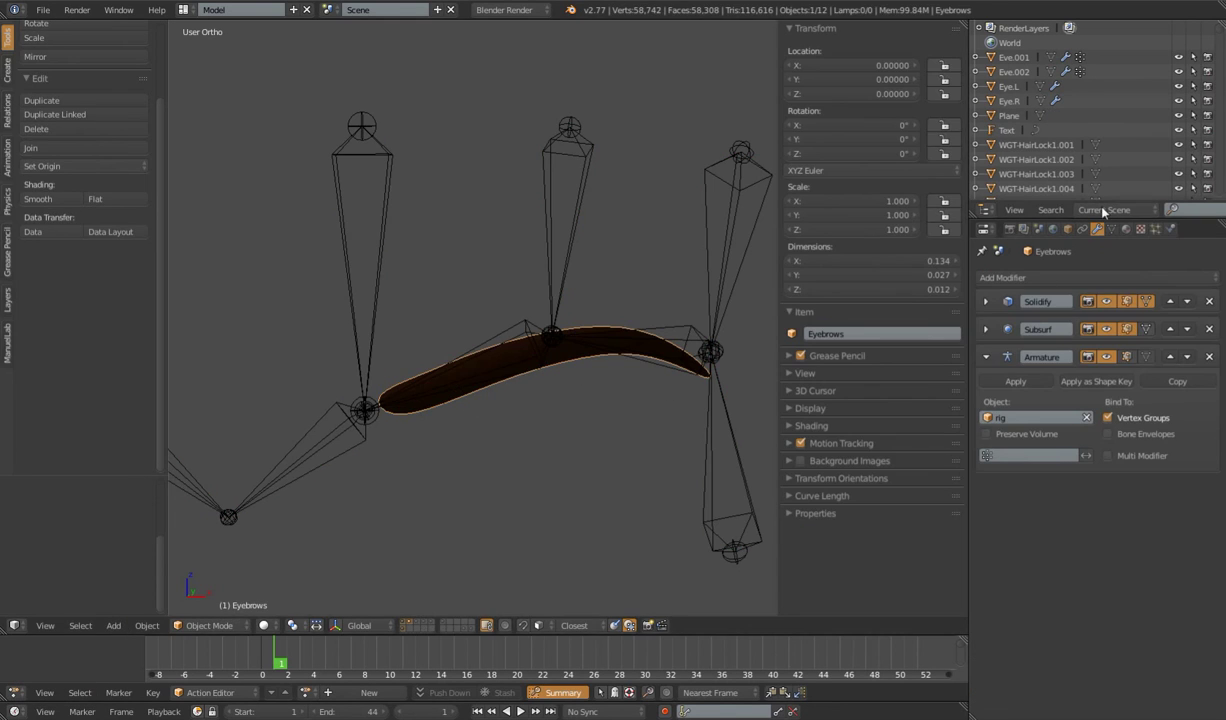
{"action": "left_click", "coordinate": [1170, 357]}
{"action": "left_click", "coordinate": [1170, 329]}
{"action": "left_click", "coordinate": [987, 379]}
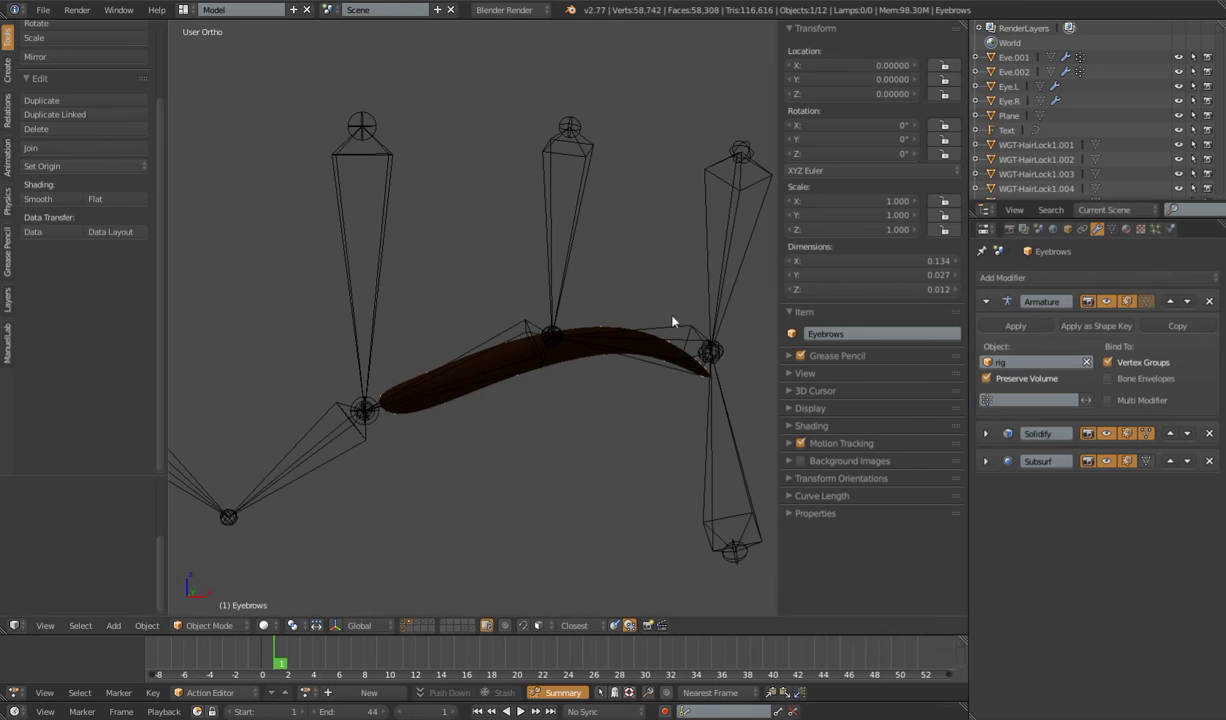
Assign automatic weights to the Eyebrows mesh from all visible eyebrow and forehead bones in Weight Paint mode
{"action": "scroll", "coordinate": [432, 416], "scroll_direction": "down", "scroll_amount": 5}
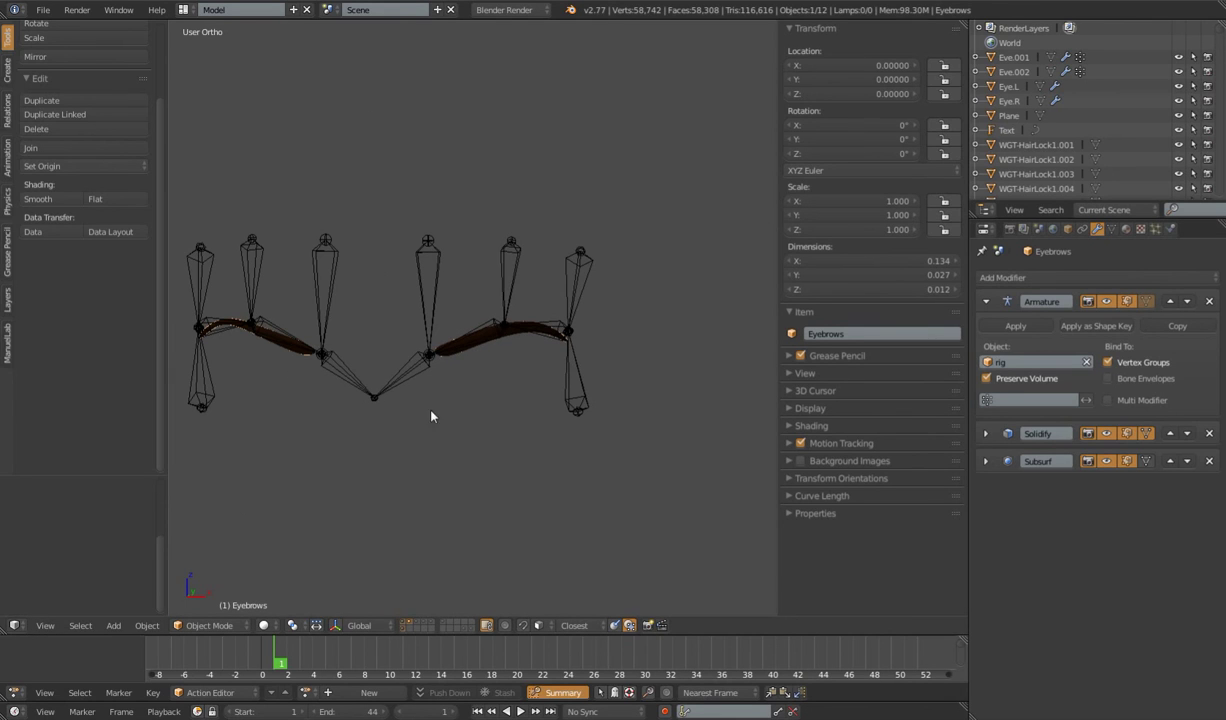
{"action": "left_click", "coordinate": [205, 625]}
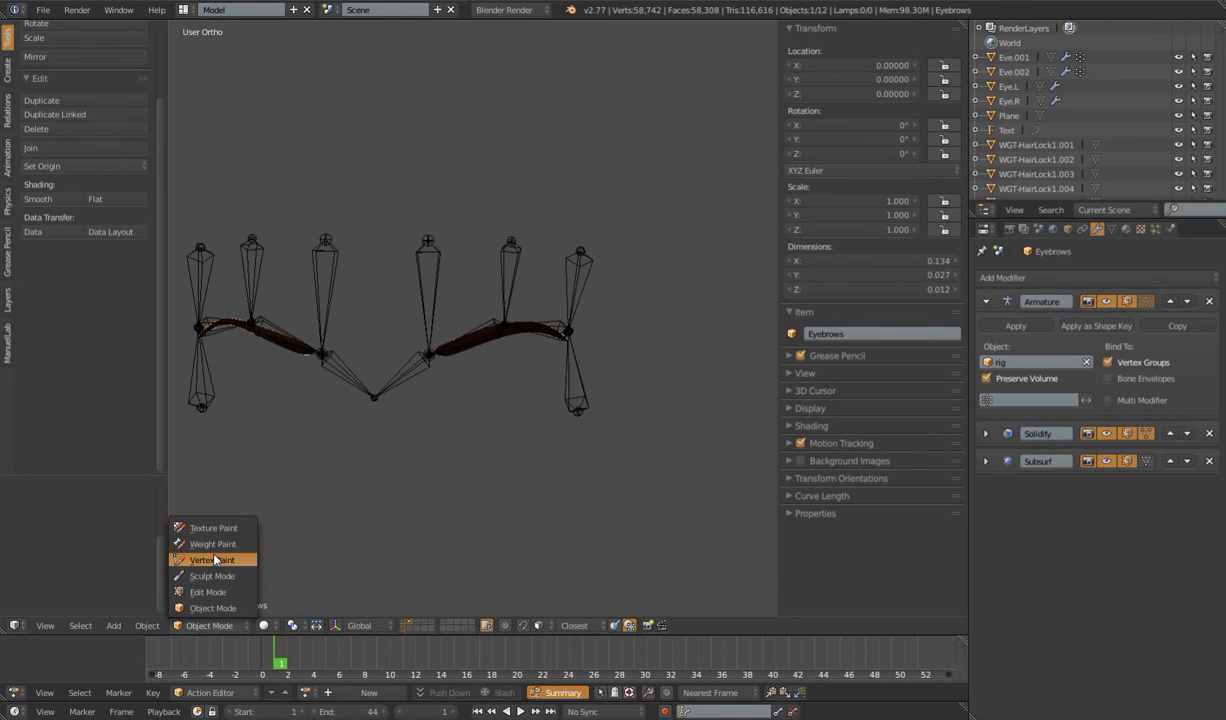
{"action": "left_click", "coordinate": [212, 538]}
{"action": "scroll", "coordinate": [409, 450], "scroll_direction": "down", "scroll_amount": 4}
{"action": "key", "text": "a"}
{"action": "key", "text": "a"}
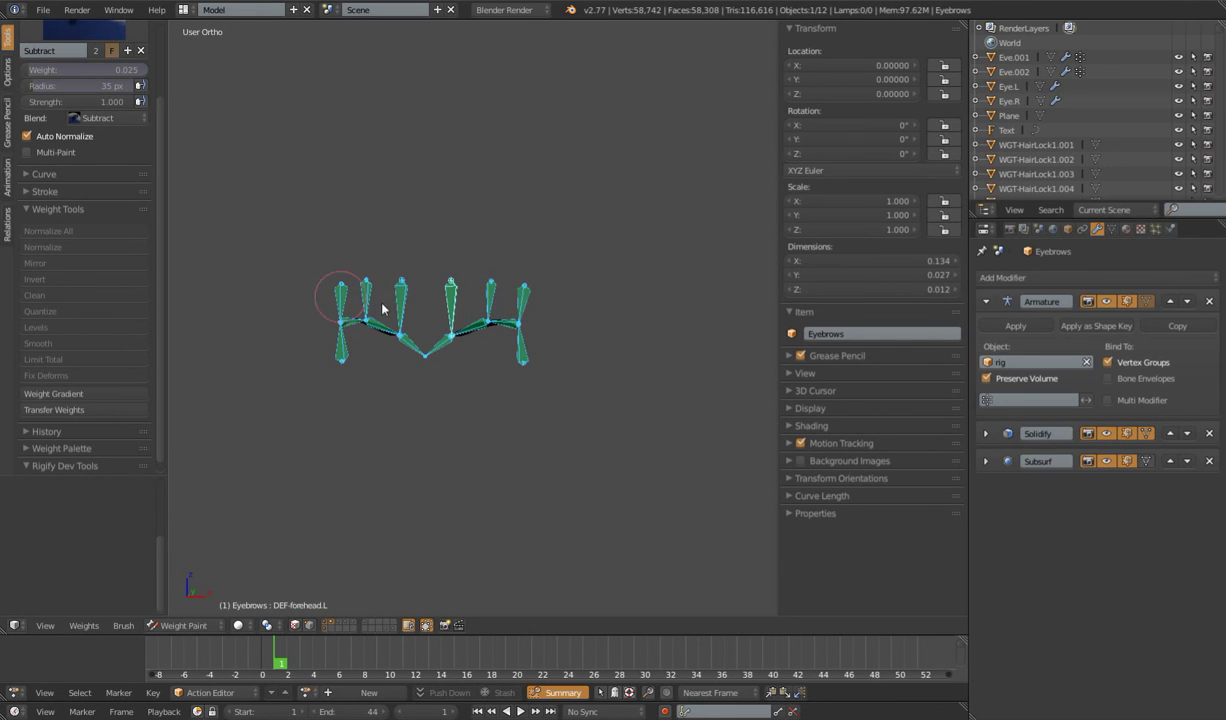
{"action": "left_click", "coordinate": [84, 625]}
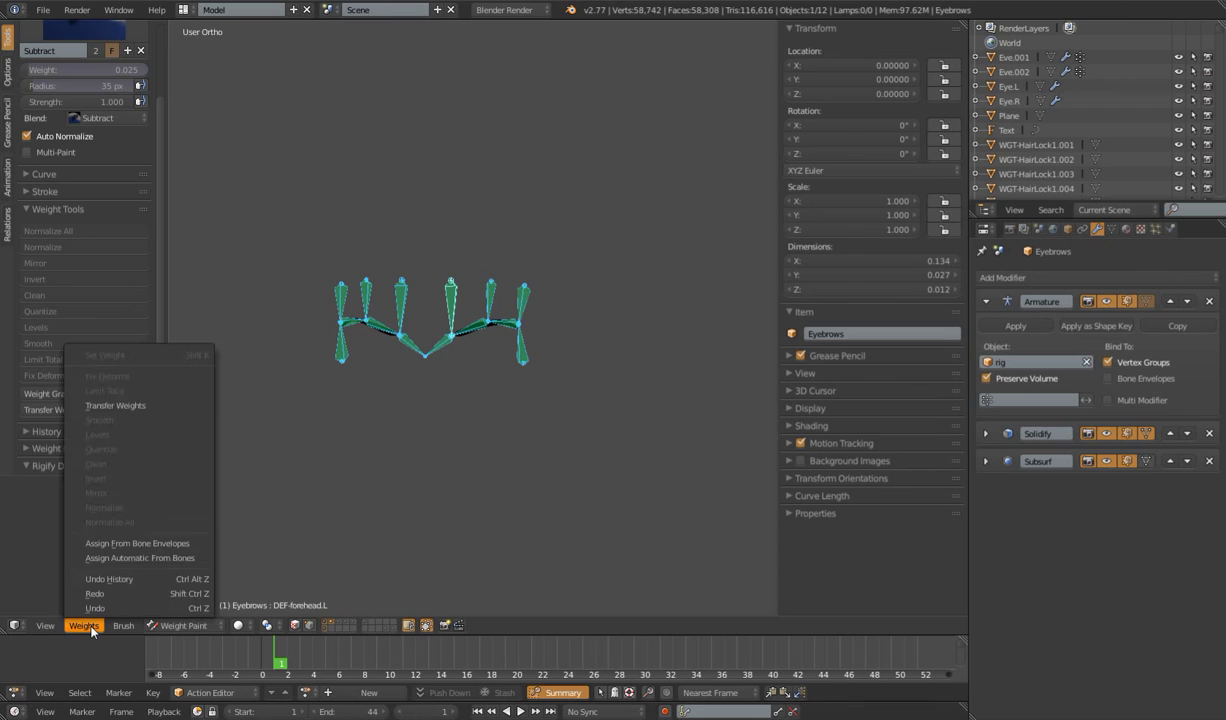
{"action": "left_click", "coordinate": [124, 566]}
Inspect the Eyebrows weights on the left brow bones and return to Object Mode
{"action": "right_click", "coordinate": [475, 327]}
{"action": "right_click", "coordinate": [511, 323]}
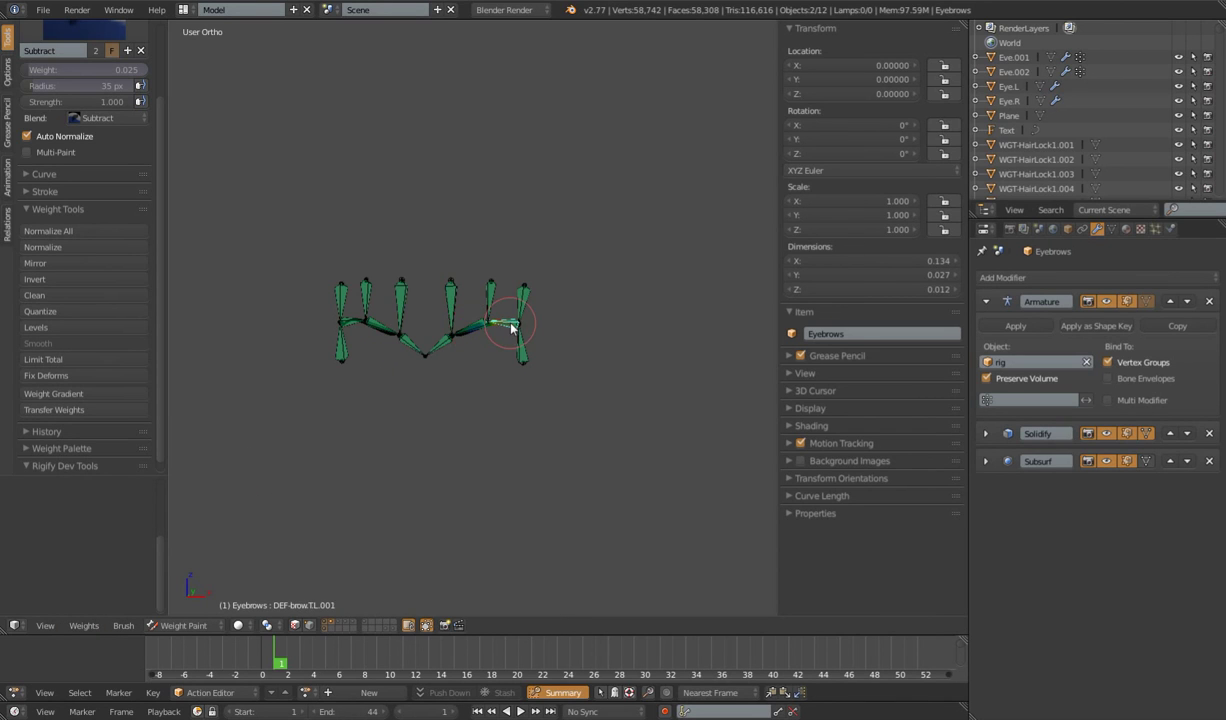
{"action": "scroll", "coordinate": [484, 373], "scroll_direction": "down", "scroll_amount": 4}
{"action": "middle_click_drag", "start_coordinate": [488, 422], "coordinate": [441, 476]}
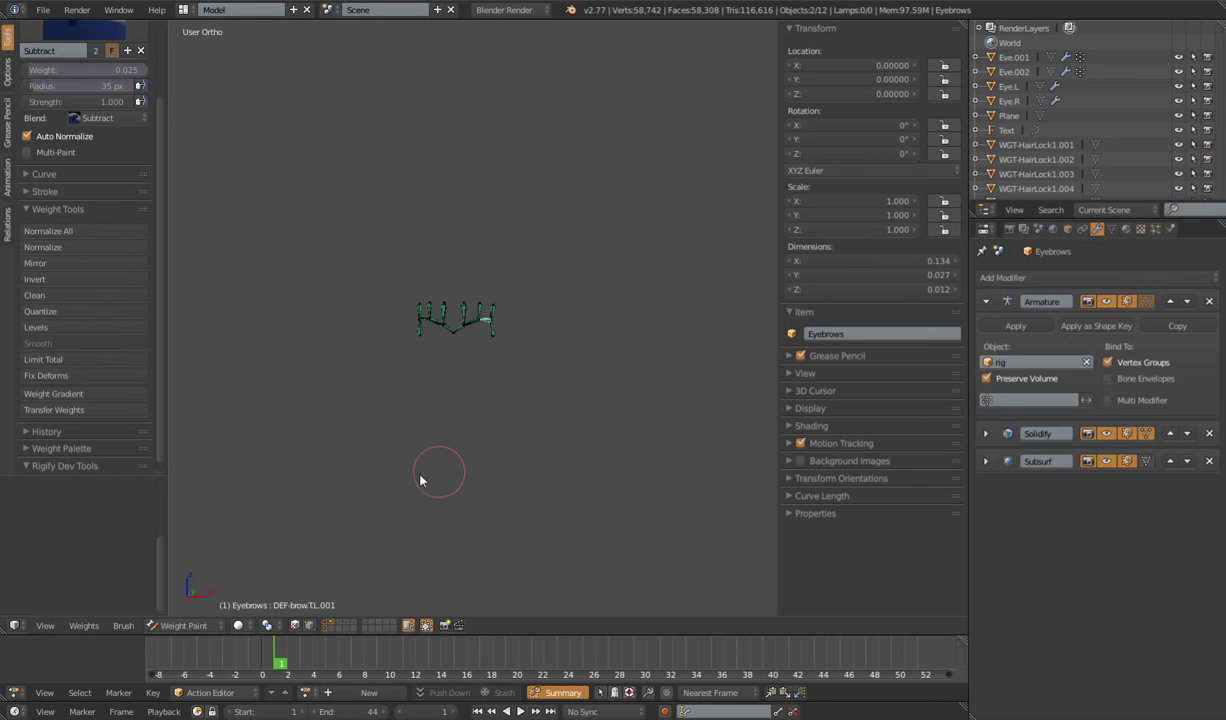
{"action": "scroll", "coordinate": [512, 424], "scroll_direction": "up", "scroll_amount": 4}
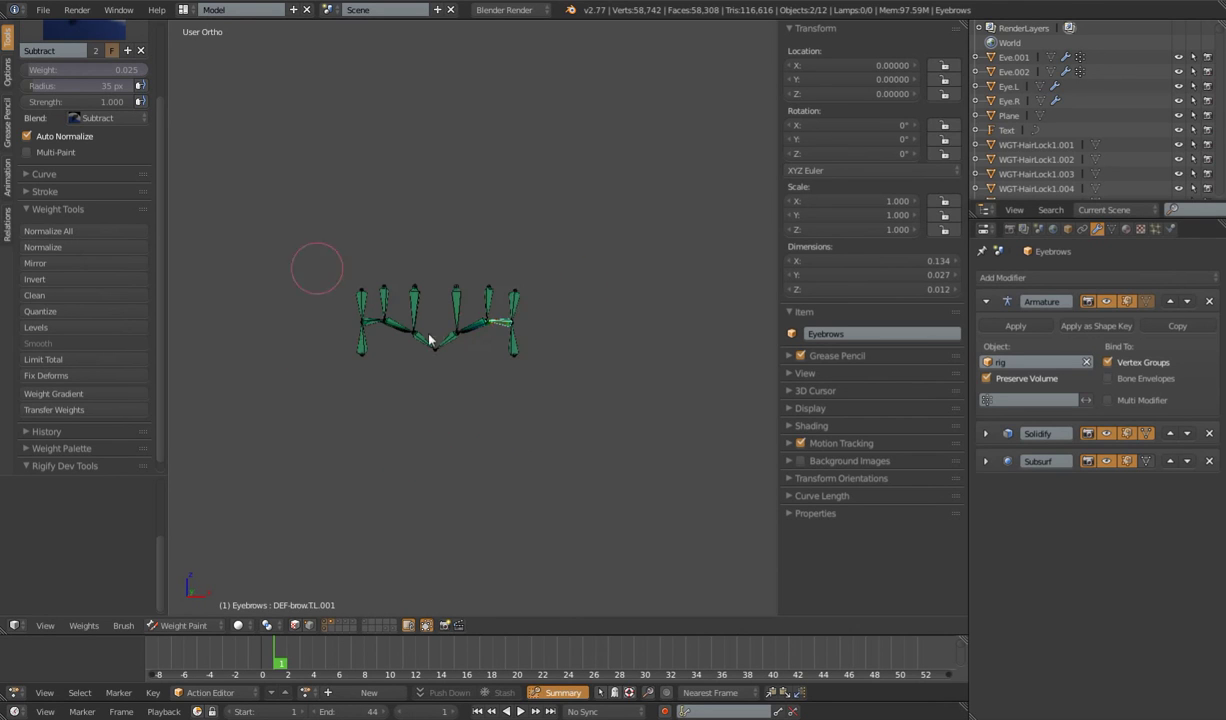
{"action": "scroll", "coordinate": [432, 366], "scroll_direction": "up", "scroll_amount": 3}
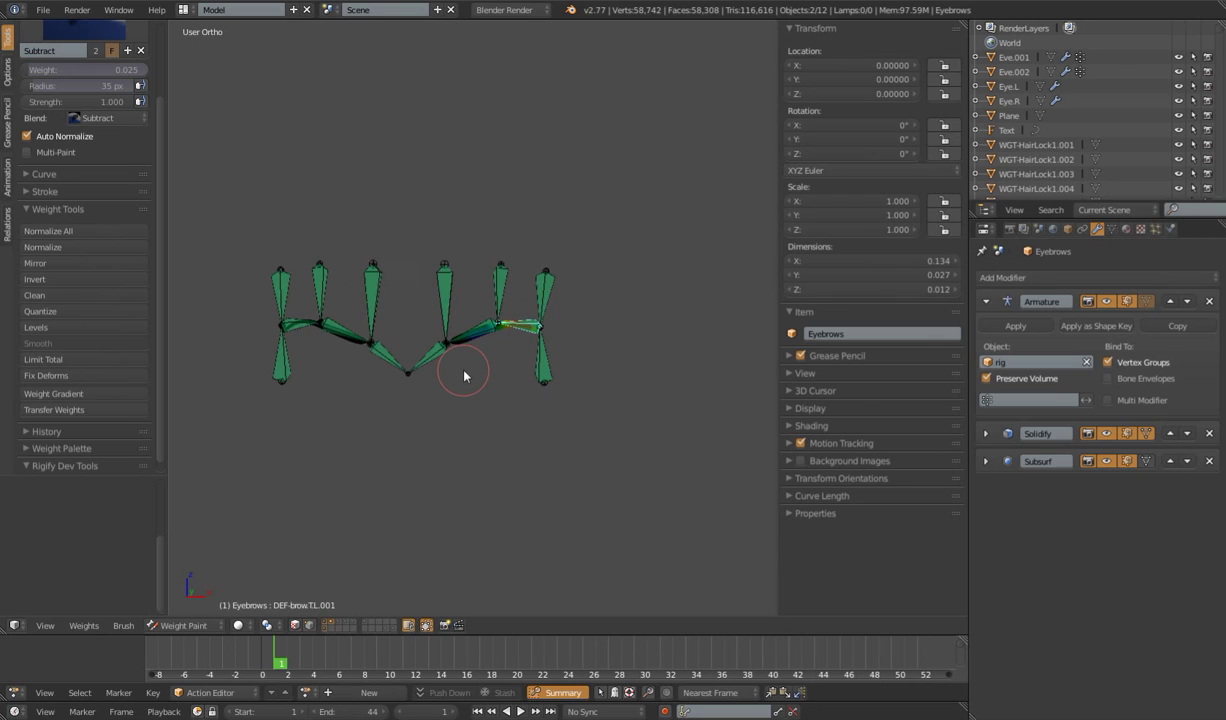
{"action": "left_click", "coordinate": [184, 625]}
{"action": "left_click", "coordinate": [193, 608]}
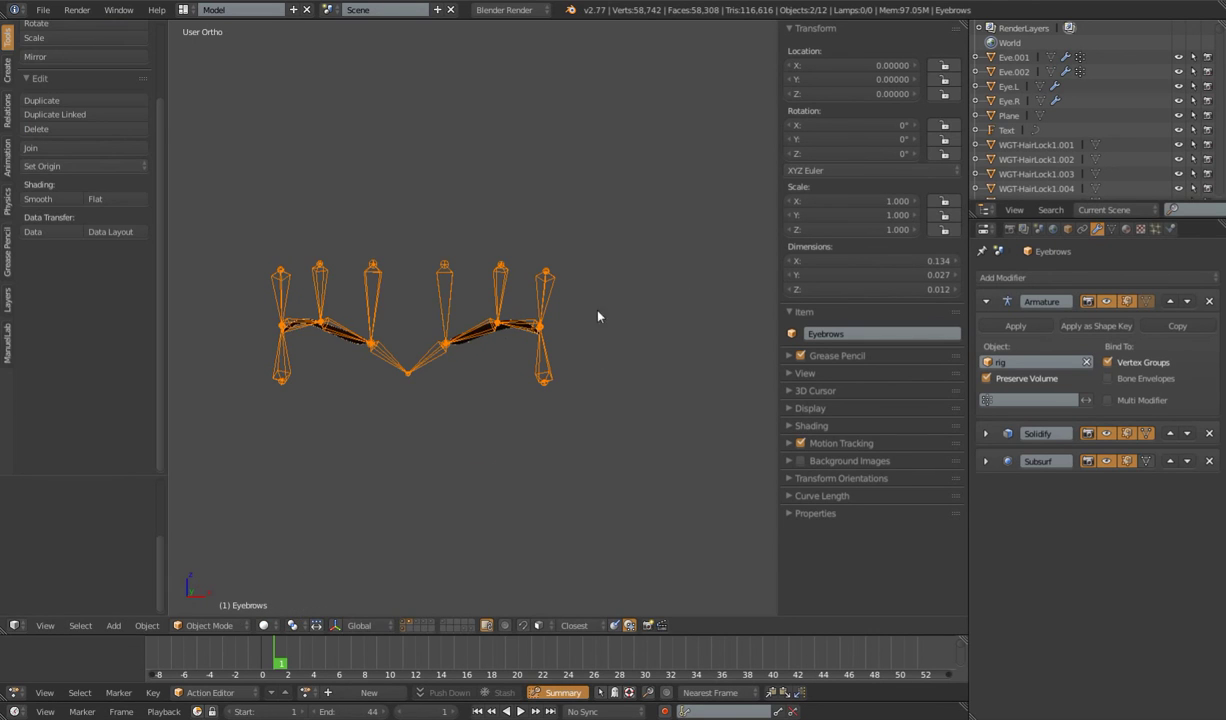
Select only the Eyebrows mesh and review its list of vertex groups
{"action": "right_click", "coordinate": [503, 341]}
{"action": "key", "text": "ctrl+Tab"}
{"action": "right_click", "coordinate": [452, 355]}
{"action": "right_click", "coordinate": [466, 347]}
{"action": "scroll", "coordinate": [500, 348], "scroll_direction": "up", "scroll_amount": 2}
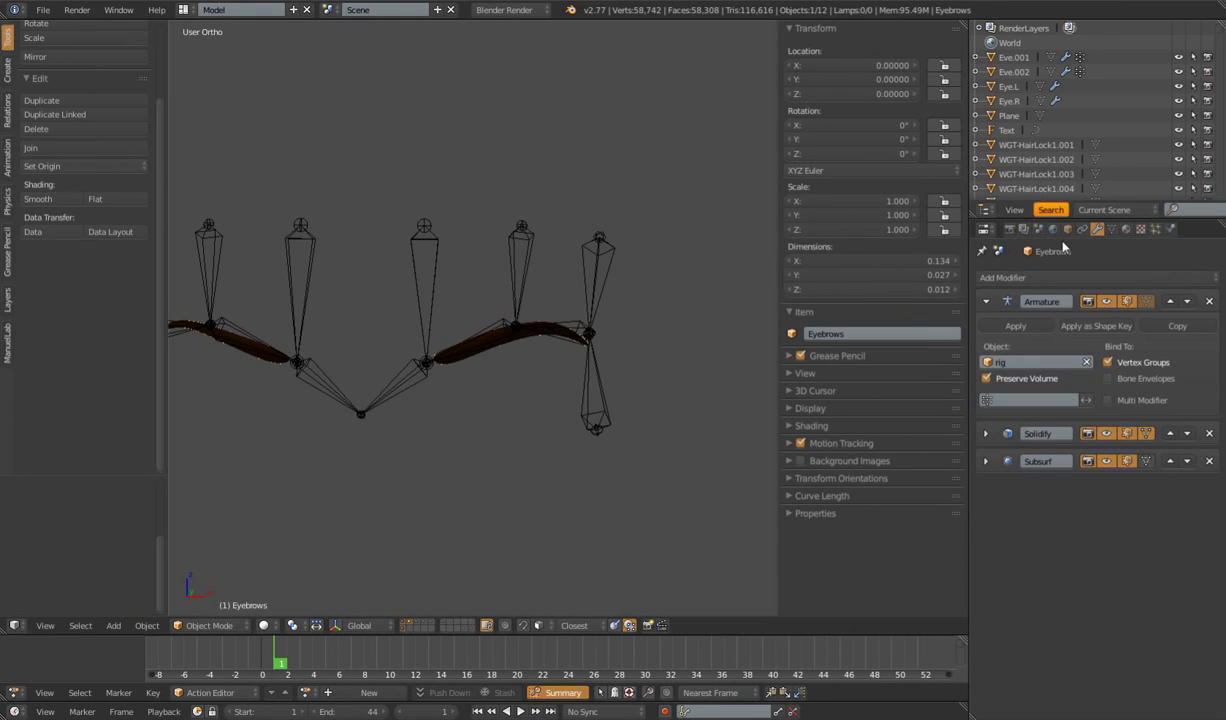
{"action": "left_click", "coordinate": [1110, 230]}
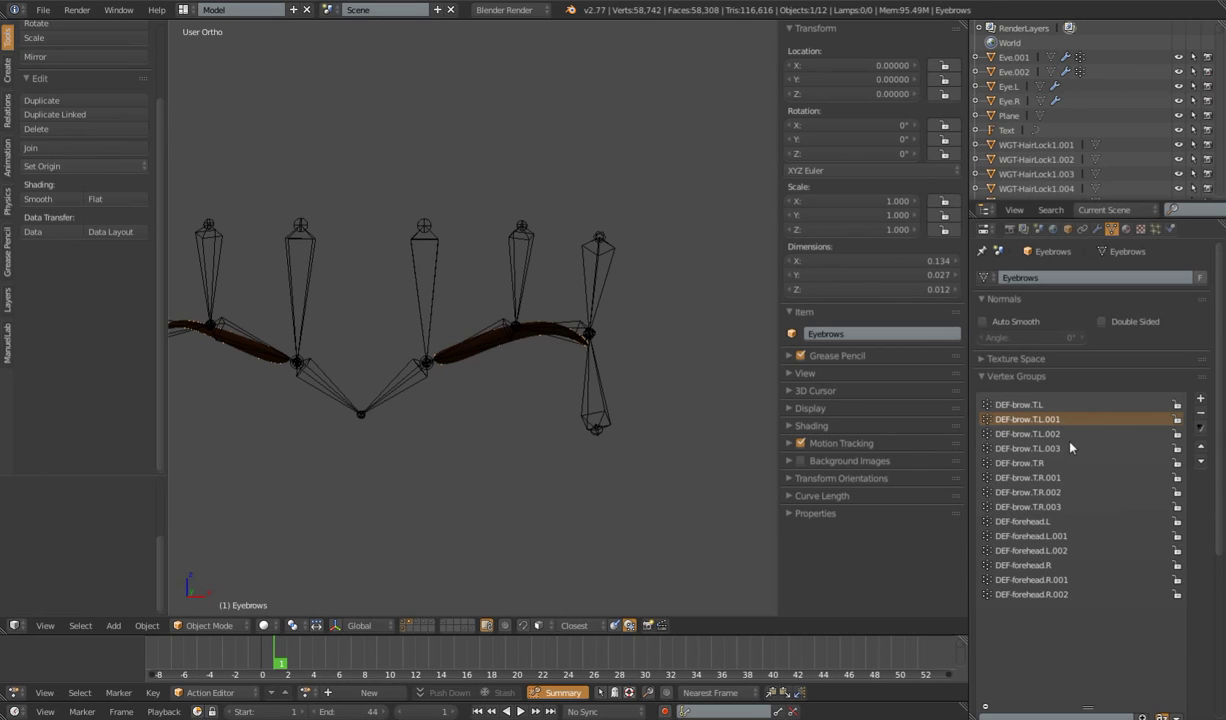
{"action": "scroll", "coordinate": [545, 410], "scroll_direction": "down", "scroll_amount": 8}
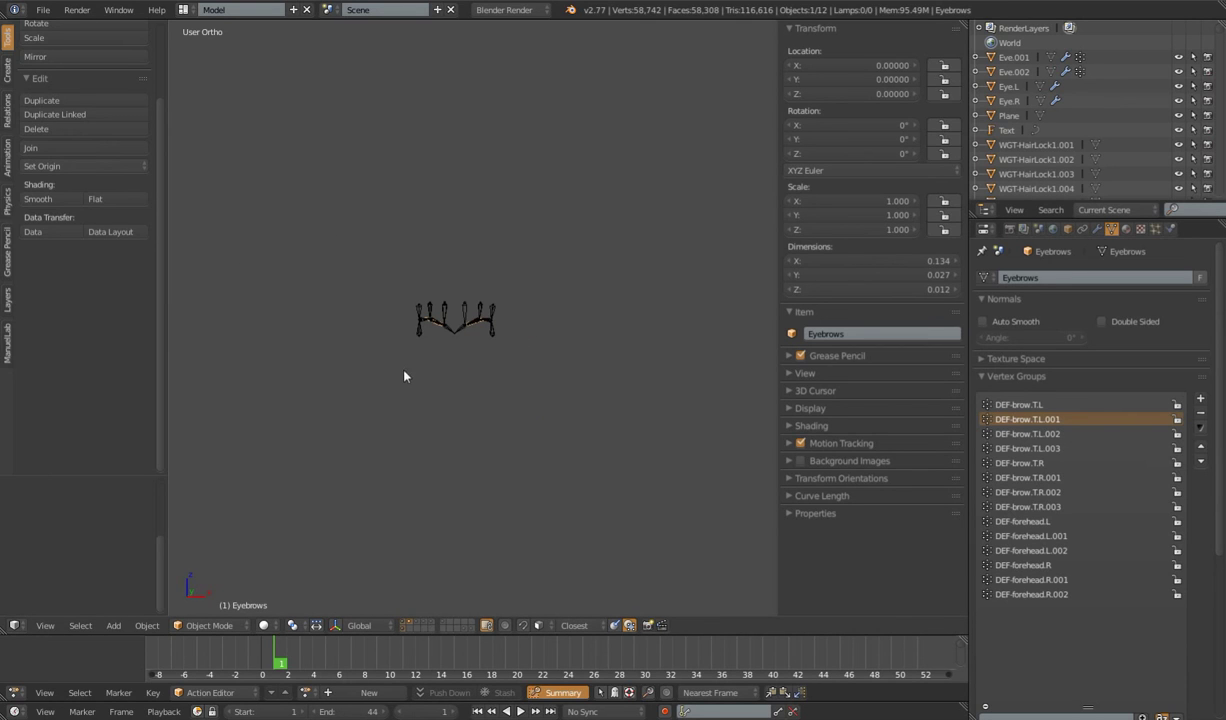
{"action": "scroll", "coordinate": [457, 386], "scroll_direction": "up", "scroll_amount": 4}
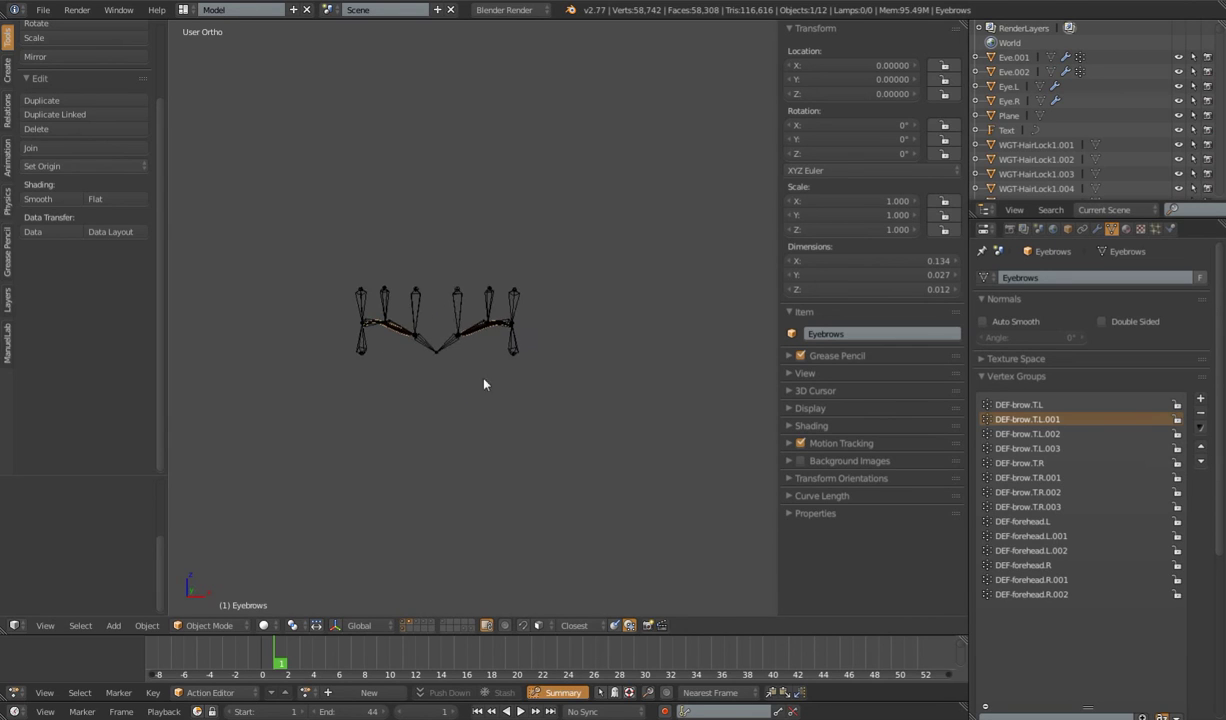